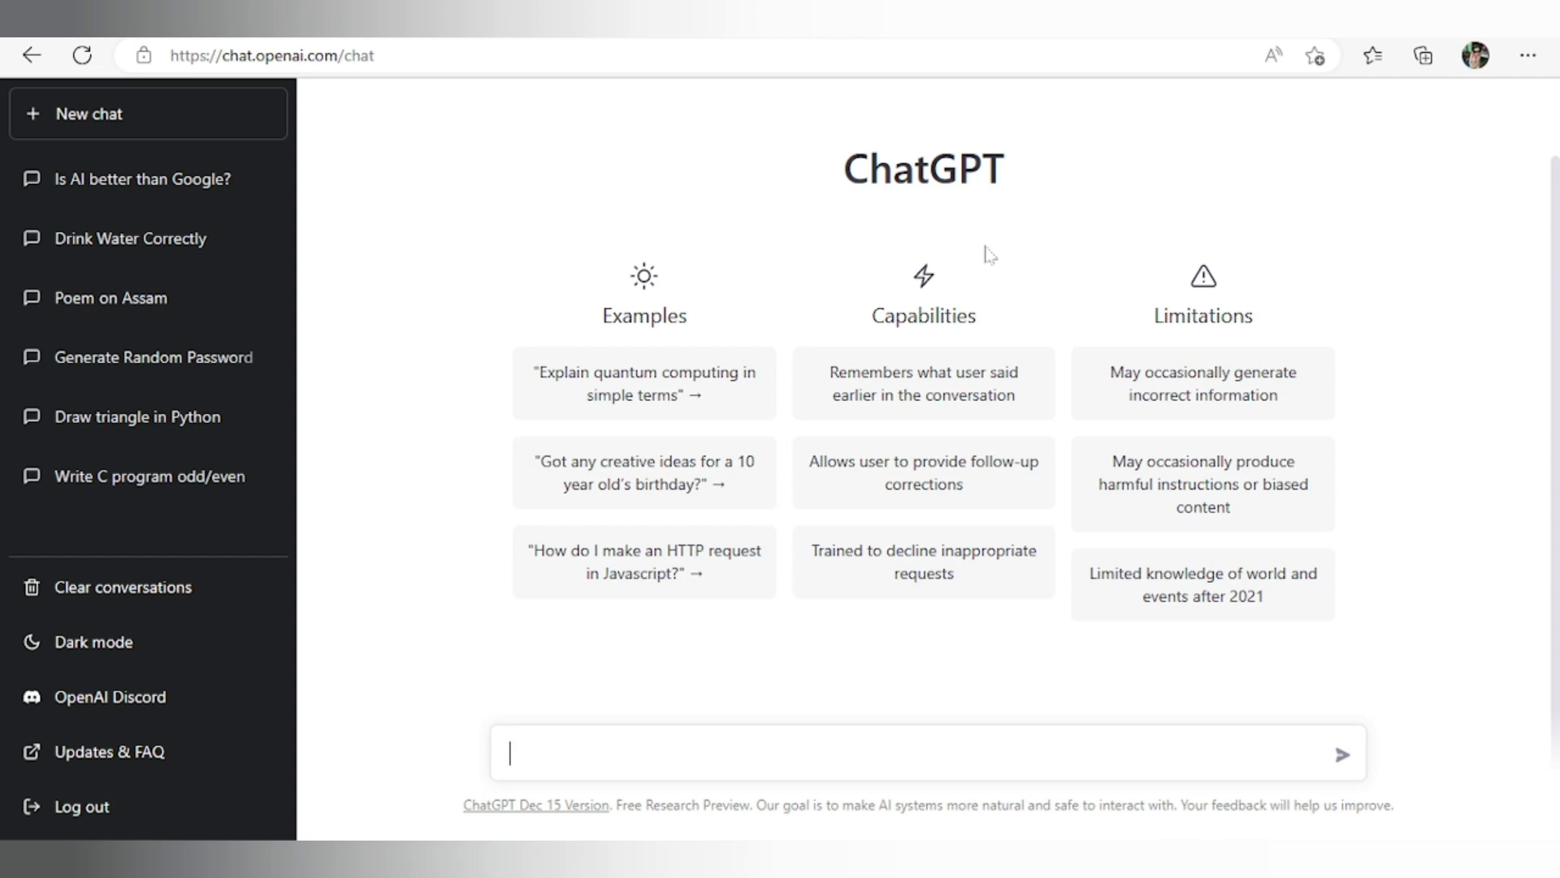
# Step: Ask ChatGPT to 'Write a c program to check if a number is odd or even'
pyautogui.write('Wr')
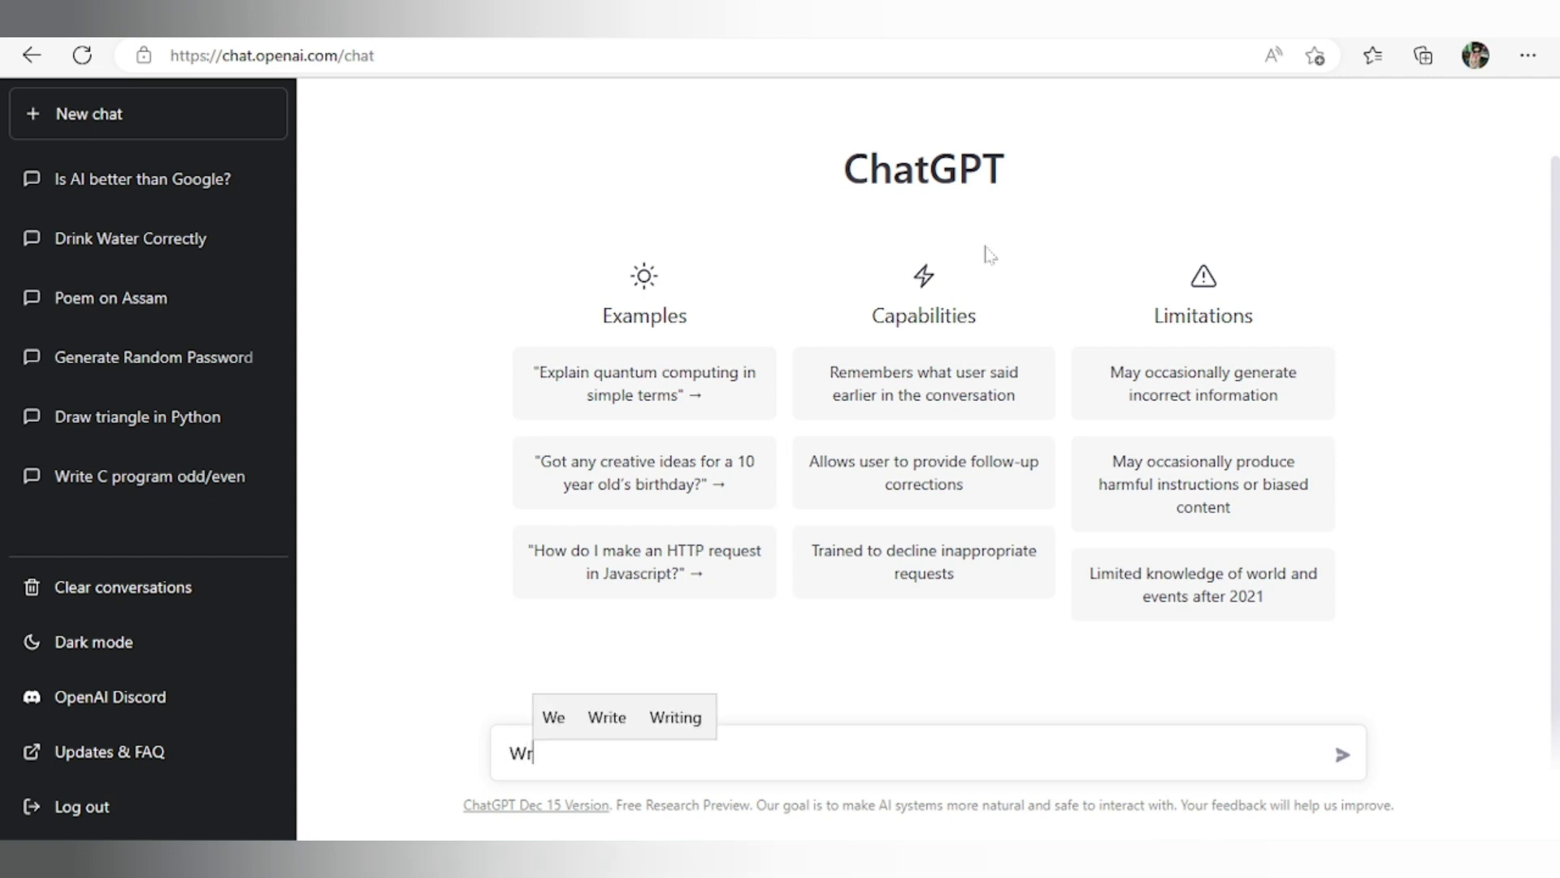
pyautogui.write('ite a c ')
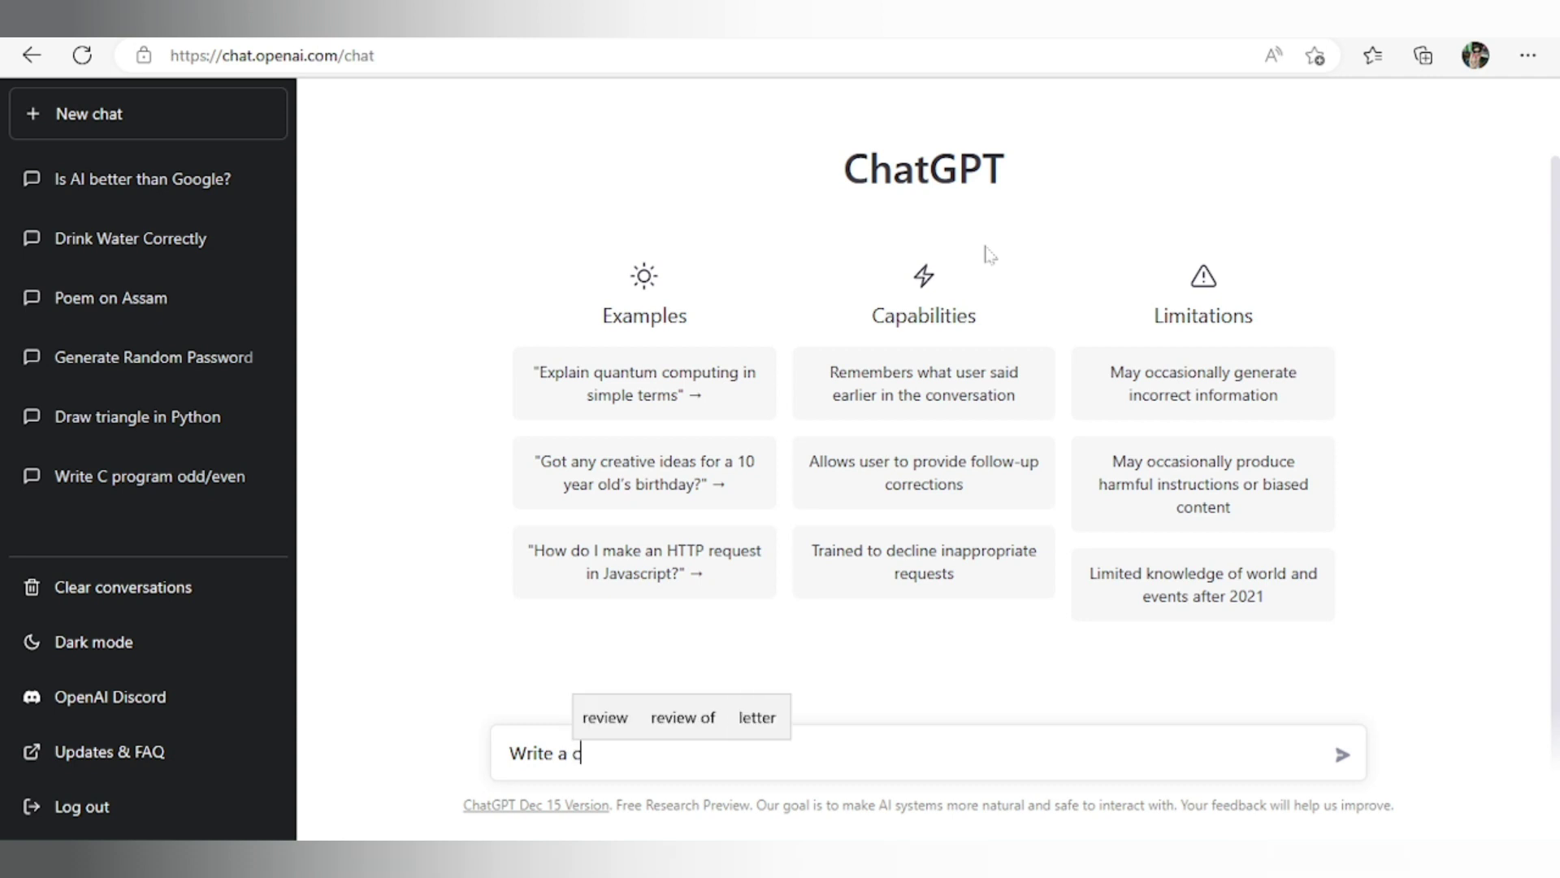
pyautogui.write('prog')
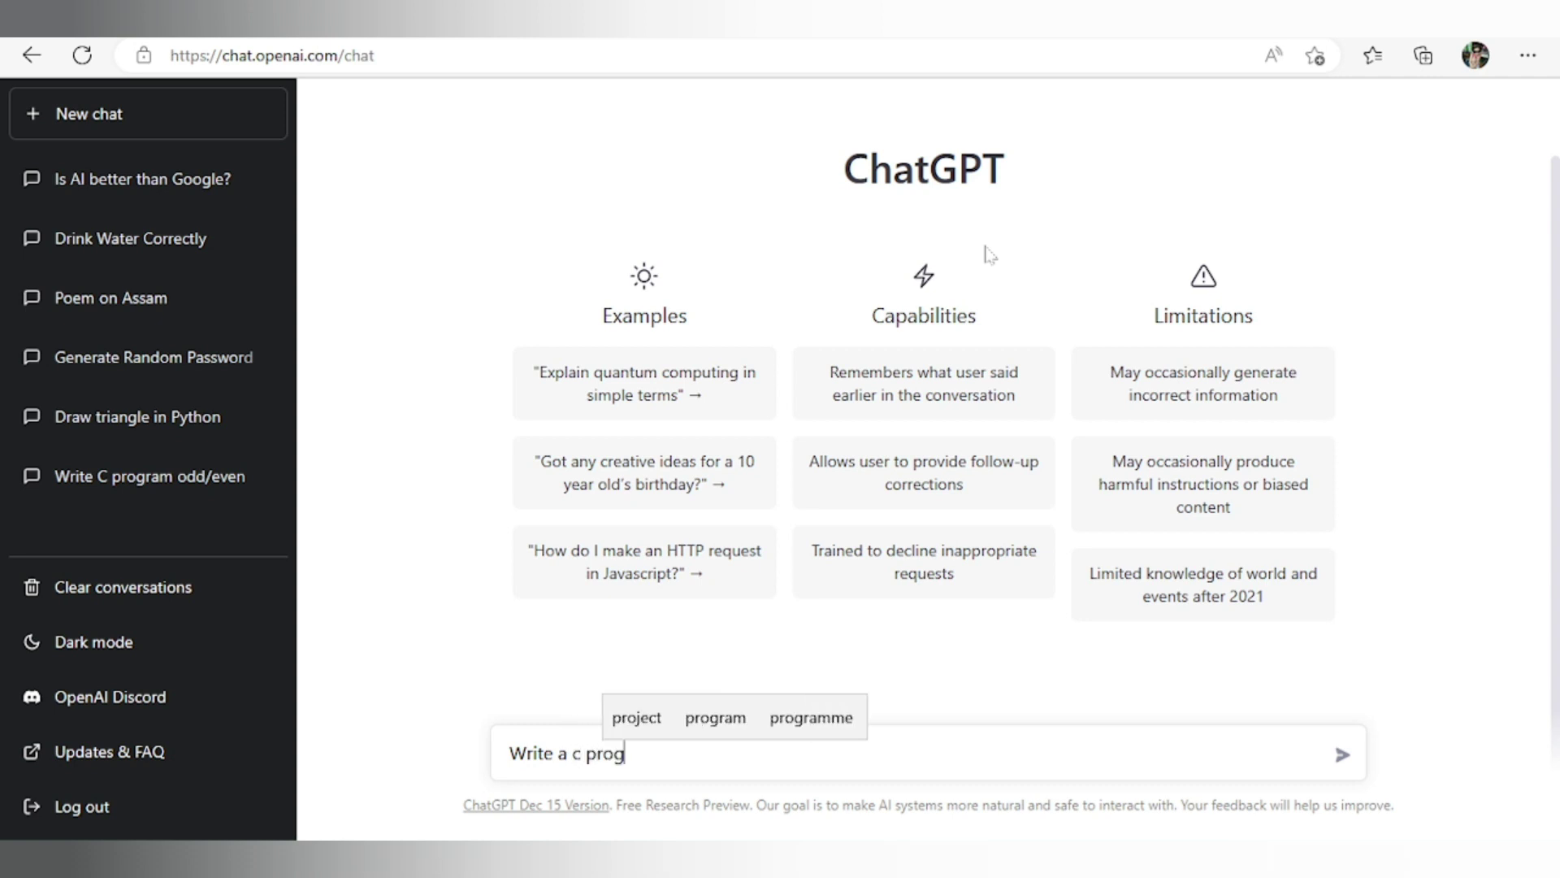
pyautogui.write('ram to ')
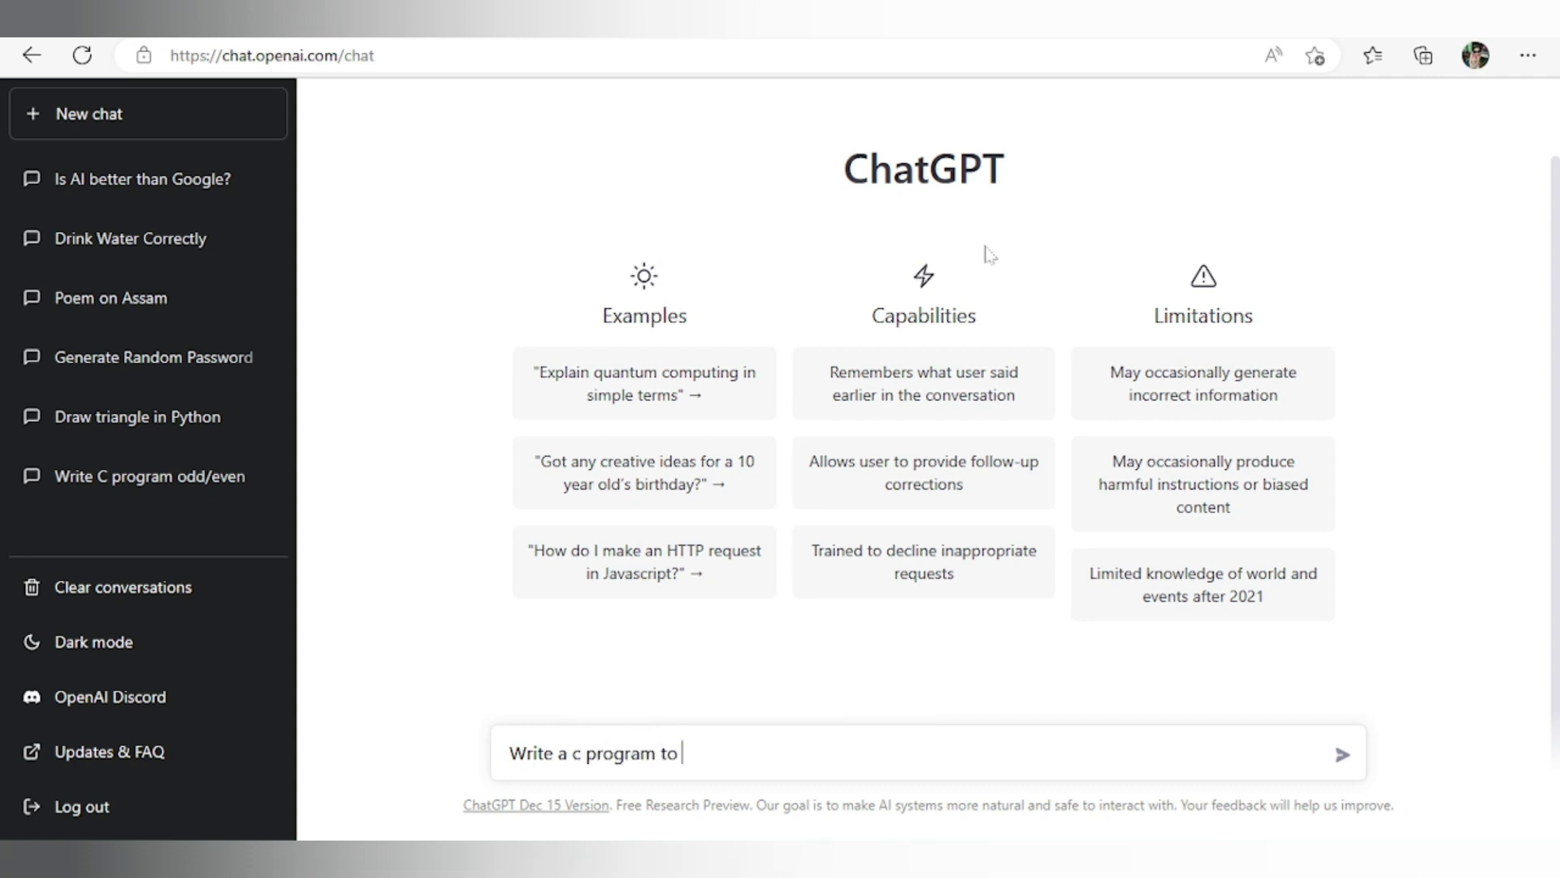
pyautogui.write('chec')
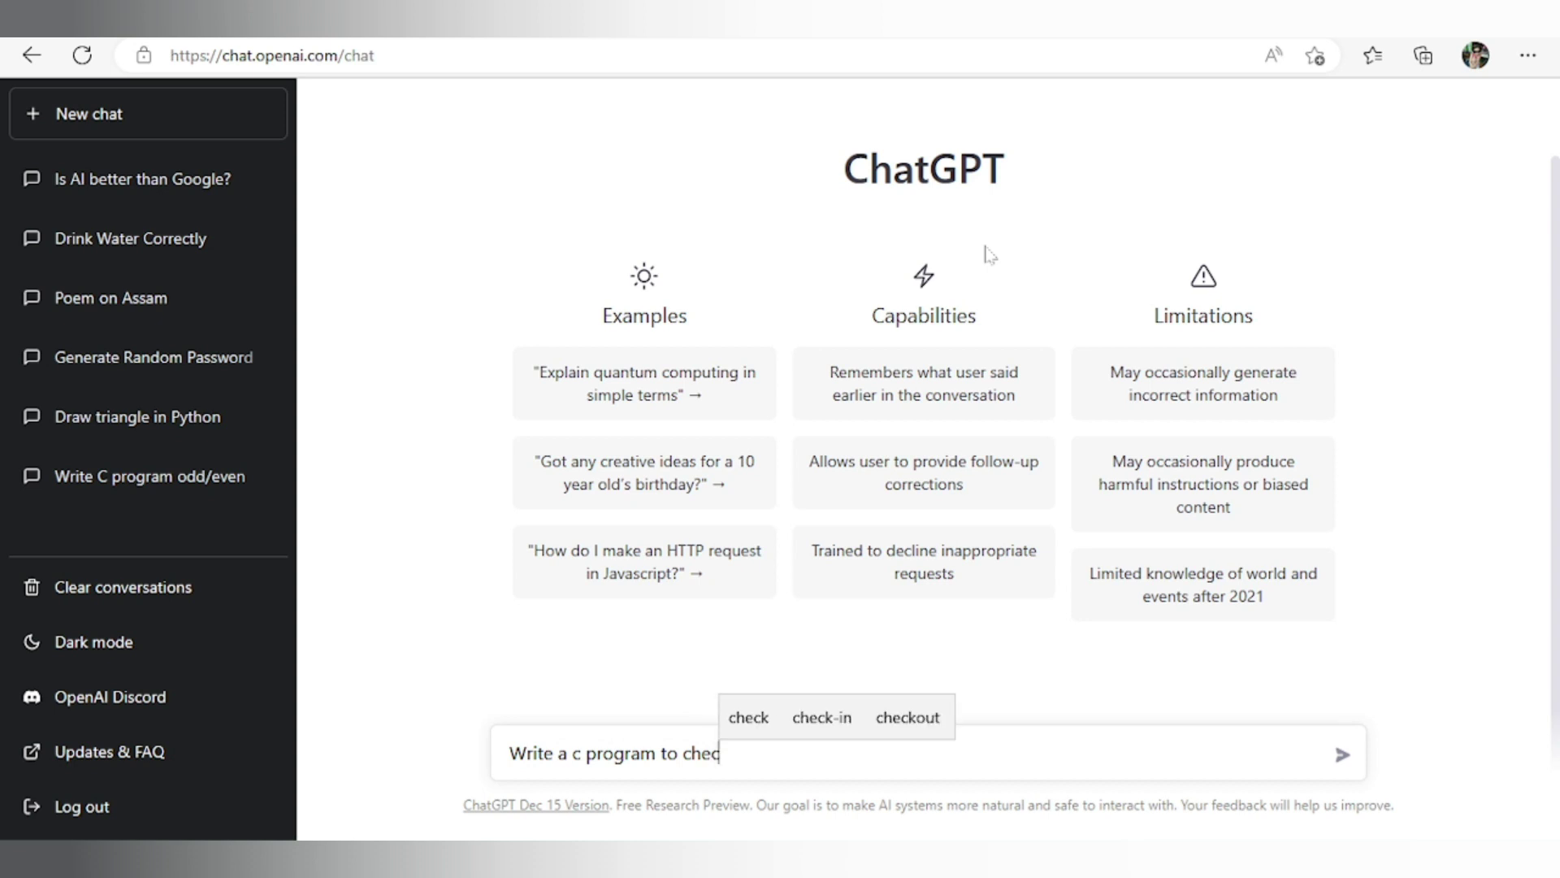
pyautogui.write('k ')
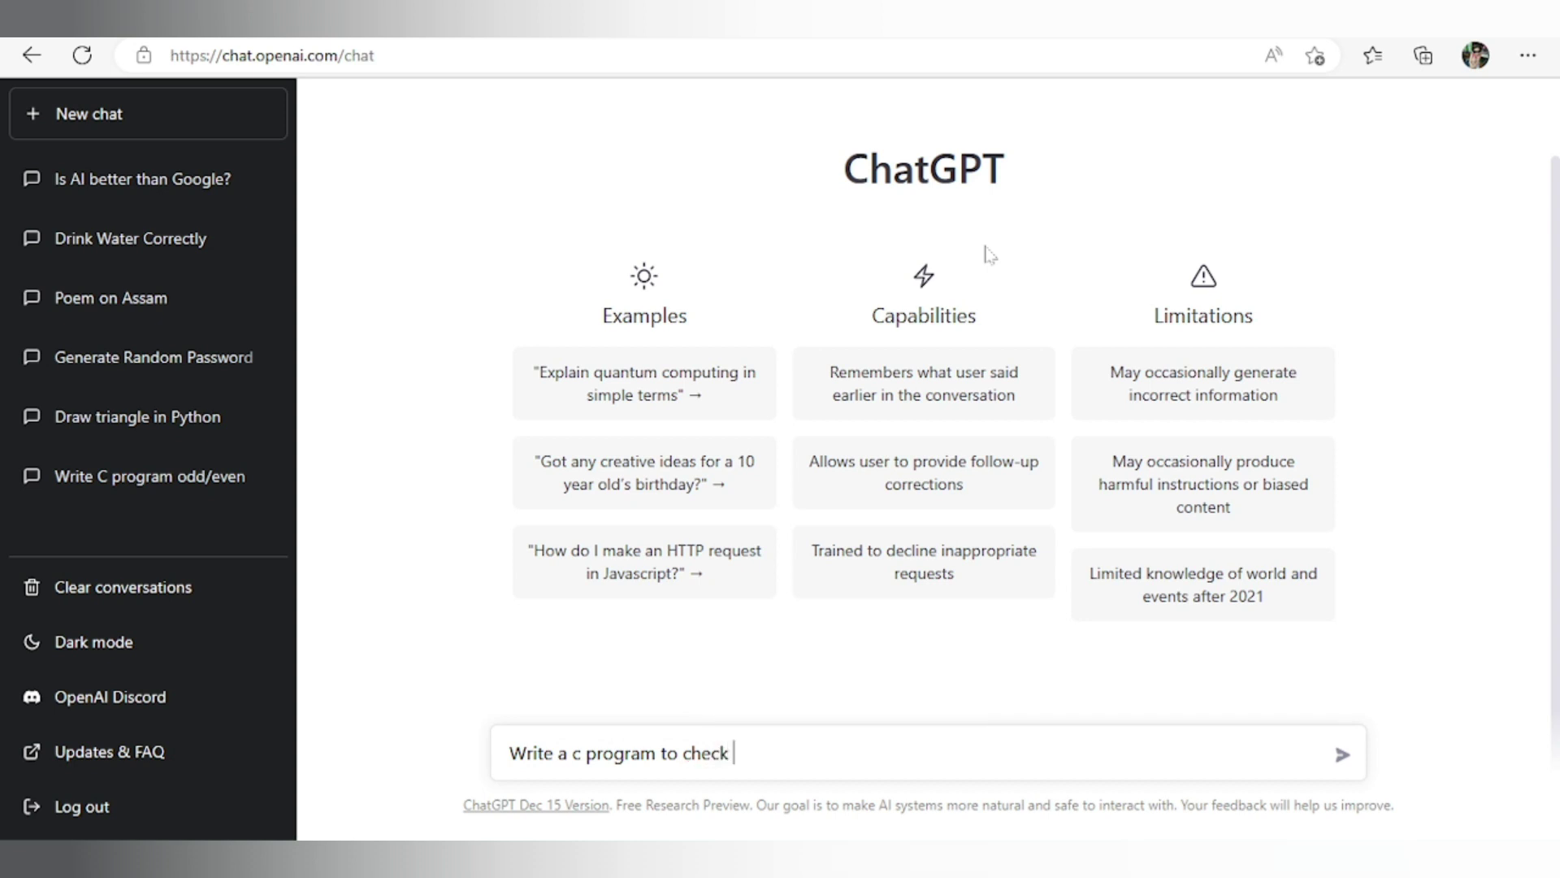
pyautogui.write('if a ')
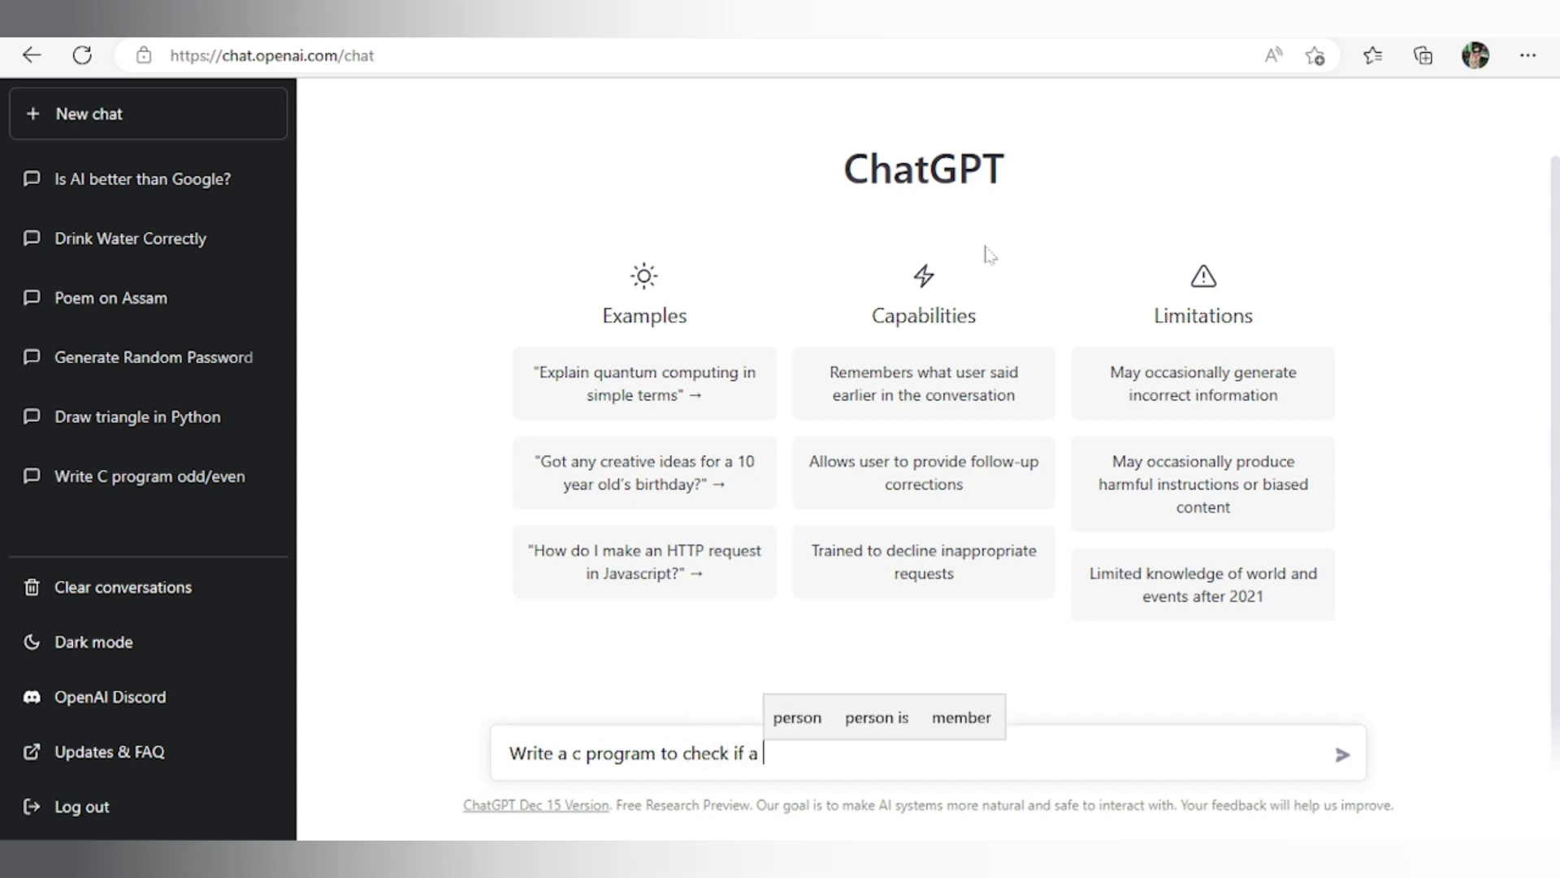
pyautogui.write('number is odd or even')
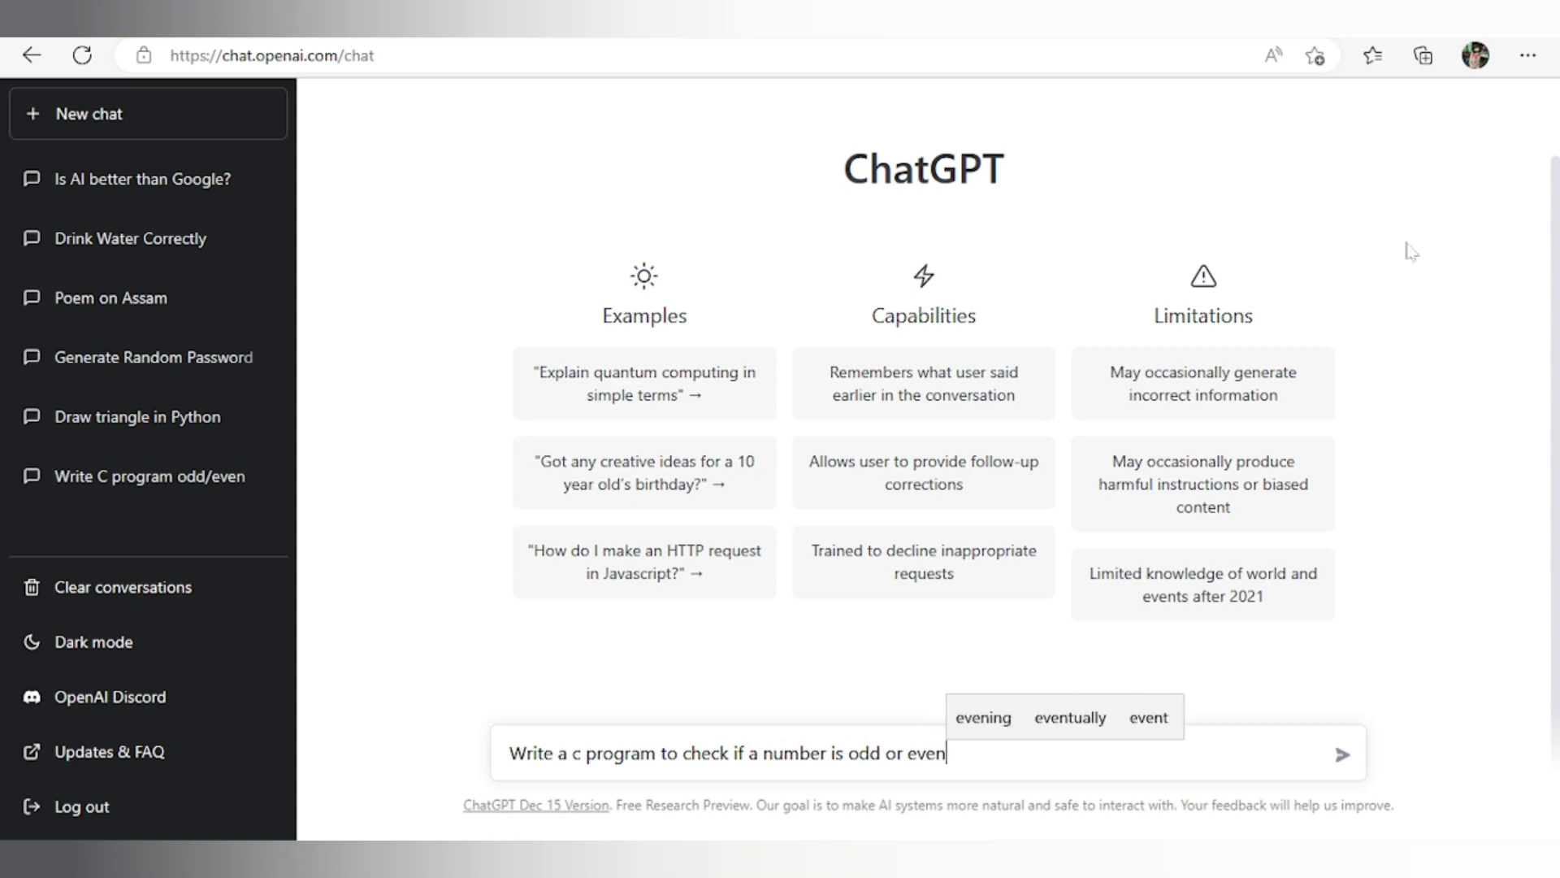
pyautogui.click(1345, 757)
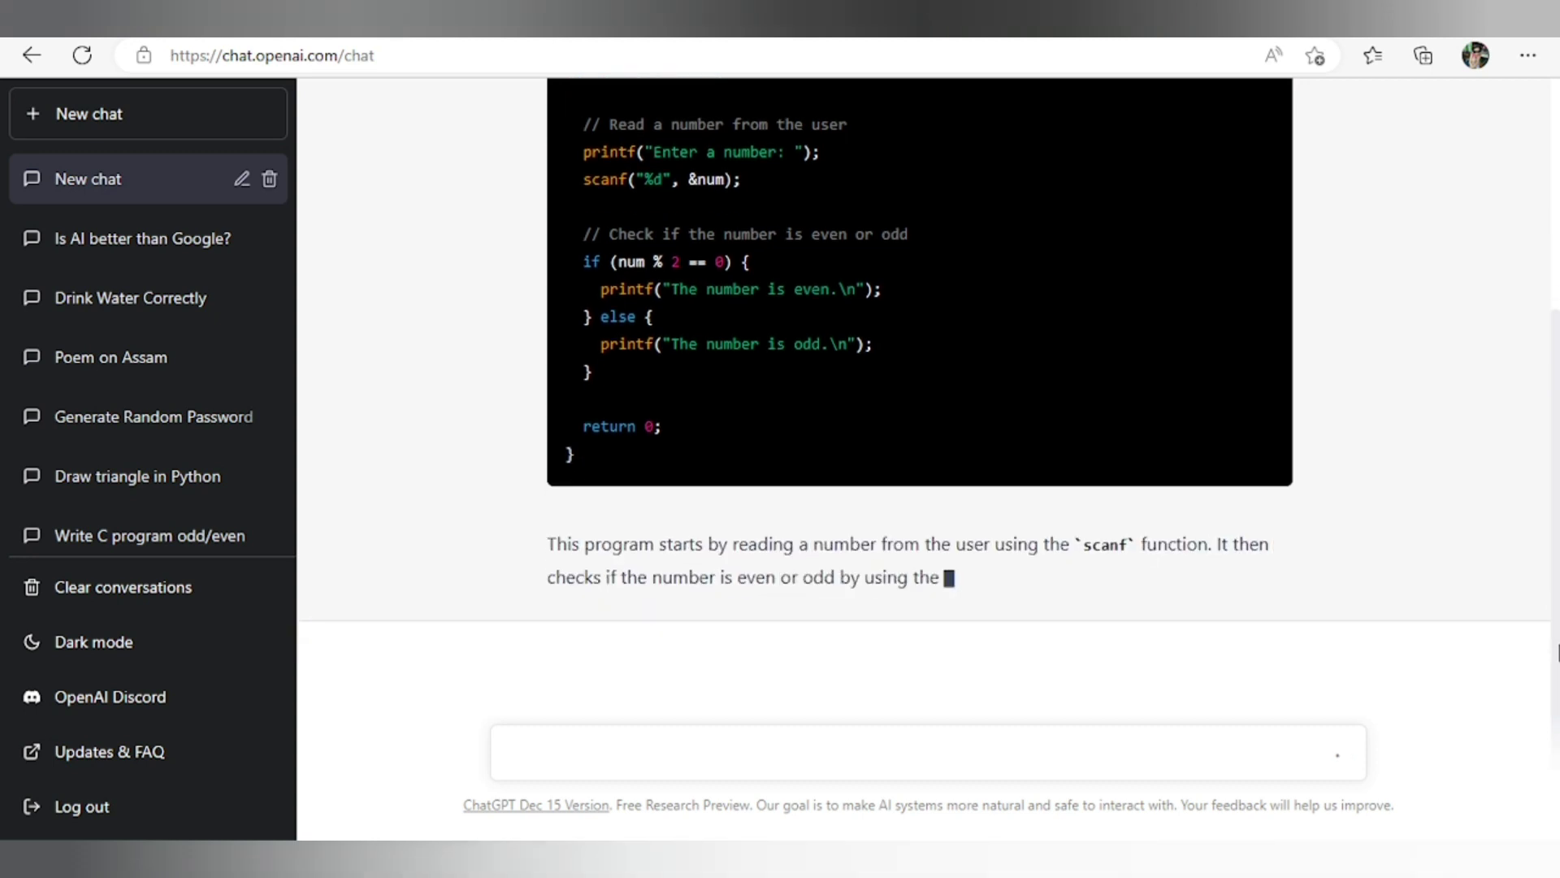
# Step: Copy the odd/even code into ex1.c, build and run it with input 7, then close the console
pyautogui.moveTo(1558, 650); pyautogui.dragTo(1558, 500)
pyautogui.click(1240, 162)
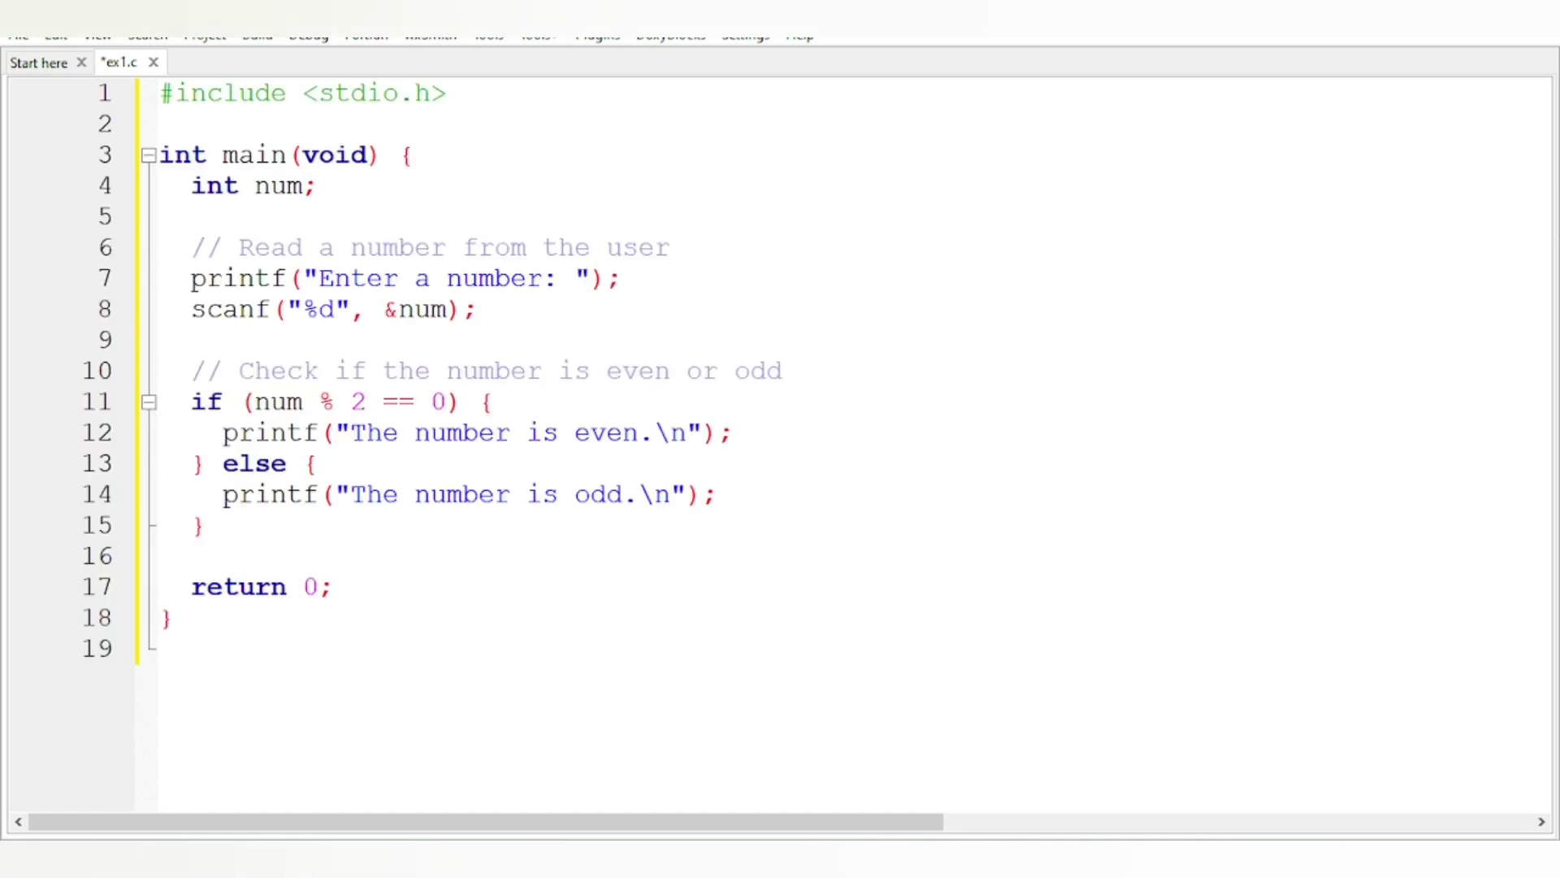
pyautogui.click(256, 35)
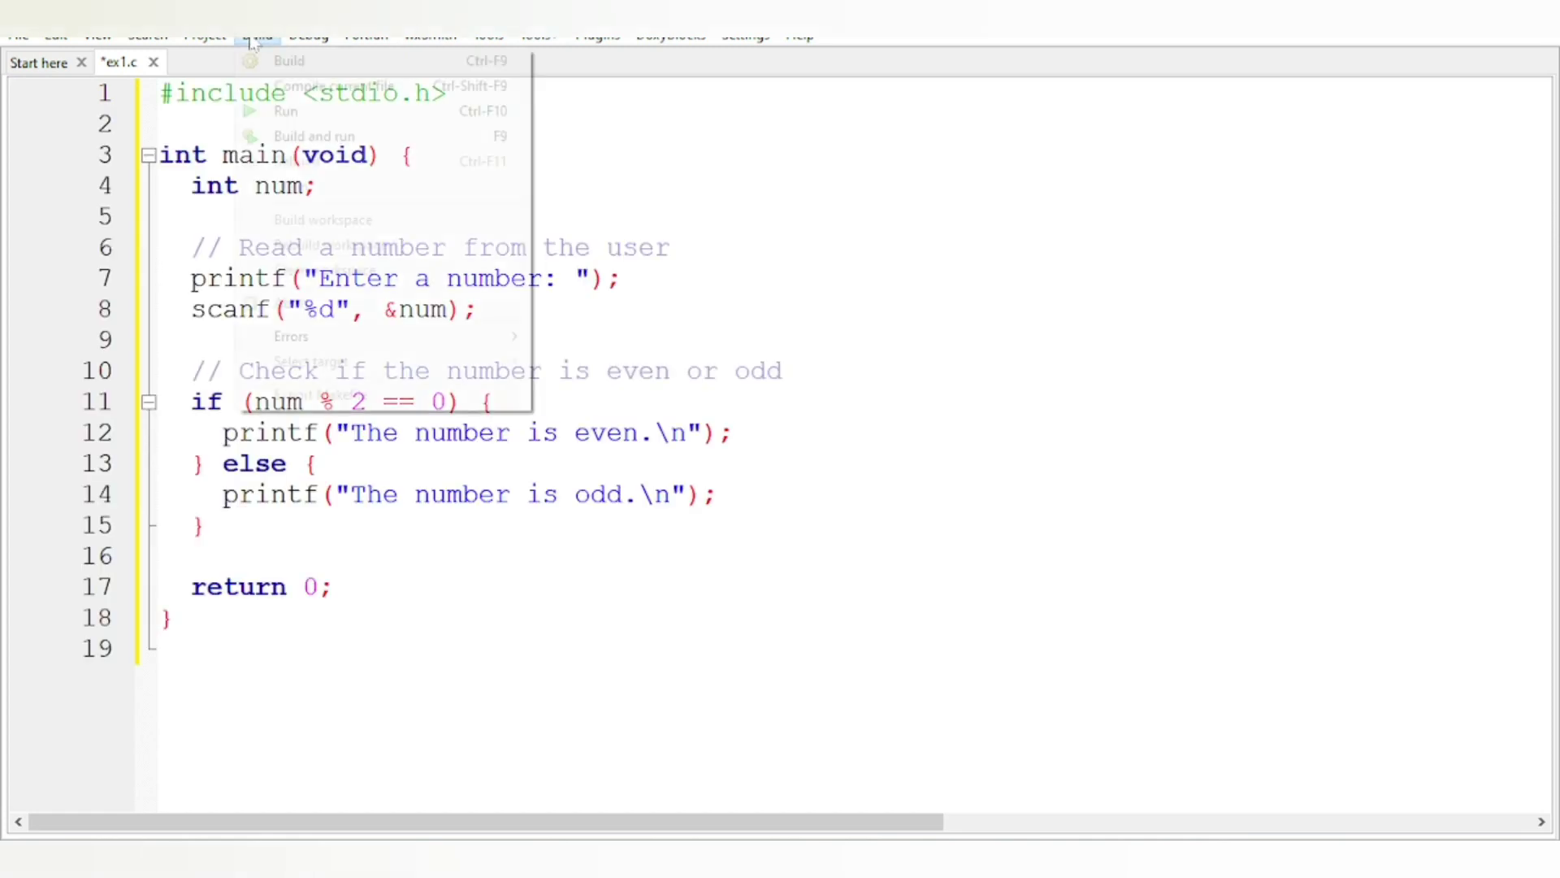
pyautogui.click(334, 138)
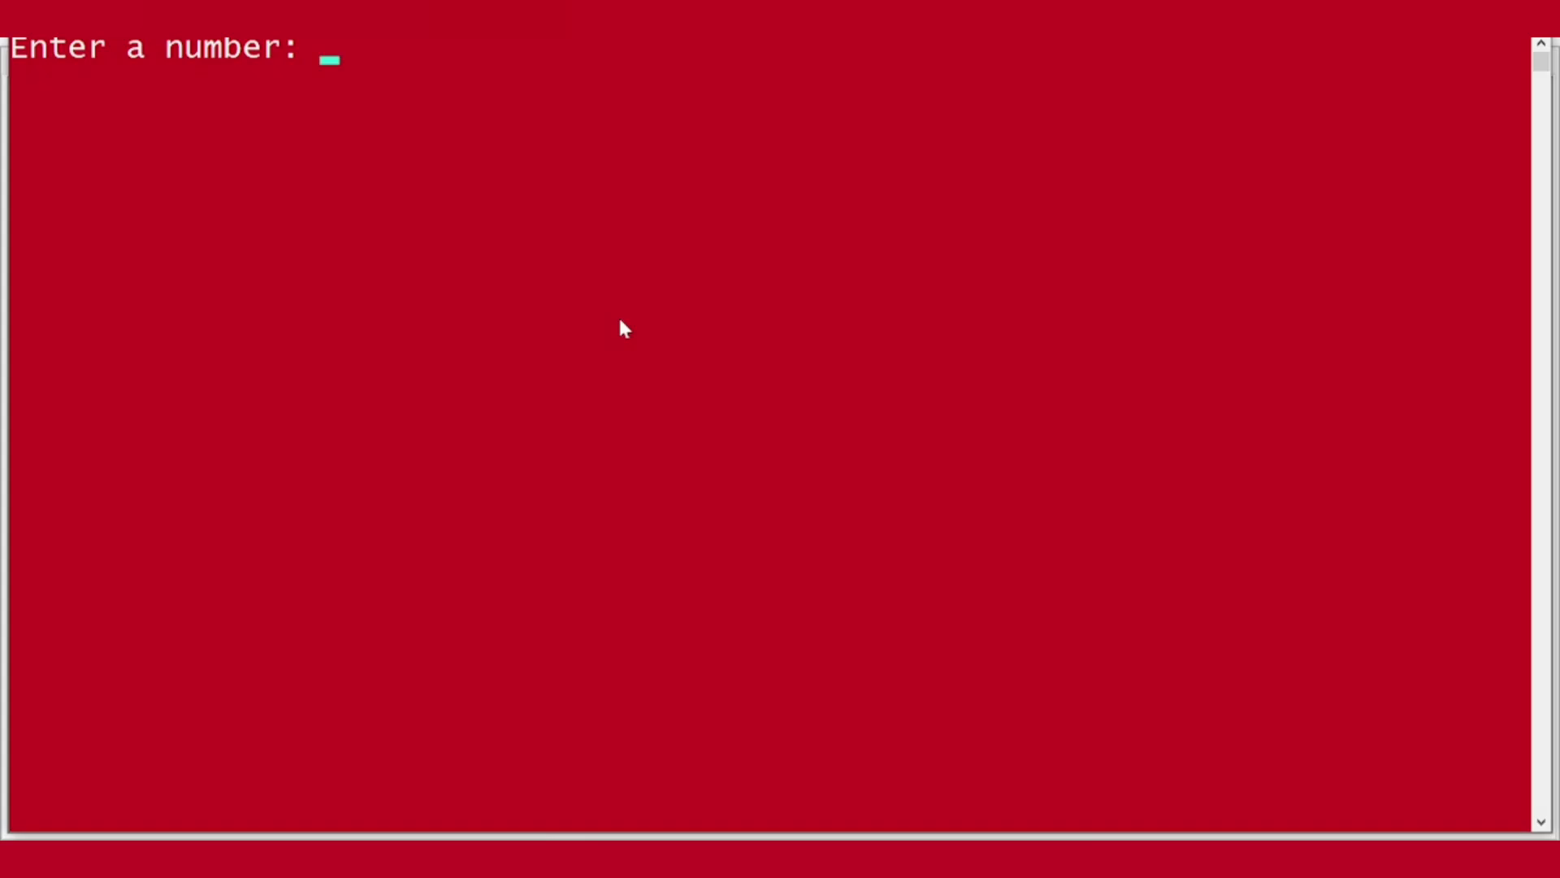
pyautogui.write('7')
pyautogui.press('Return')
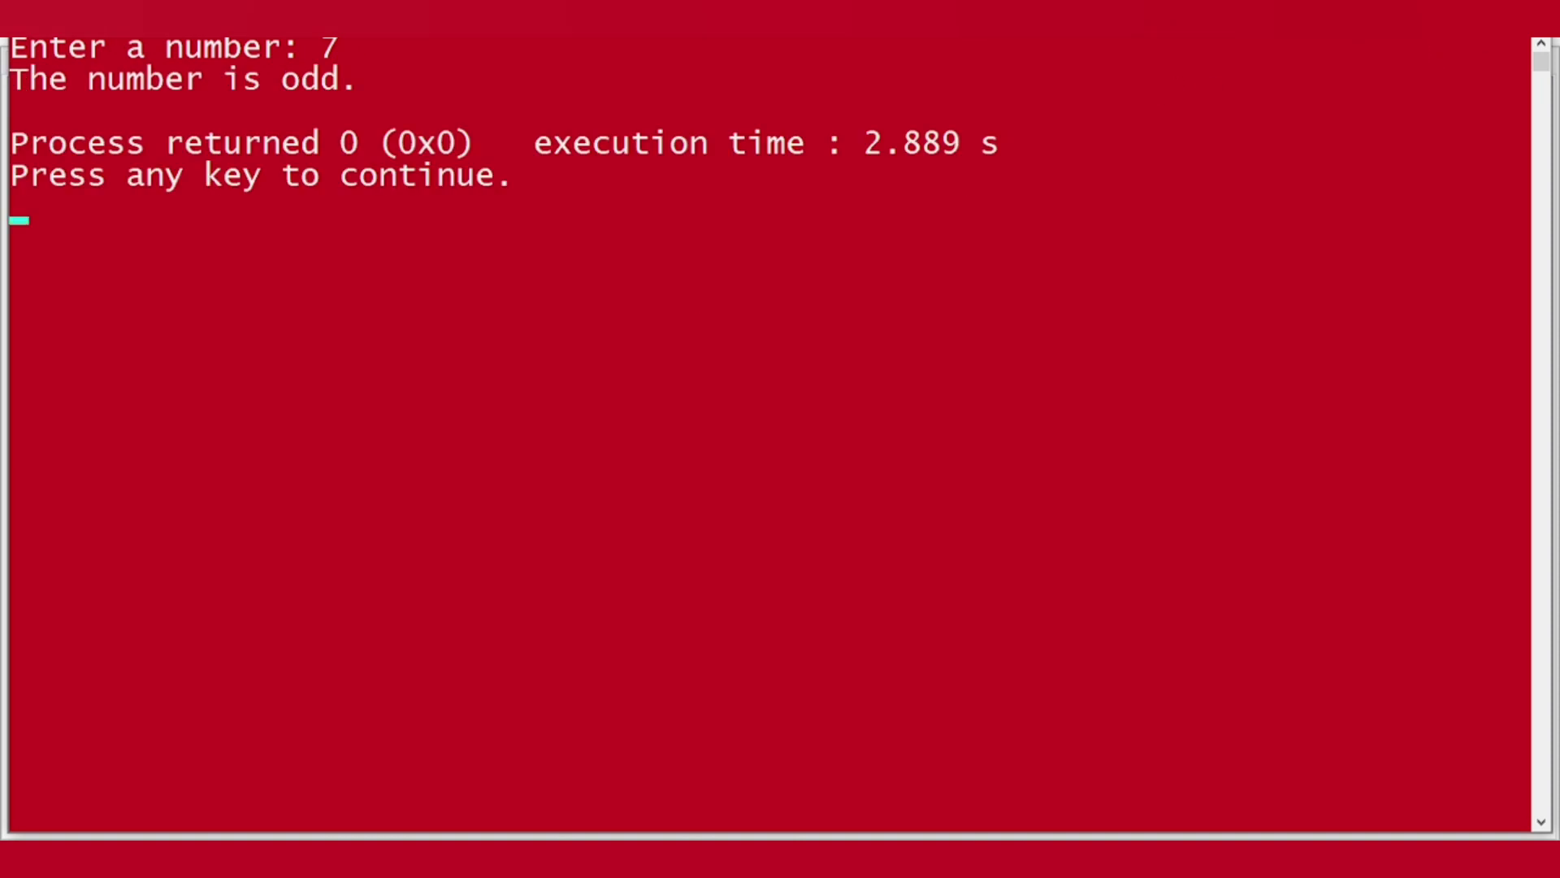
pyautogui.press('Return')
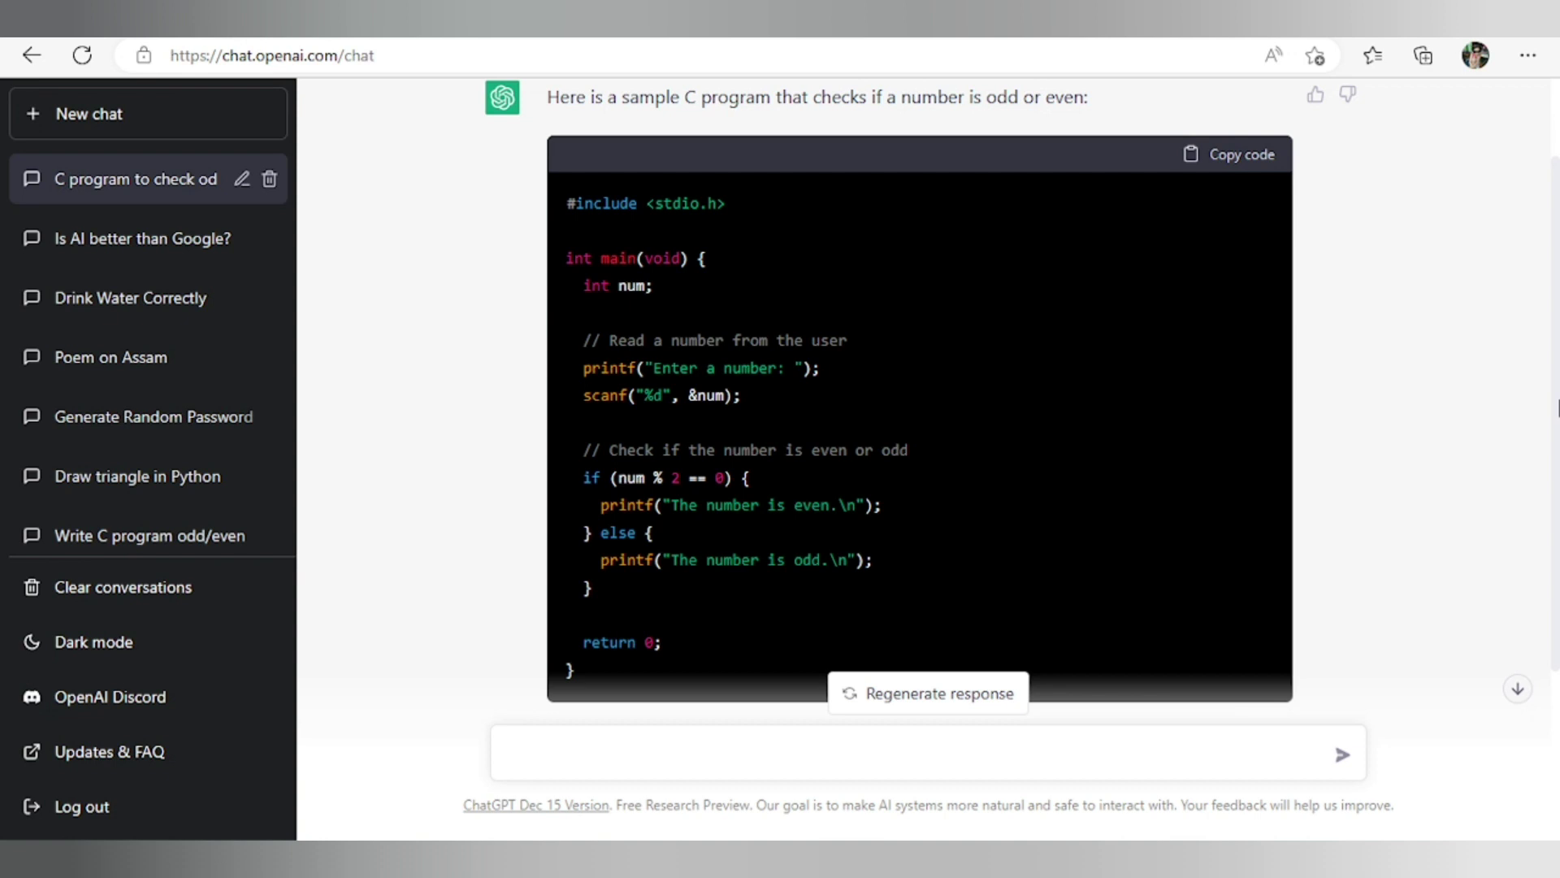
# Step: Ask ChatGPT for a C program displaying the pattern x, xx, xxx on separate lines
pyautogui.click(1517, 689)
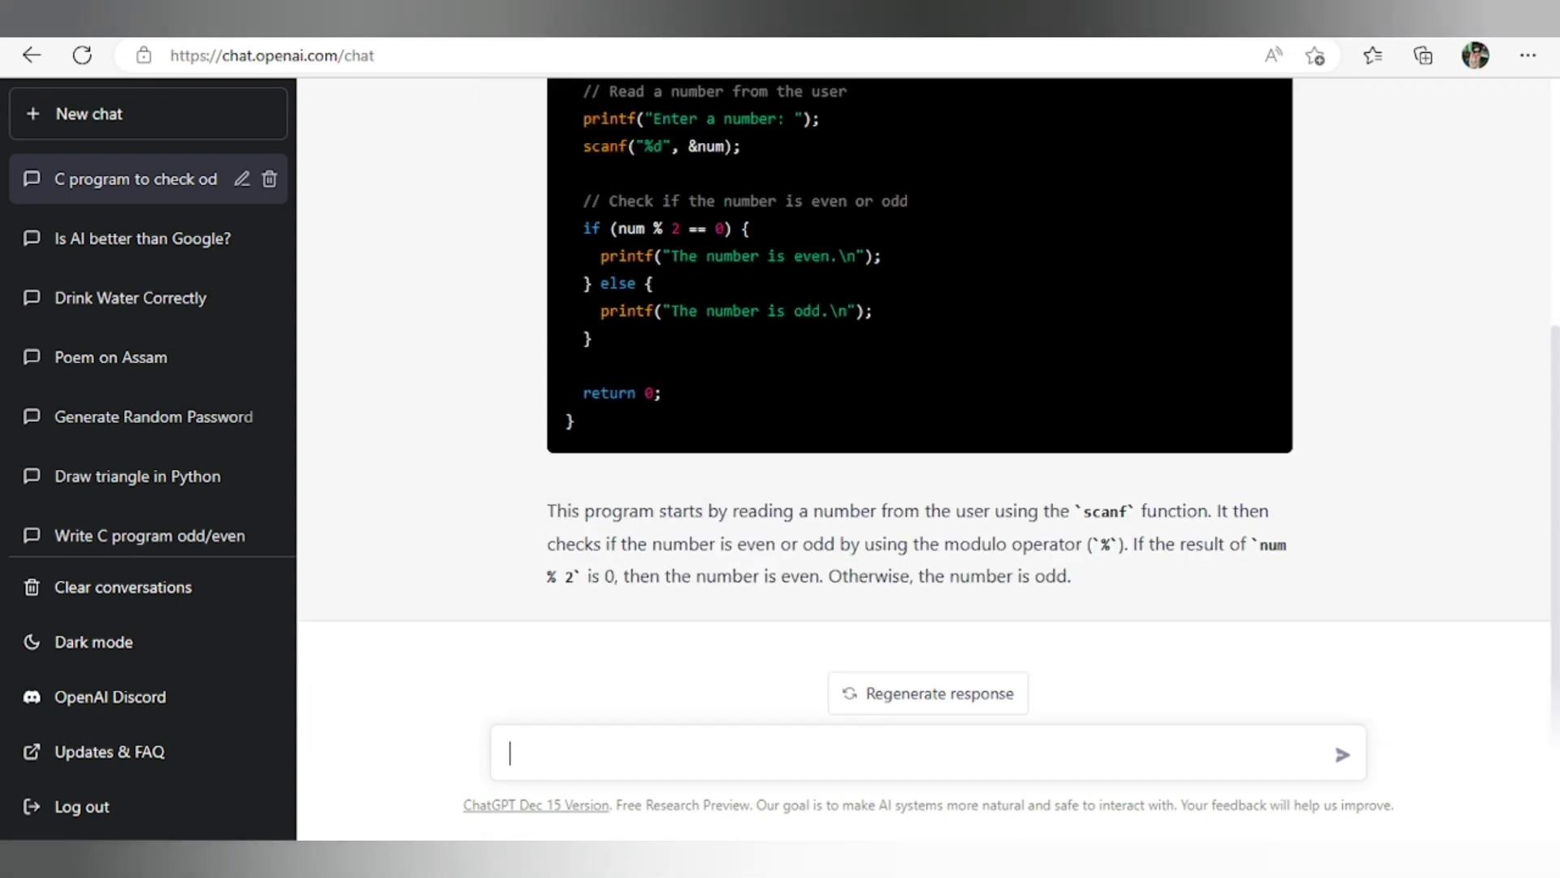
pyautogui.write('Writ')
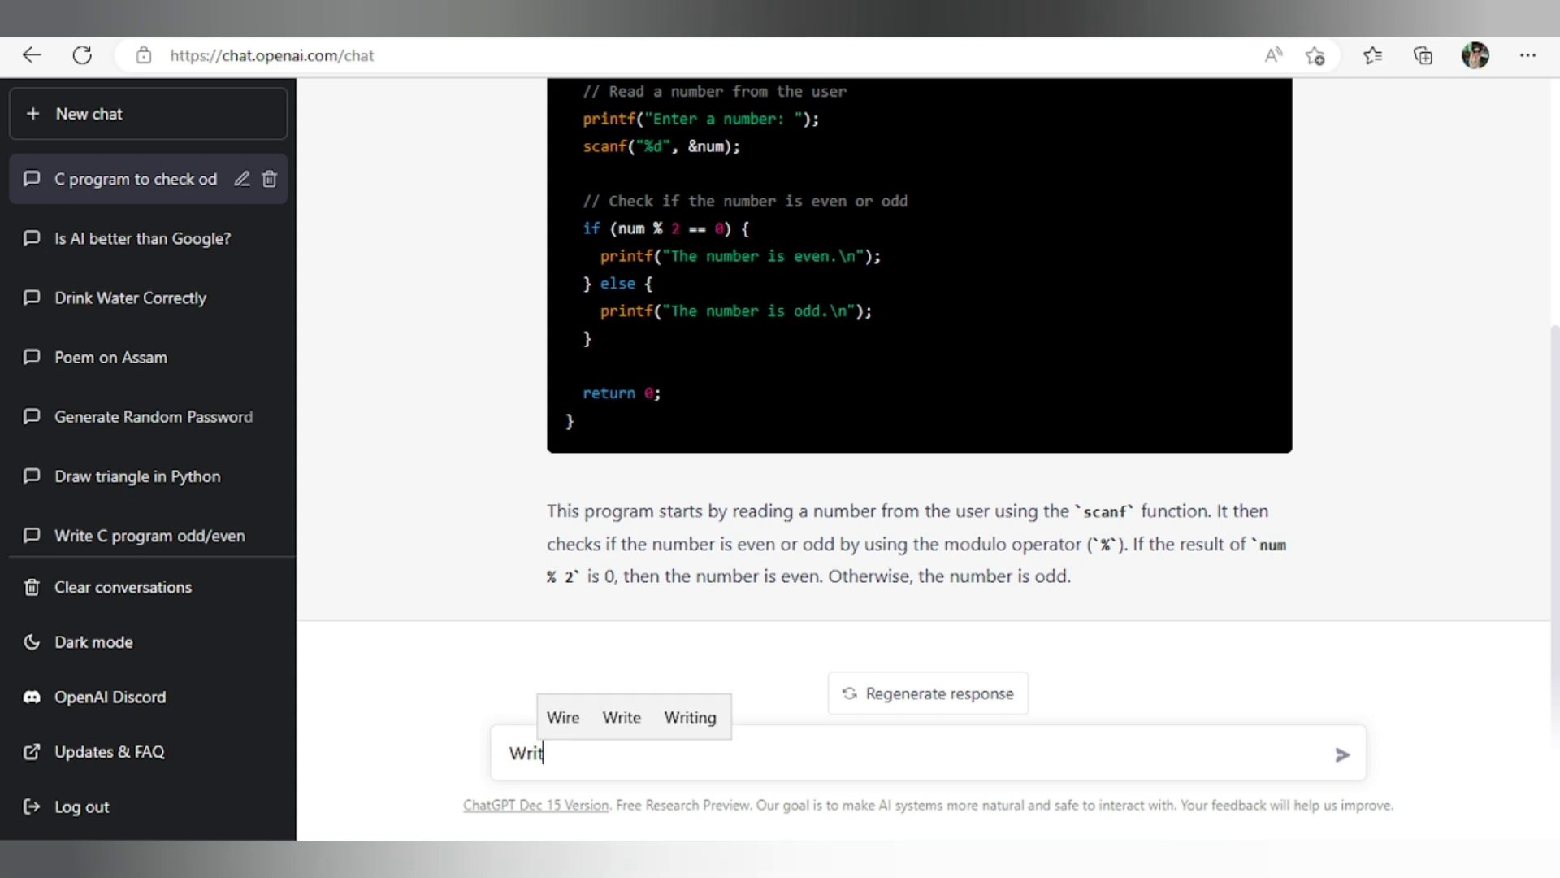
pyautogui.write('e a c pr')
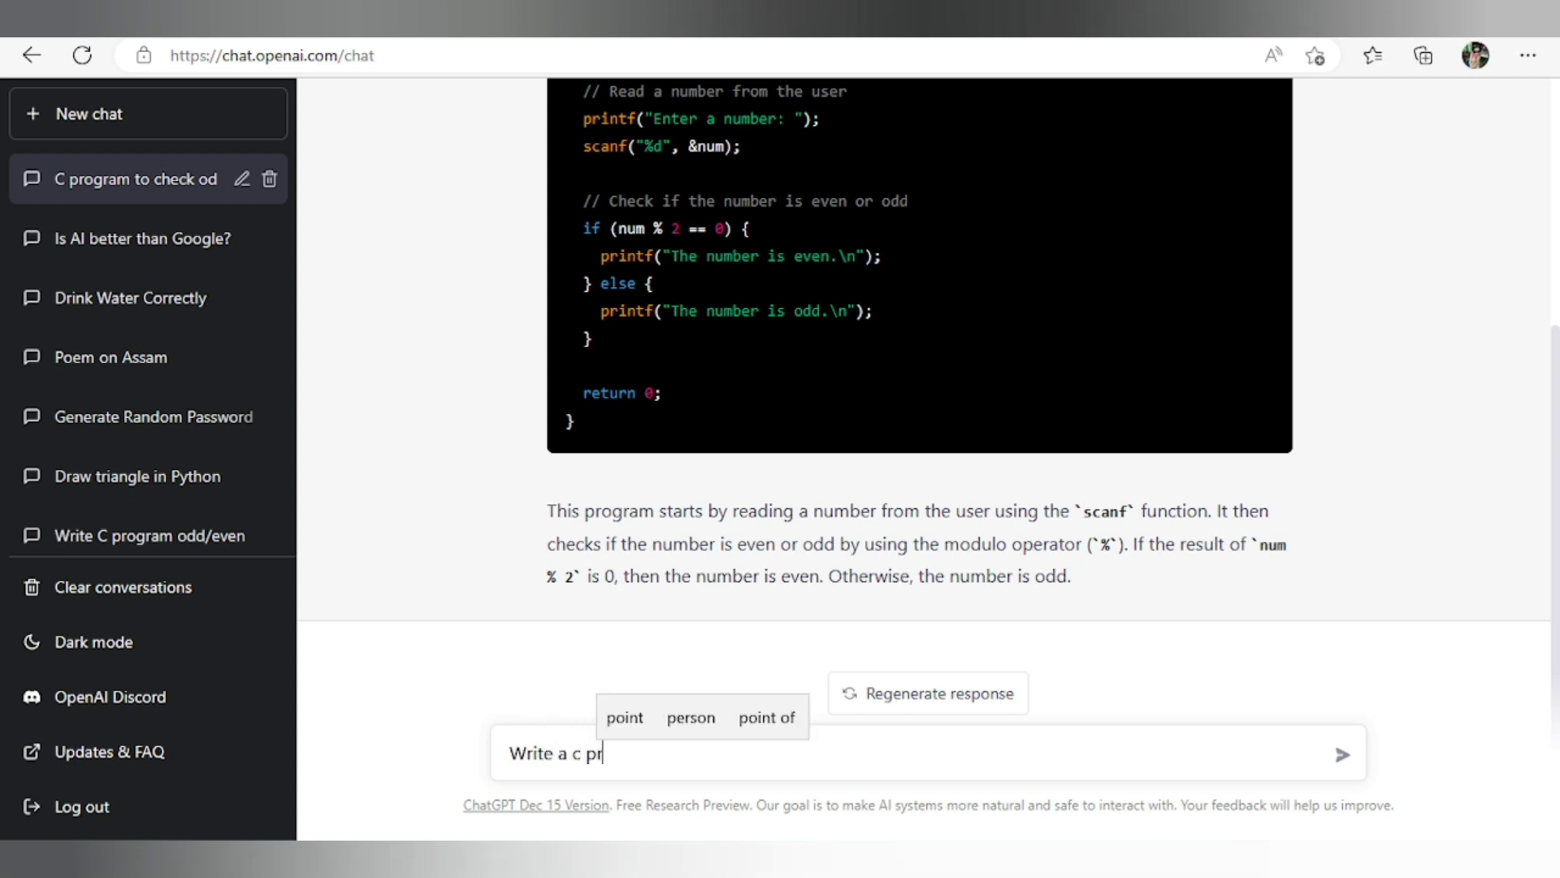
pyautogui.write('ogram')
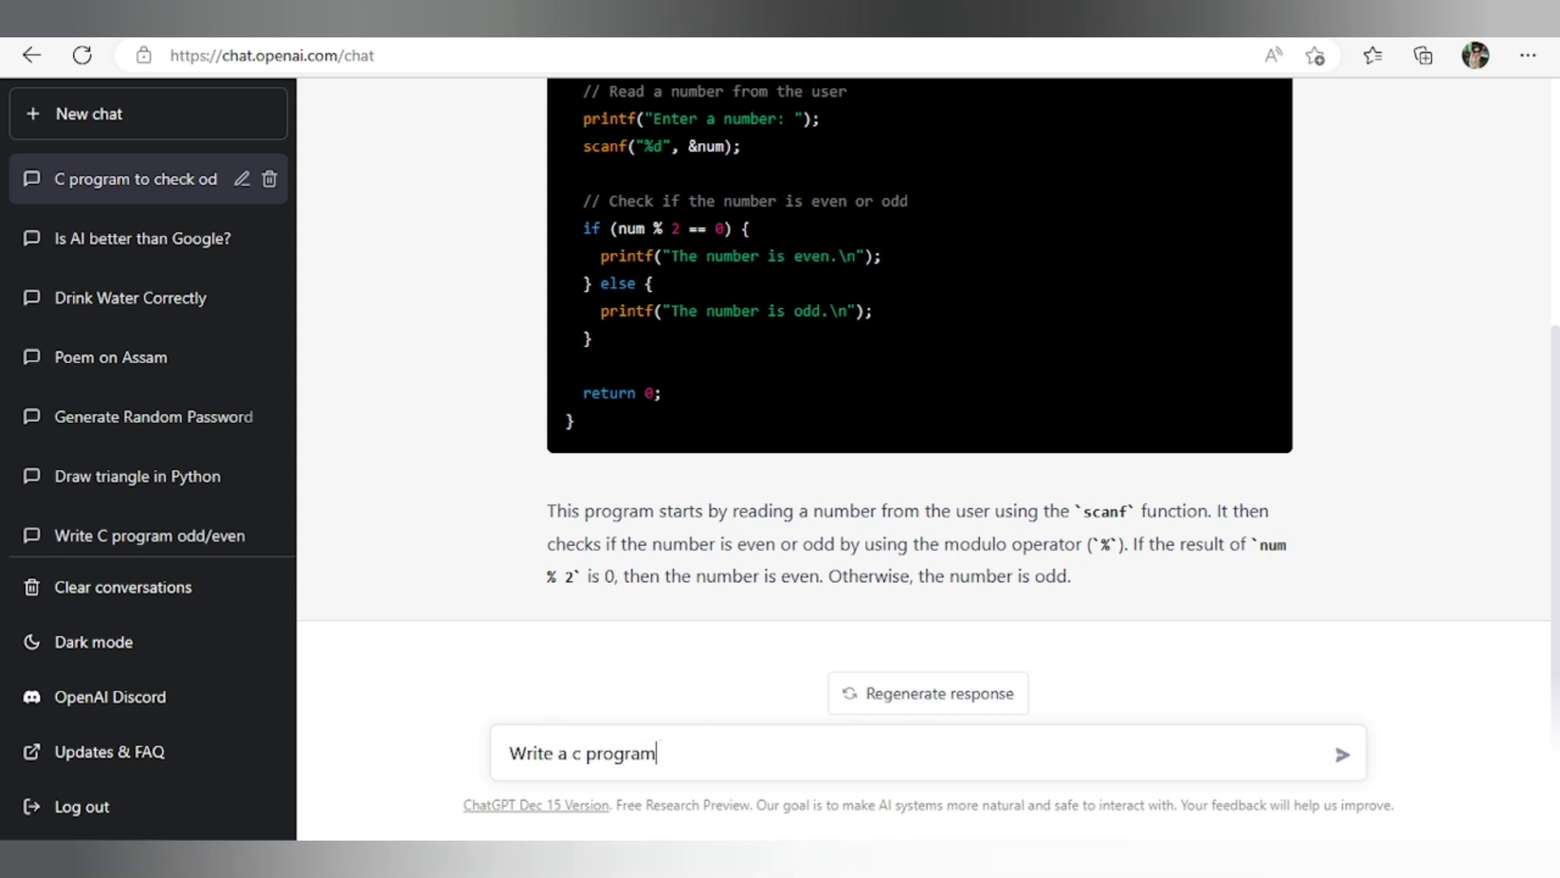
pyautogui.write(' to dis')
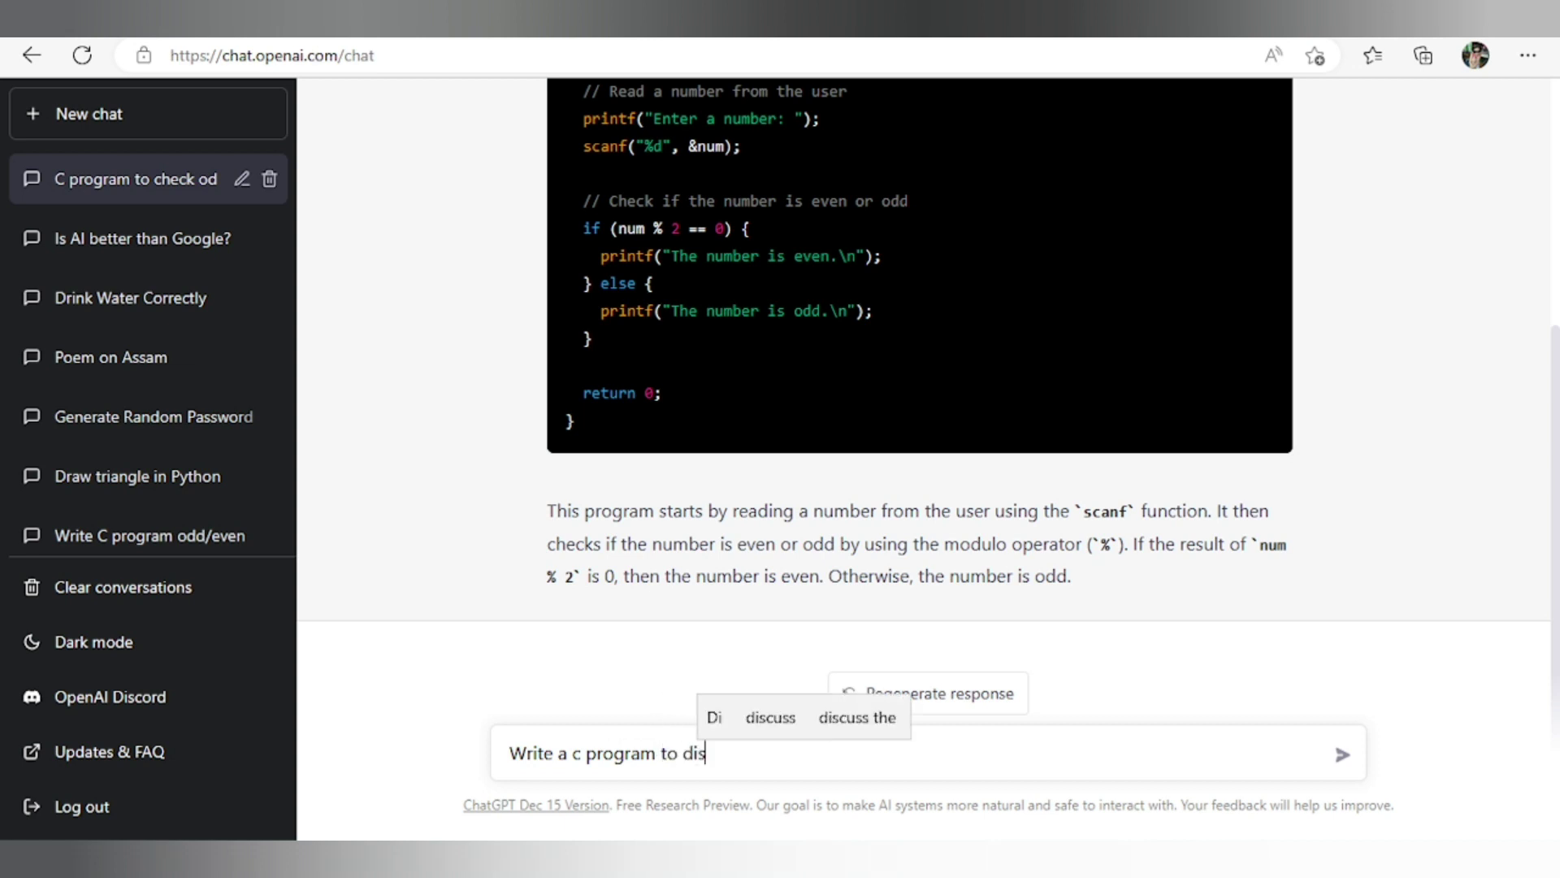
pyautogui.write('play ')
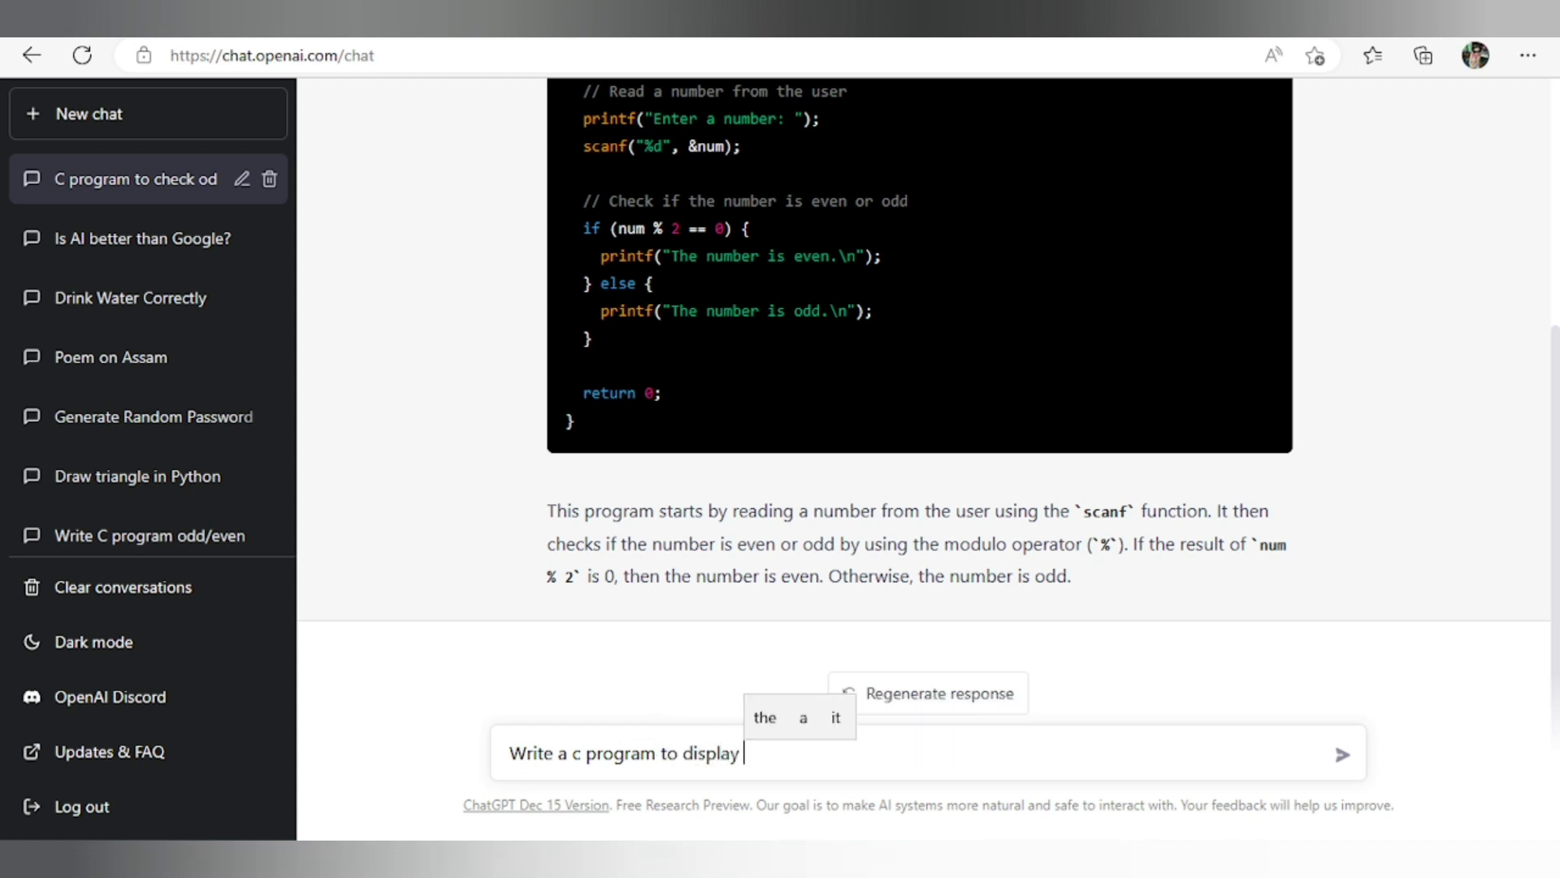
pyautogui.write('the pa')
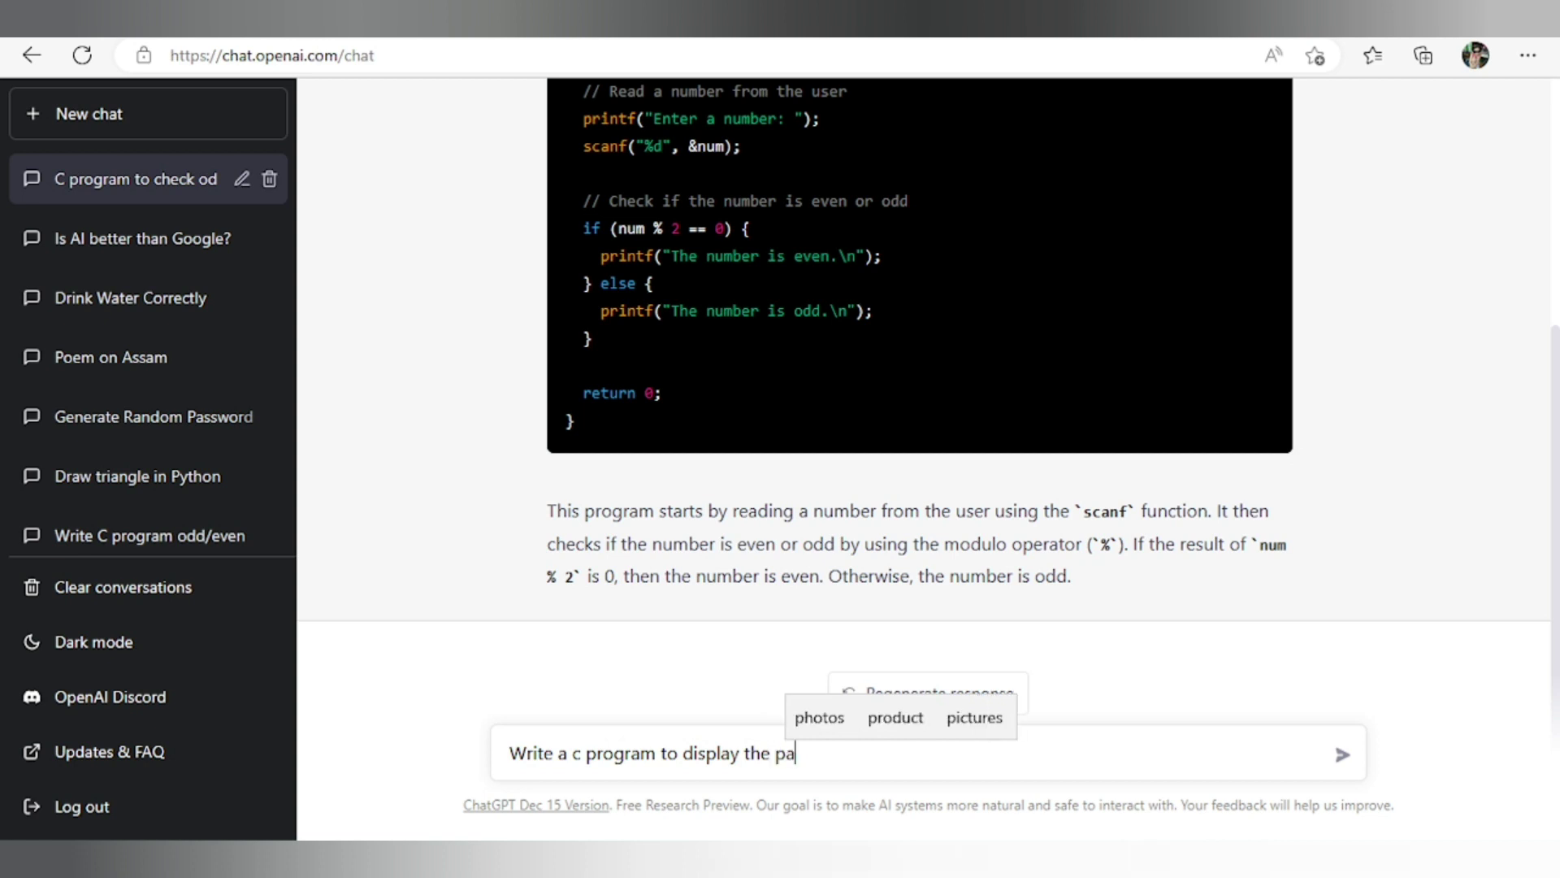
pyautogui.write('ttern')
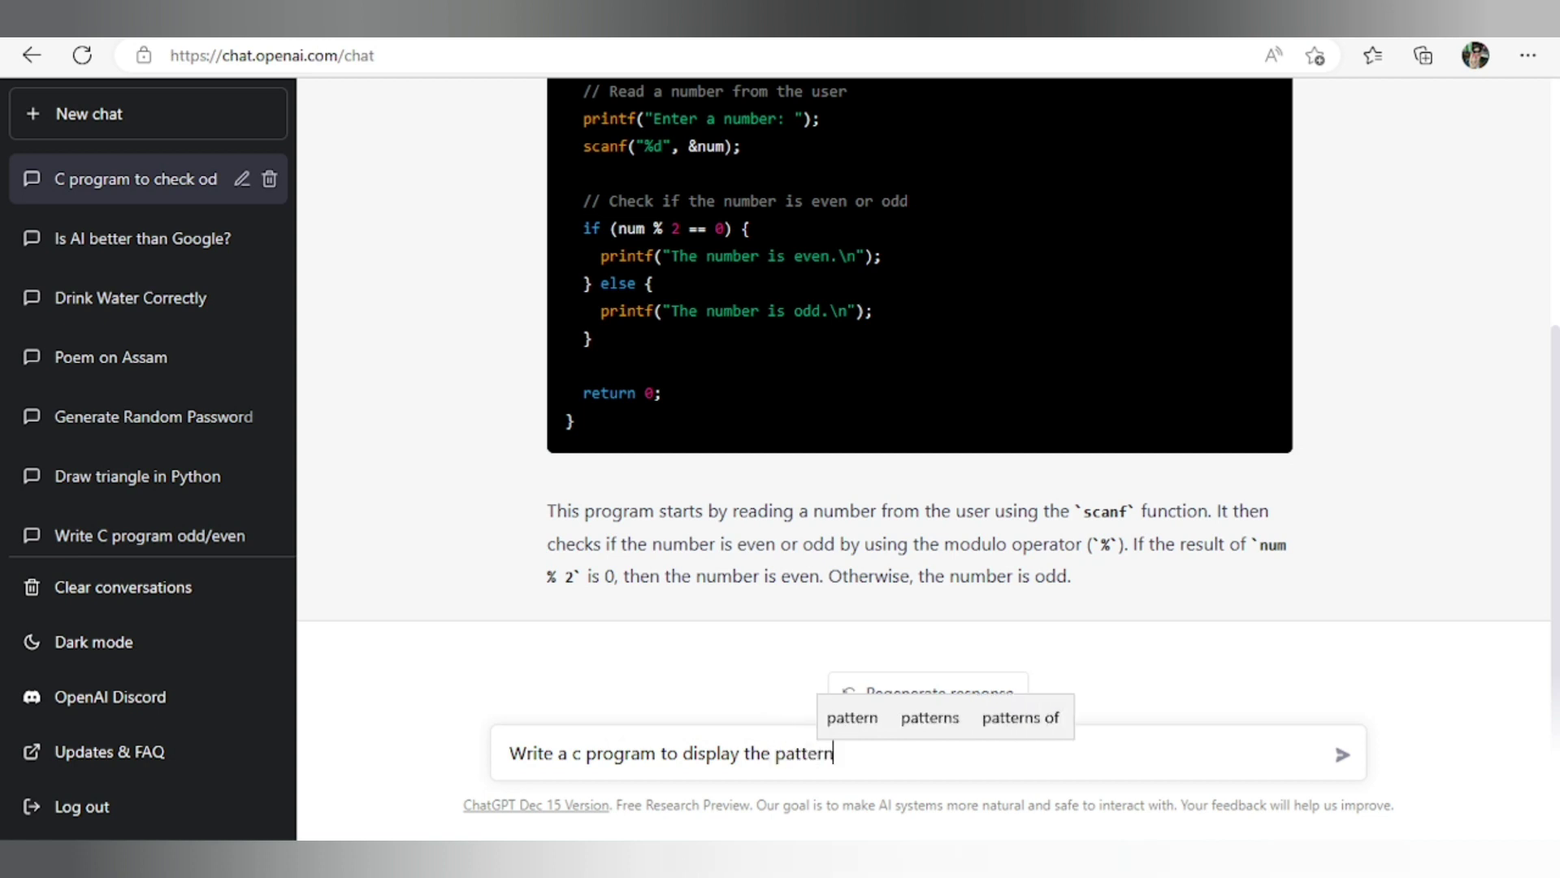
pyautogui.hotkey('shift', 'Return')
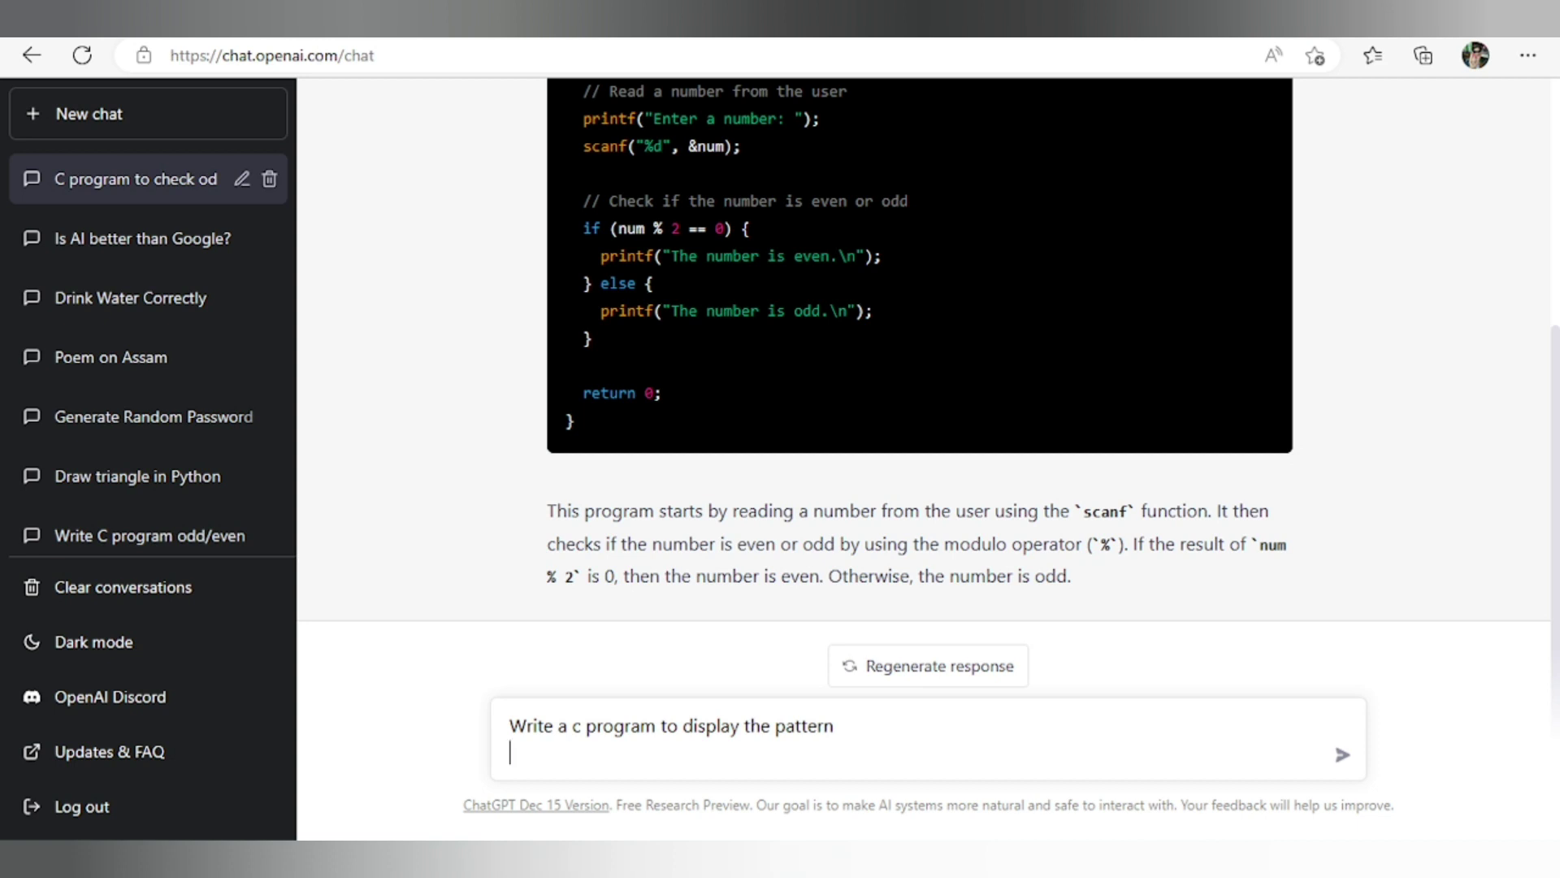
pyautogui.write('x')
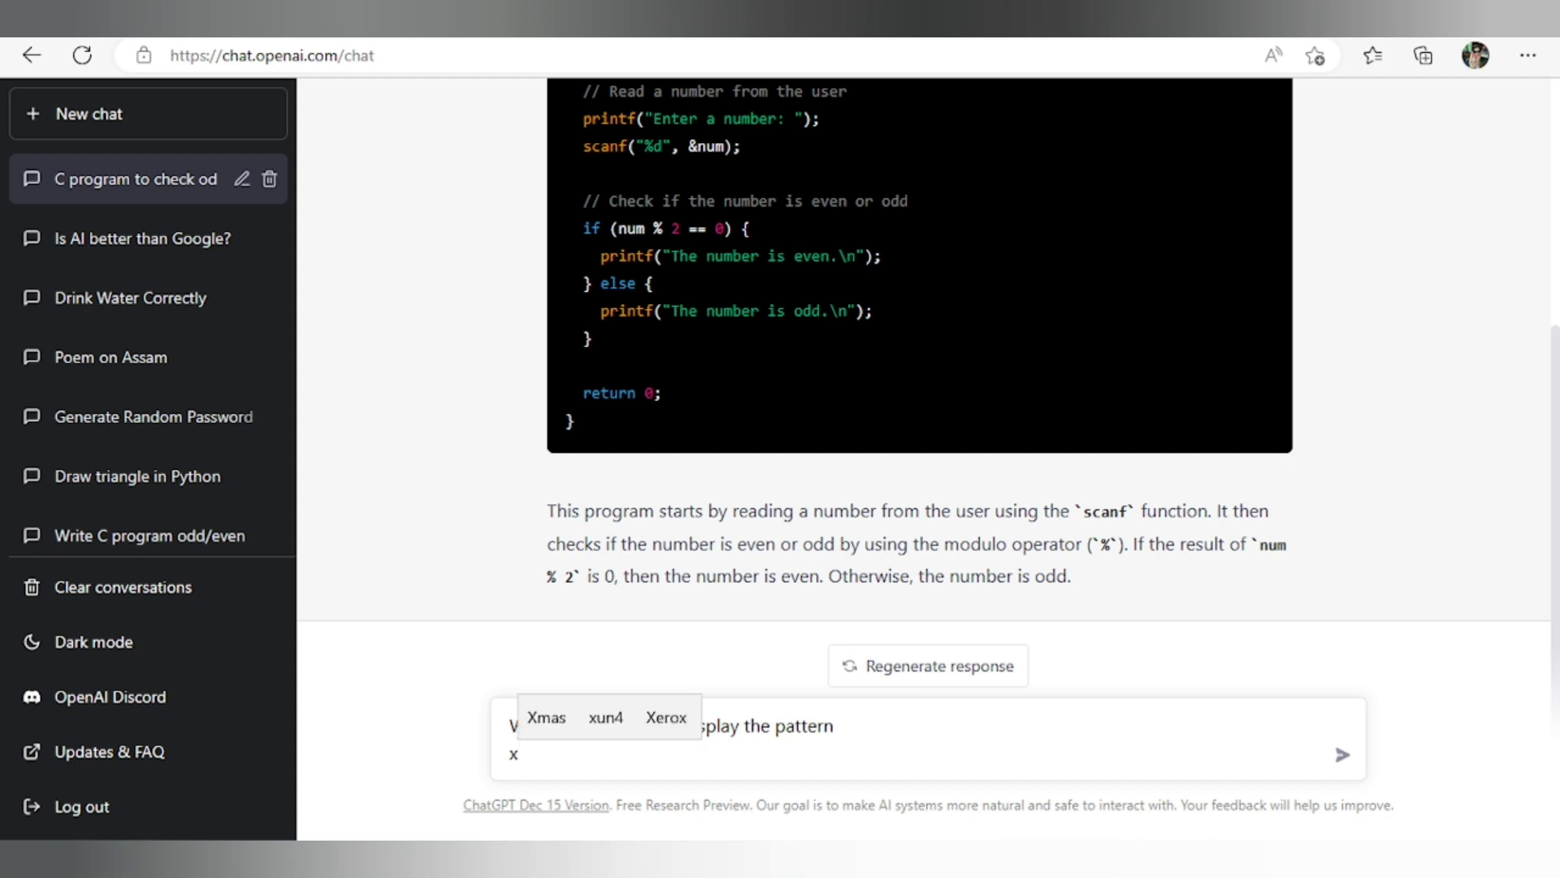
pyautogui.hotkey('shift', 'Return')
pyautogui.write('xx')
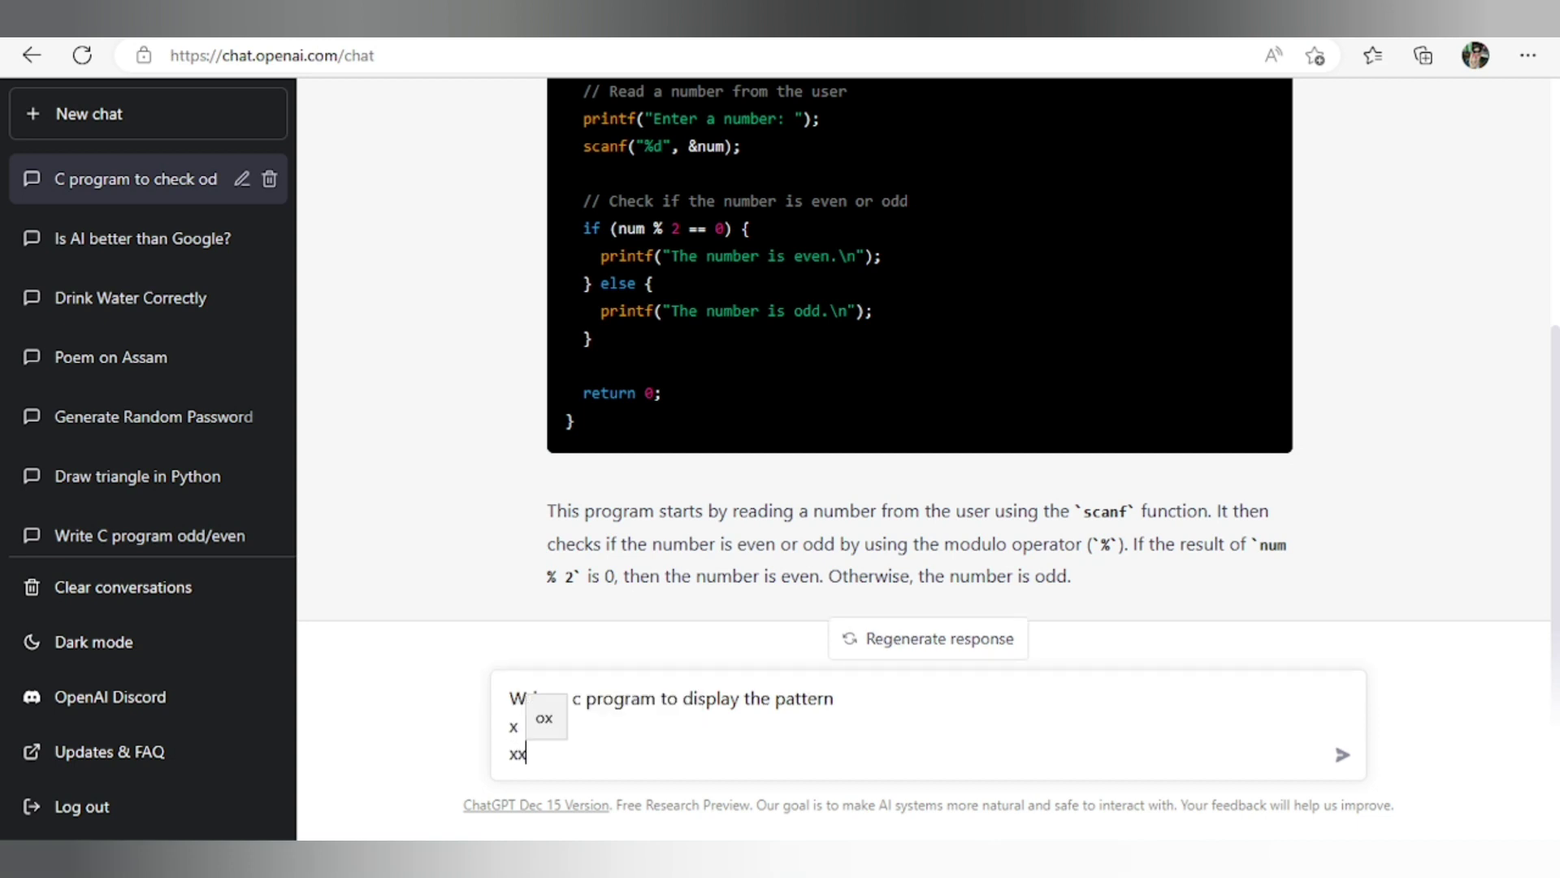
pyautogui.hotkey('shift', 'Return')
pyautogui.write('xxxx')
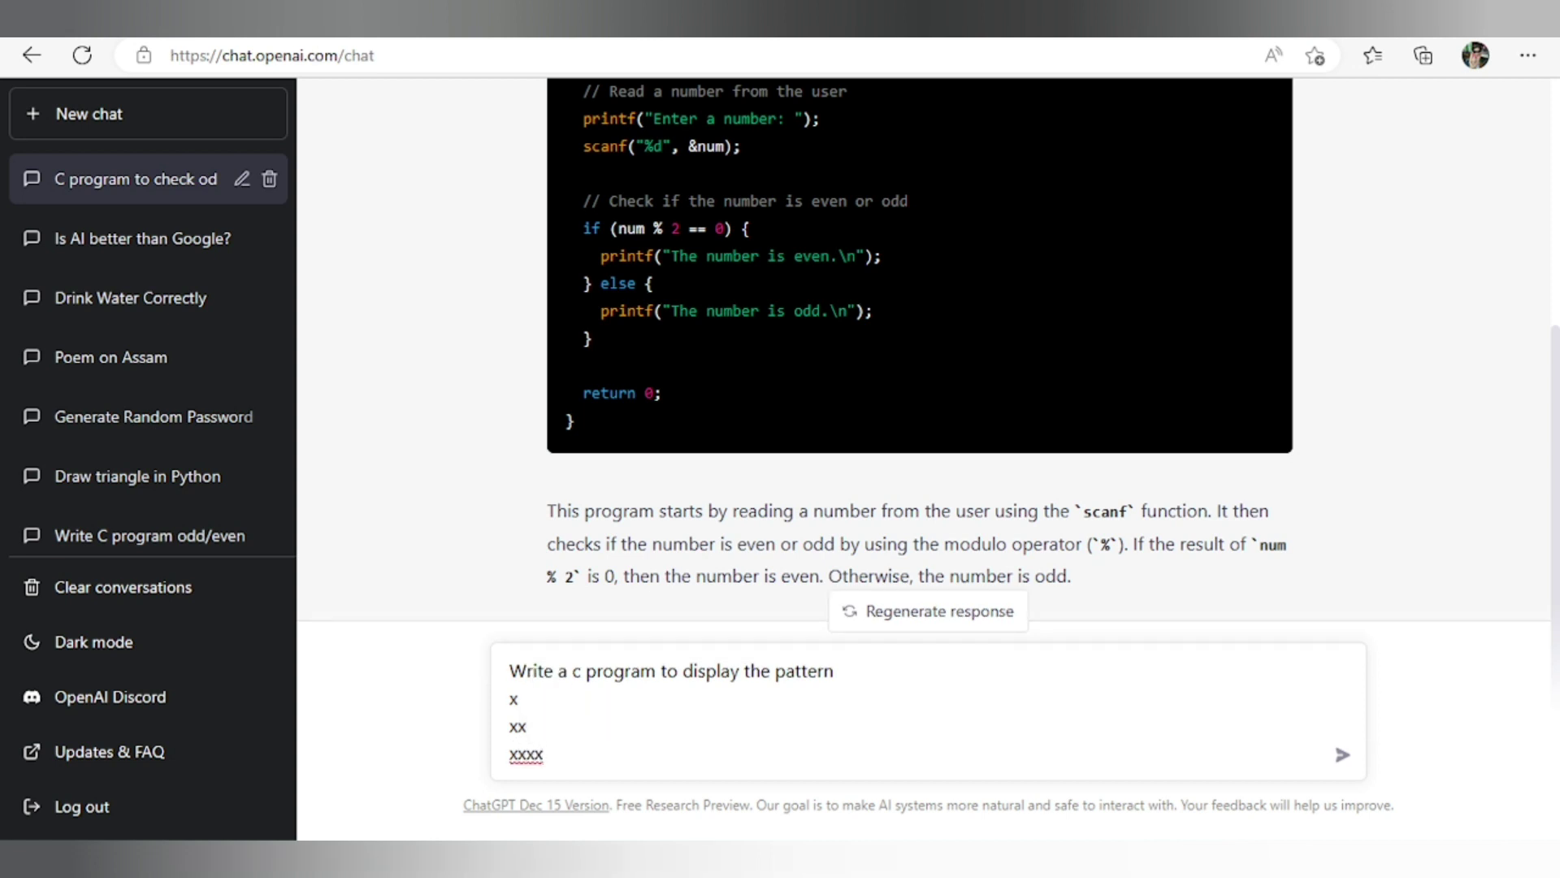
pyautogui.press('BackSpace')
pyautogui.press('Return')
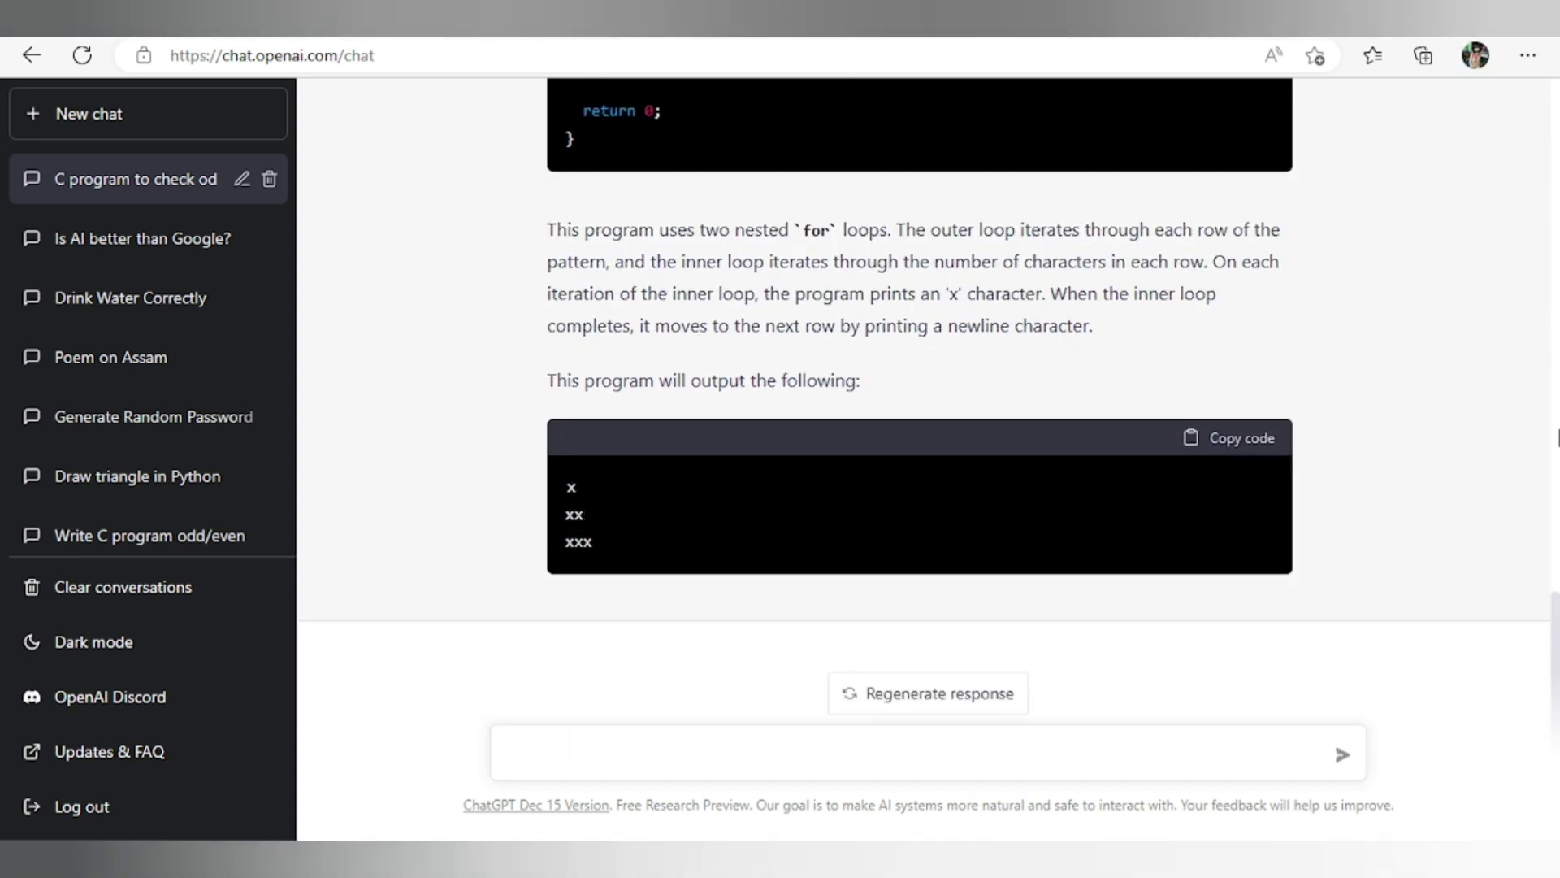
pyautogui.scroll(10, 1557, 439)
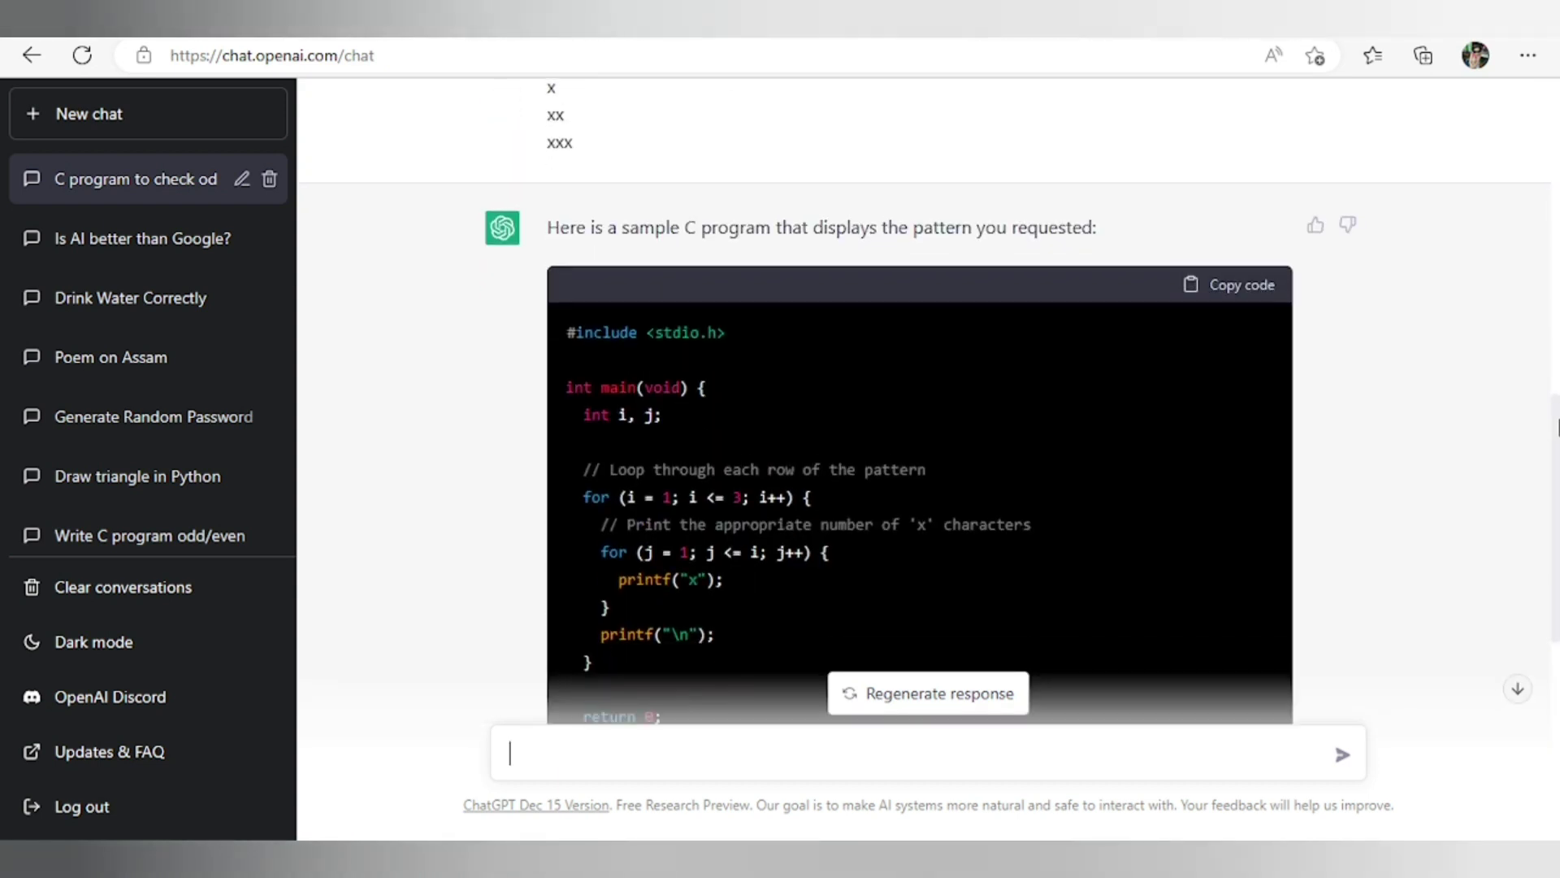
pyautogui.scroll(-1, 1557, 426)
# Step: Replace ex1.c's odd/even code with the copied x-pattern program, then build and run it
pyautogui.click(1221, 276)
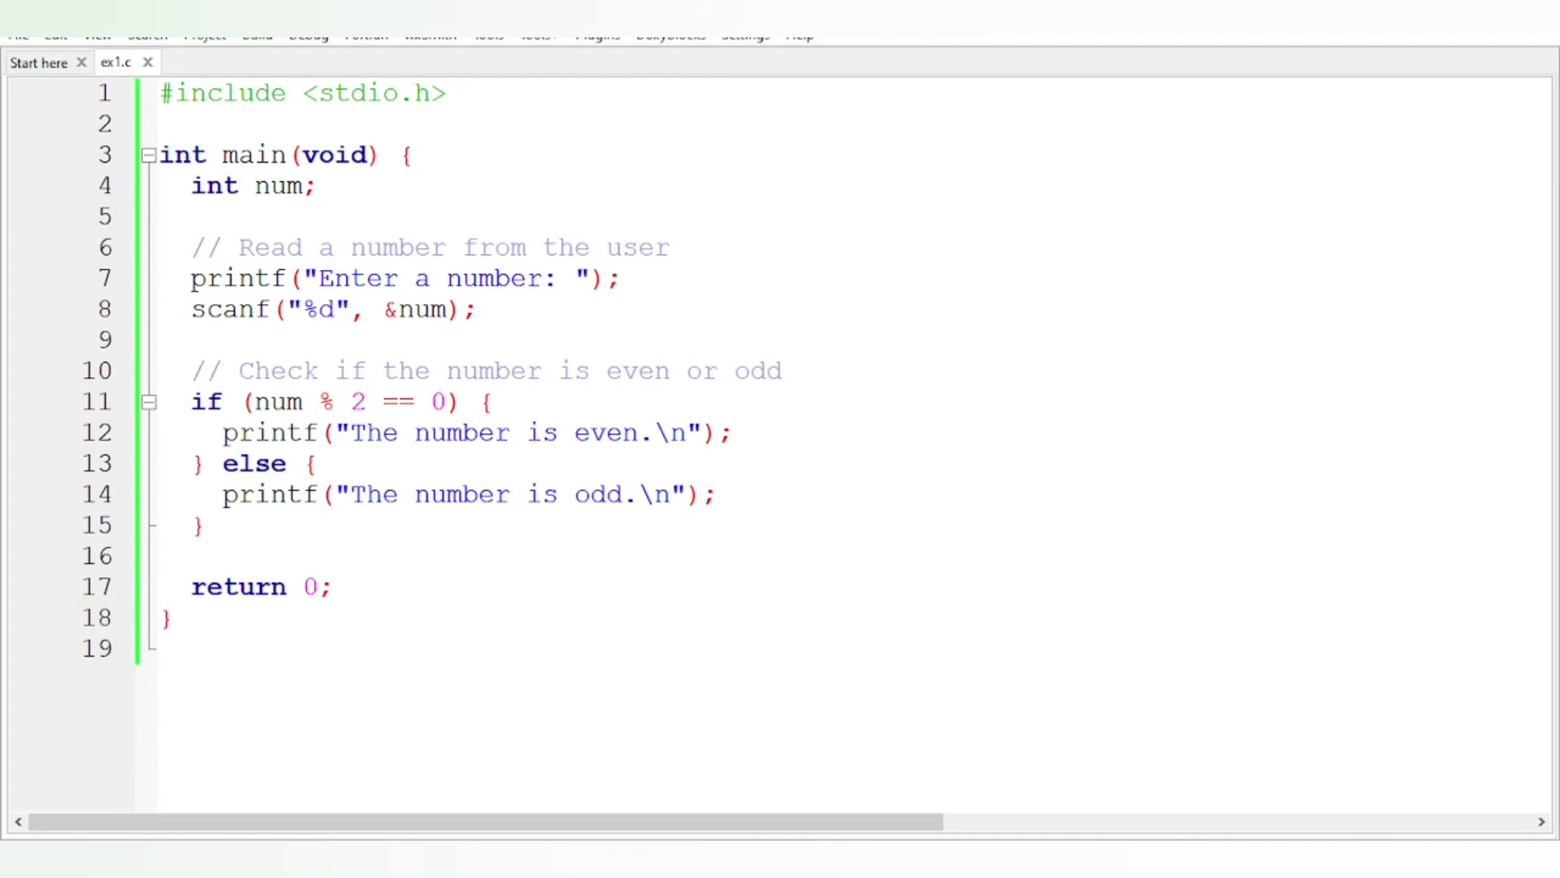
pyautogui.hotkey('ctrl', 'a')
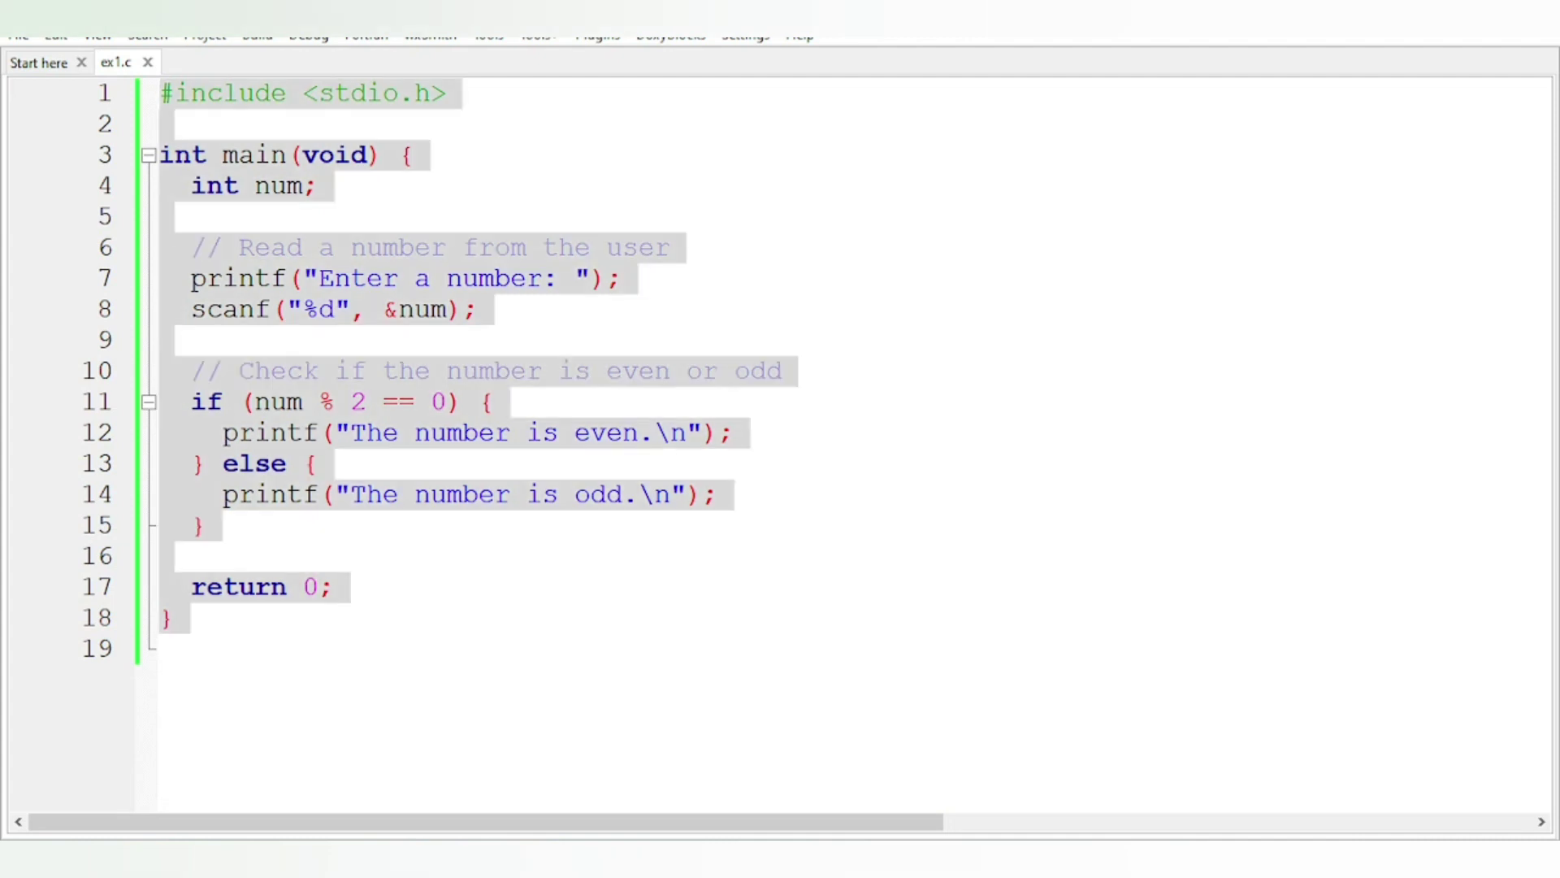
pyautogui.hotkey('ctrl', 'v')
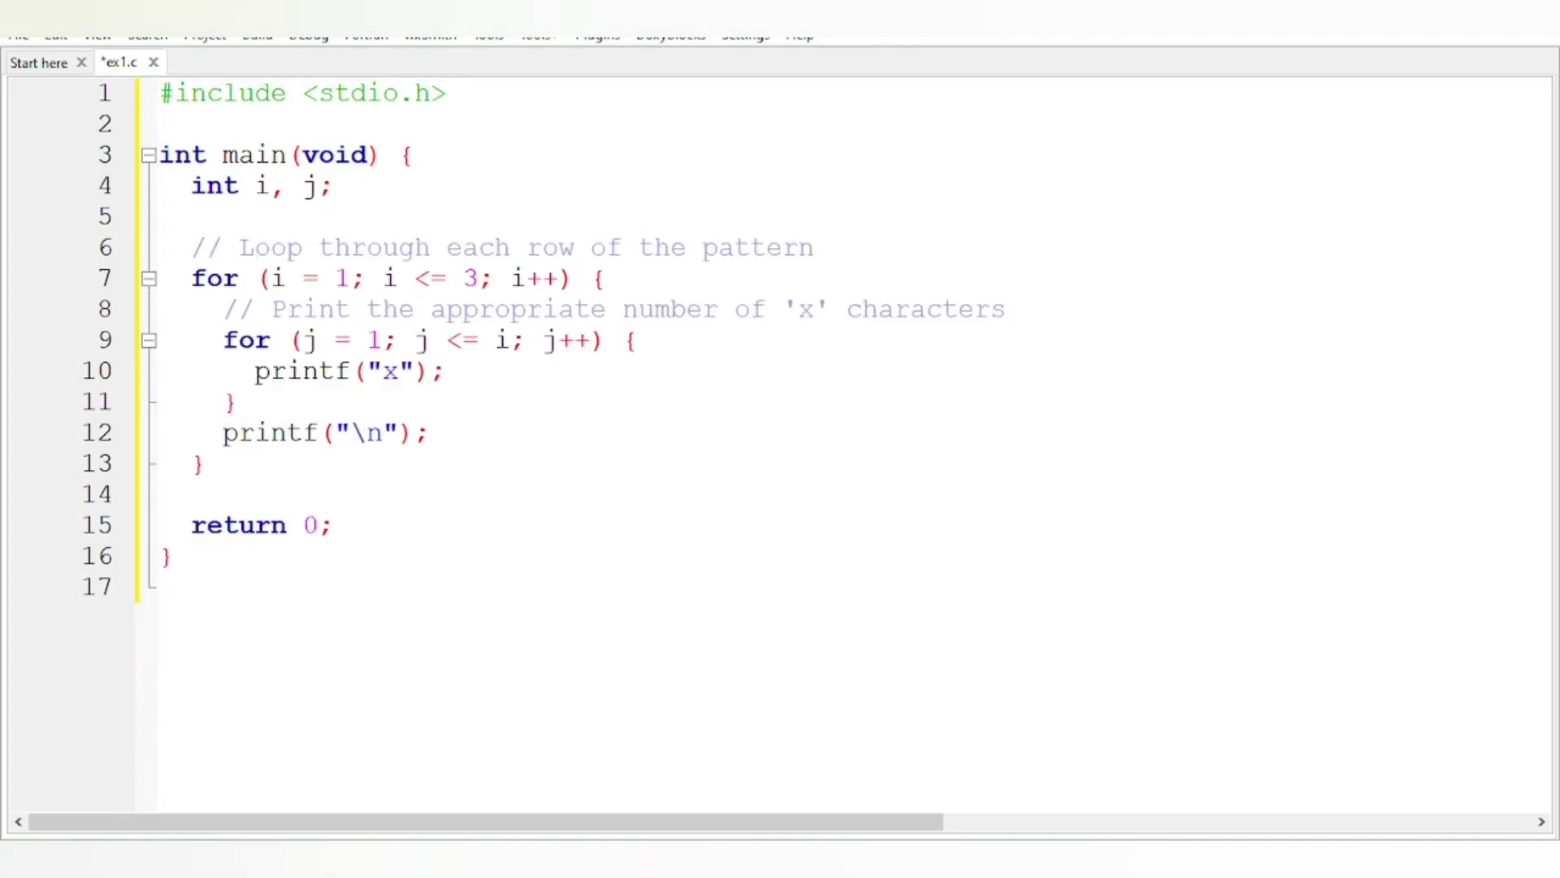
pyautogui.click(258, 37)
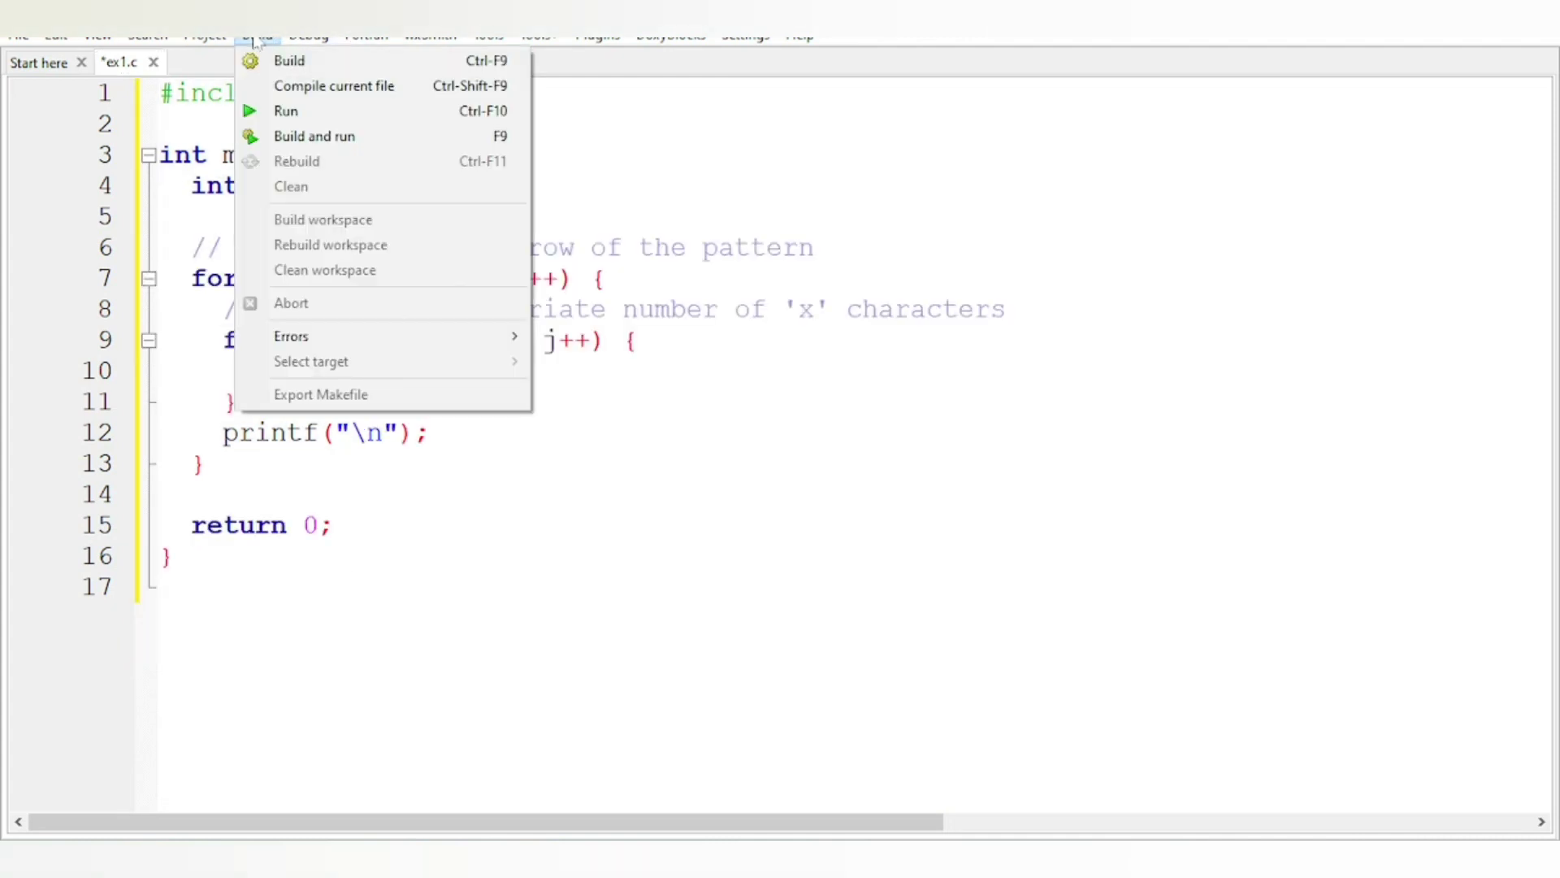
pyautogui.click(334, 144)
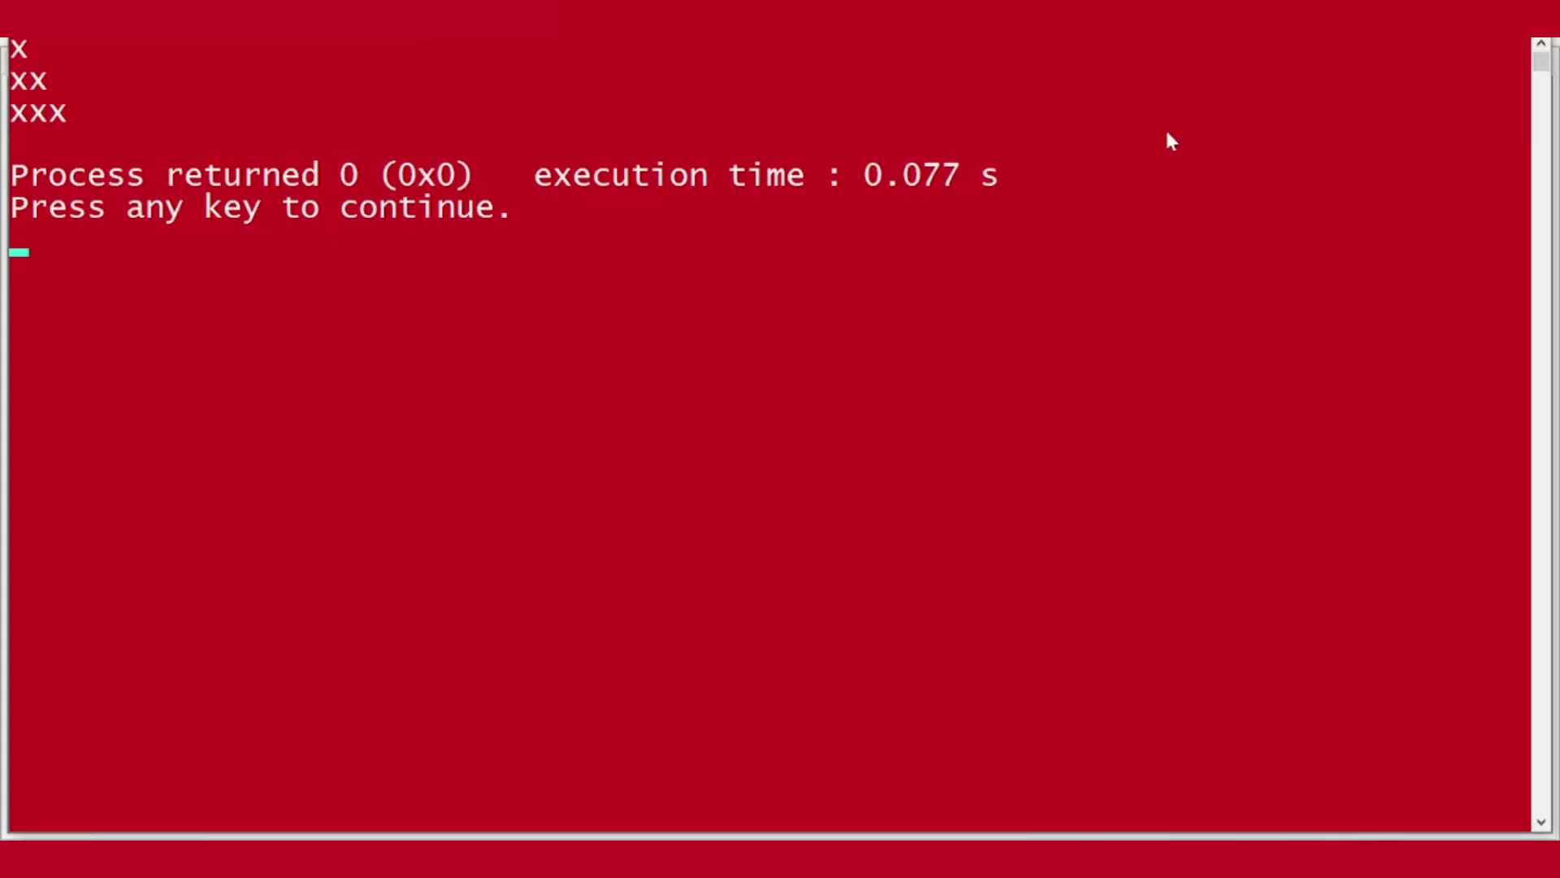
pyautogui.press('Return')
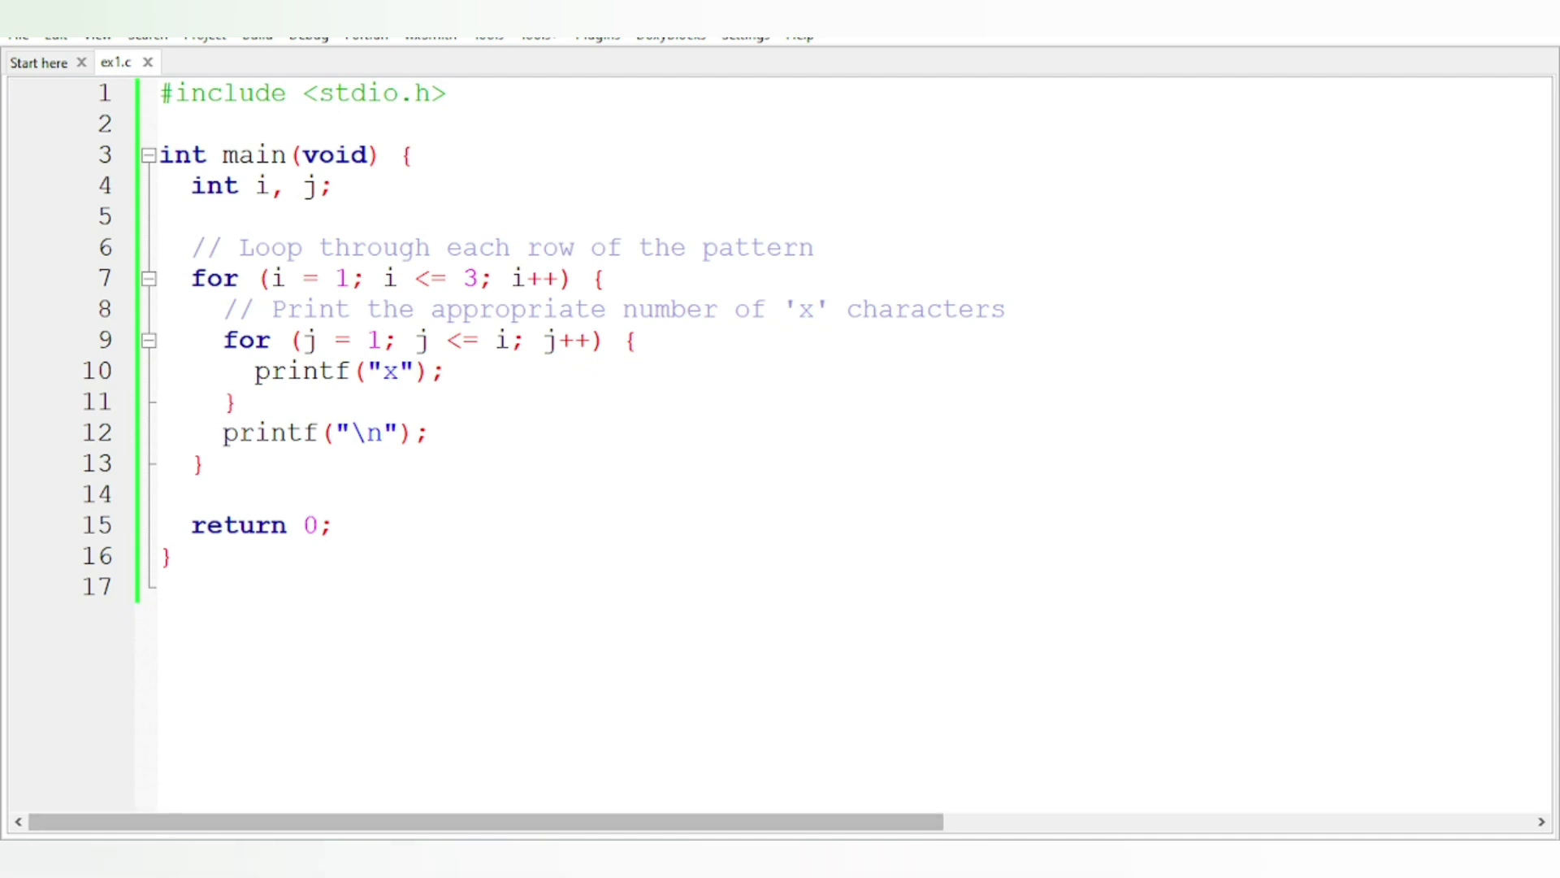
# Step: Back in ChatGPT, request a C program for the following pattern with rows x and xx
pyautogui.click(443, 858)
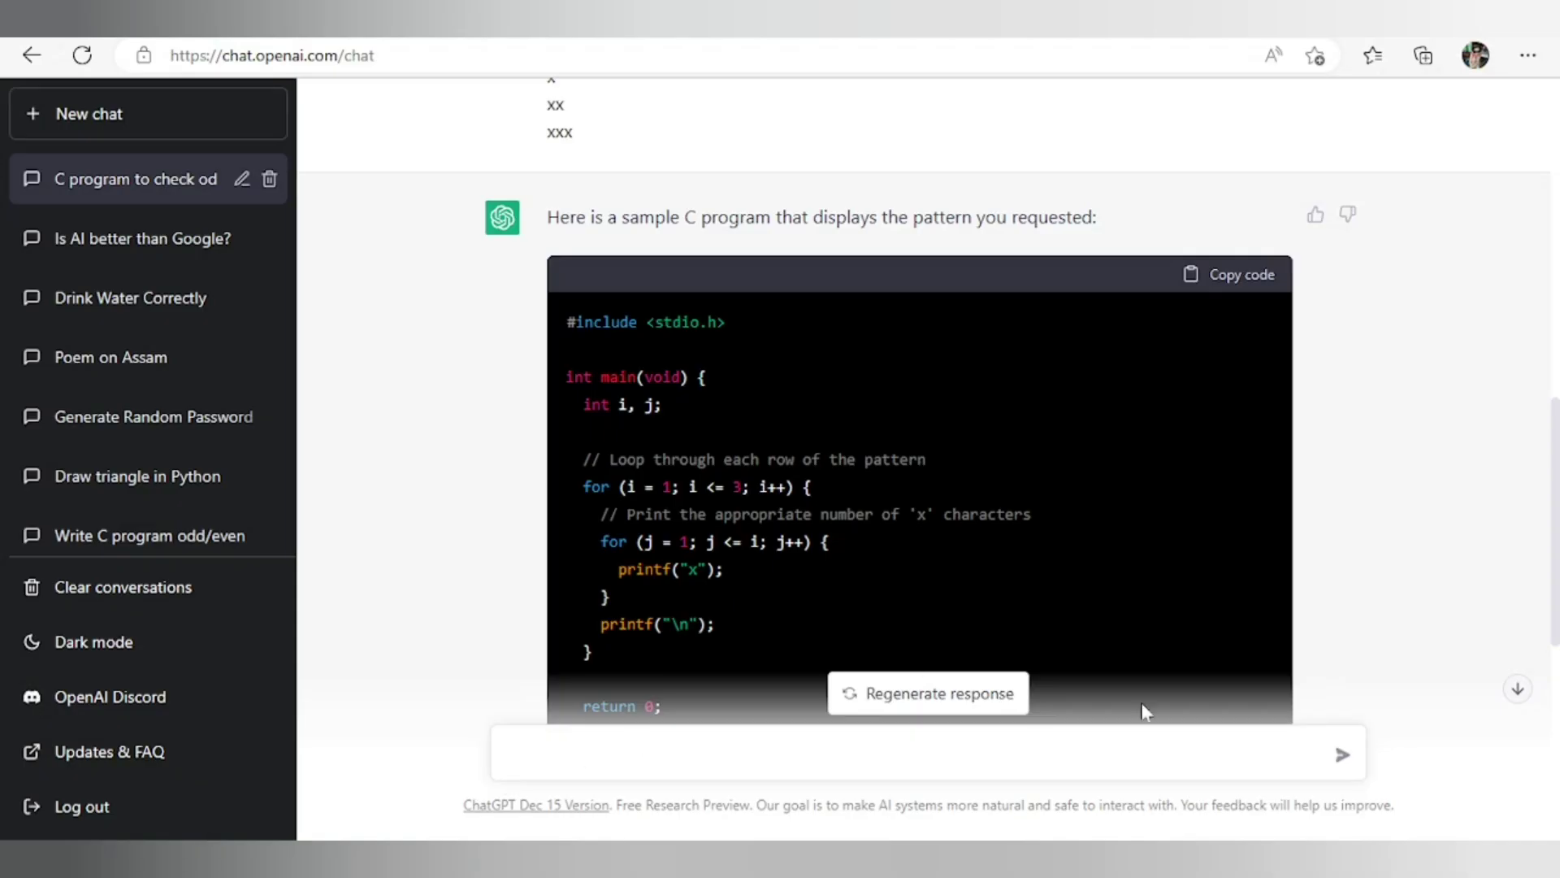
pyautogui.click(1517, 692)
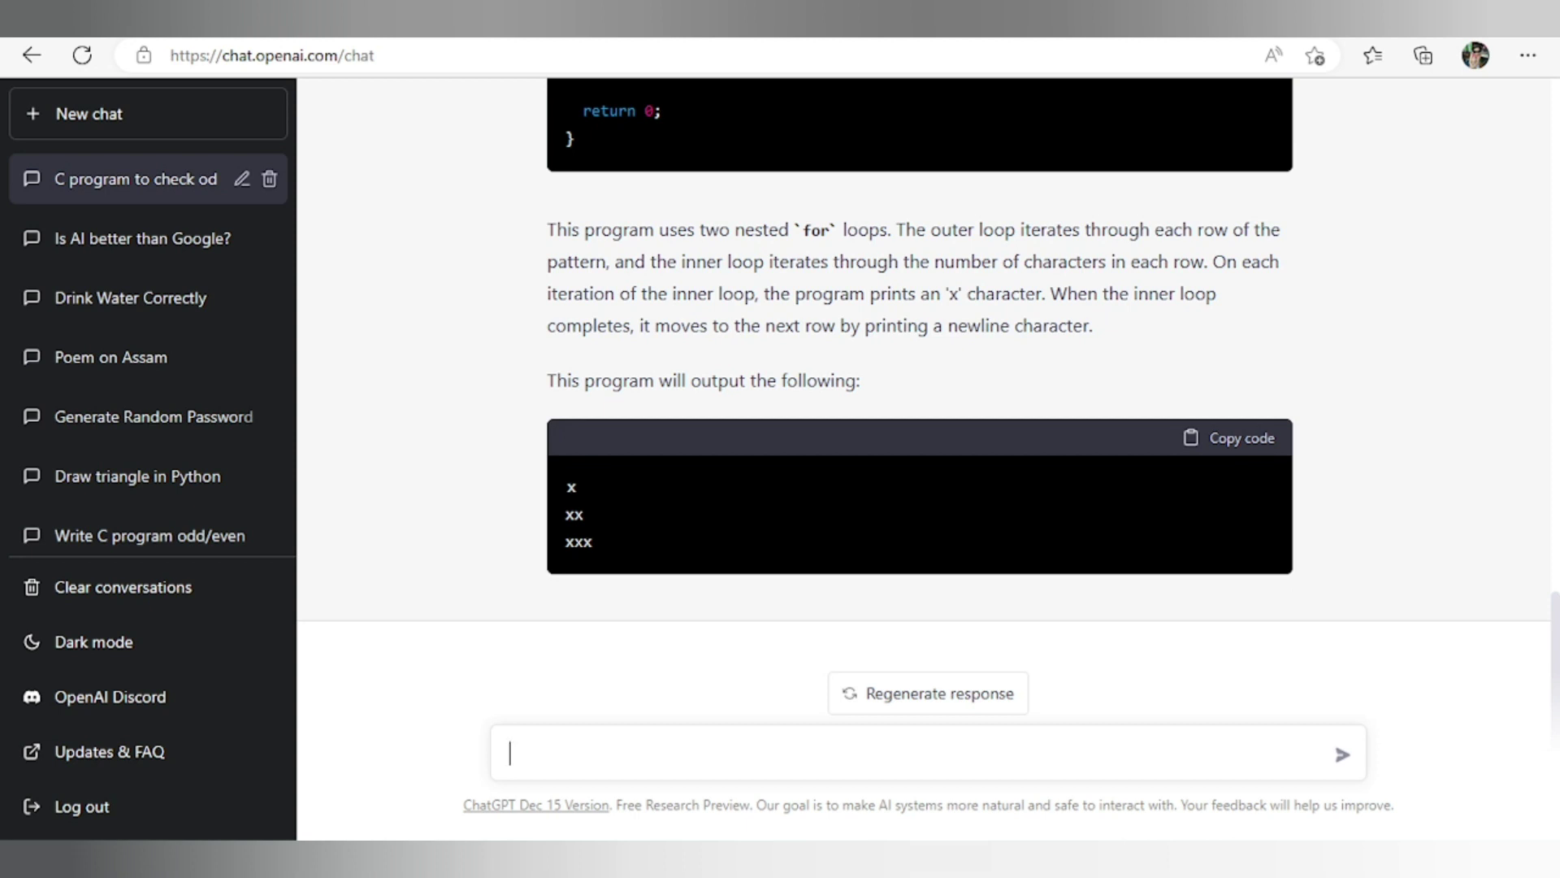
pyautogui.write('wr')
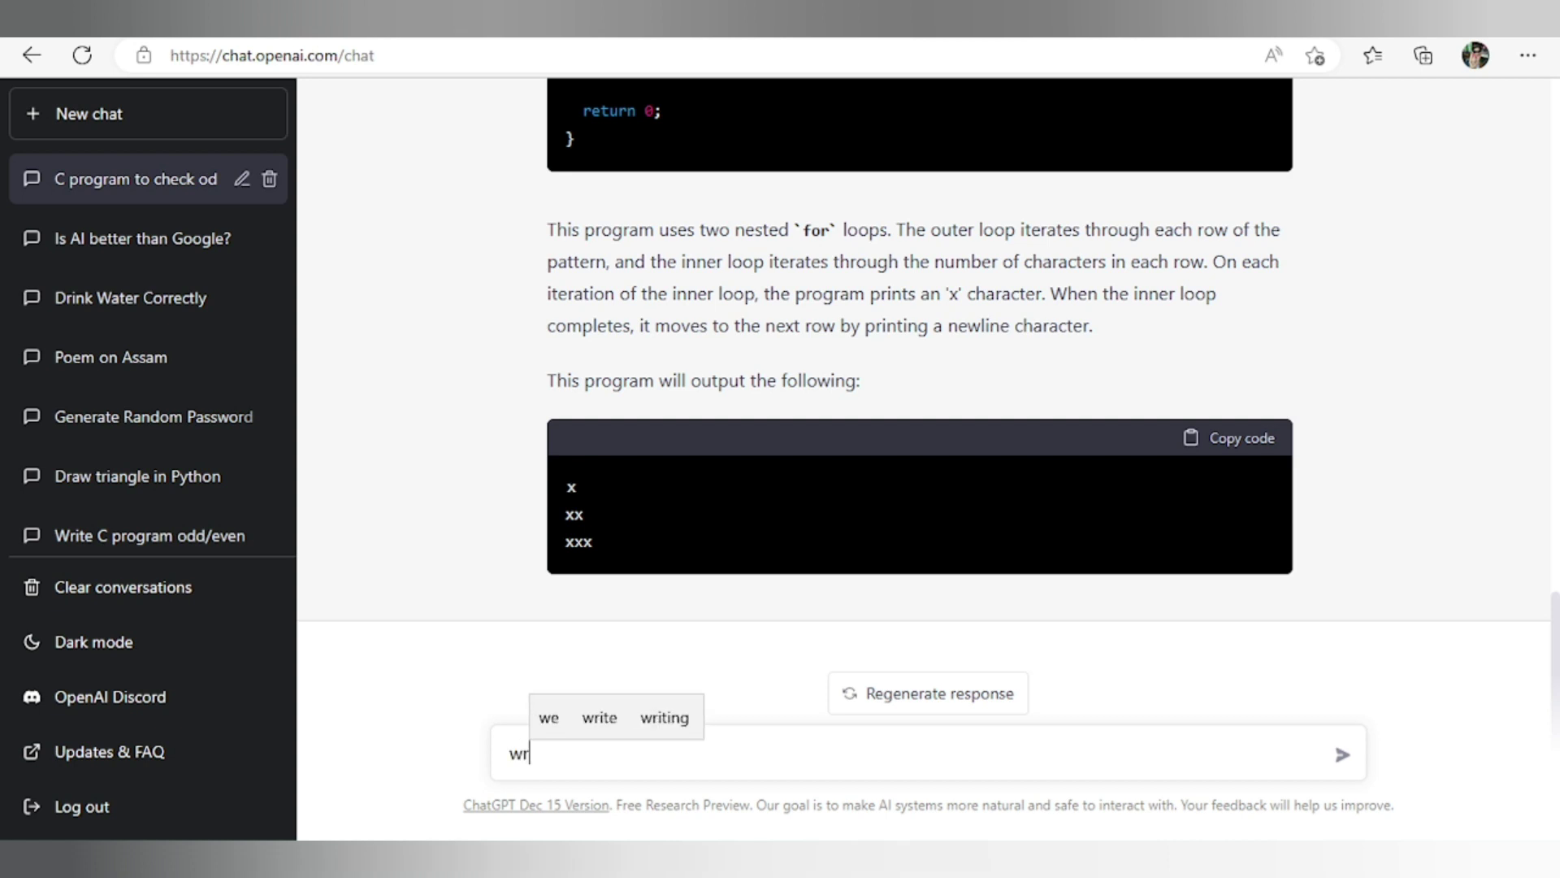
pyautogui.write('ite a ')
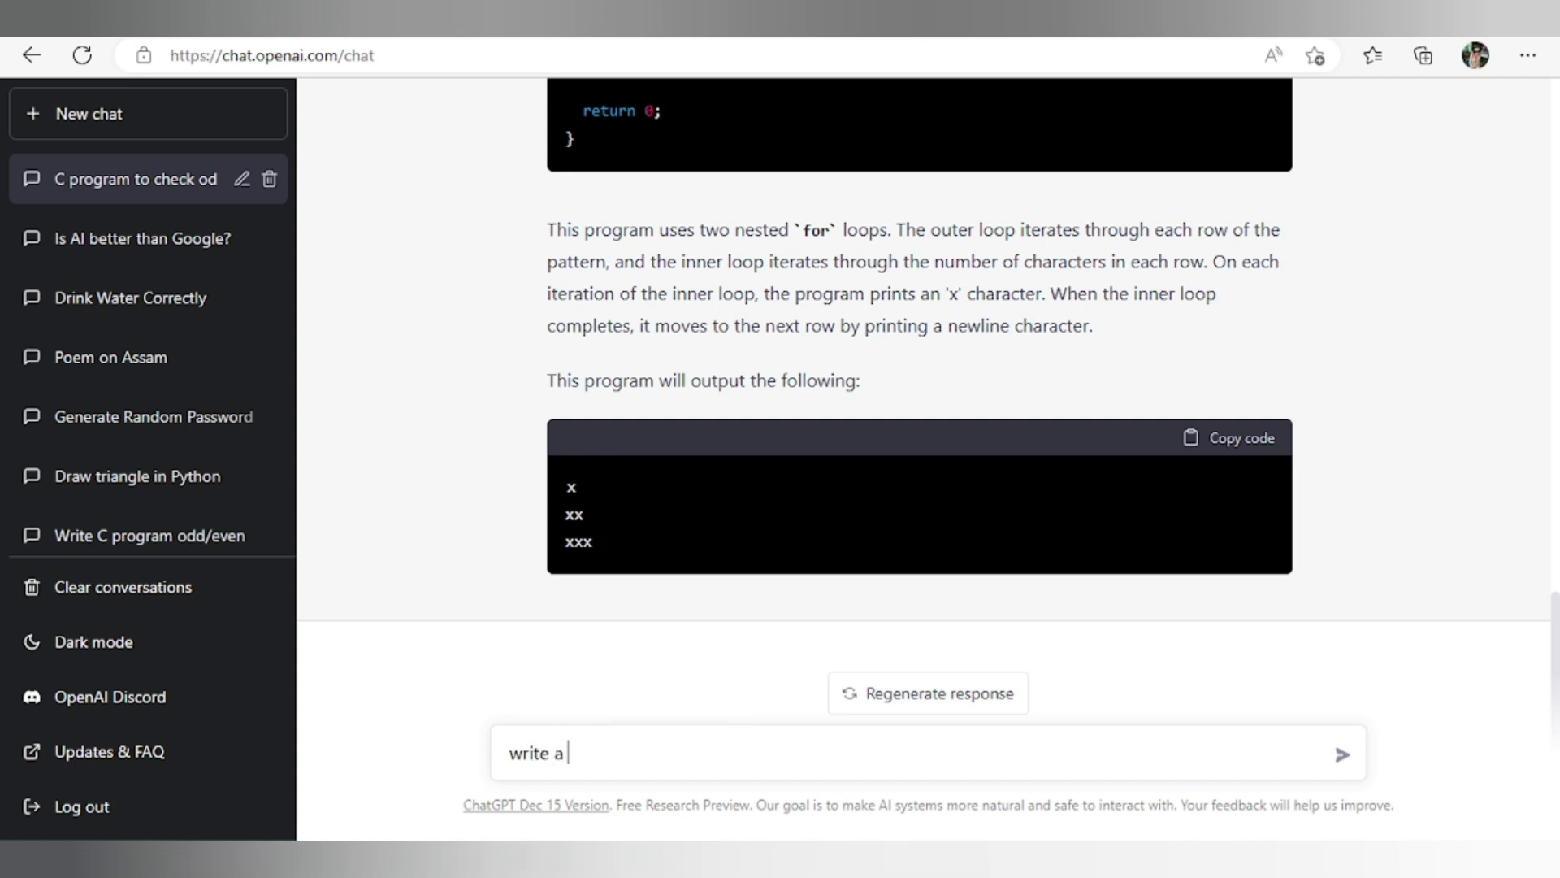
pyautogui.write('c program')
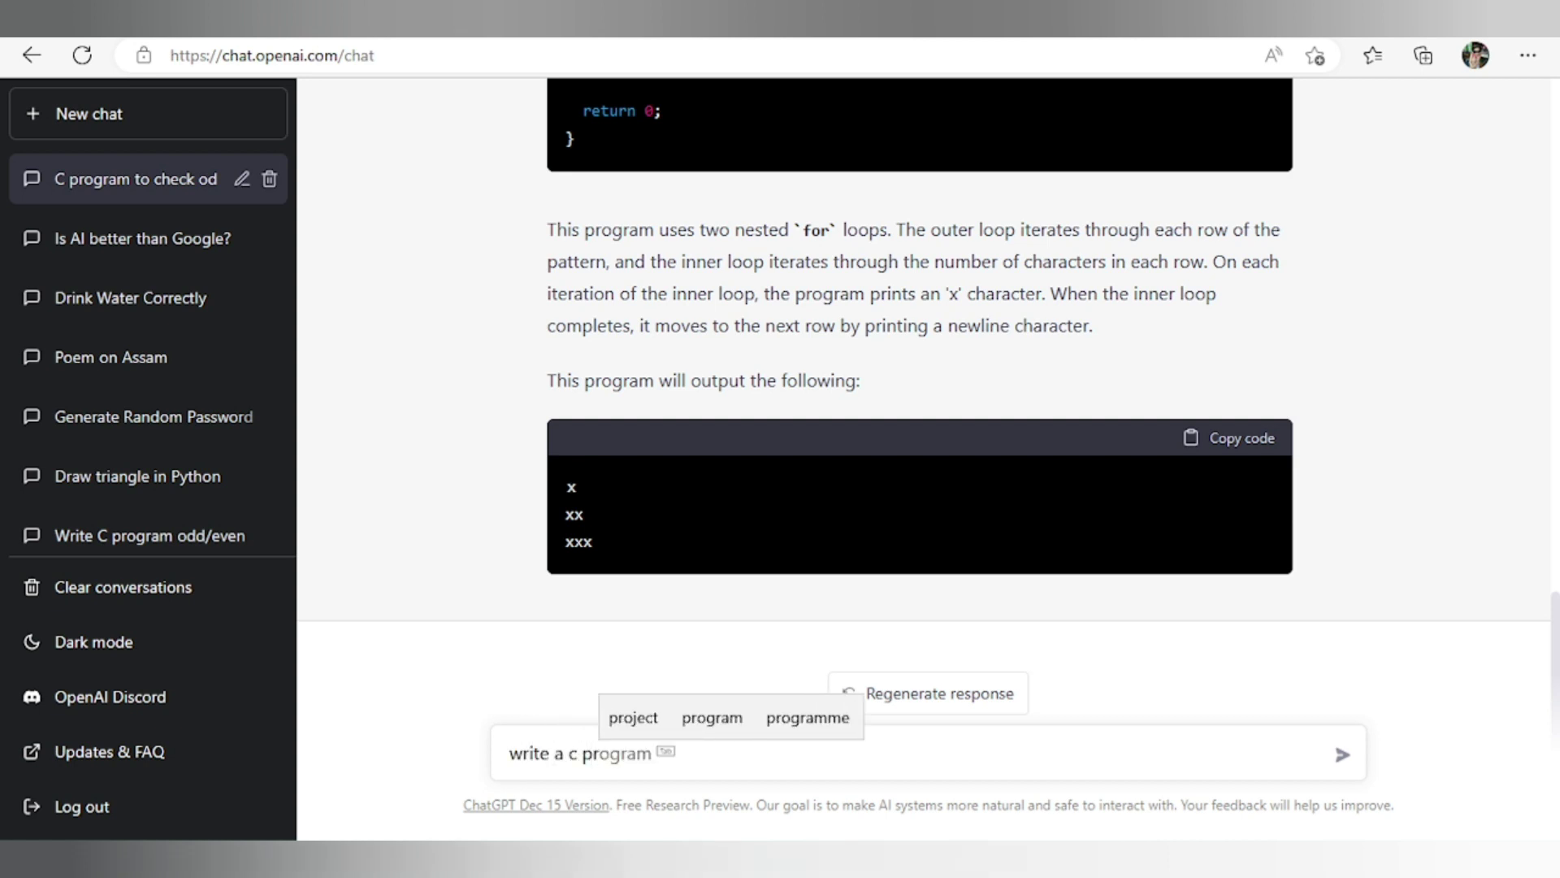
pyautogui.write(' f')
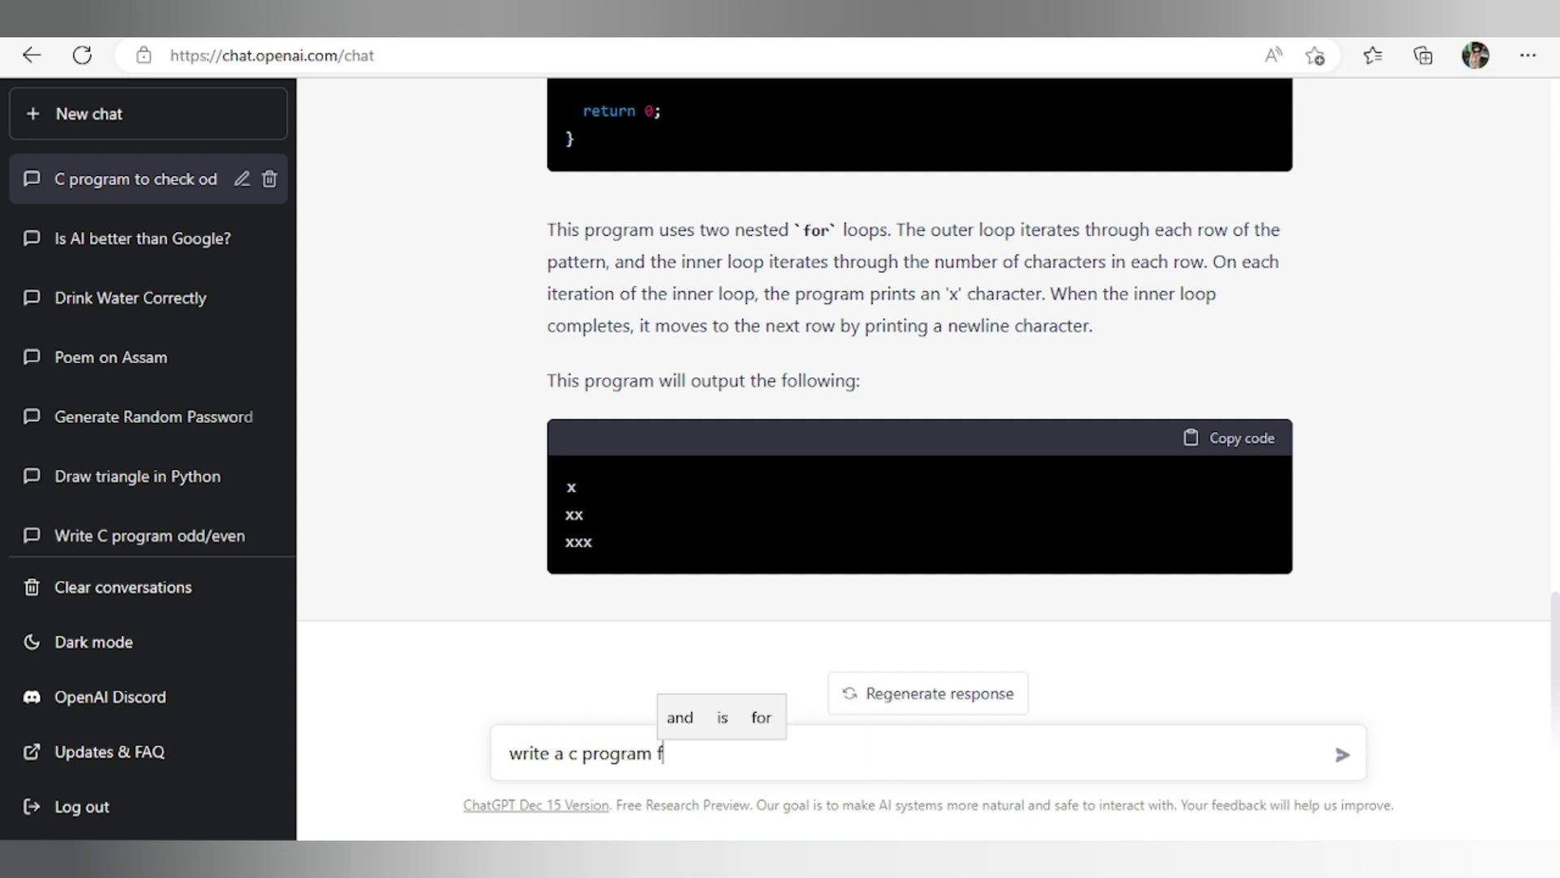
pyautogui.write('or the ')
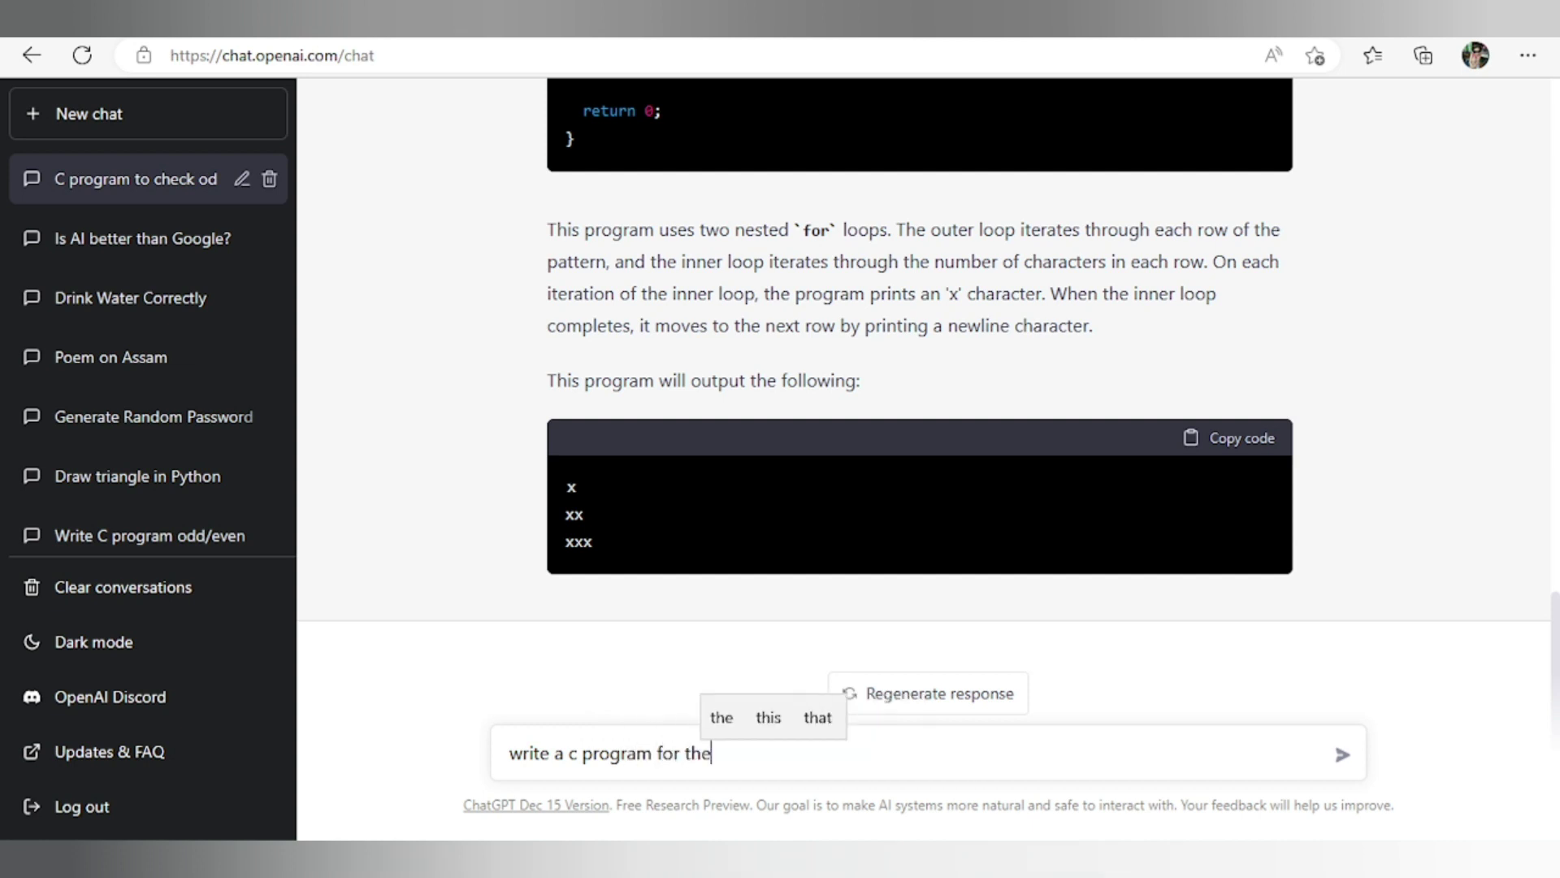
pyautogui.write('folloow')
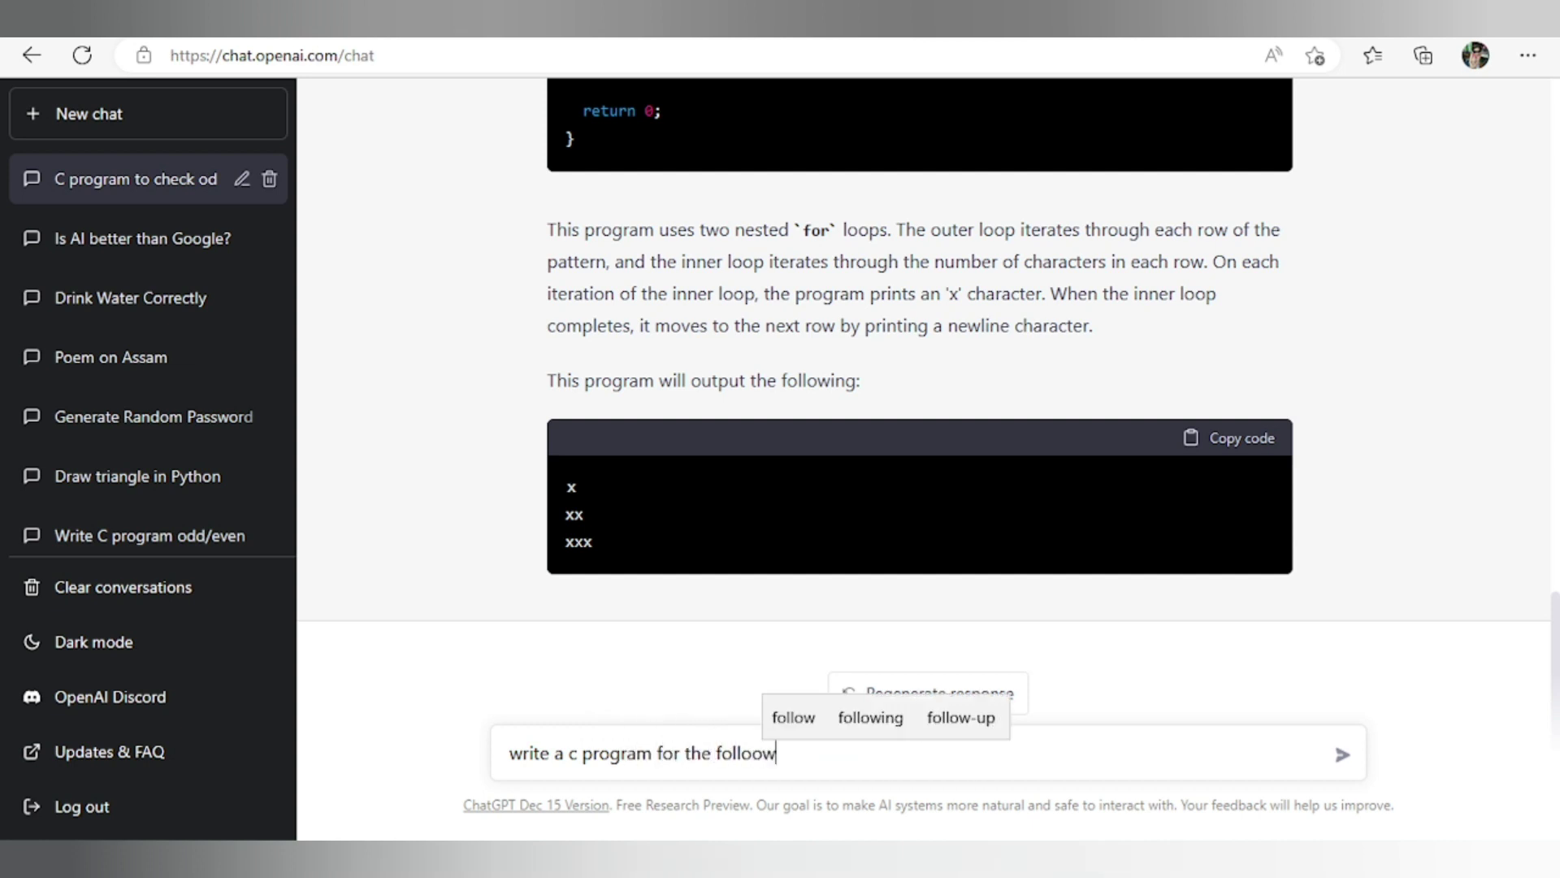
pyautogui.press('BackSpace')
pyautogui.press('BackSpace')
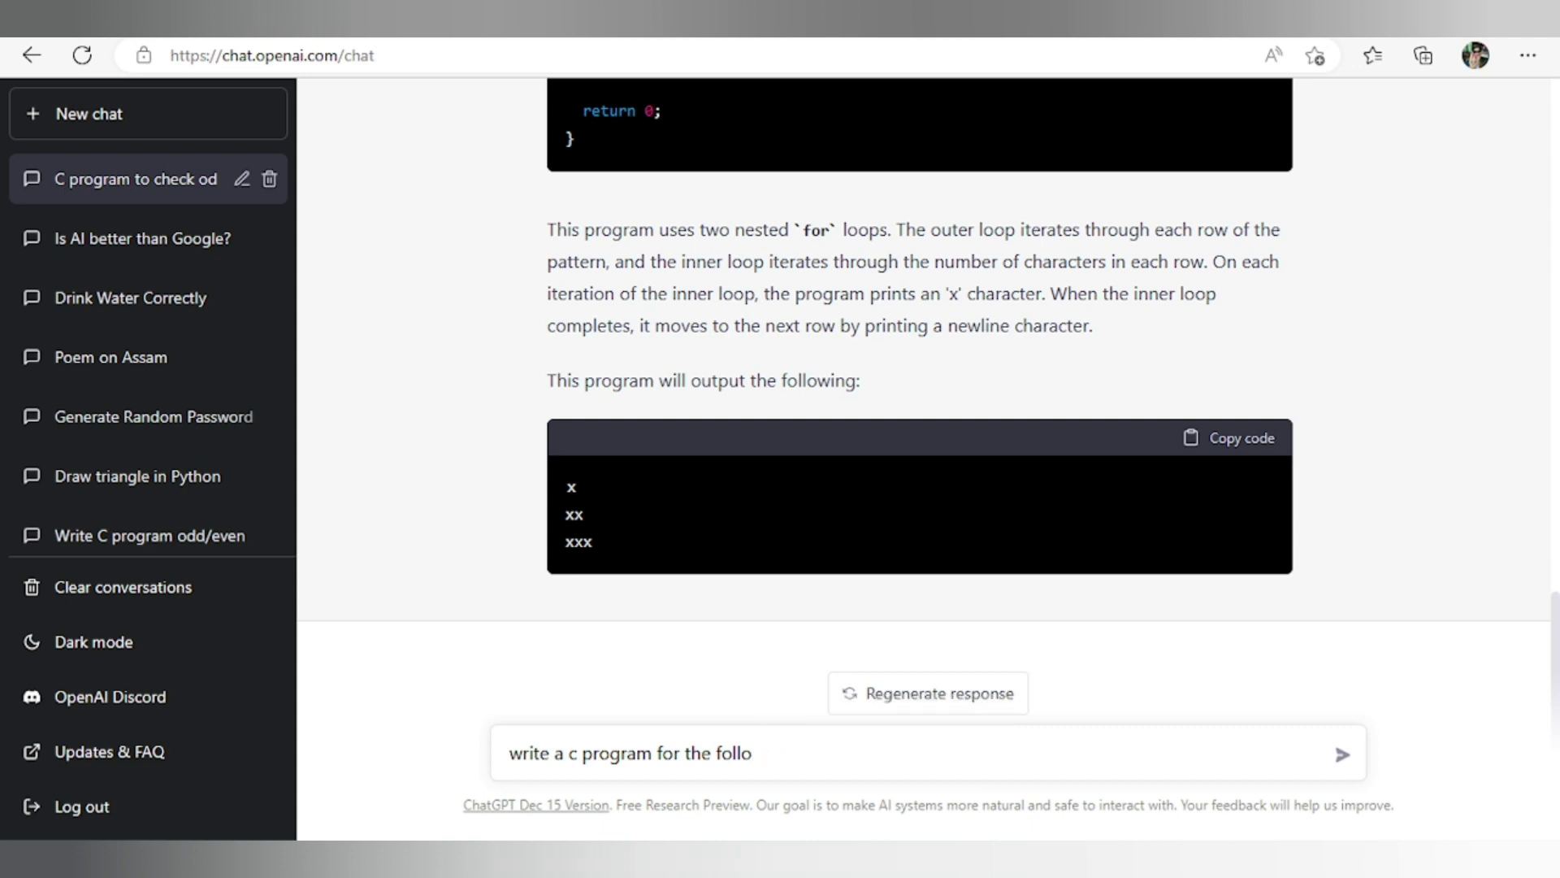
pyautogui.write('wing ')
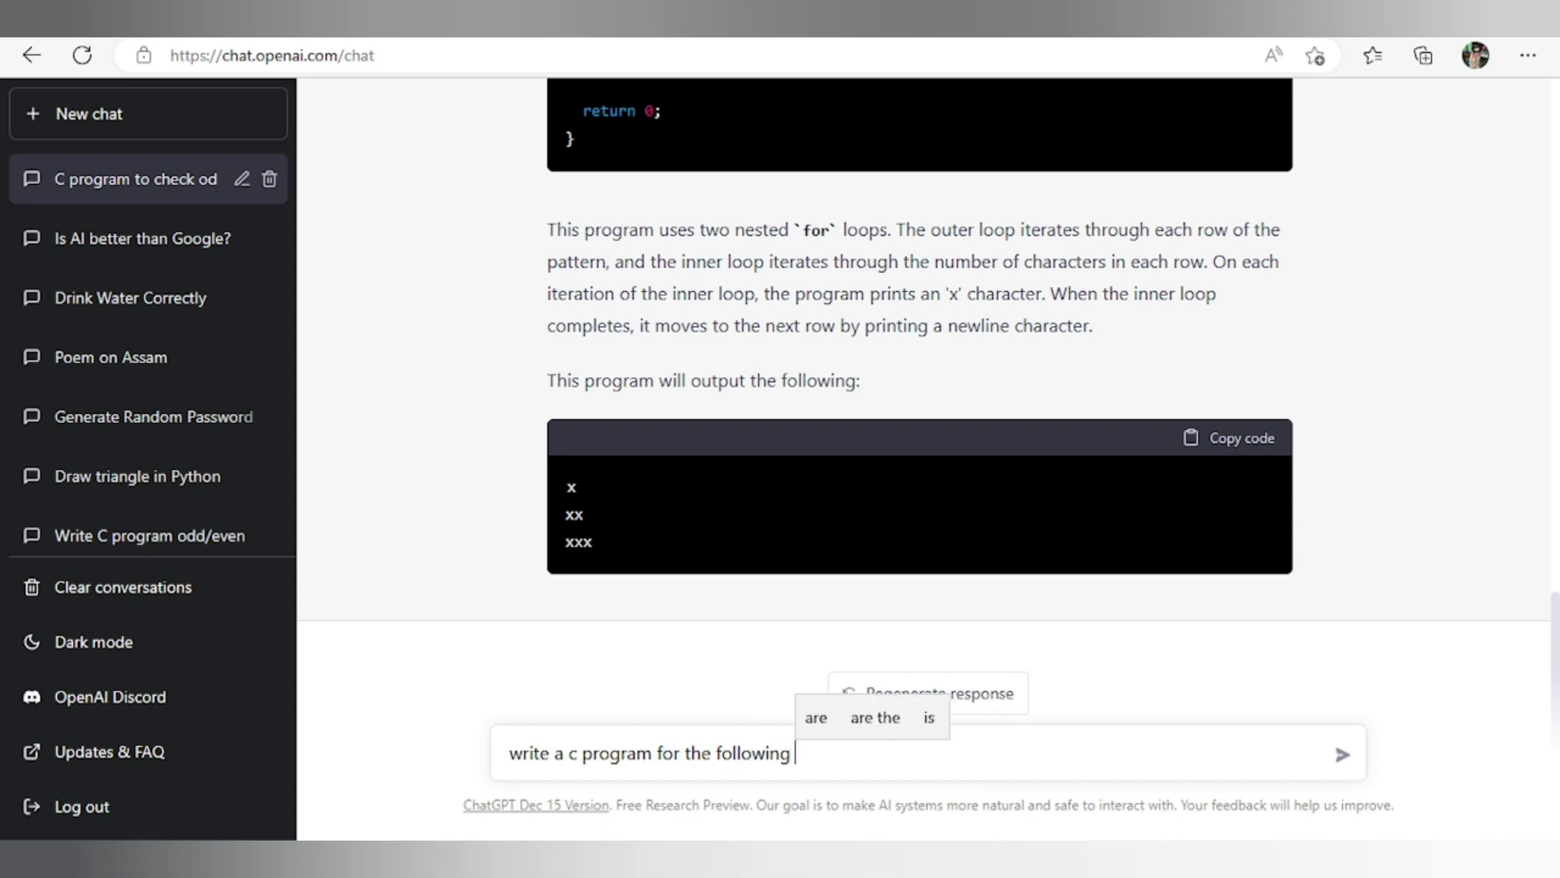
pyautogui.write('pattern')
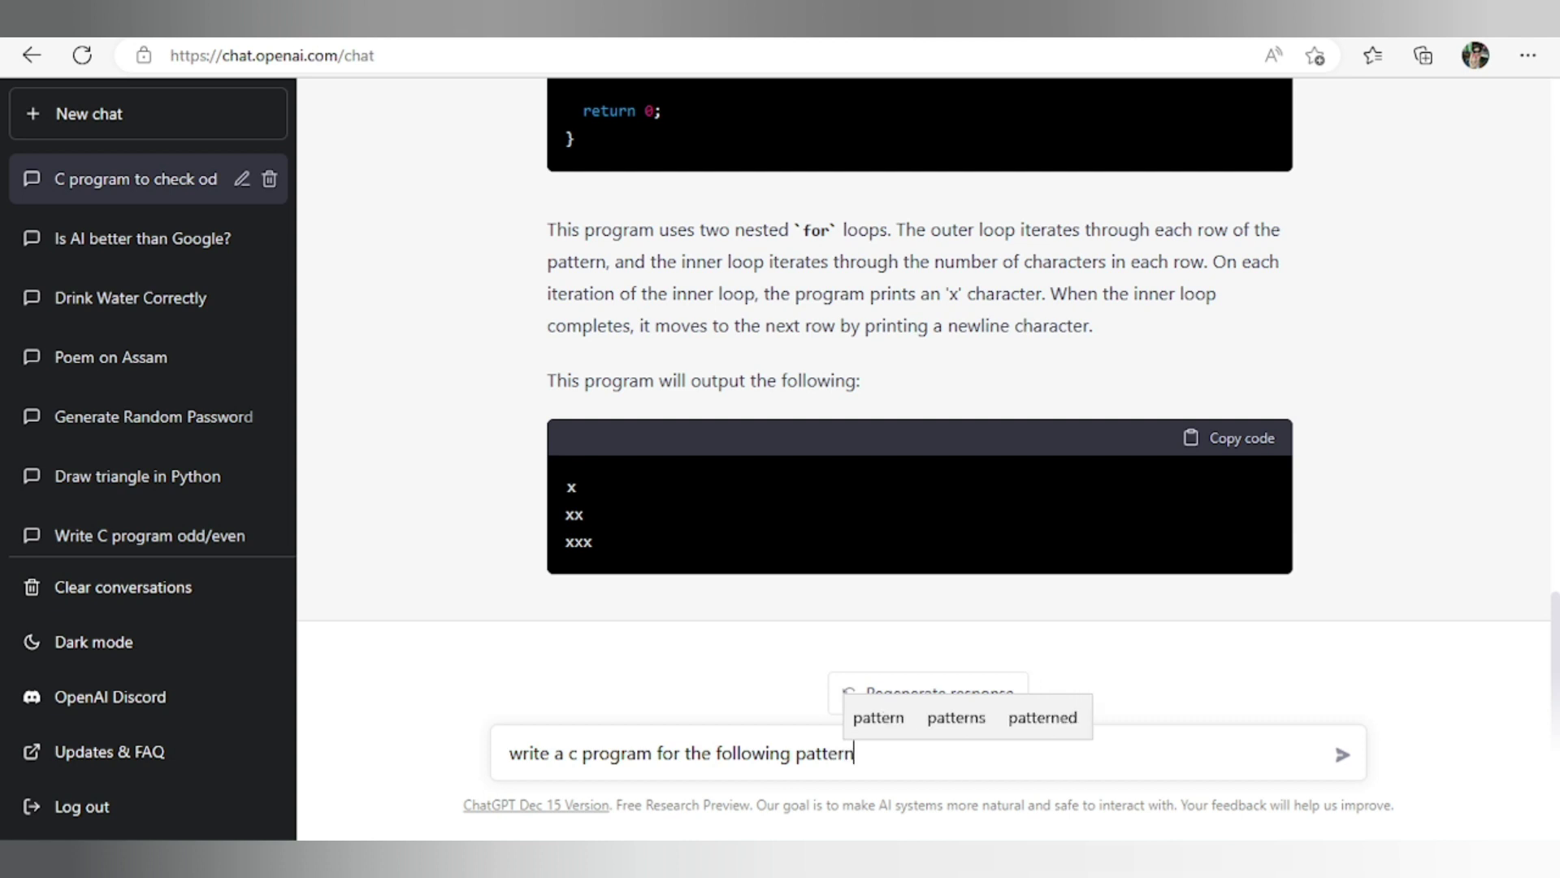
pyautogui.hotkey('shift', 'Return')
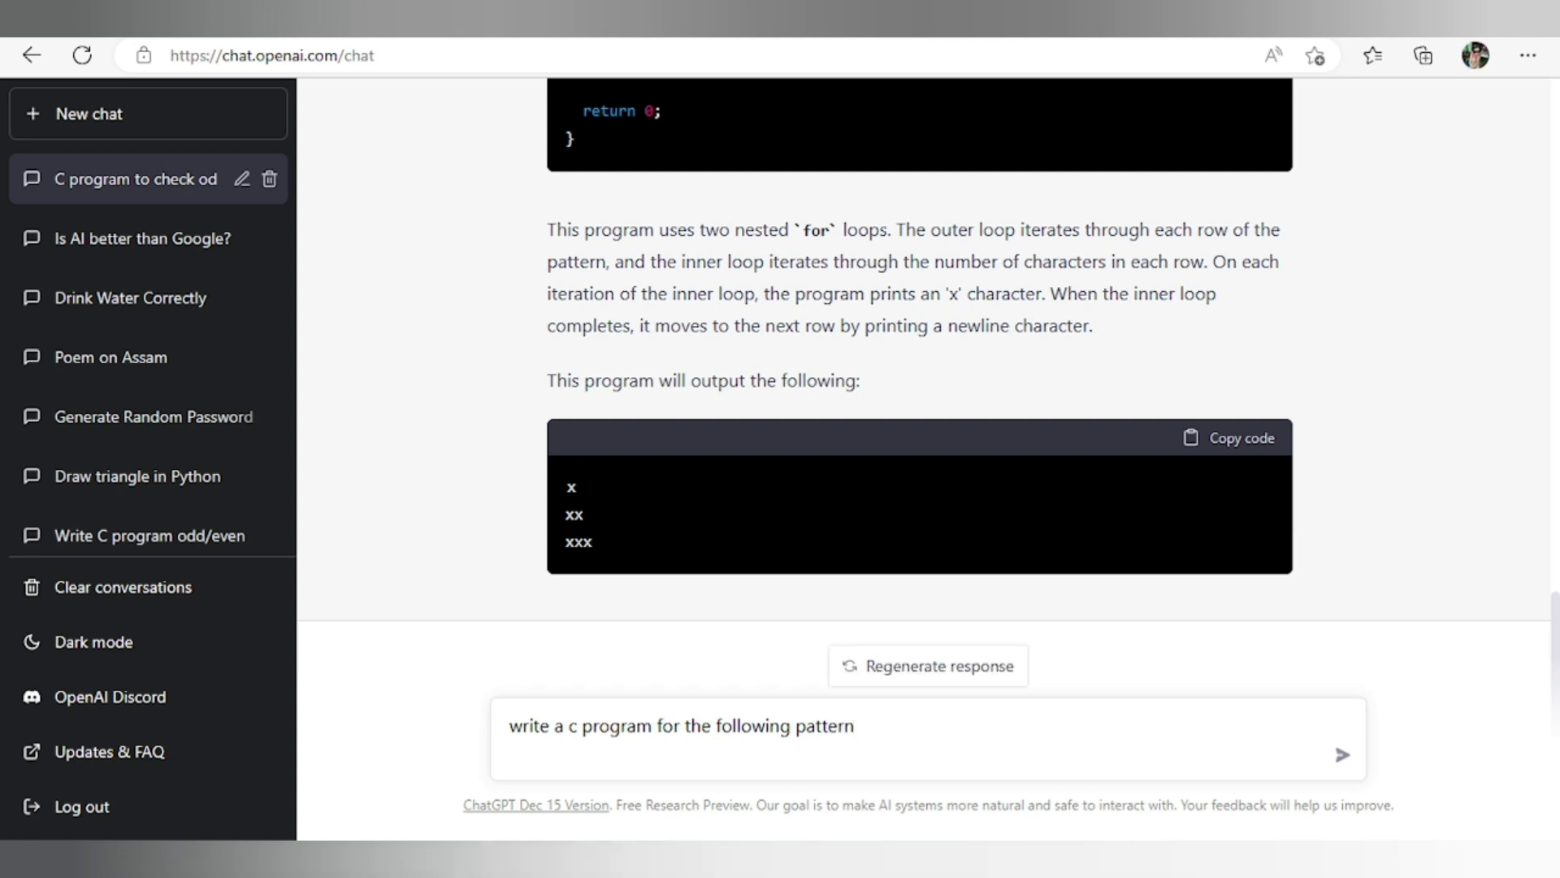
pyautogui.write('x')
pyautogui.hotkey('shift', 'Return')
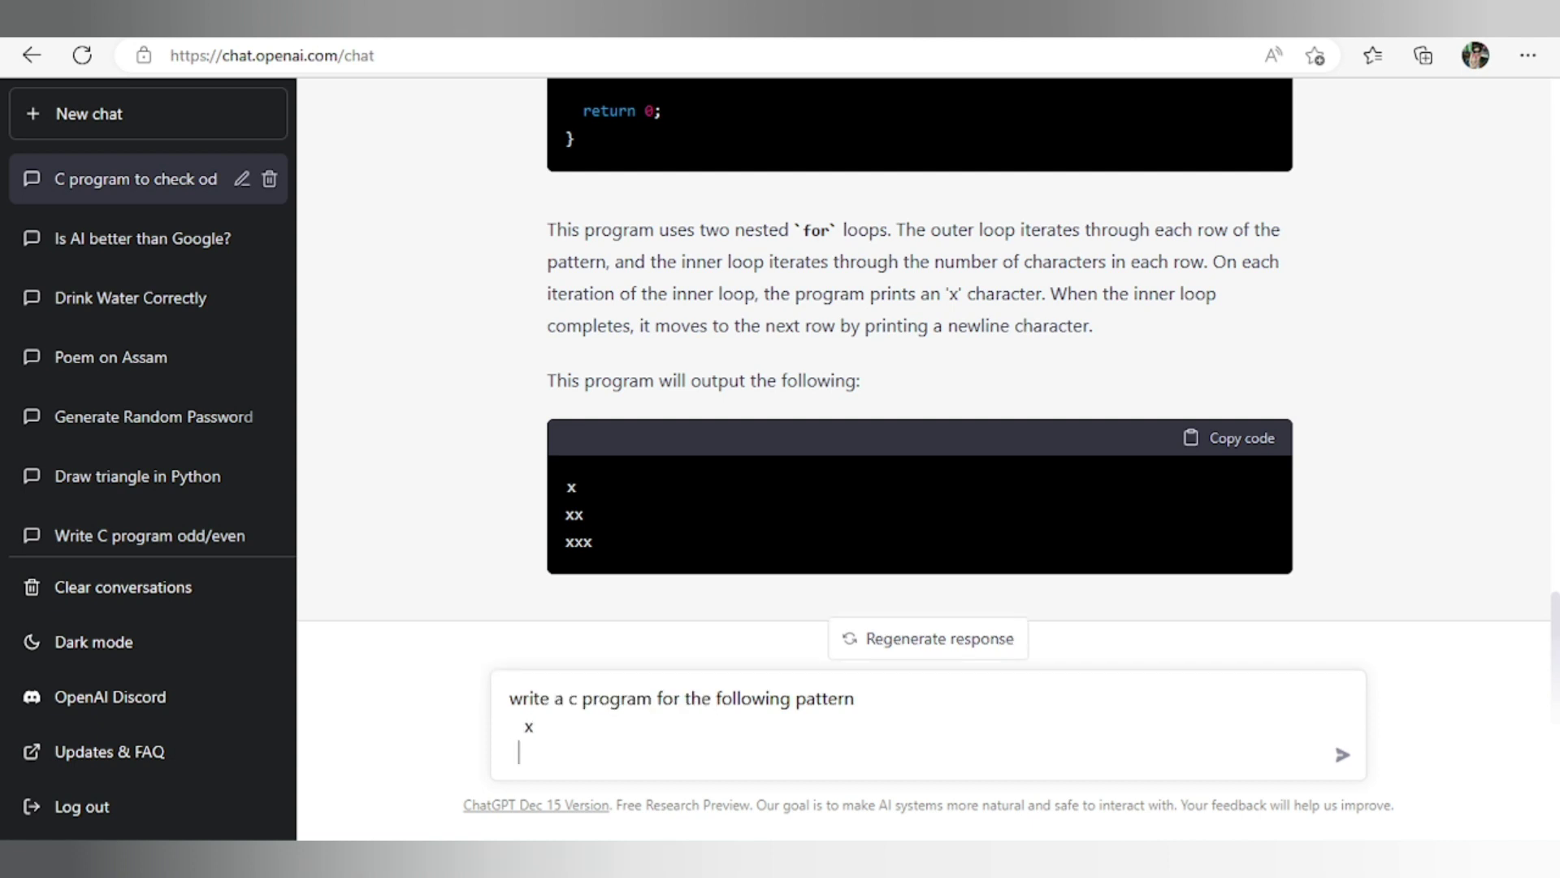
pyautogui.write('xx')
pyautogui.press('Return')
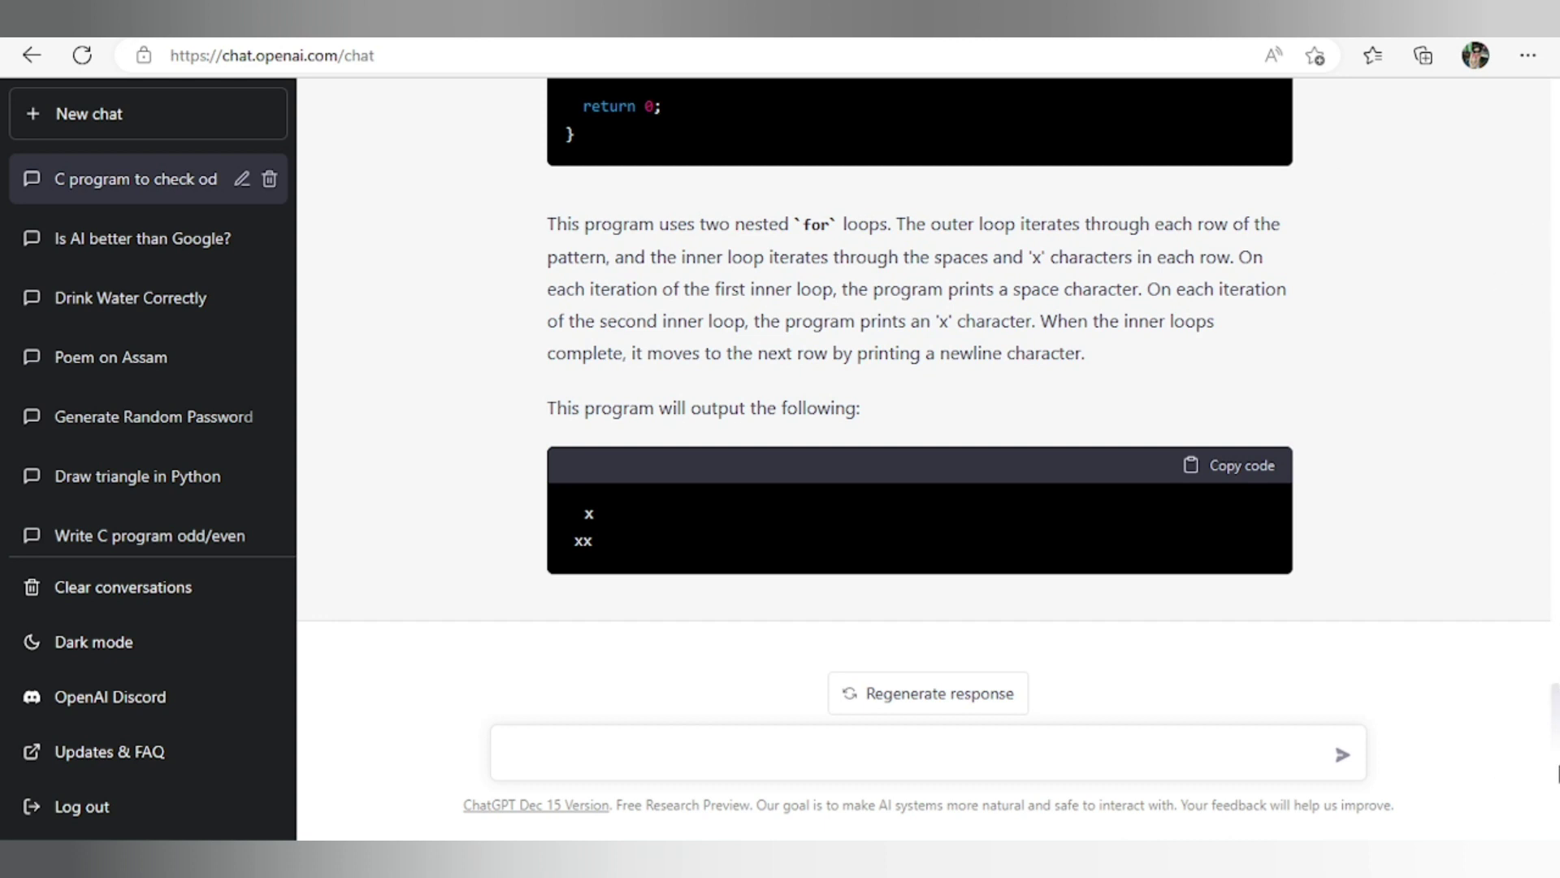
pyautogui.scroll(7, 1558, 772)
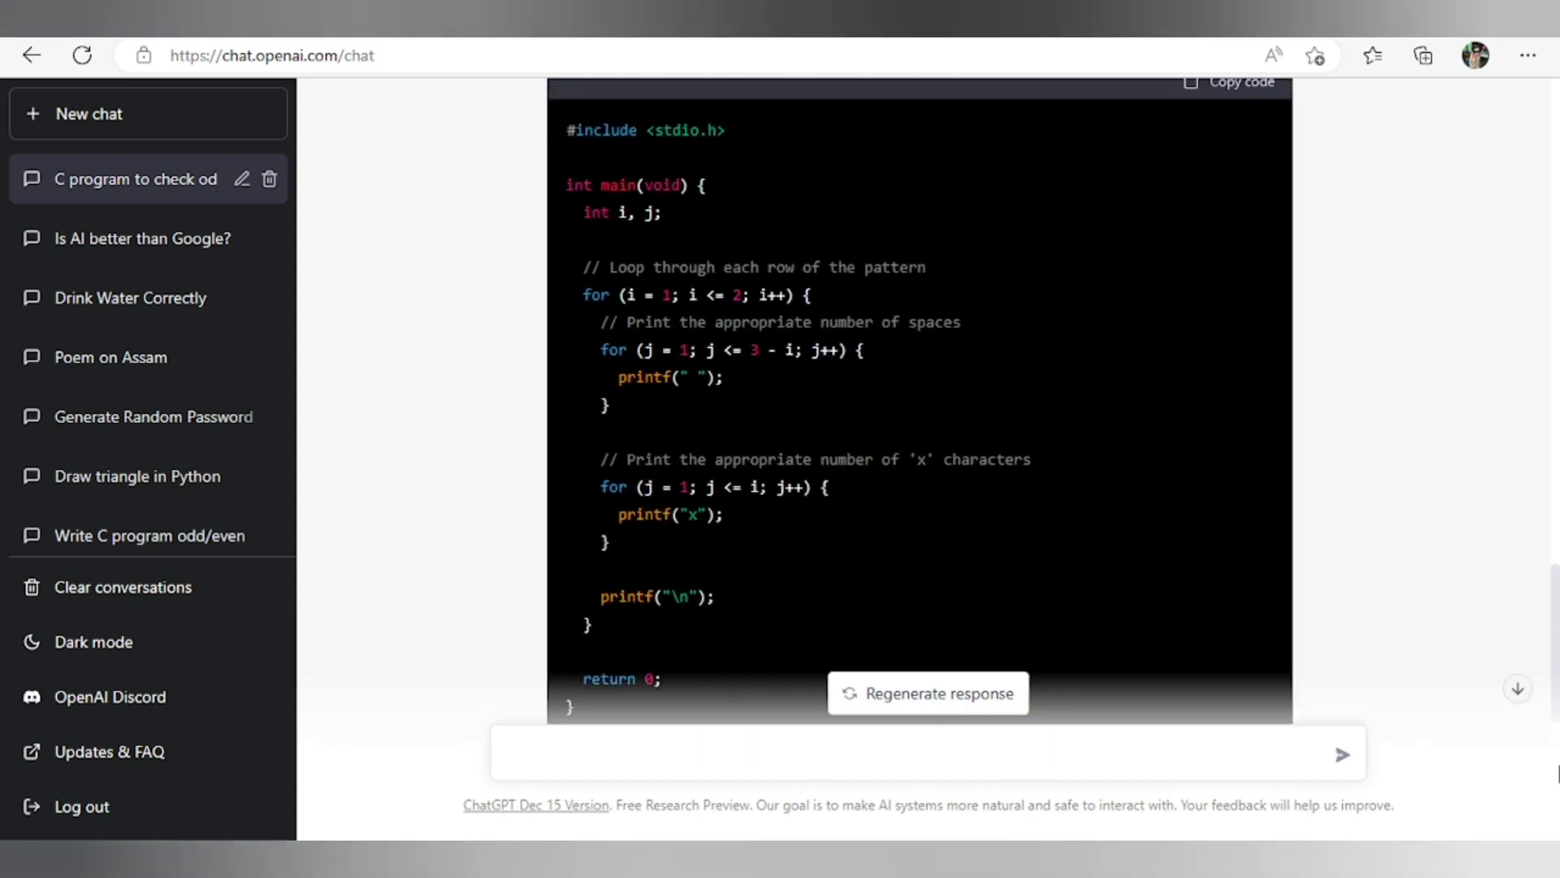
# Step: Paste ChatGPT's right-aligned pattern code over all of ex1.c
pyautogui.click(1221, 89)
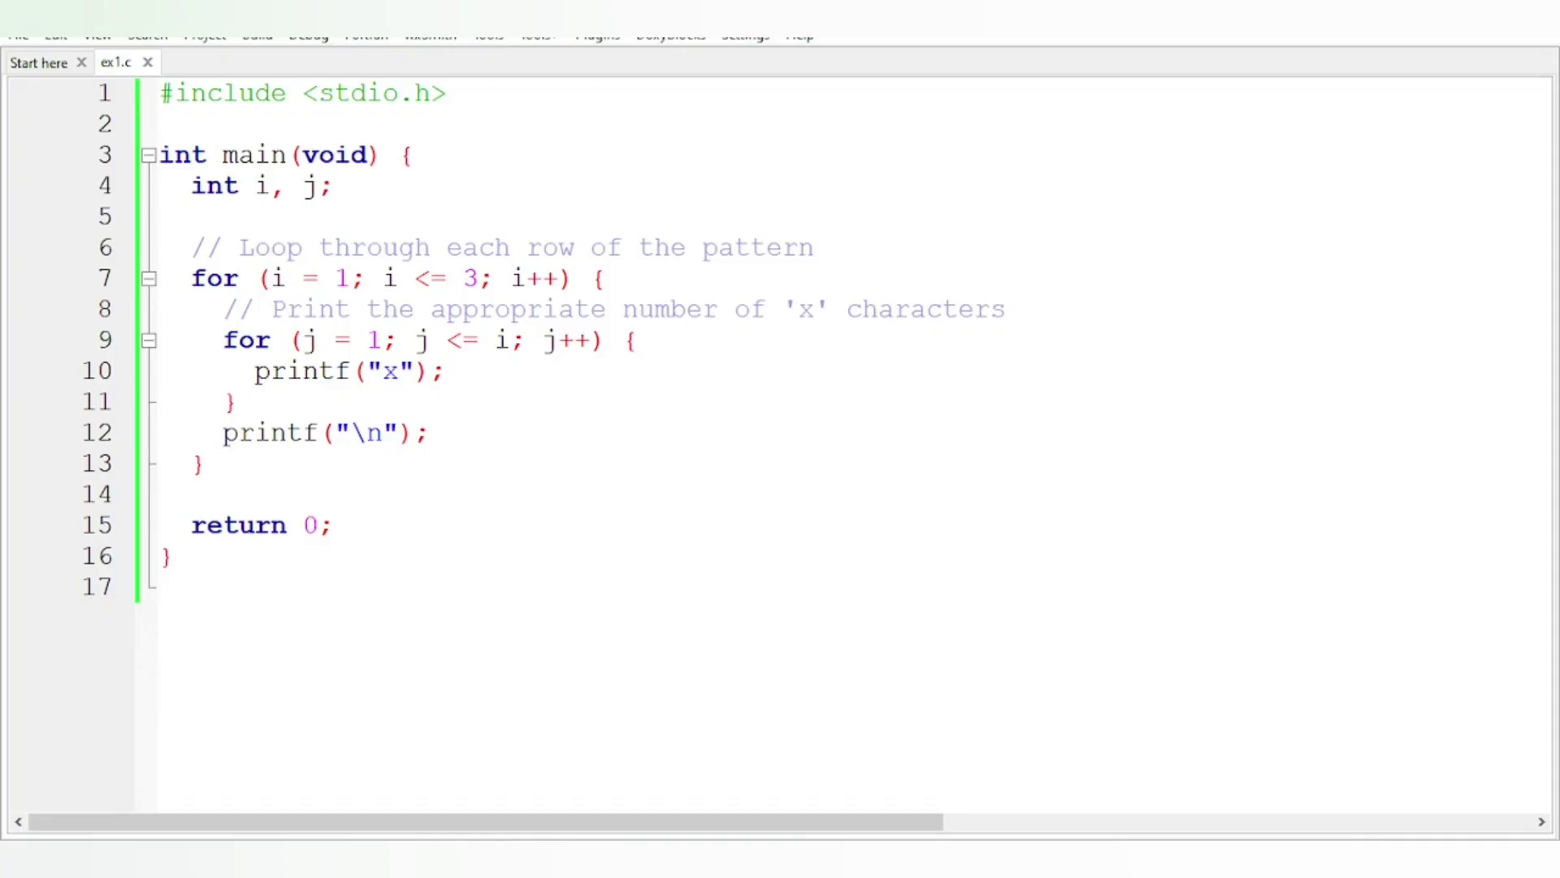
pyautogui.hotkey('ctrl', 'a')
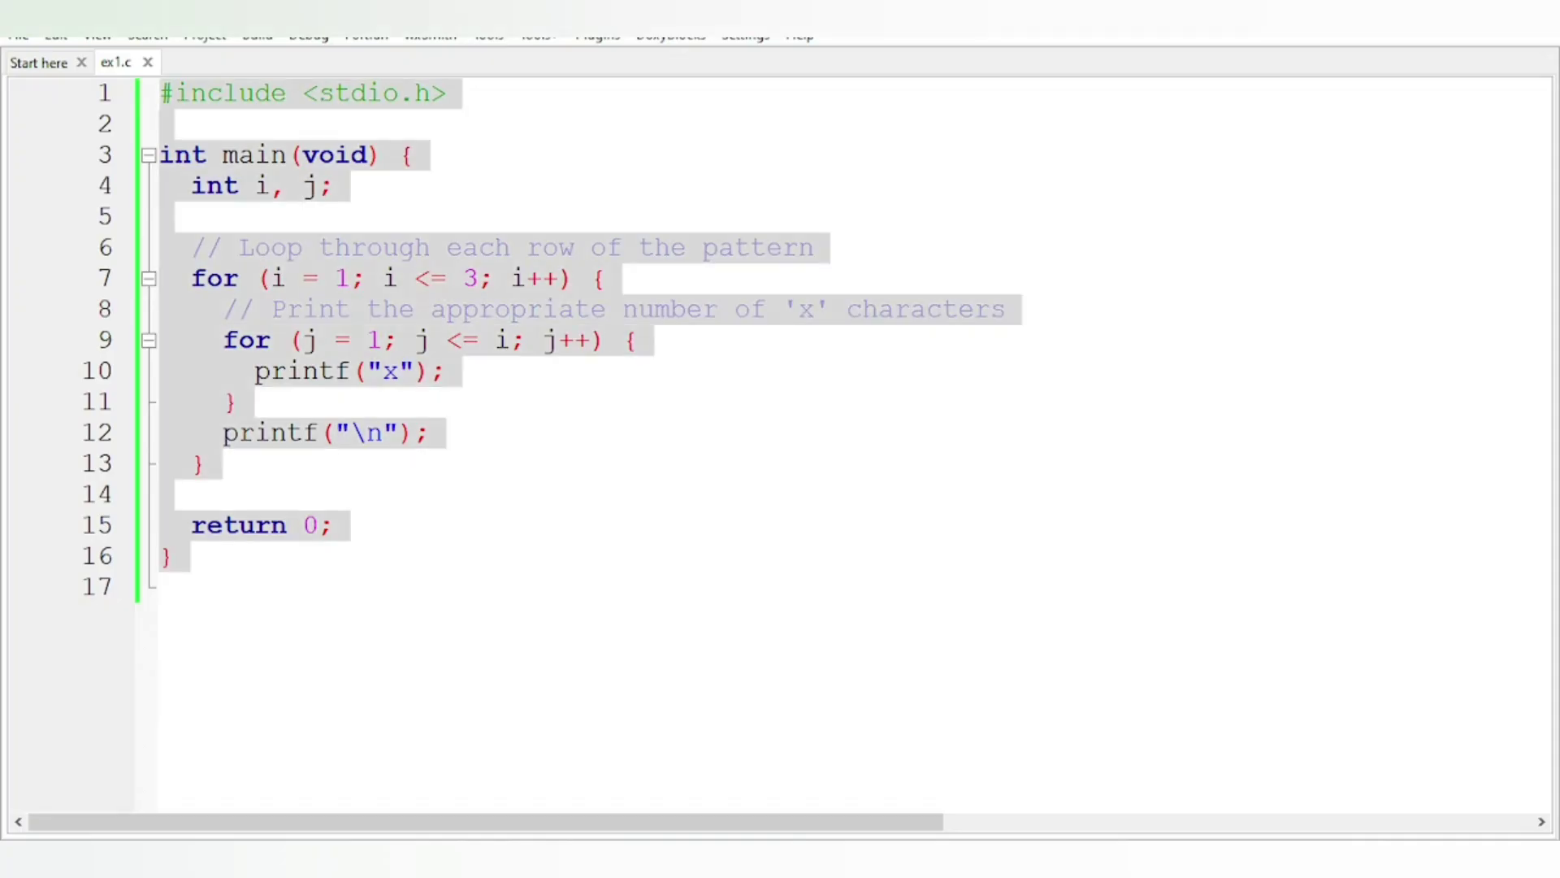
pyautogui.hotkey('ctrl', 'v')
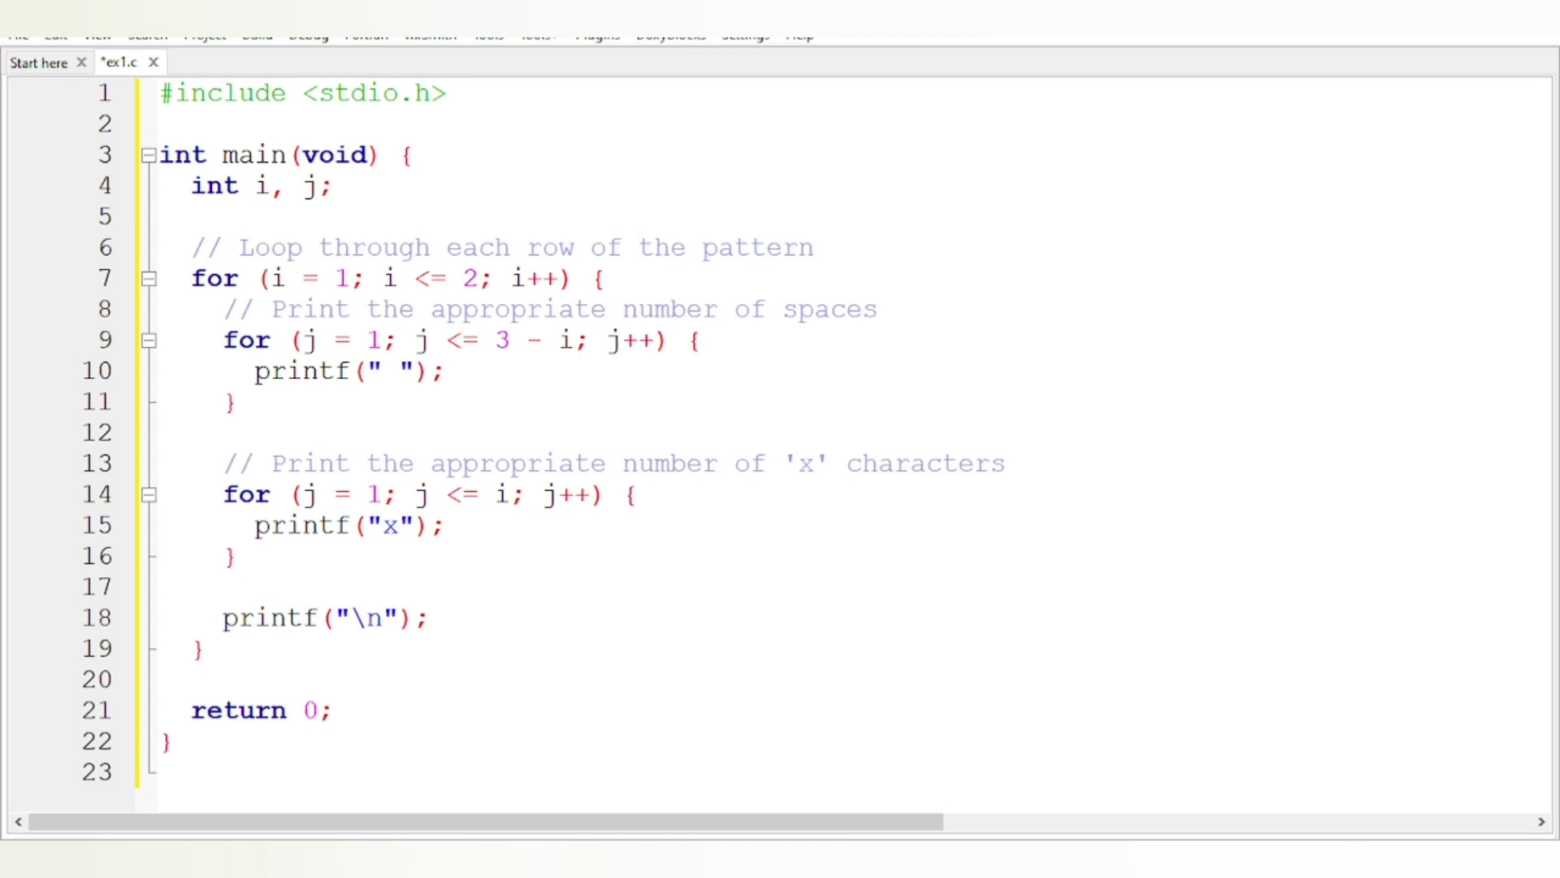
# Step: Change the row limit from 2 to 5 and the spaces limit from 3 to 6, then build and run
pyautogui.press('BackSpace')
pyautogui.write('5')
pyautogui.press('BackSpace')
pyautogui.write('6')
pyautogui.click(260, 38)
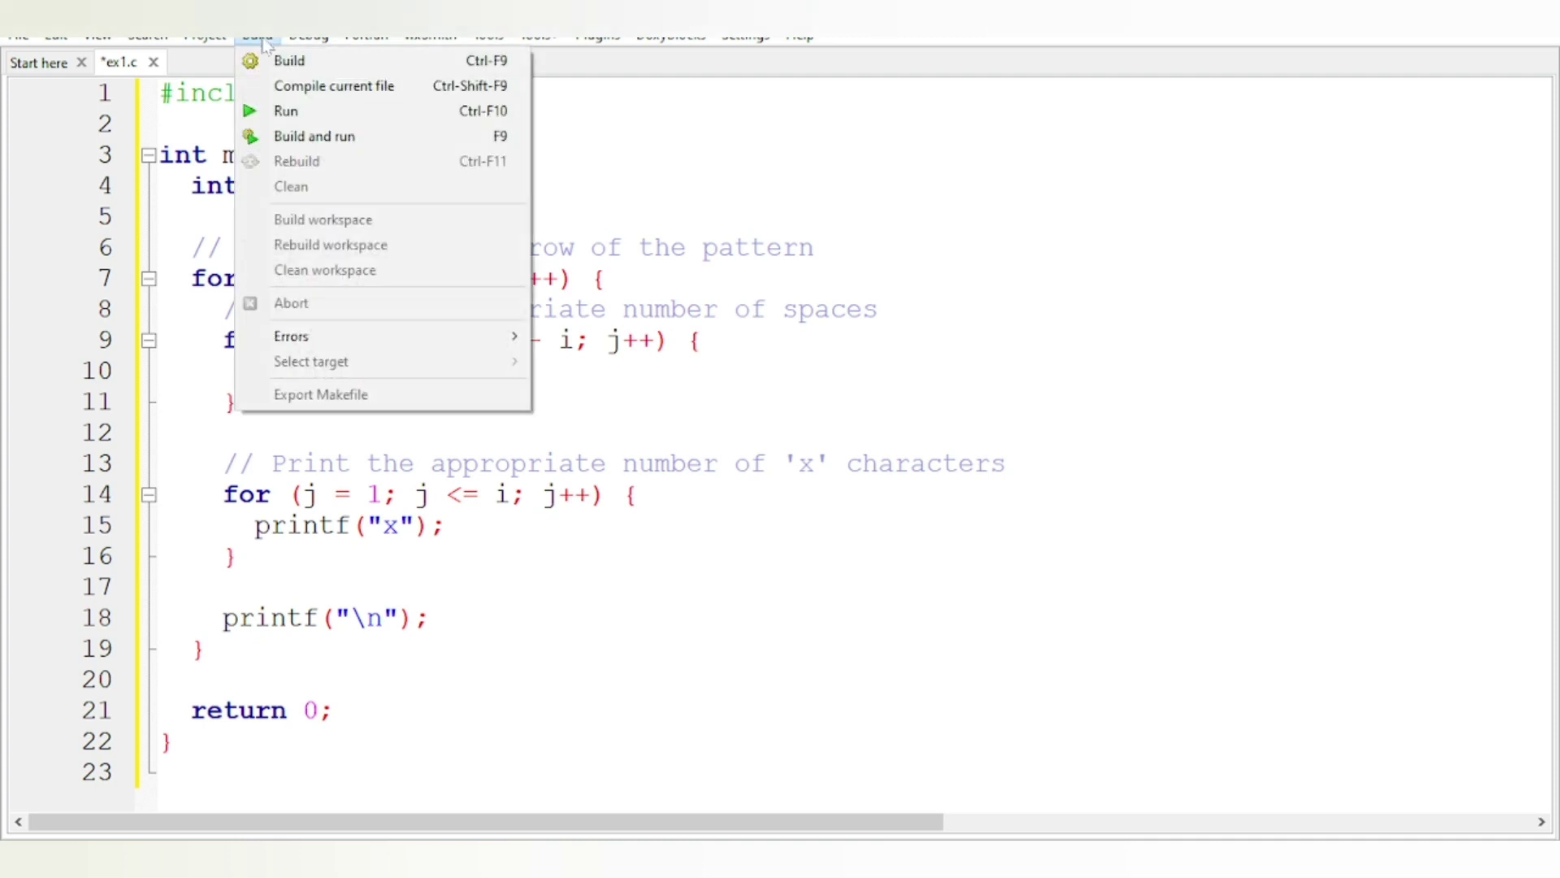
pyautogui.click(307, 138)
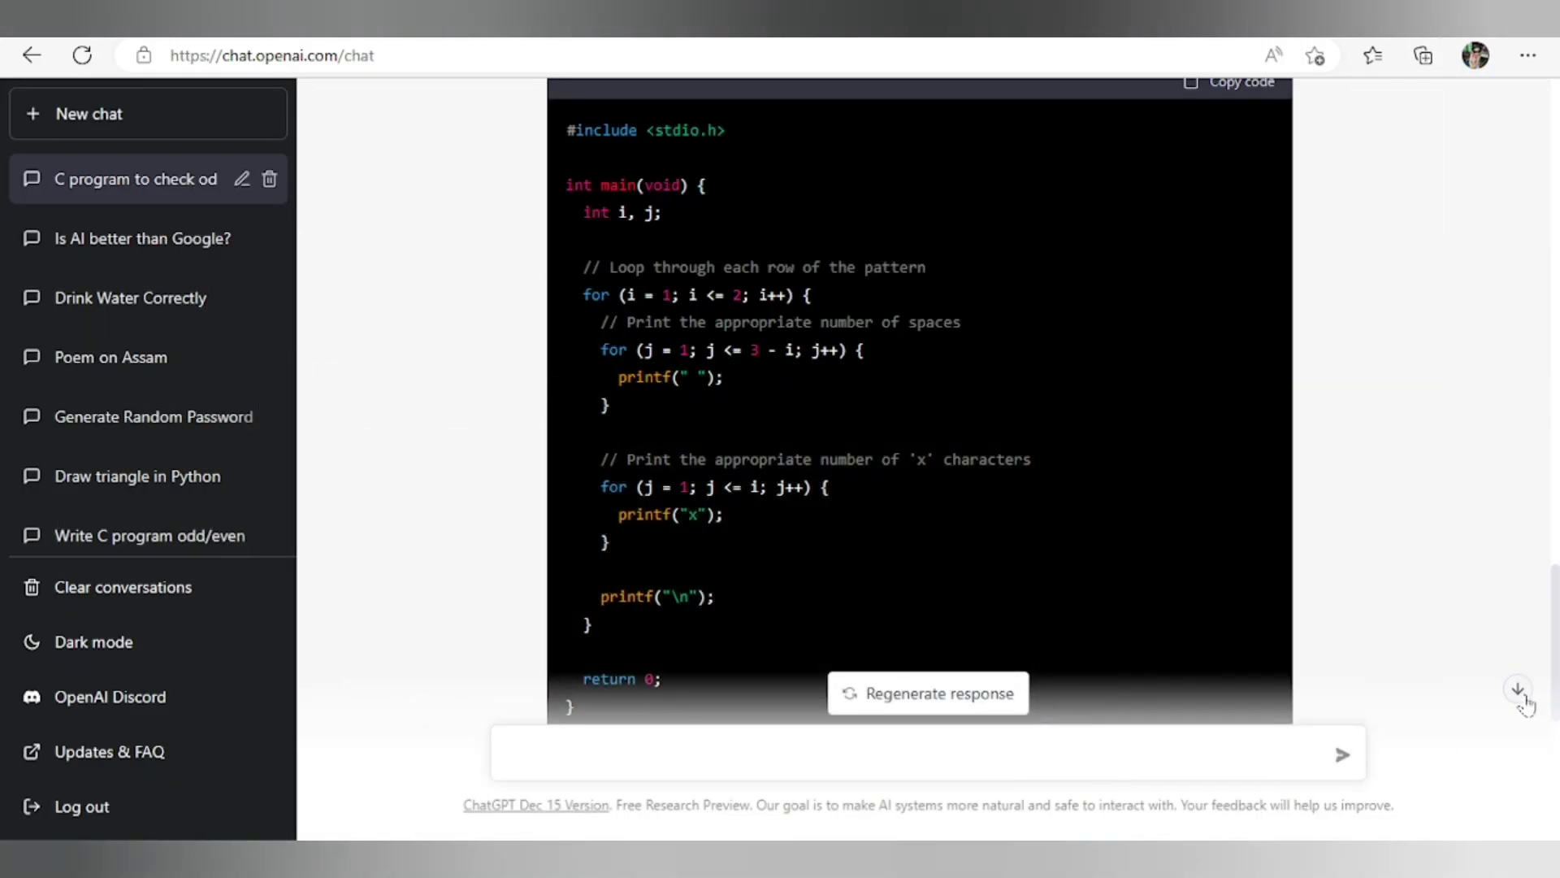
# Step: Ask ChatGPT to 'write a c program to add two numbers using function' and copy its code
pyautogui.click(1519, 690)
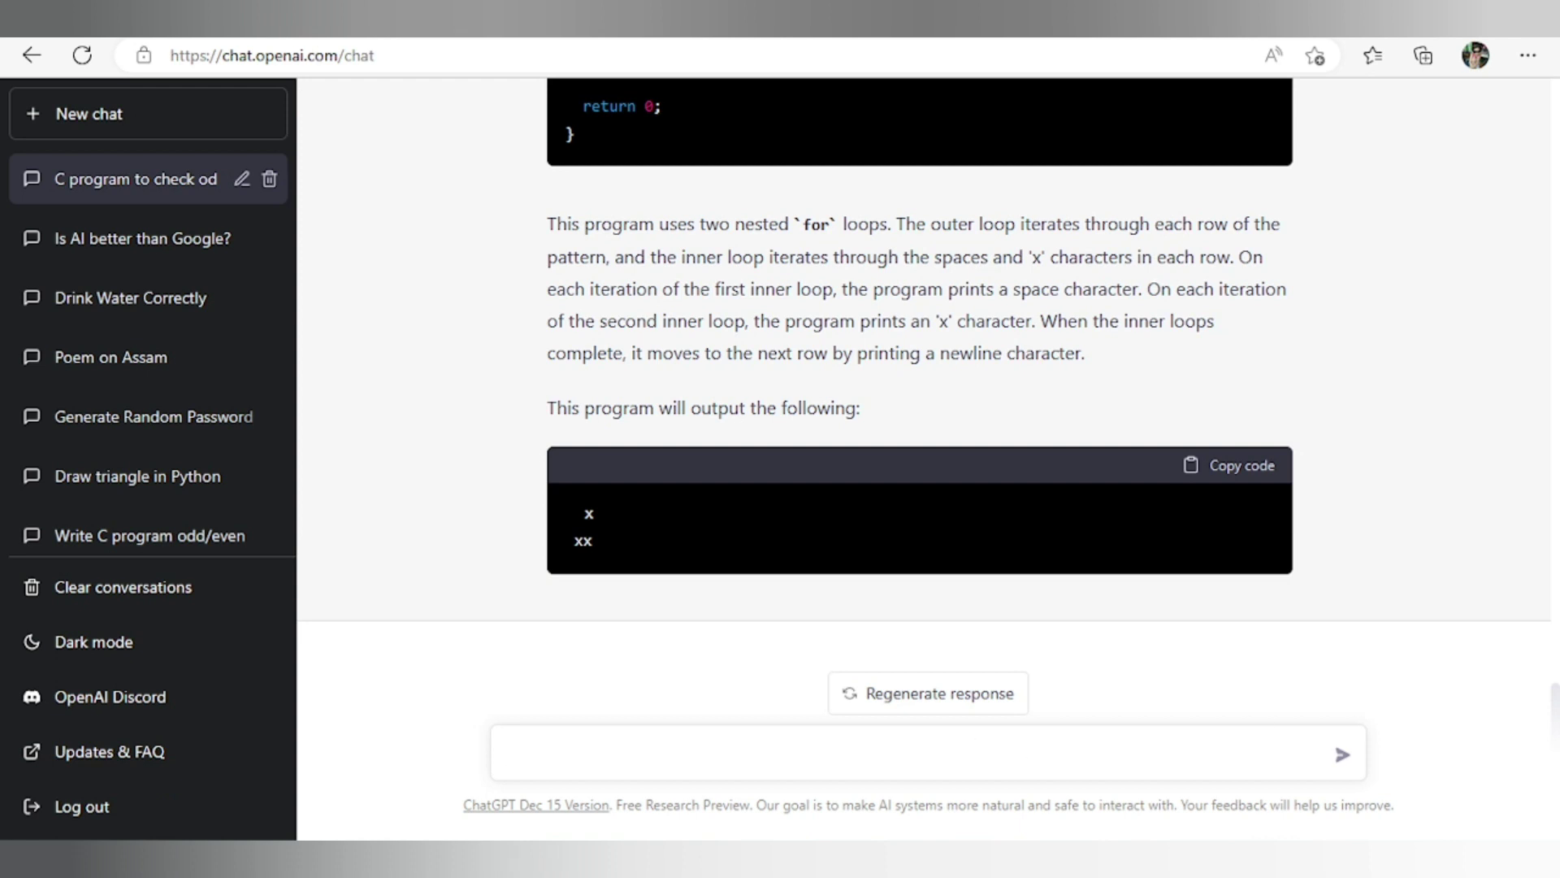
pyautogui.write('write a')
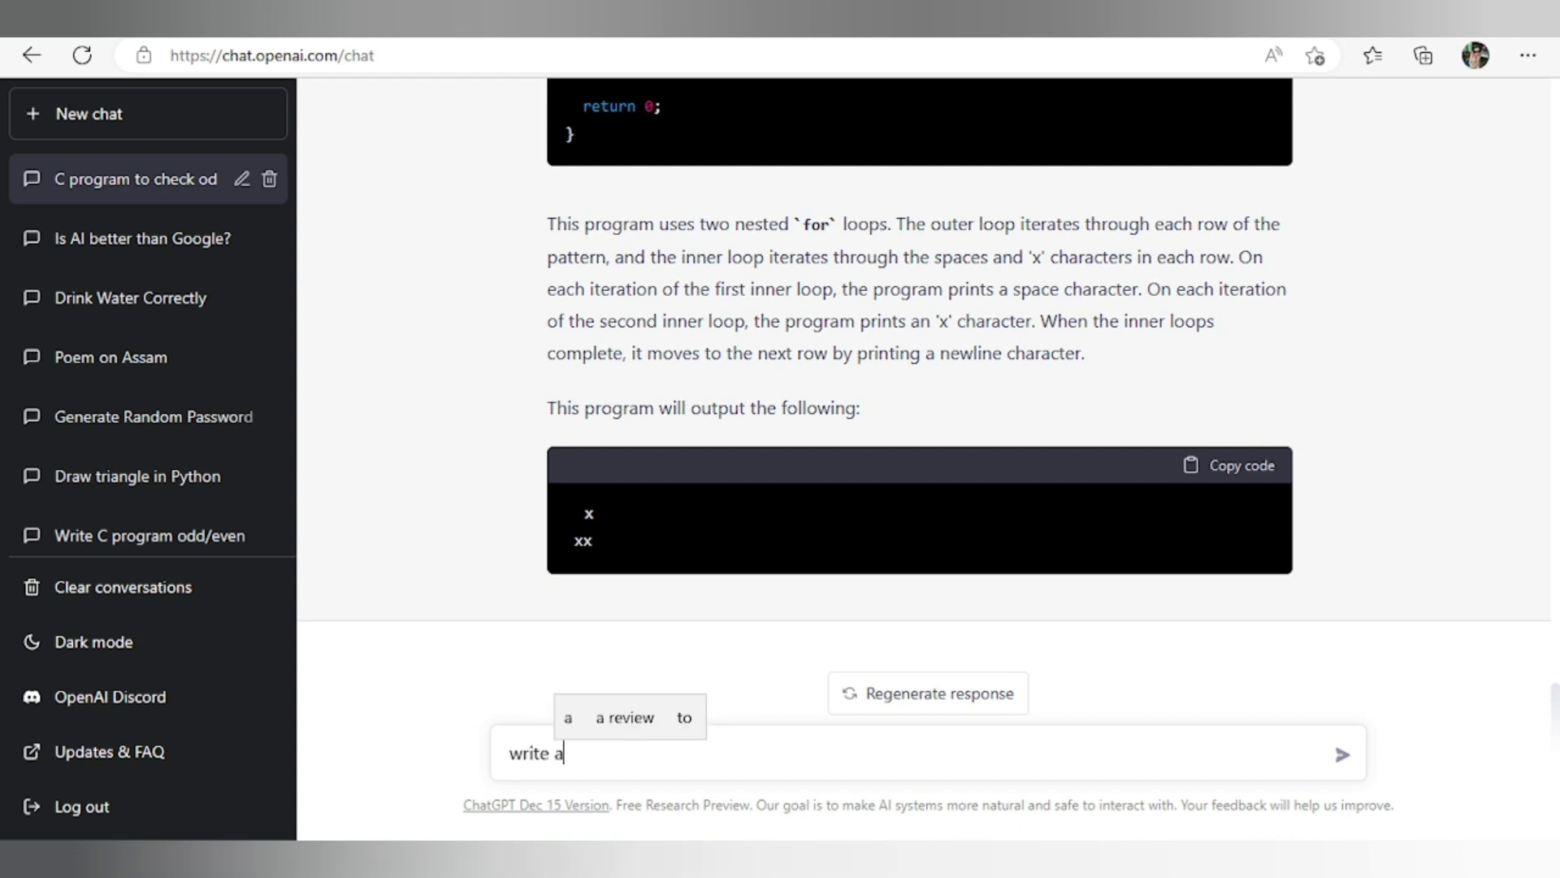
pyautogui.write(' pro')
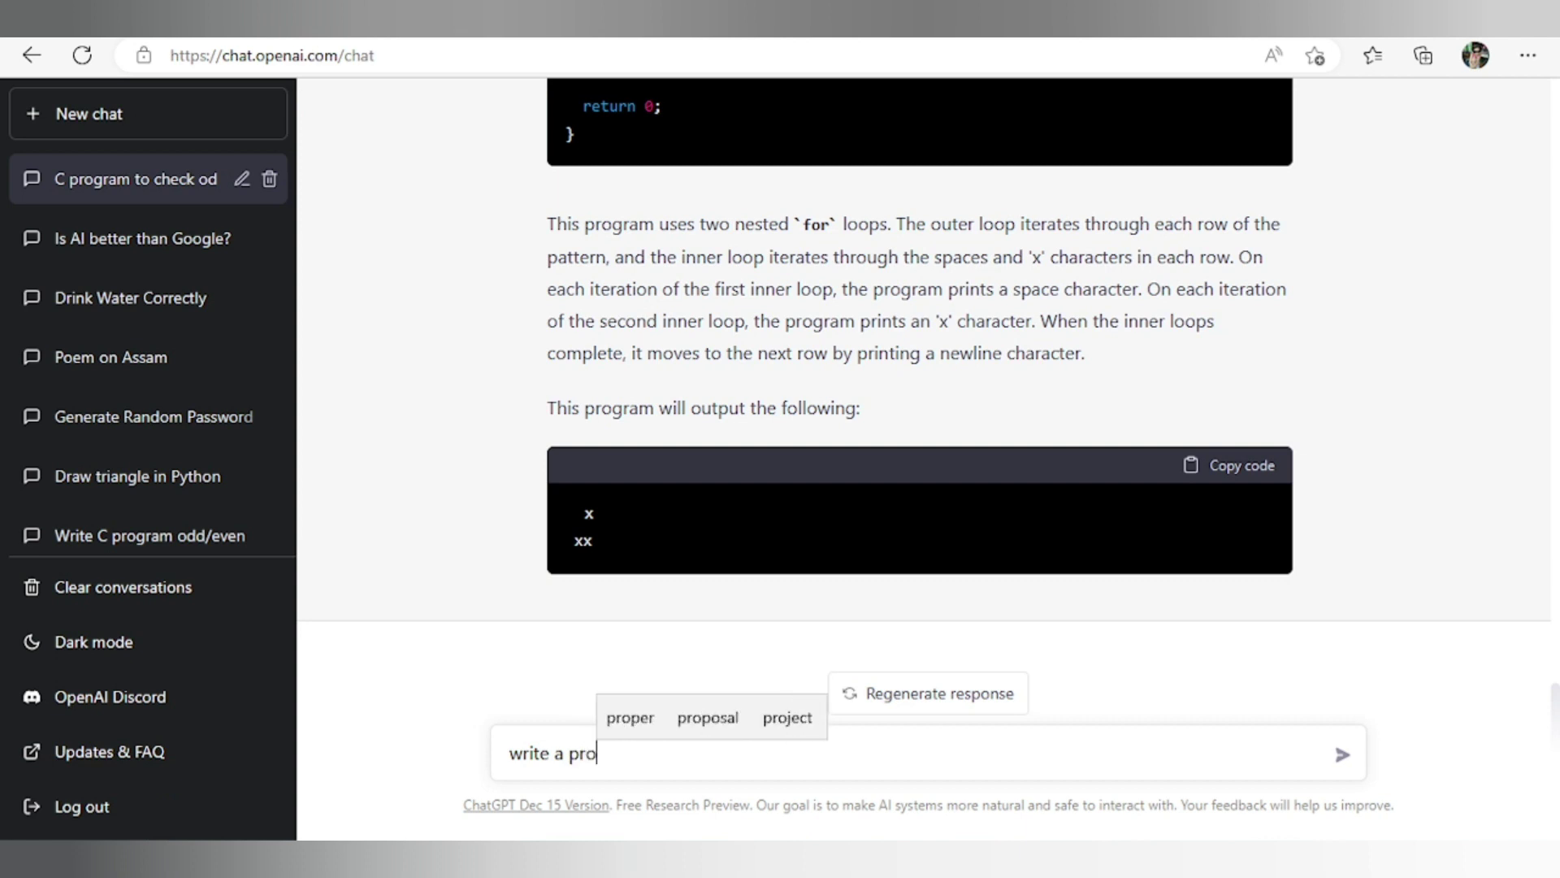
pyautogui.press('BackSpace')
pyautogui.press('BackSpace')
pyautogui.press('BackSpace')
pyautogui.write('c progra')
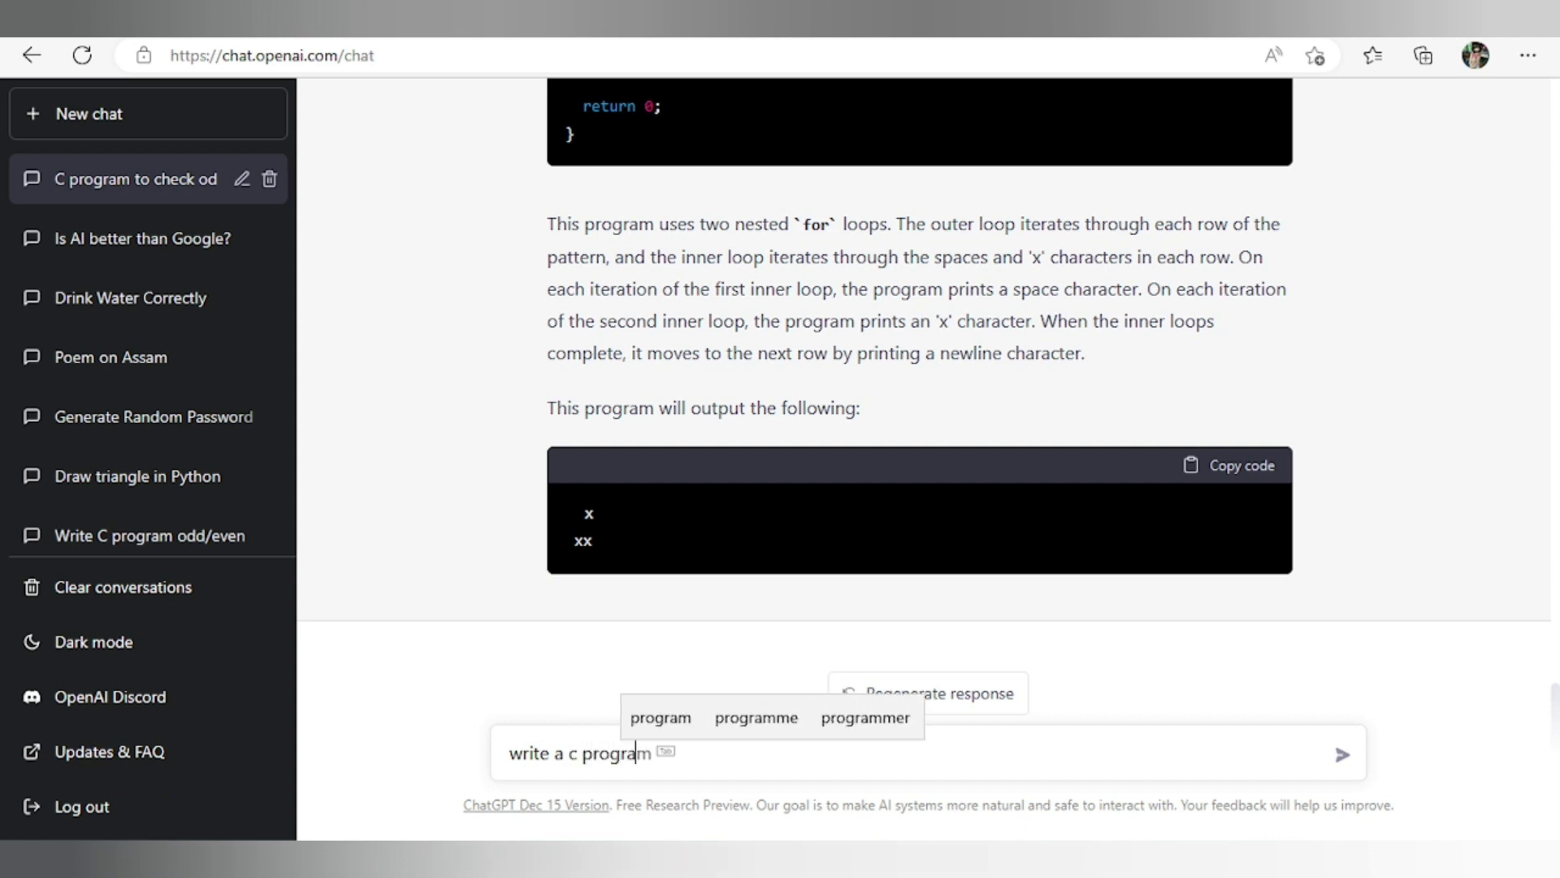
pyautogui.write('m to ')
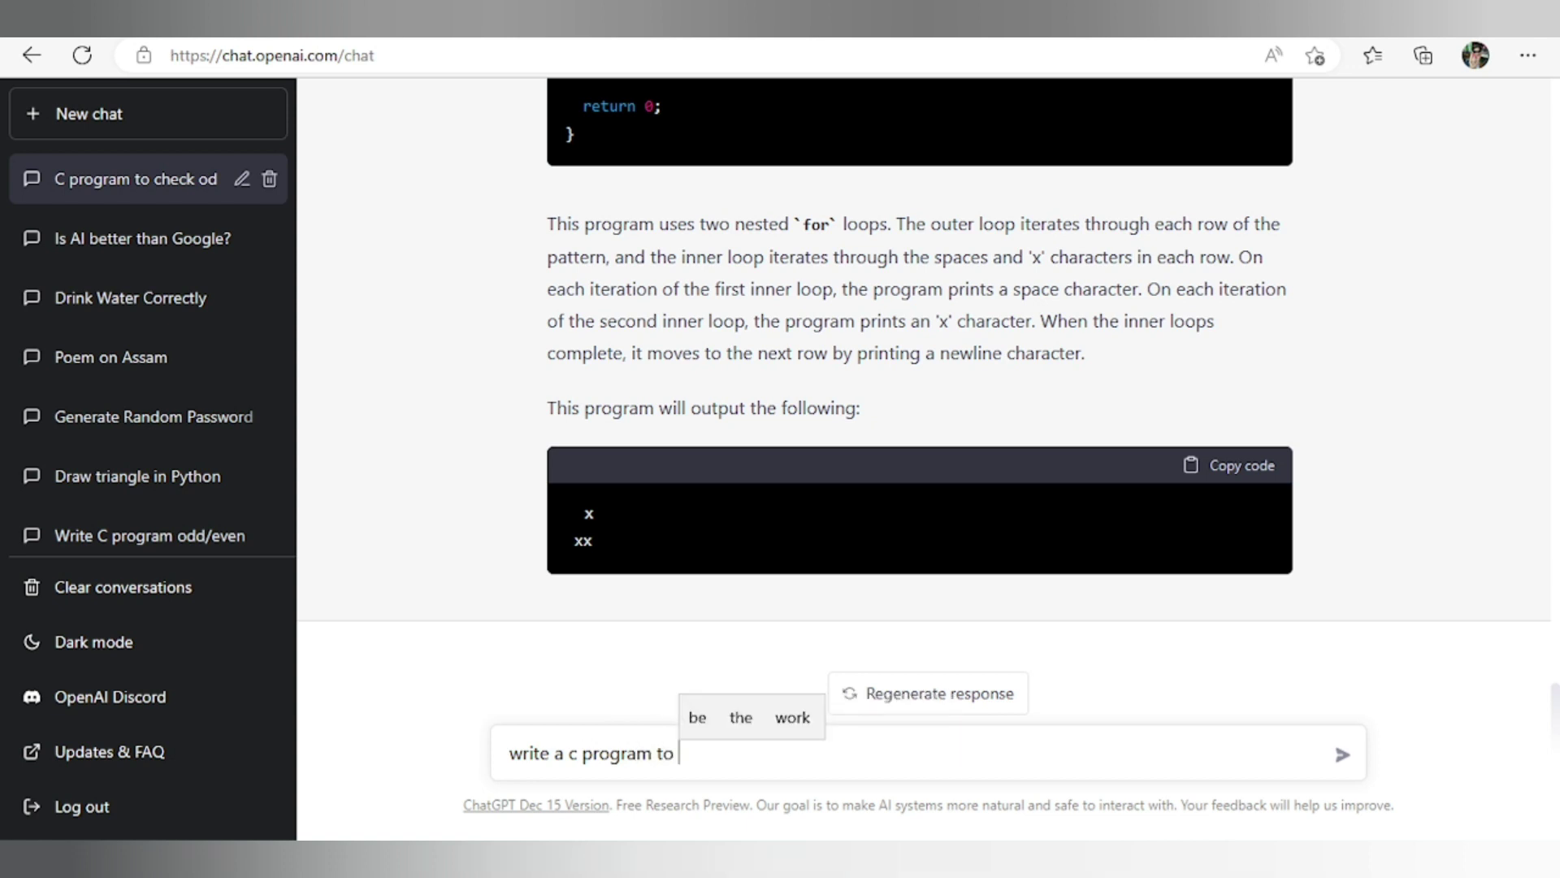
pyautogui.write('add two numbers using ')
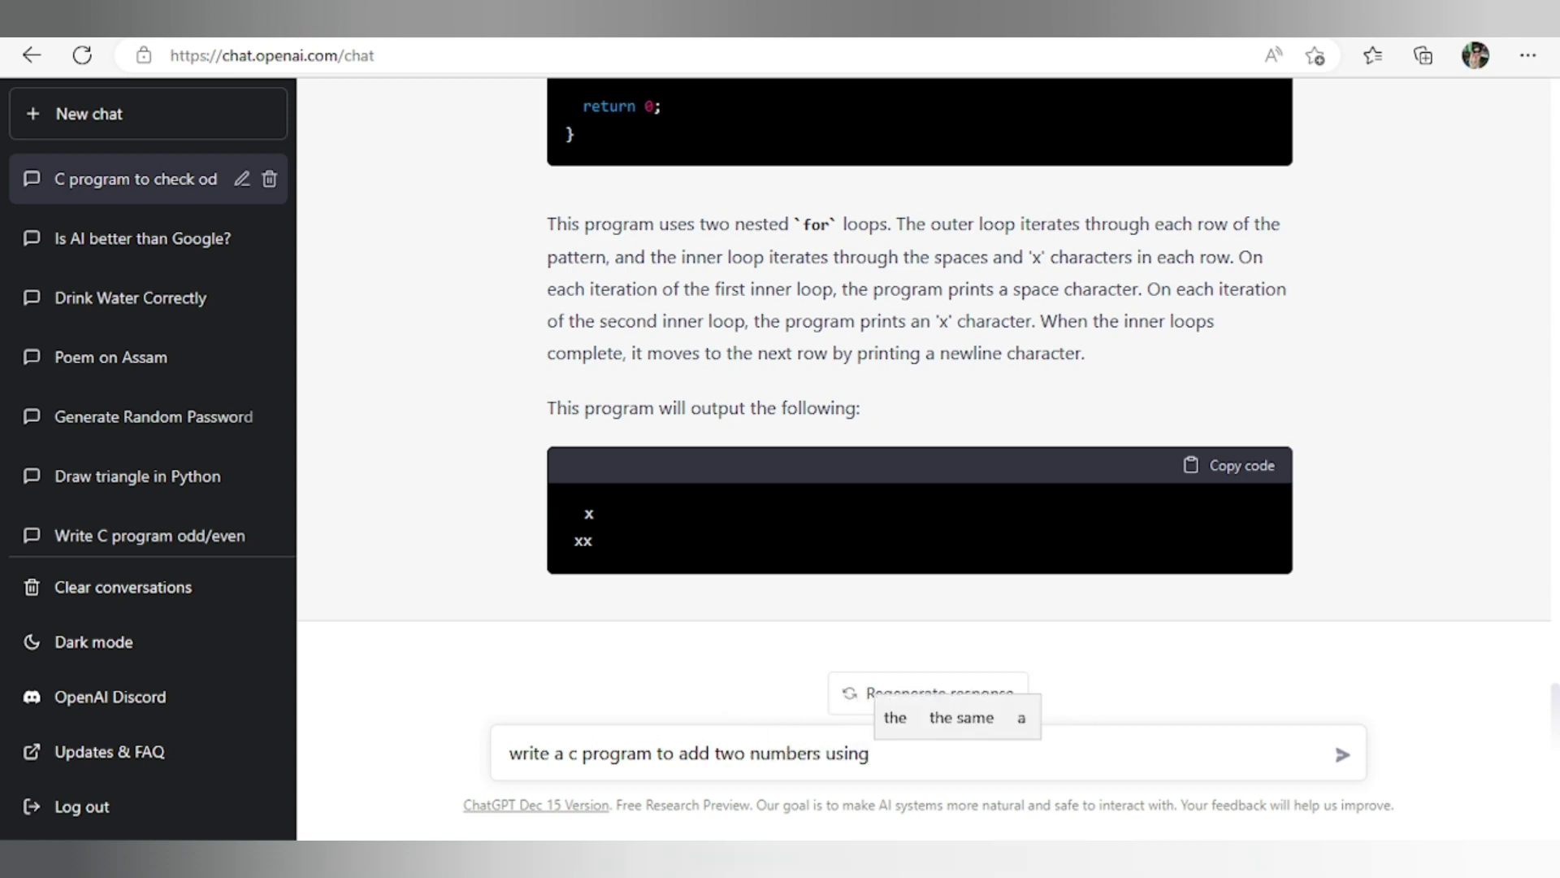
pyautogui.write('function')
pyautogui.press('Return')
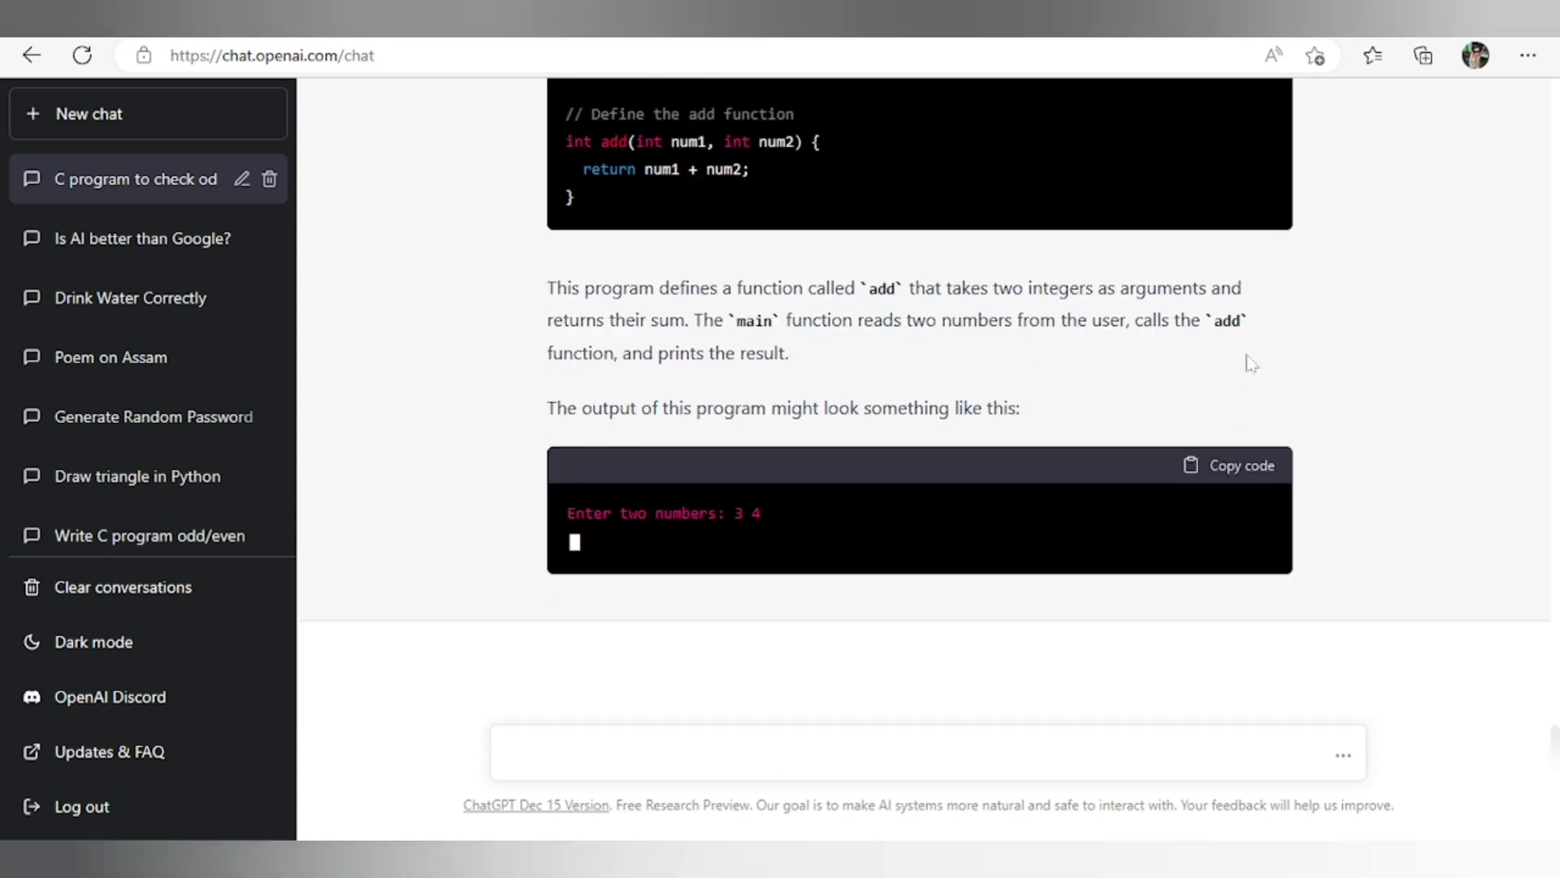
pyautogui.scroll(8, 1551, 511)
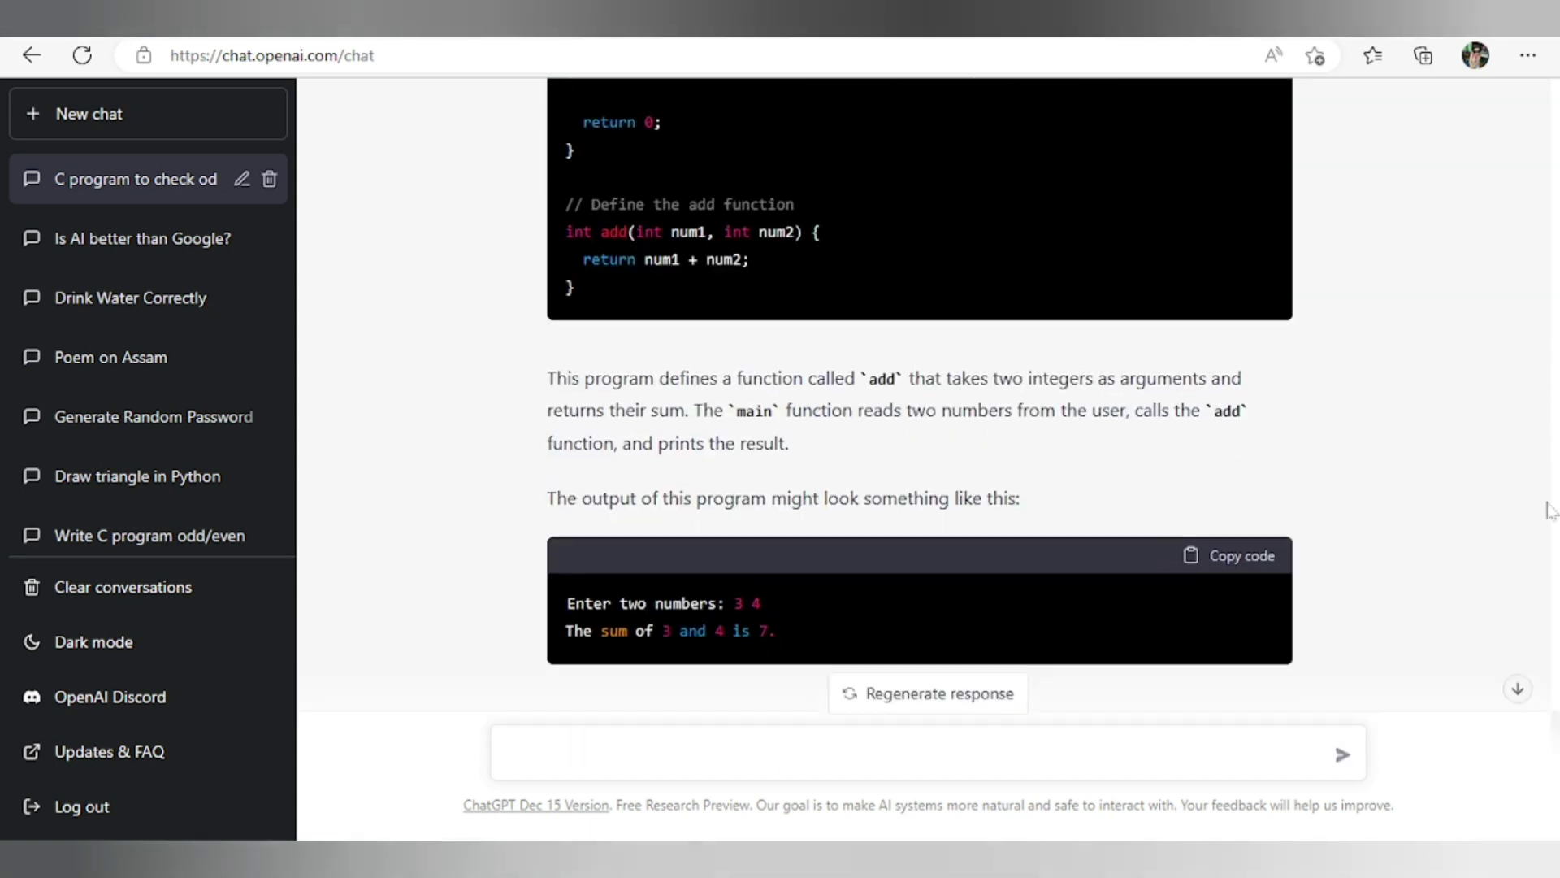
pyautogui.scroll(1, 1550, 510)
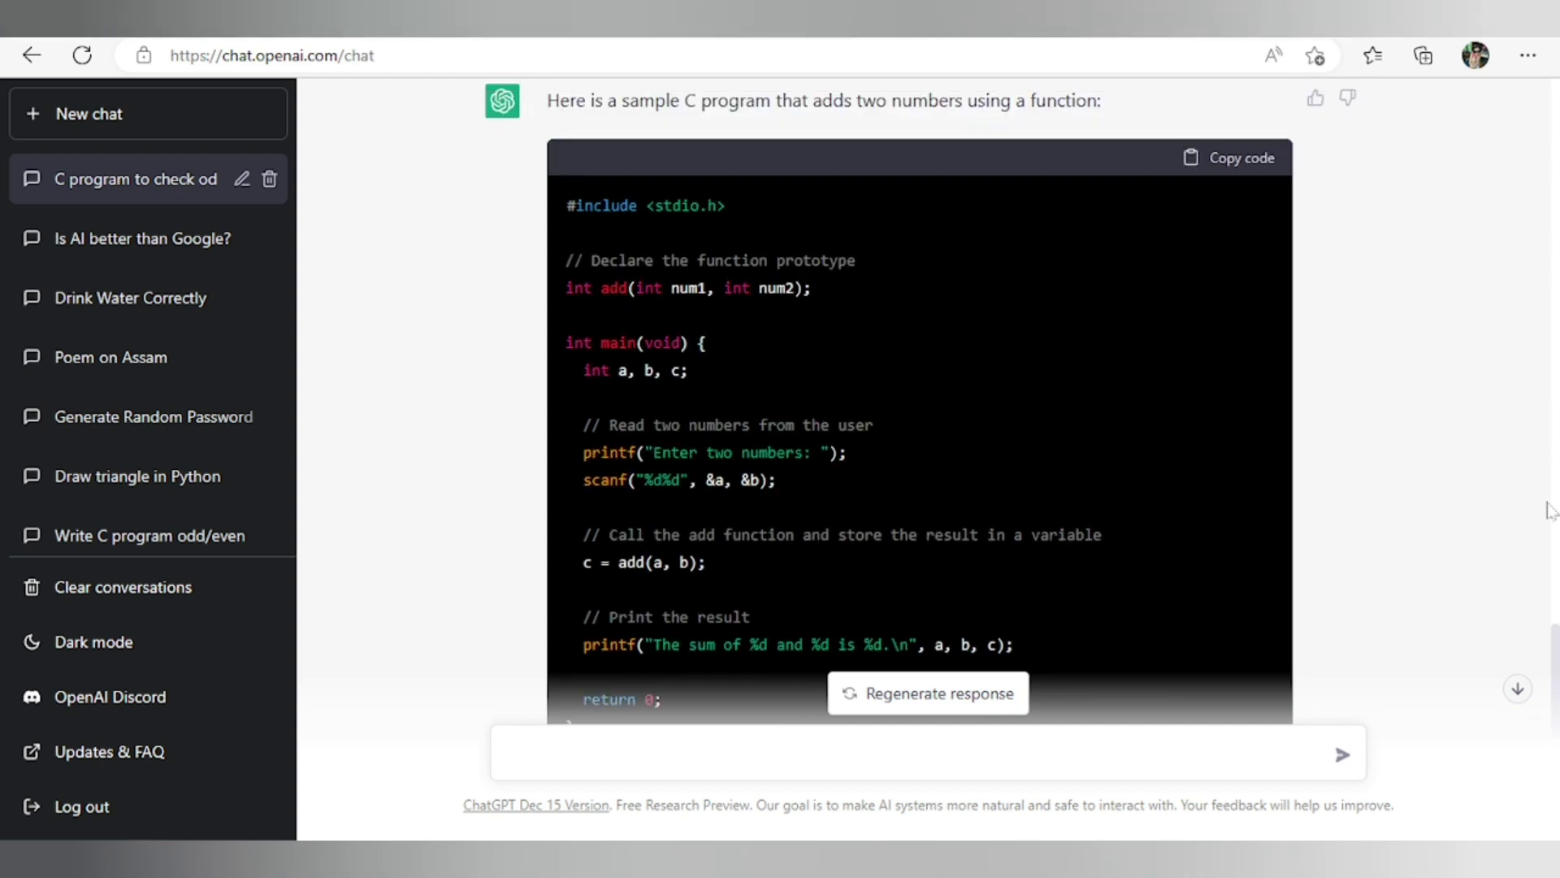
pyautogui.click(1238, 162)
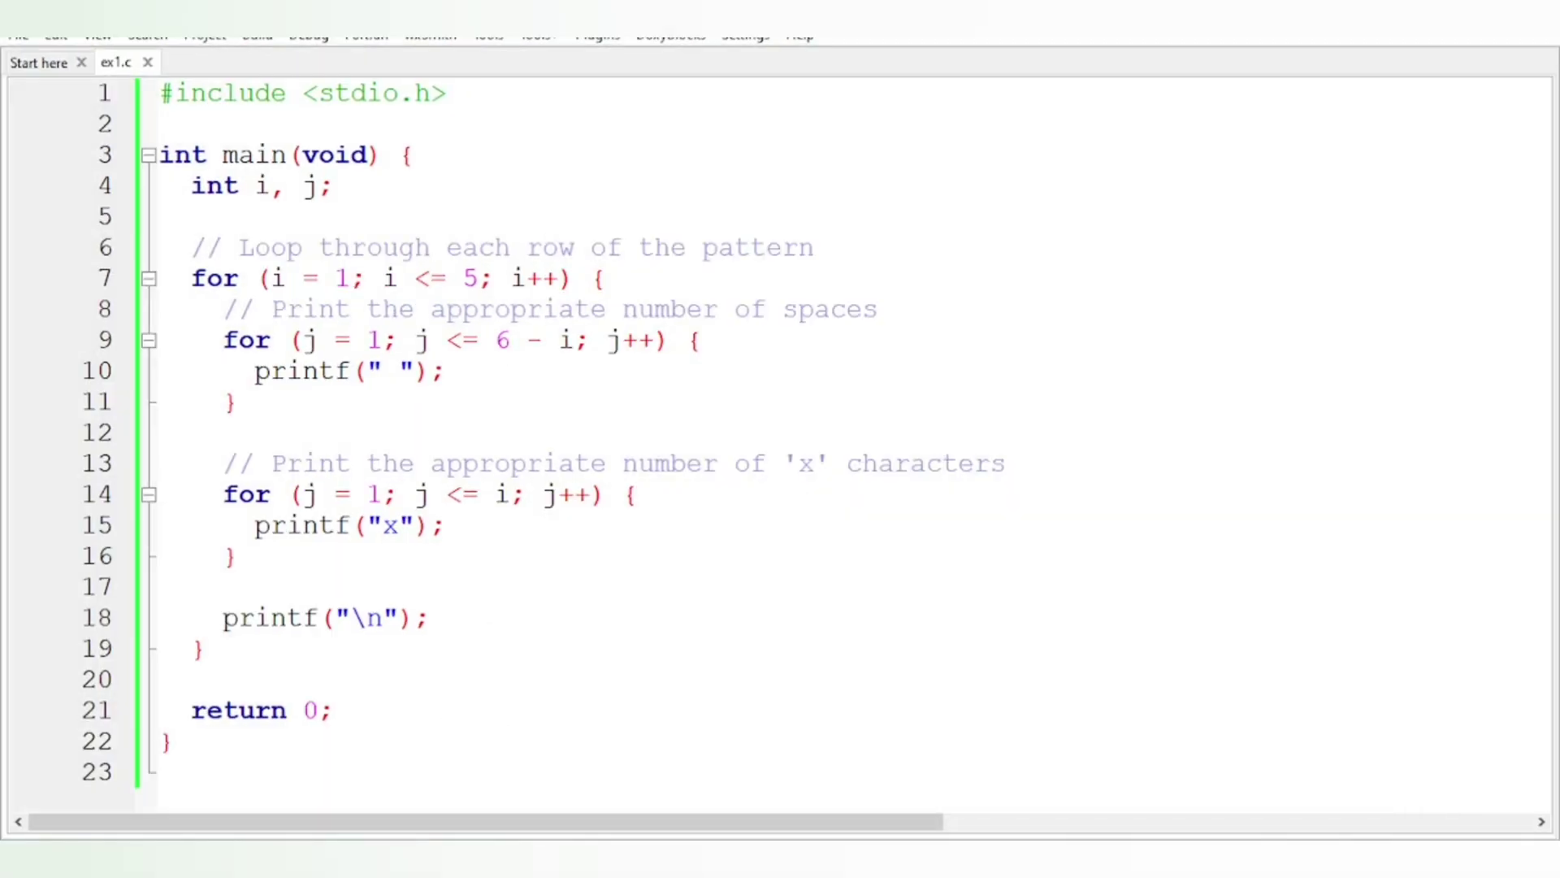
# Step: Paste the add-function program into ex1.c, run it with 5 and 6, then close the console
pyautogui.hotkey('ctrl', 'a')
pyautogui.hotkey('ctrl', 'v')
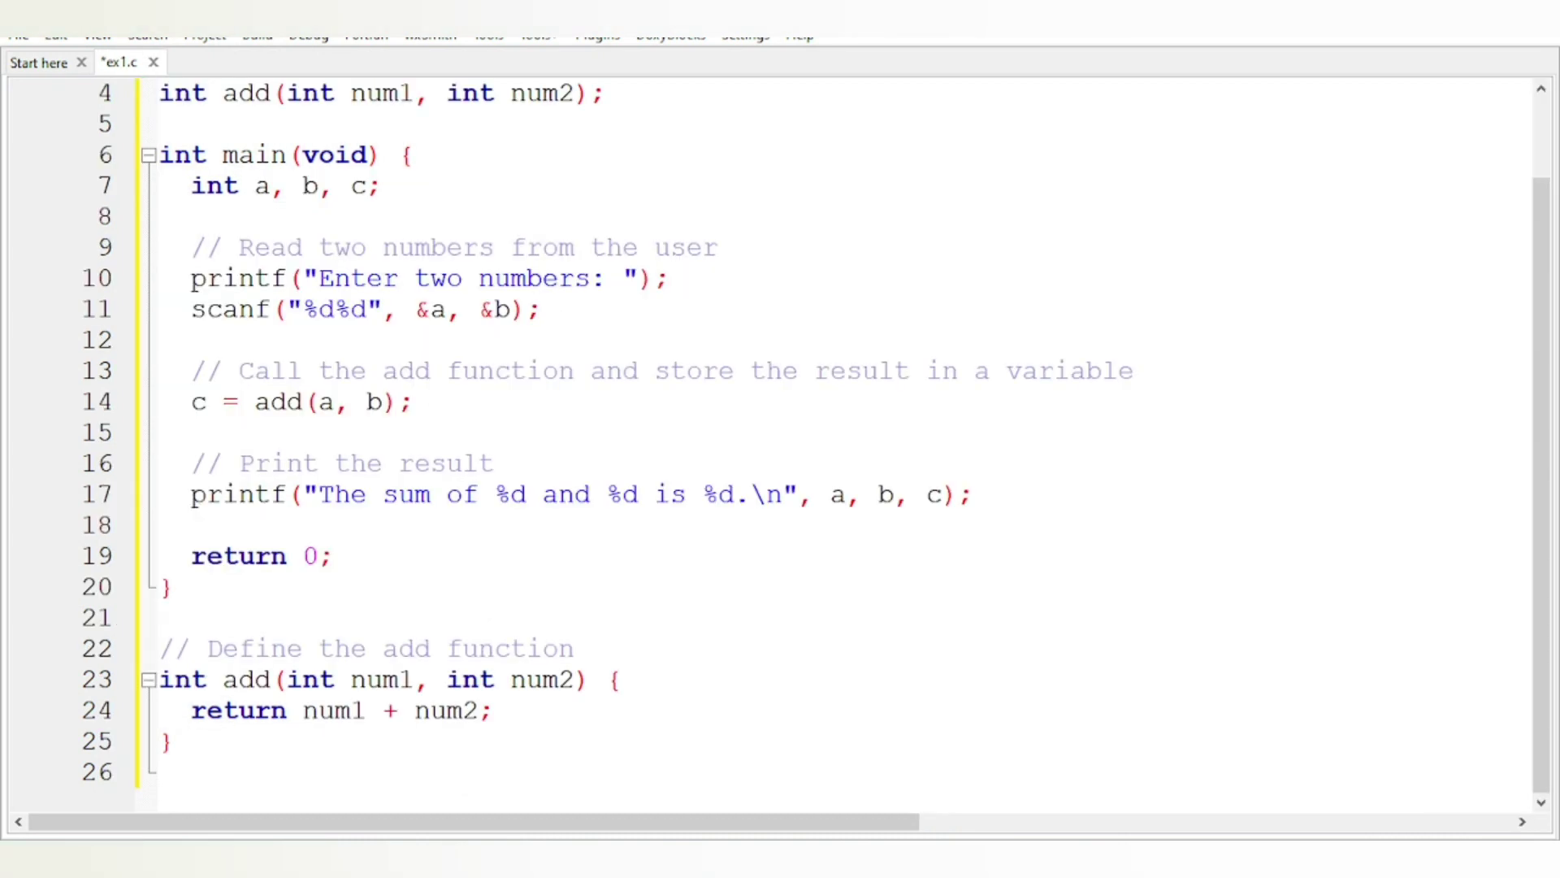
pyautogui.click(257, 36)
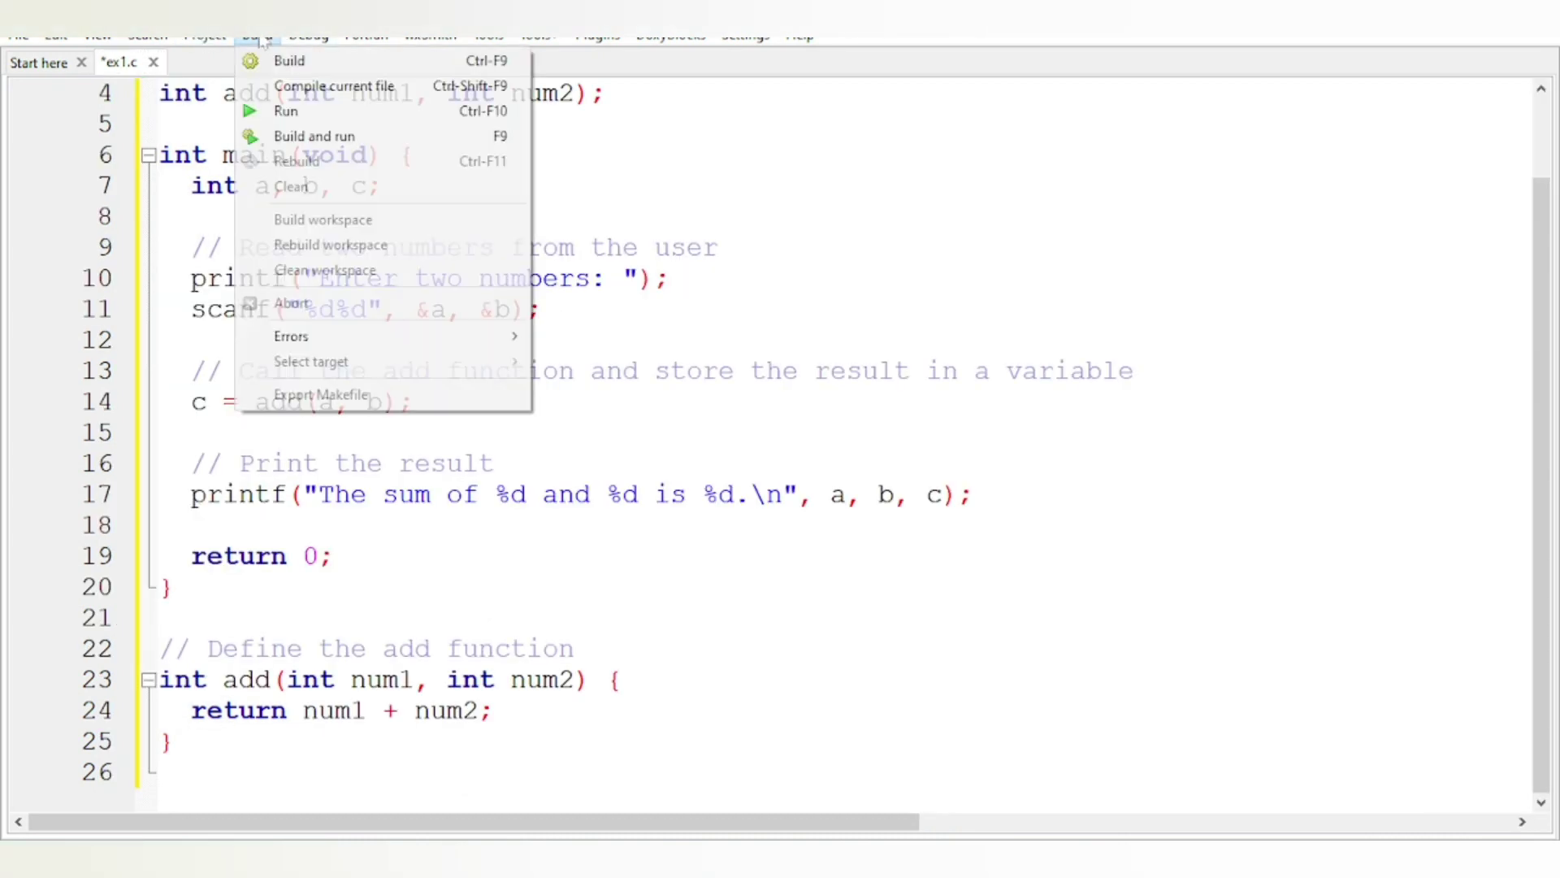
pyautogui.click(308, 136)
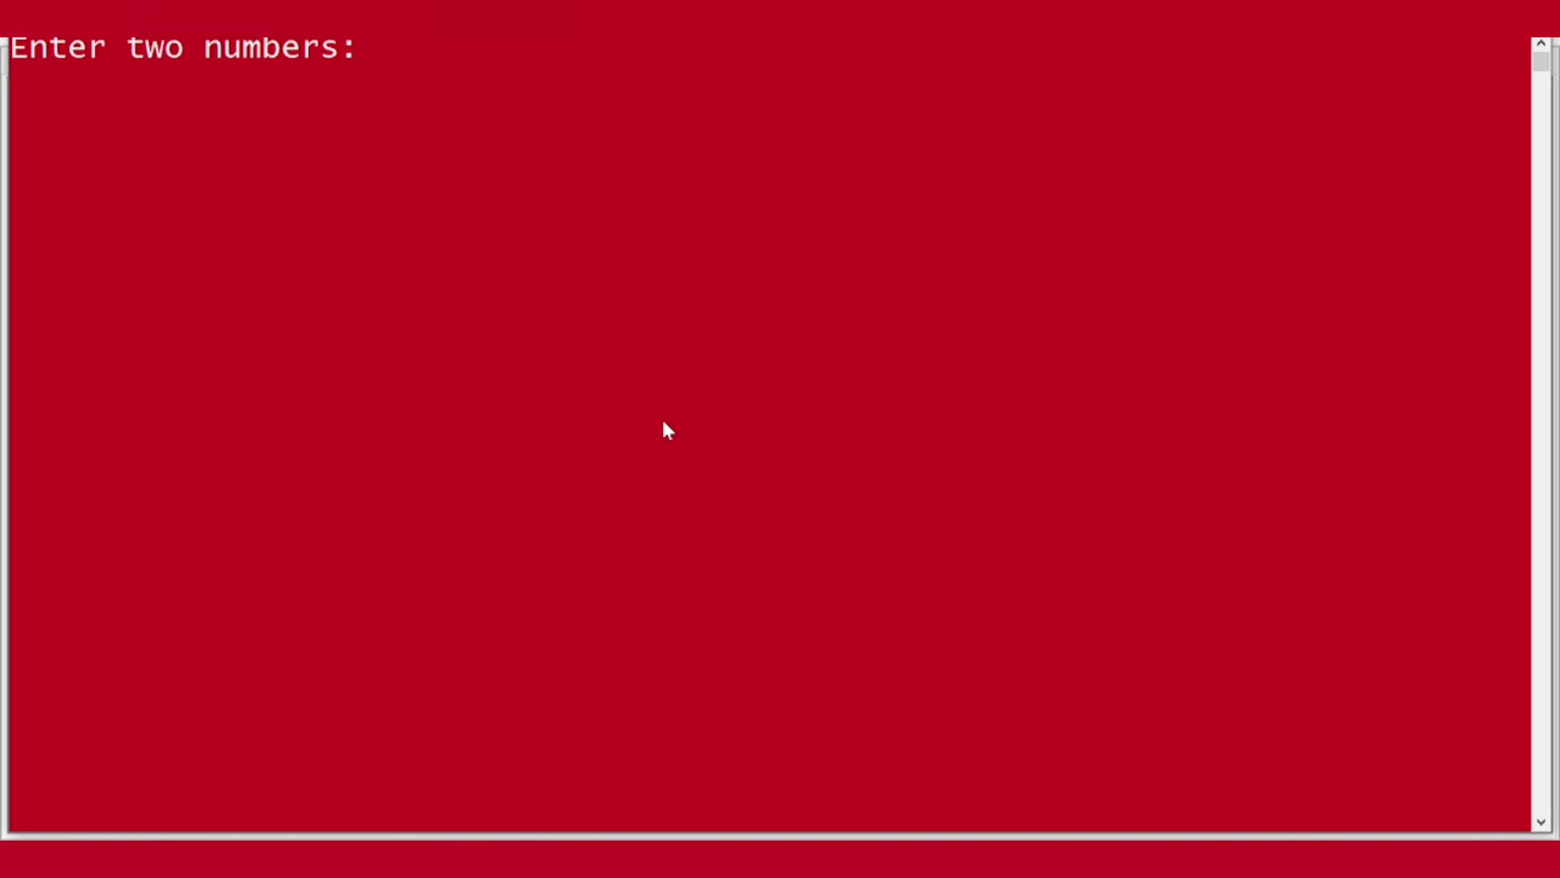
pyautogui.write('5 ')
pyautogui.write('6')
pyautogui.press('Return')
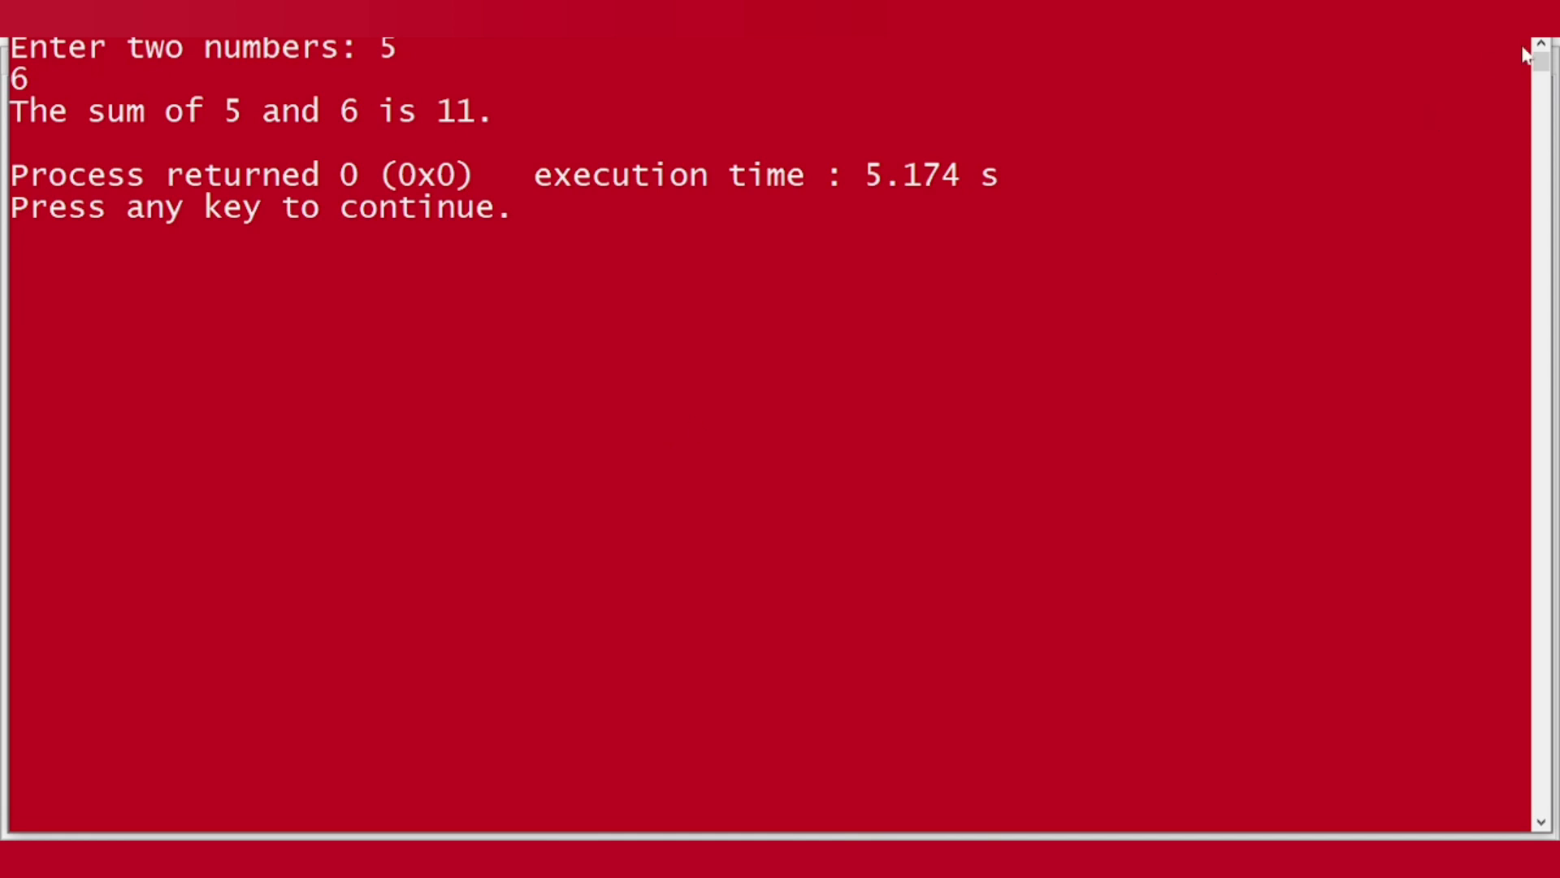
pyautogui.press('Return')
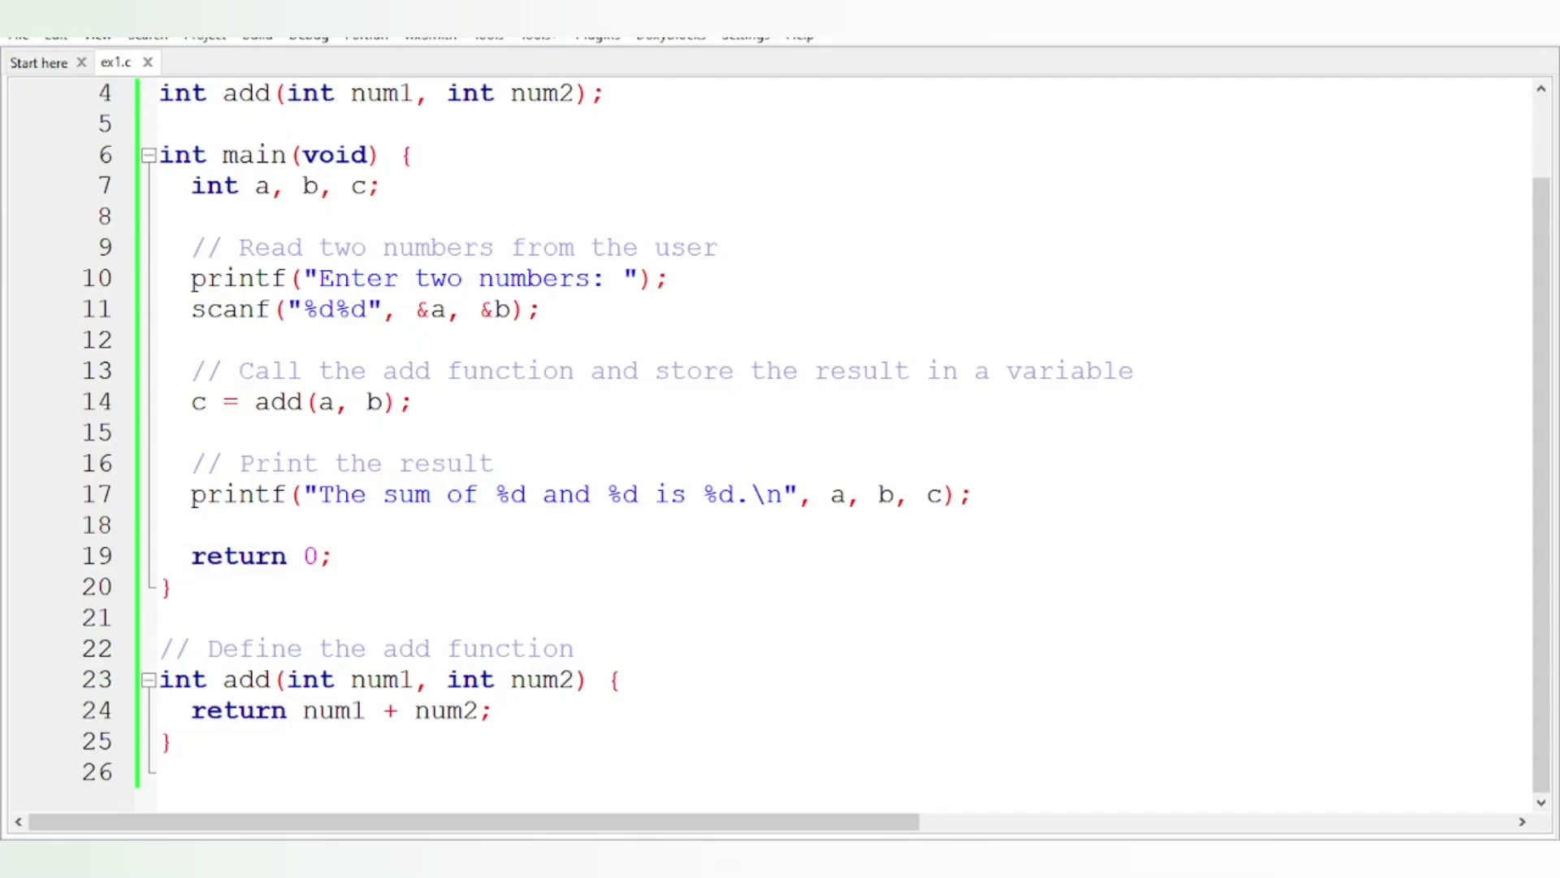
pyautogui.moveTo(146, 874)
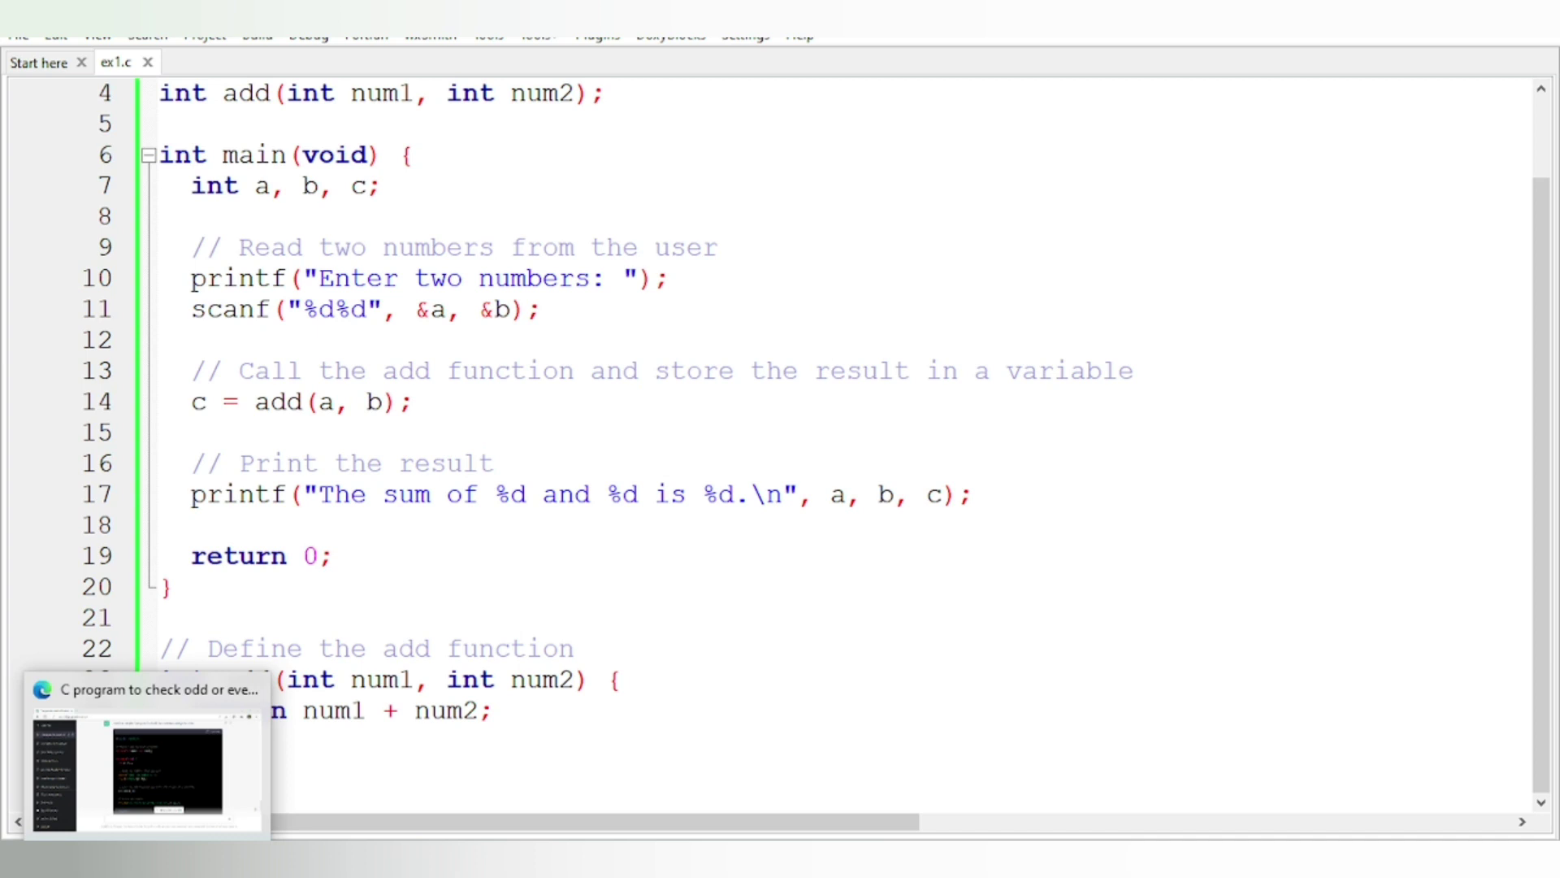
# Step: Back in ChatGPT, send the equation 2x^2+x+1=0 and follow the reply to its end
pyautogui.click(159, 735)
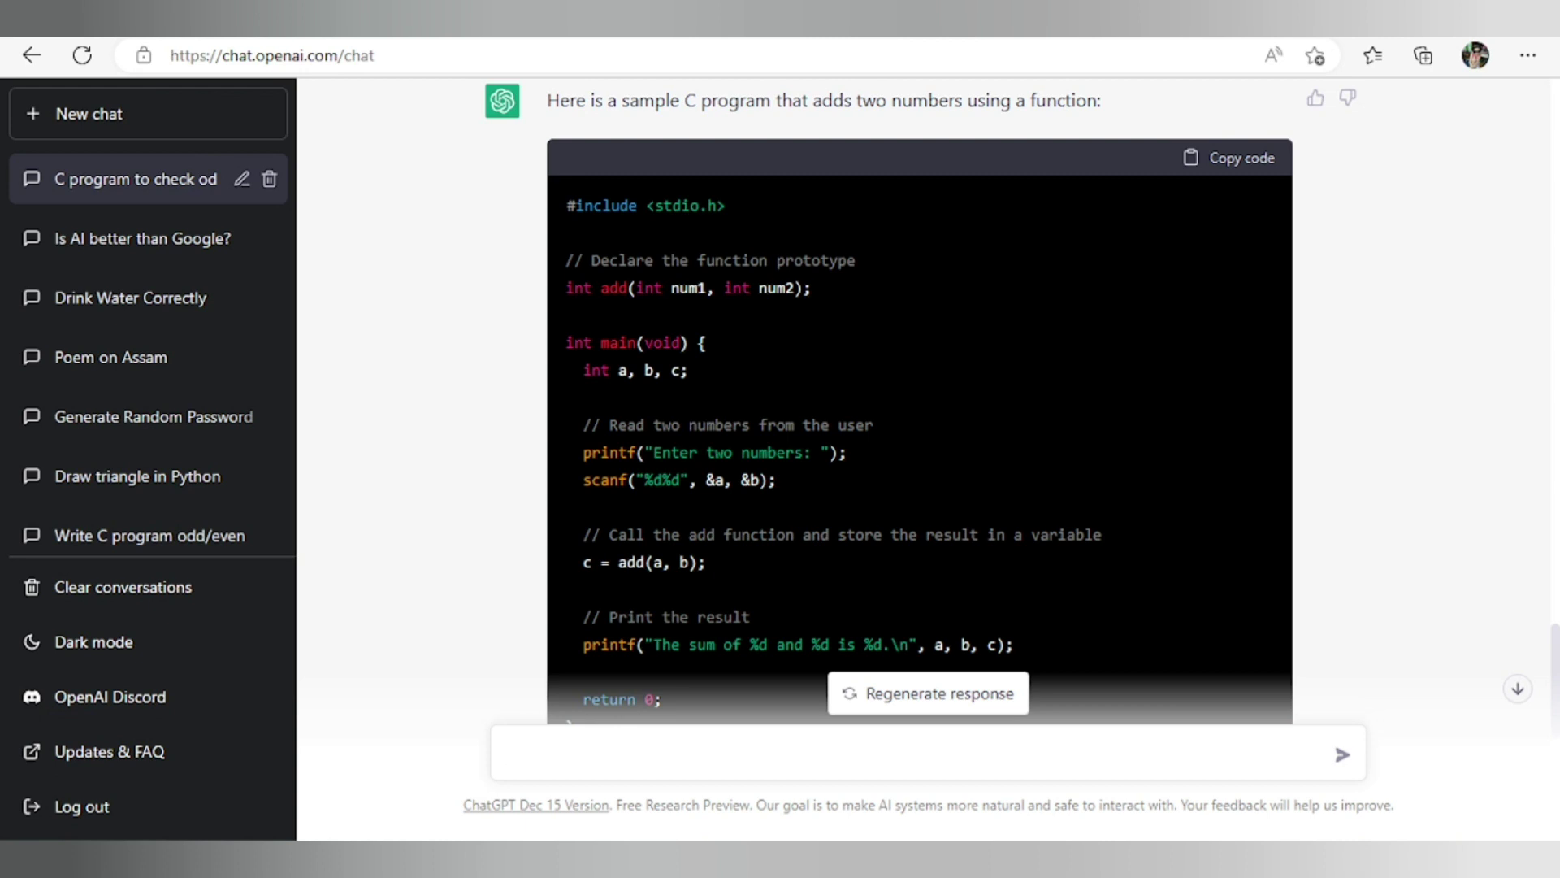
pyautogui.write('2x^2+x+1=0')
pyautogui.press('Return')
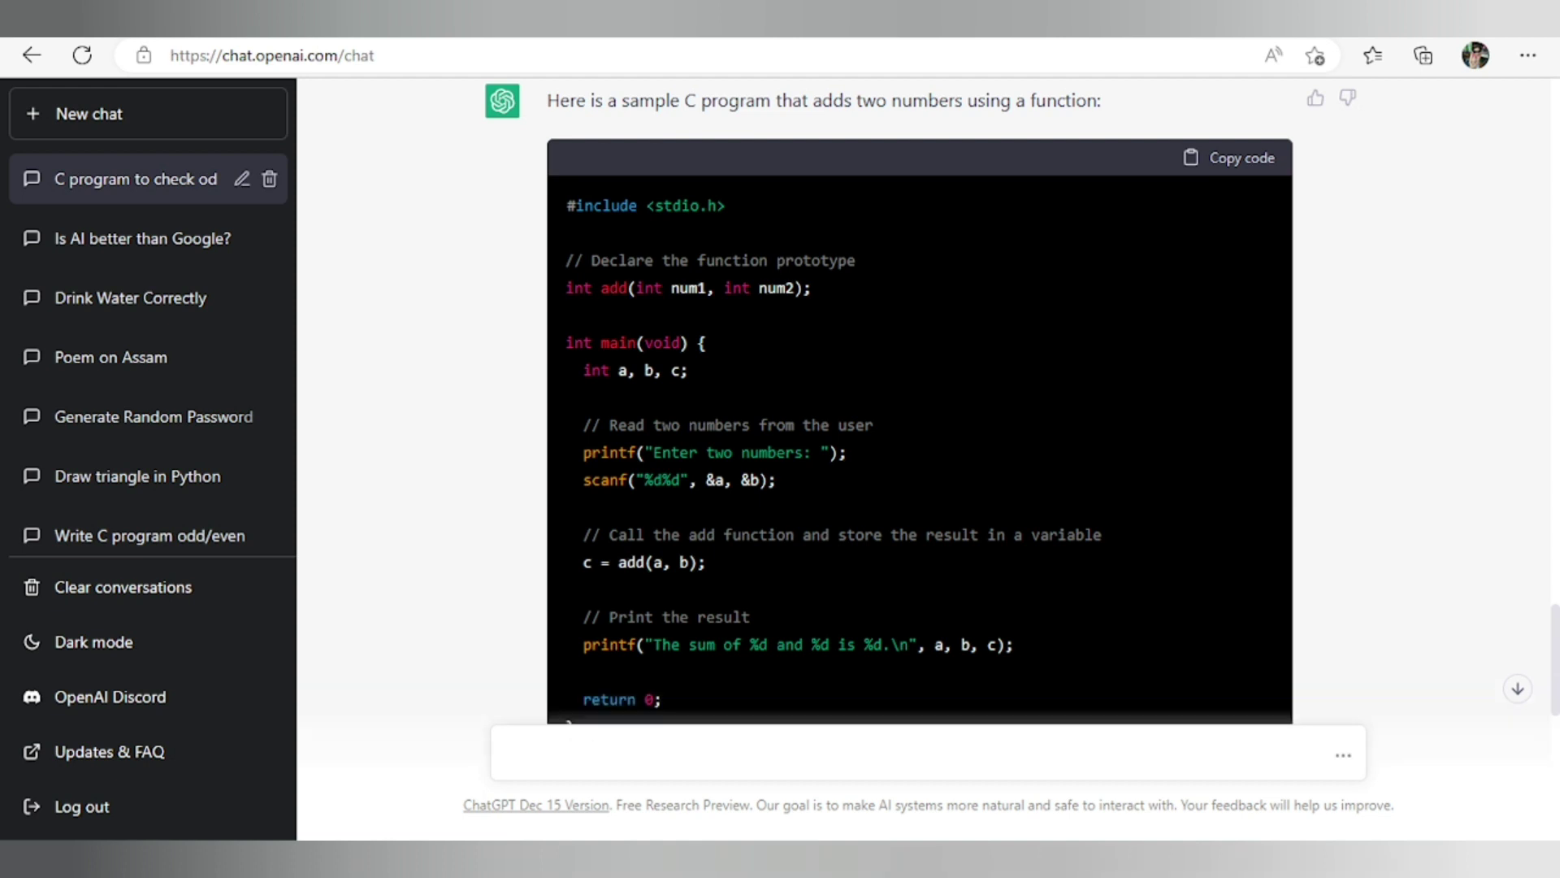
pyautogui.click(1517, 689)
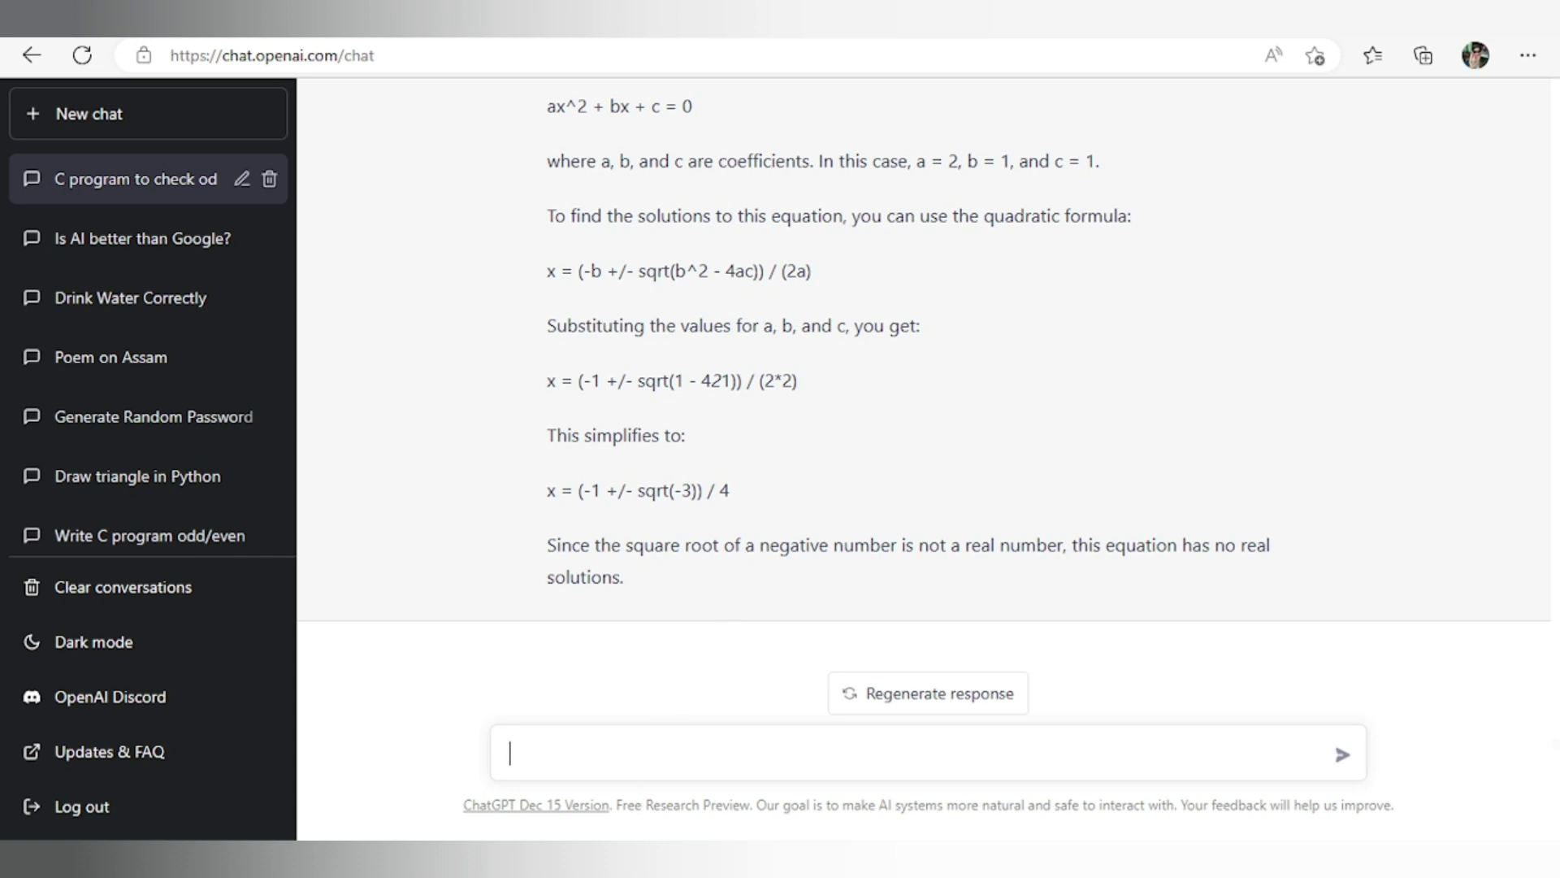
# Step: Send 'What is atom', then send 'Write a poem on Assam'
pyautogui.write('What is atom')
pyautogui.press('Return')
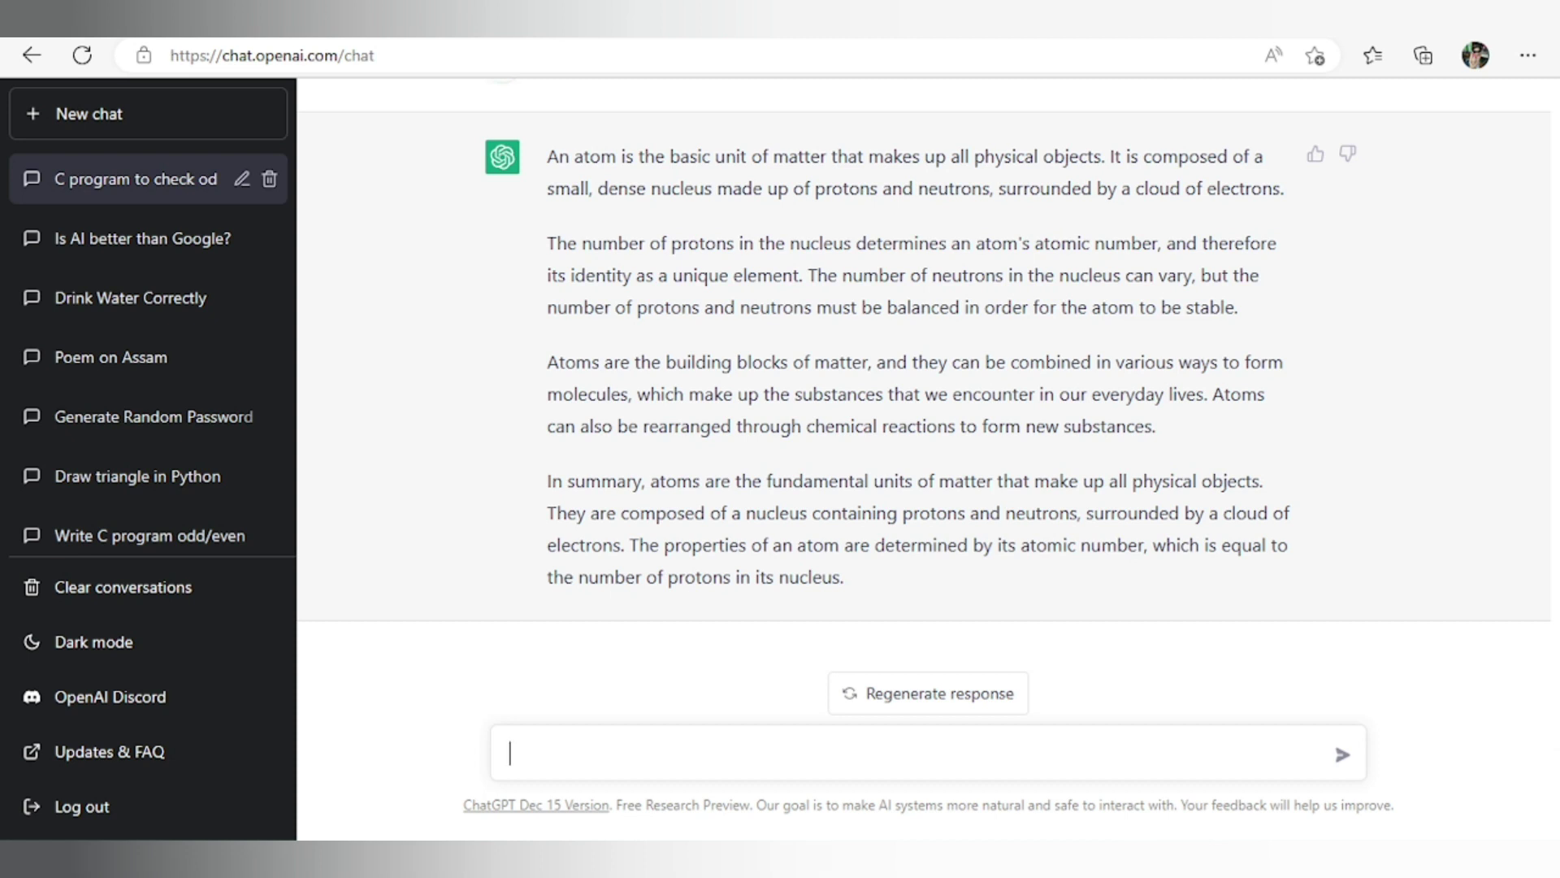
pyautogui.write('Write')
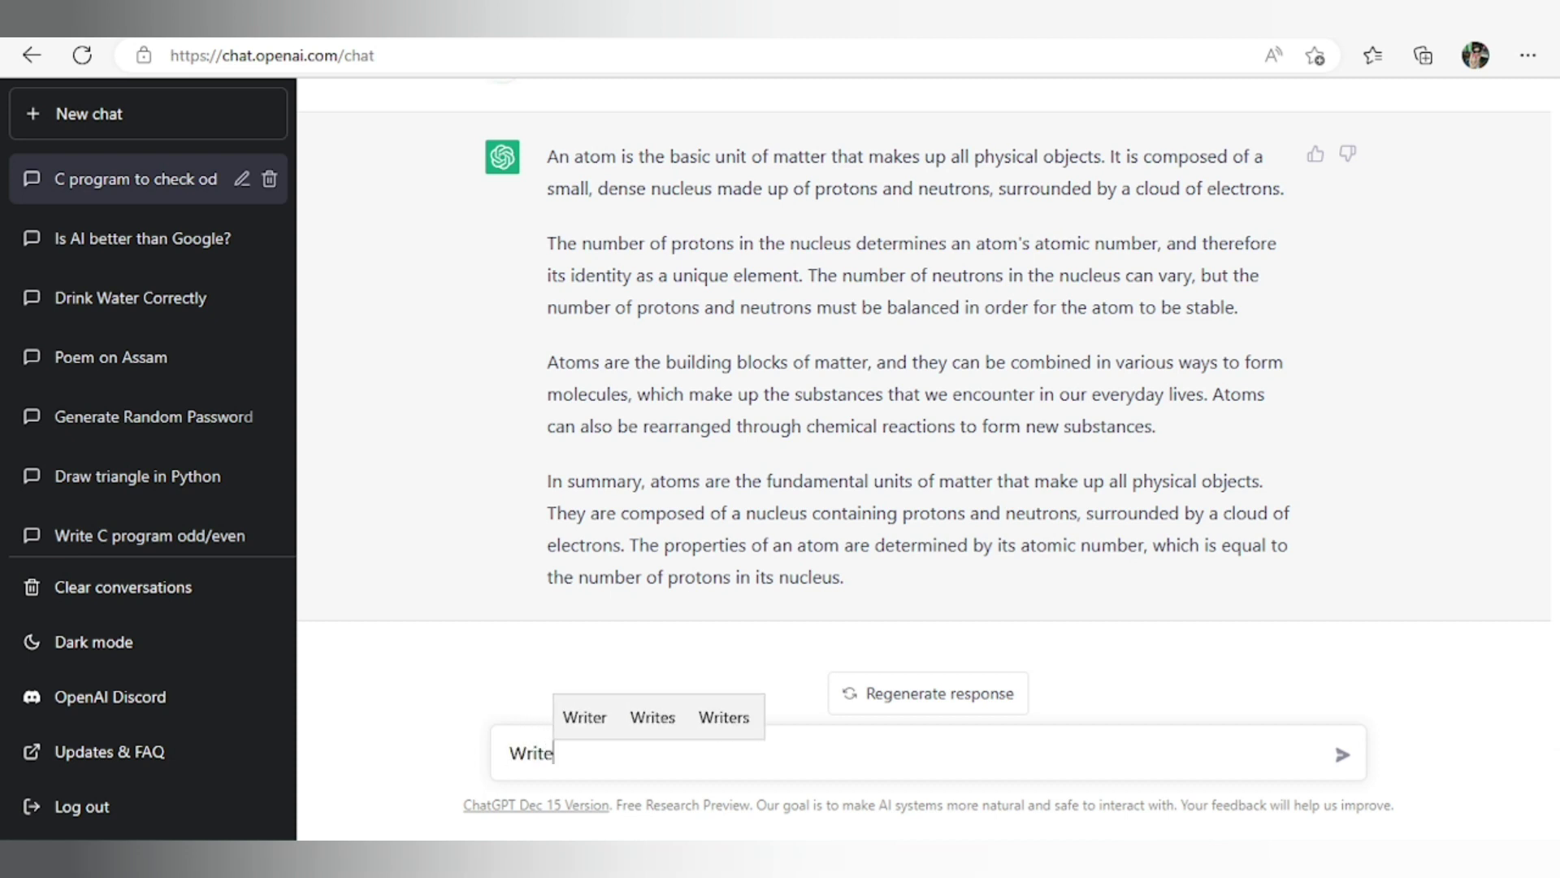
pyautogui.write(' a poe')
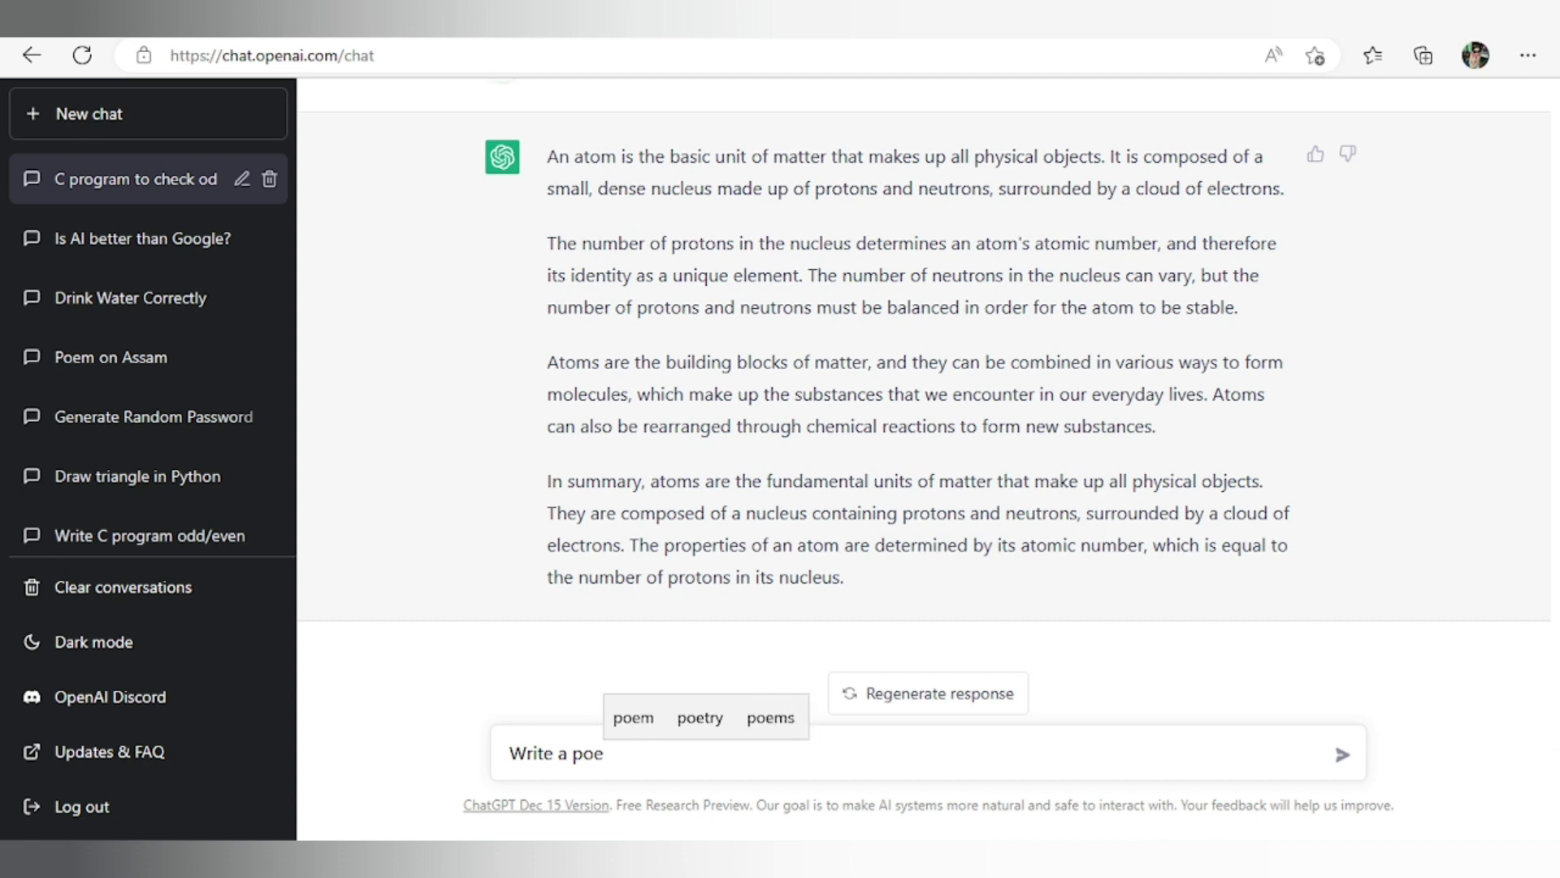
pyautogui.write('m on ')
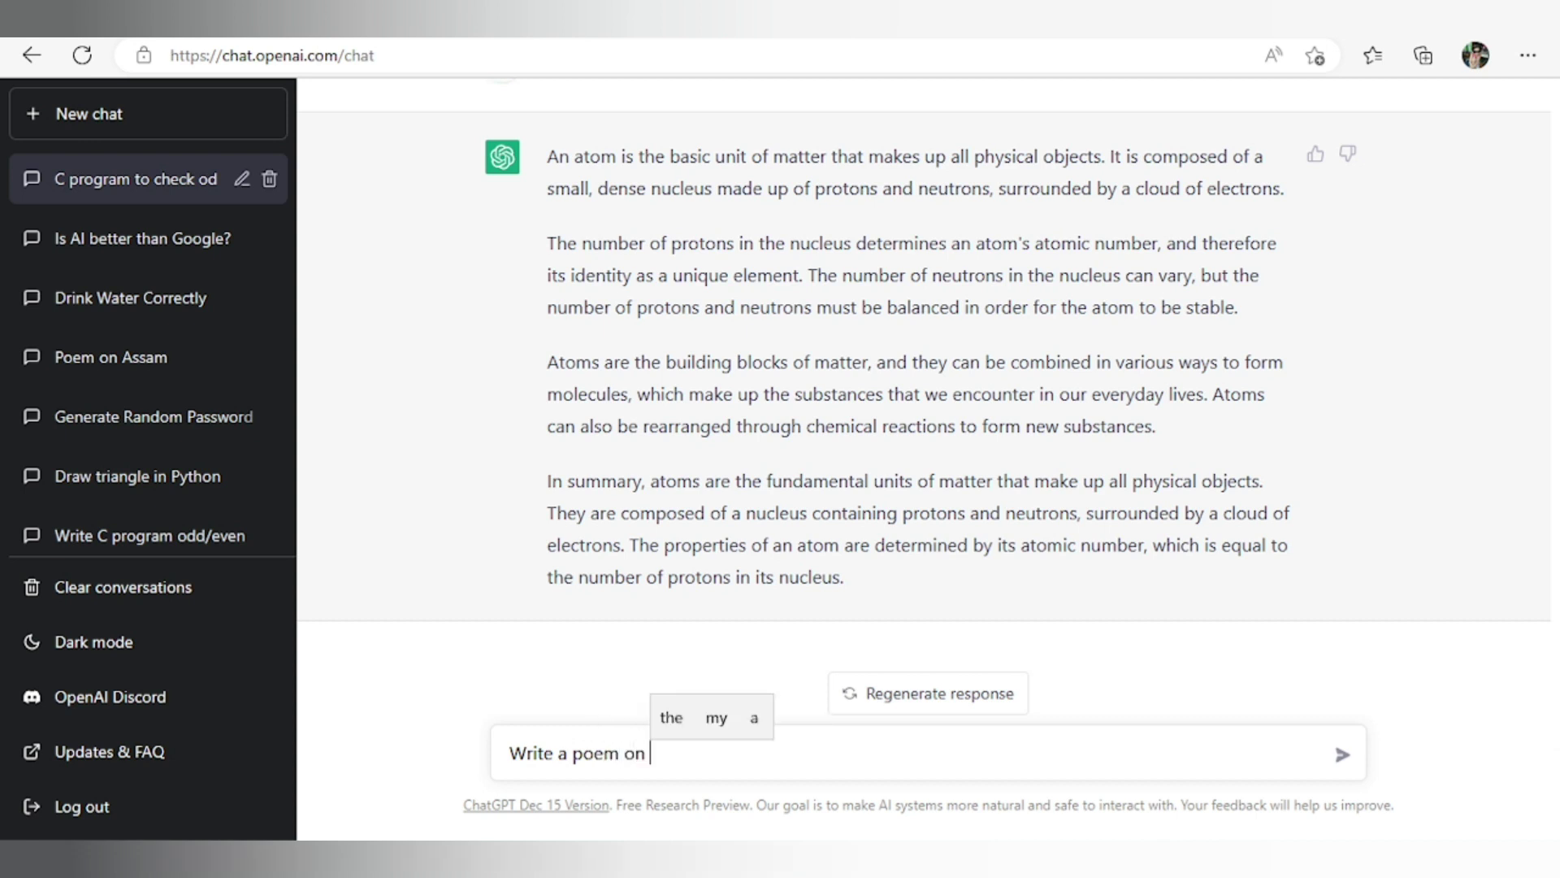
pyautogui.write('Assam')
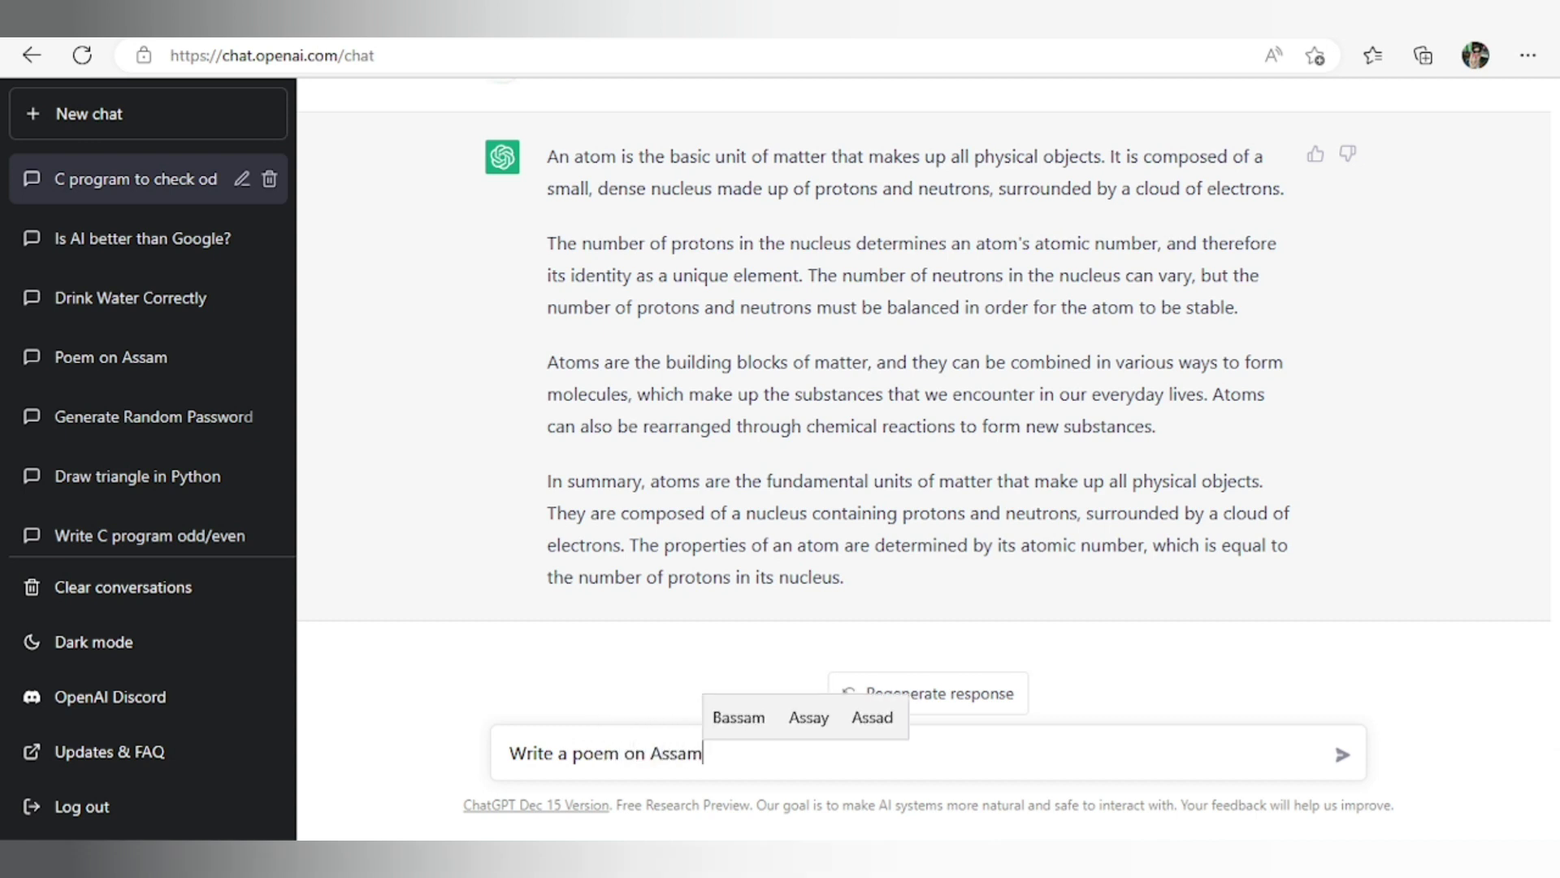
pyautogui.press('Return')
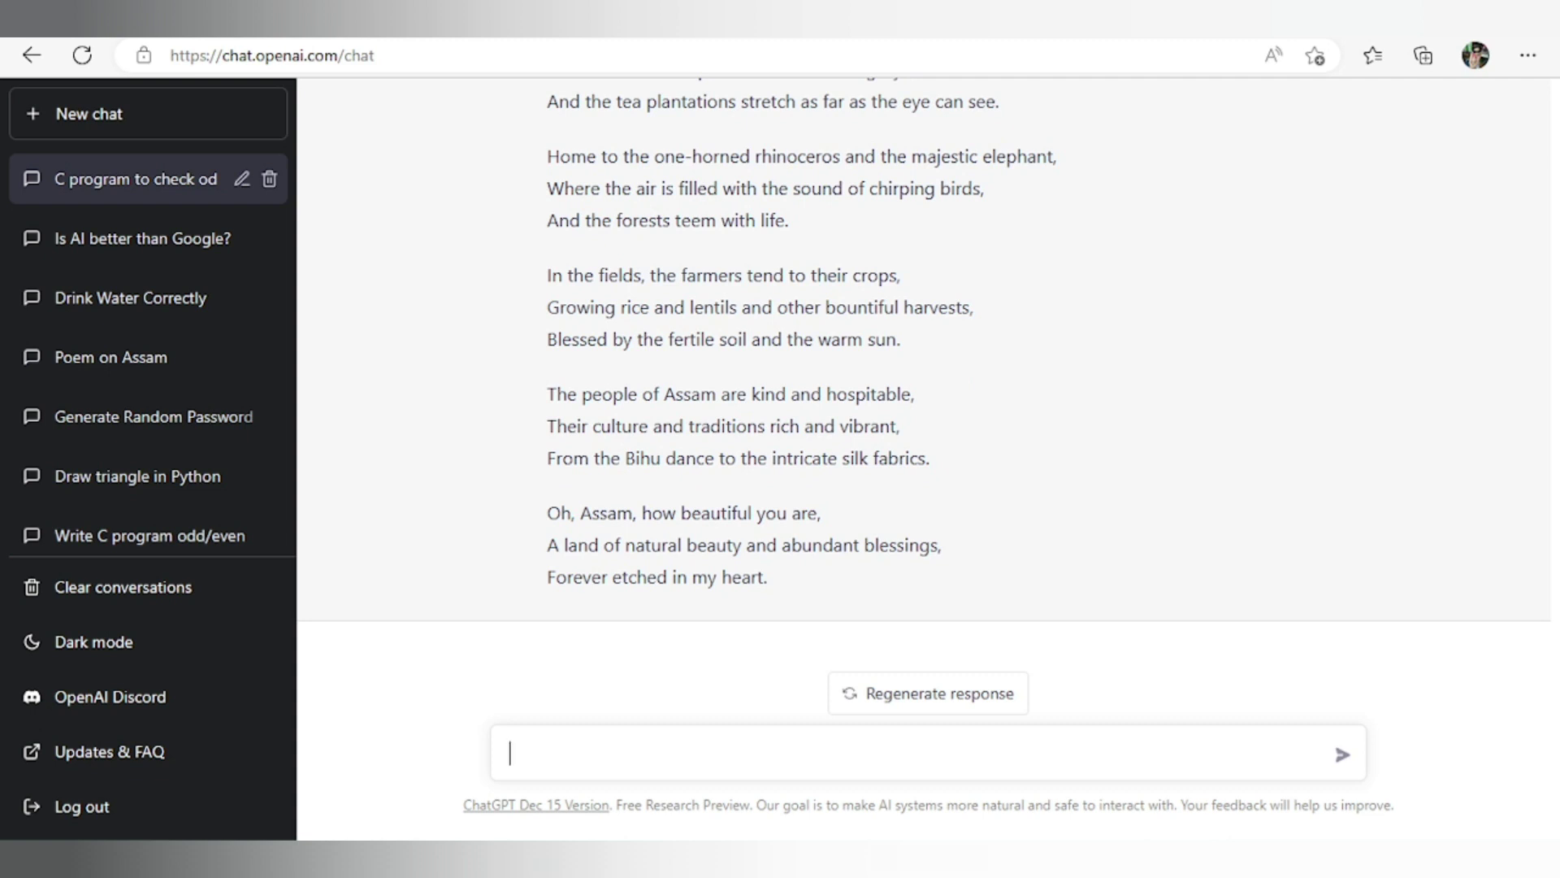
# Step: Ask ChatGPT 'Who are you?'
pyautogui.write('W')
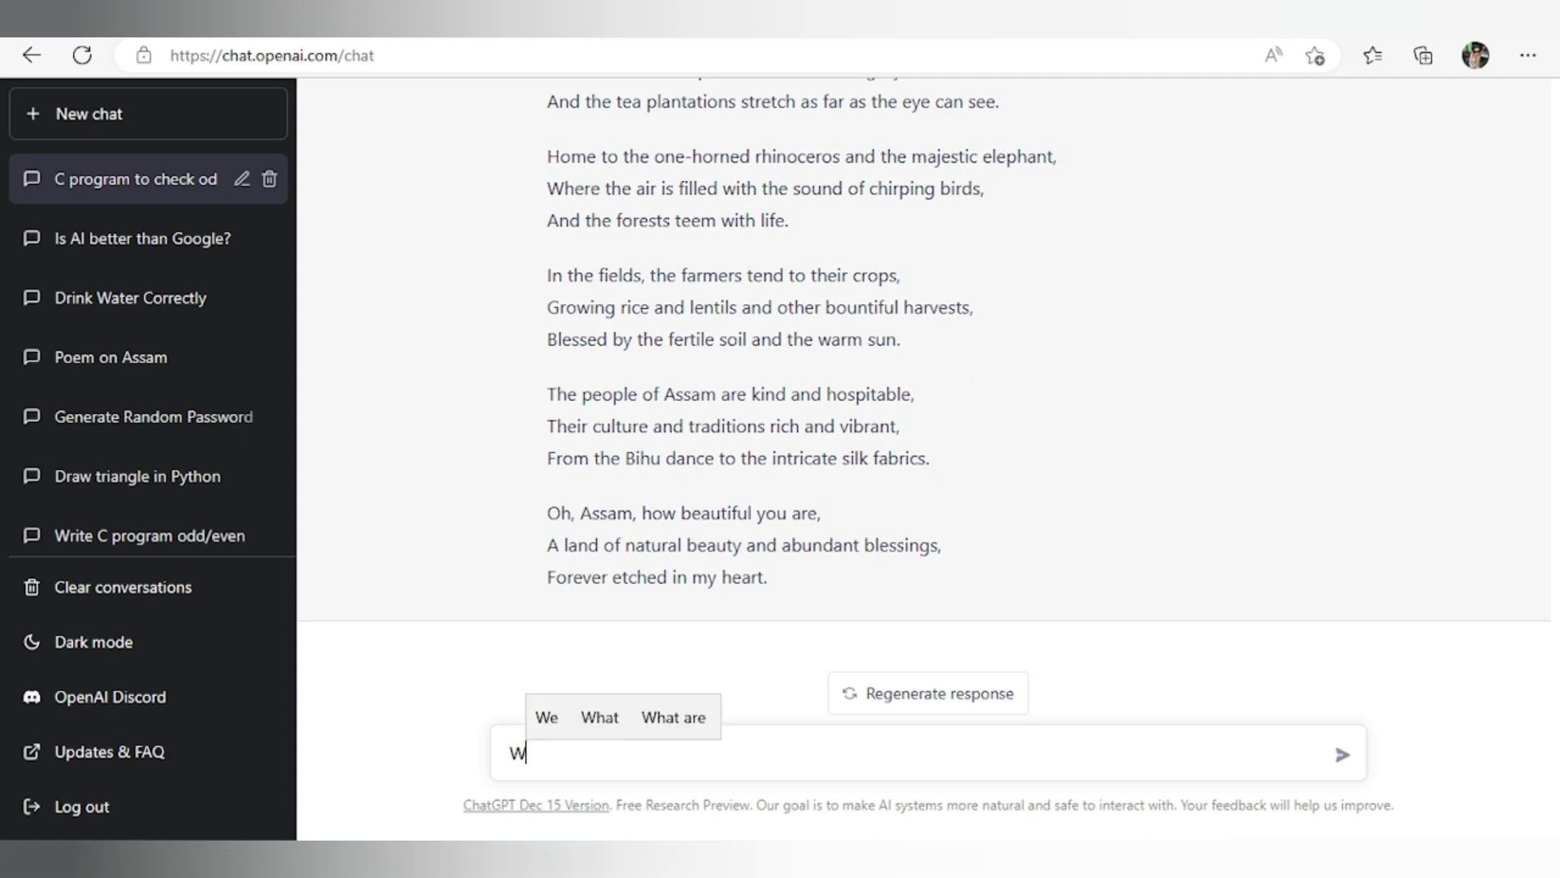
pyautogui.write('ho are you')
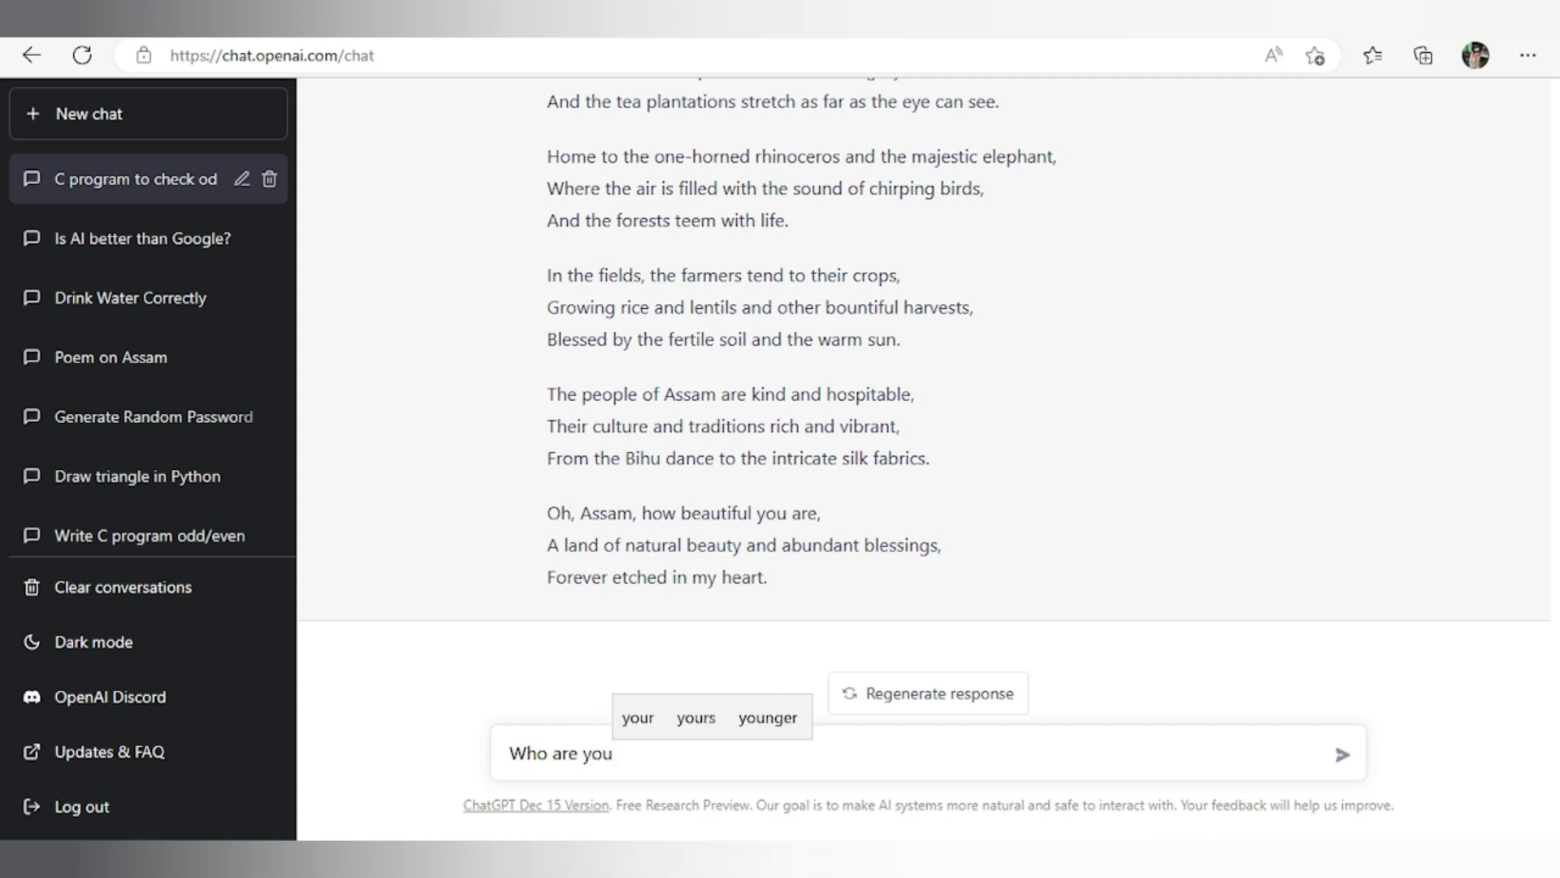
pyautogui.write('?')
pyautogui.press('Return')
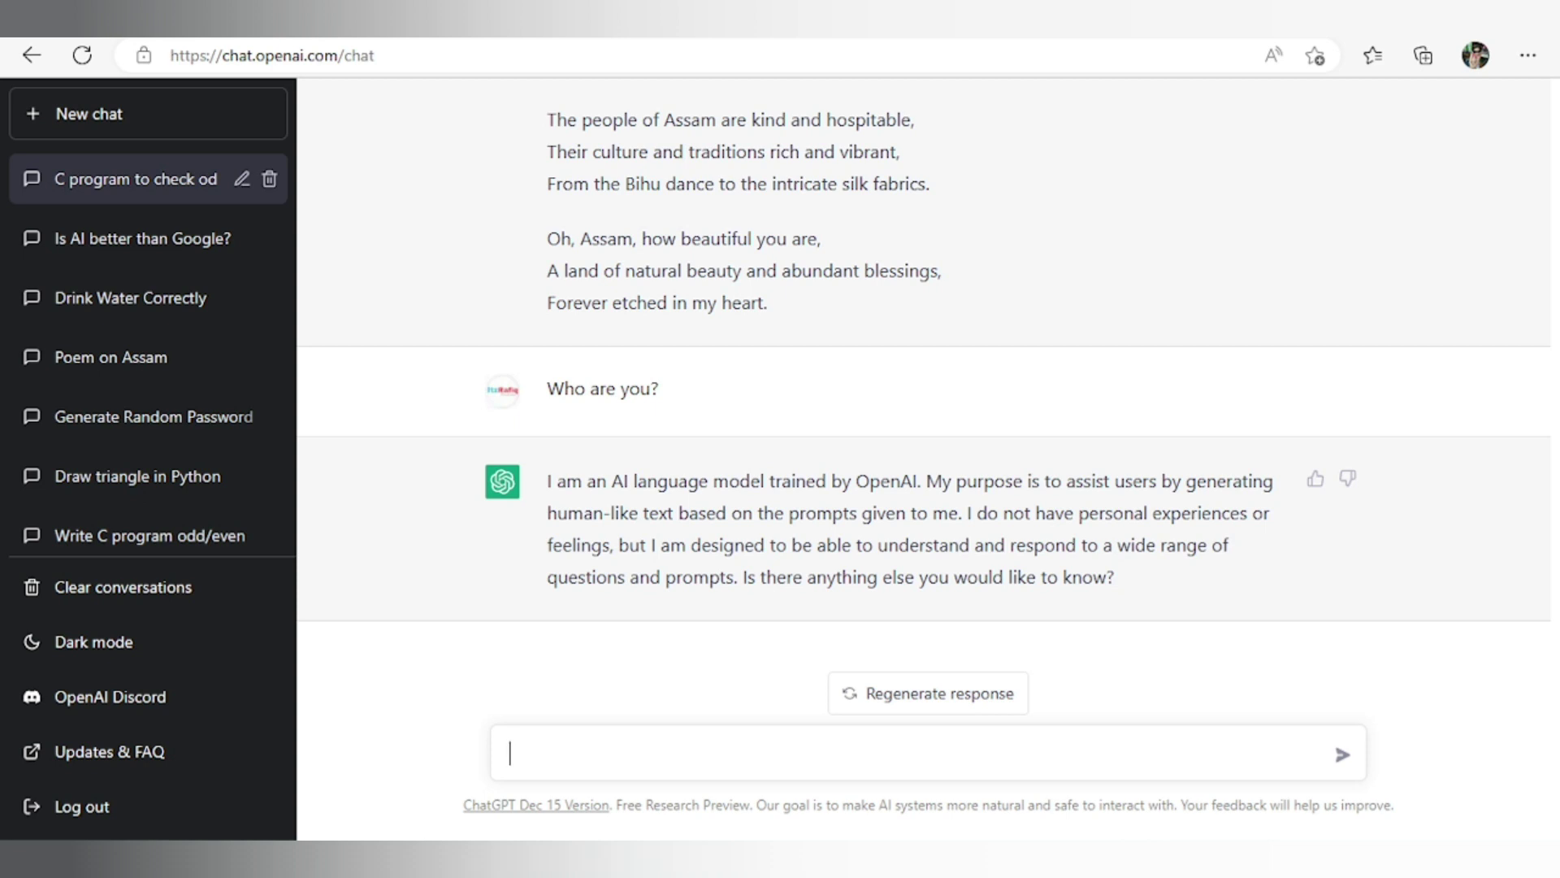
# Step: Ask ChatGPT 'fifa wc 2022 winners'
pyautogui.write('fif')
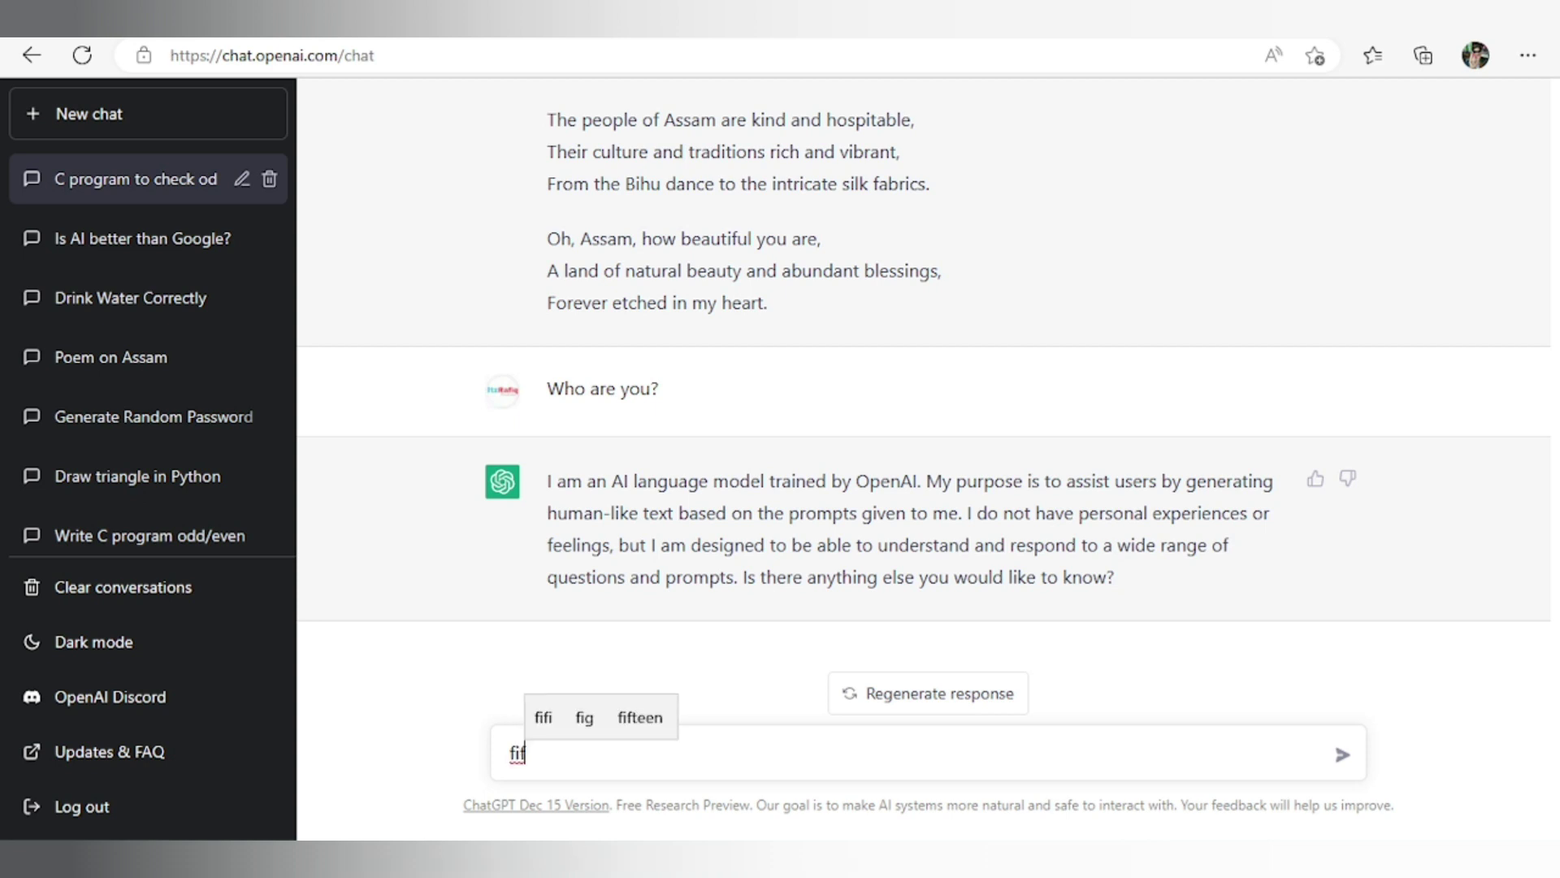
pyautogui.write('a wc 2022 winners')
pyautogui.press('Return')
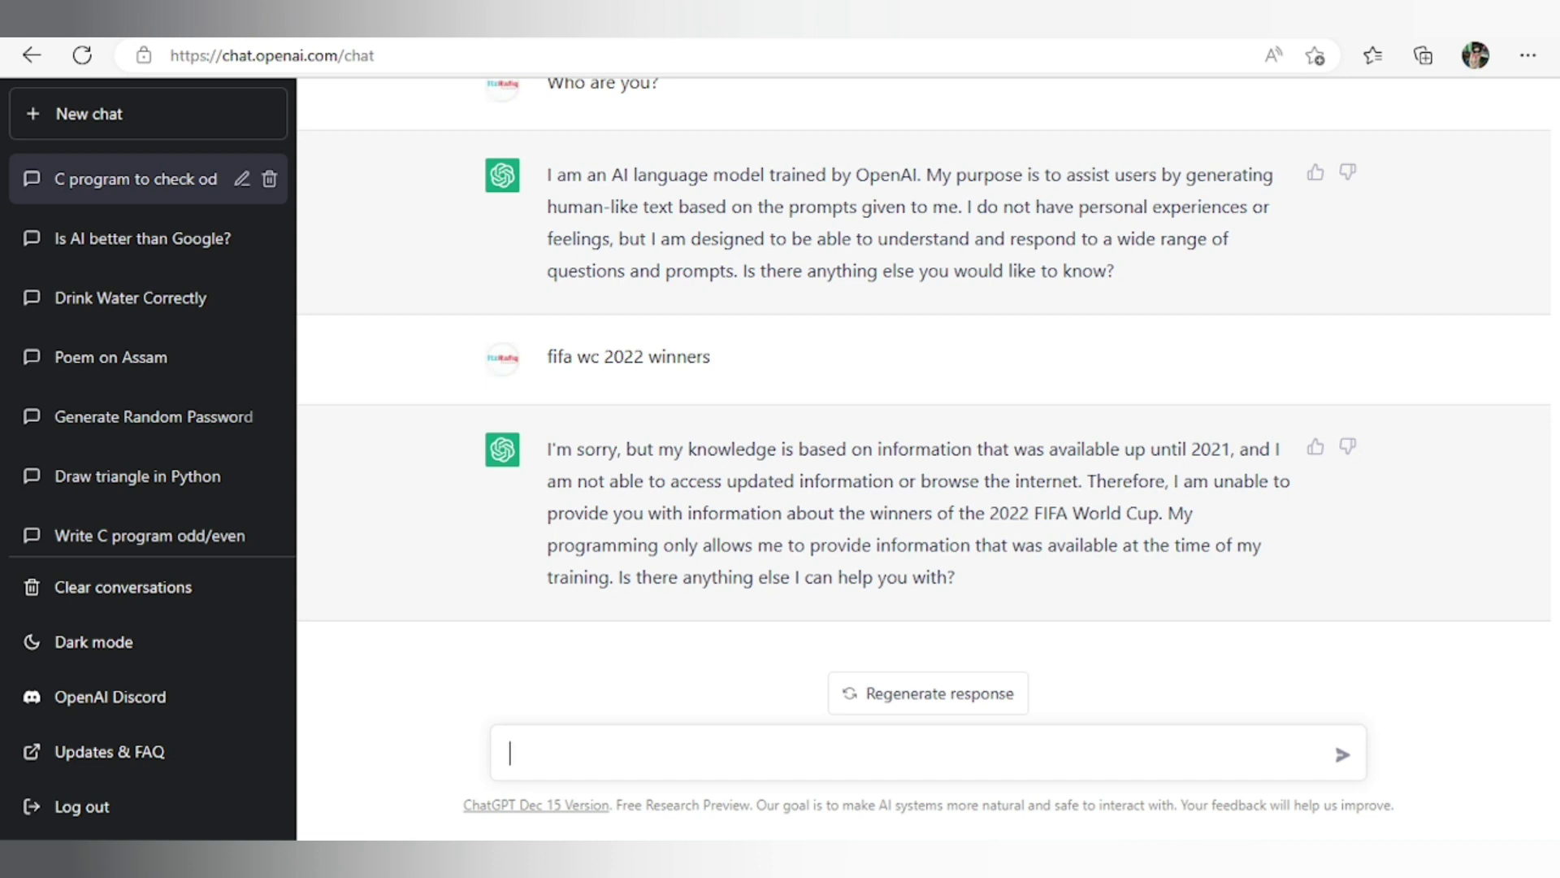
# Step: Request HTML code for a table storing students' information, then scroll up to the code
pyautogui.write('rit')
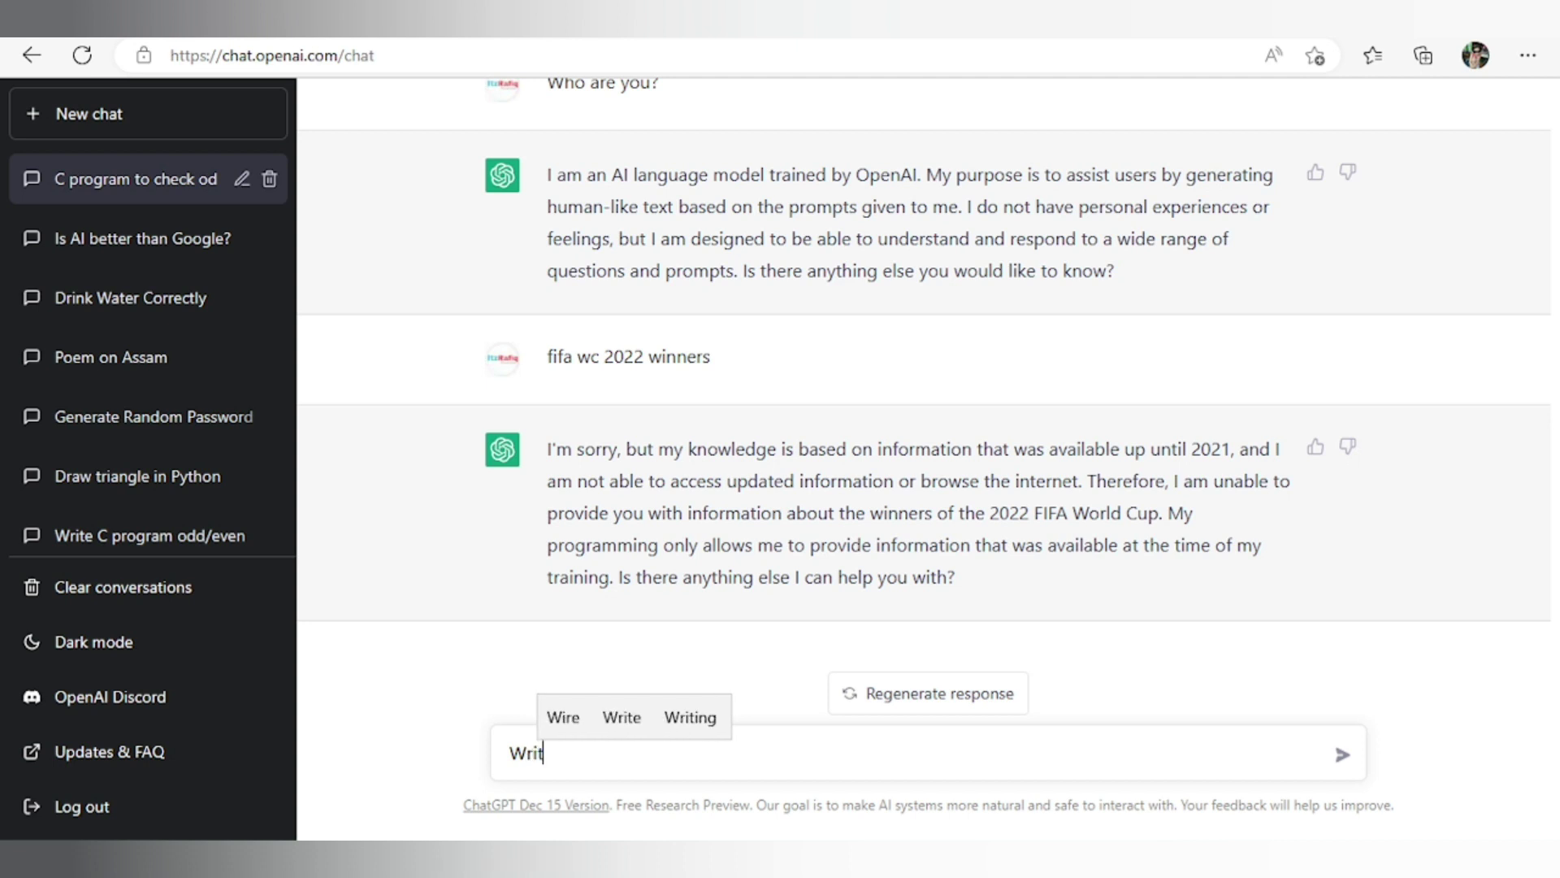
pyautogui.write('a ht')
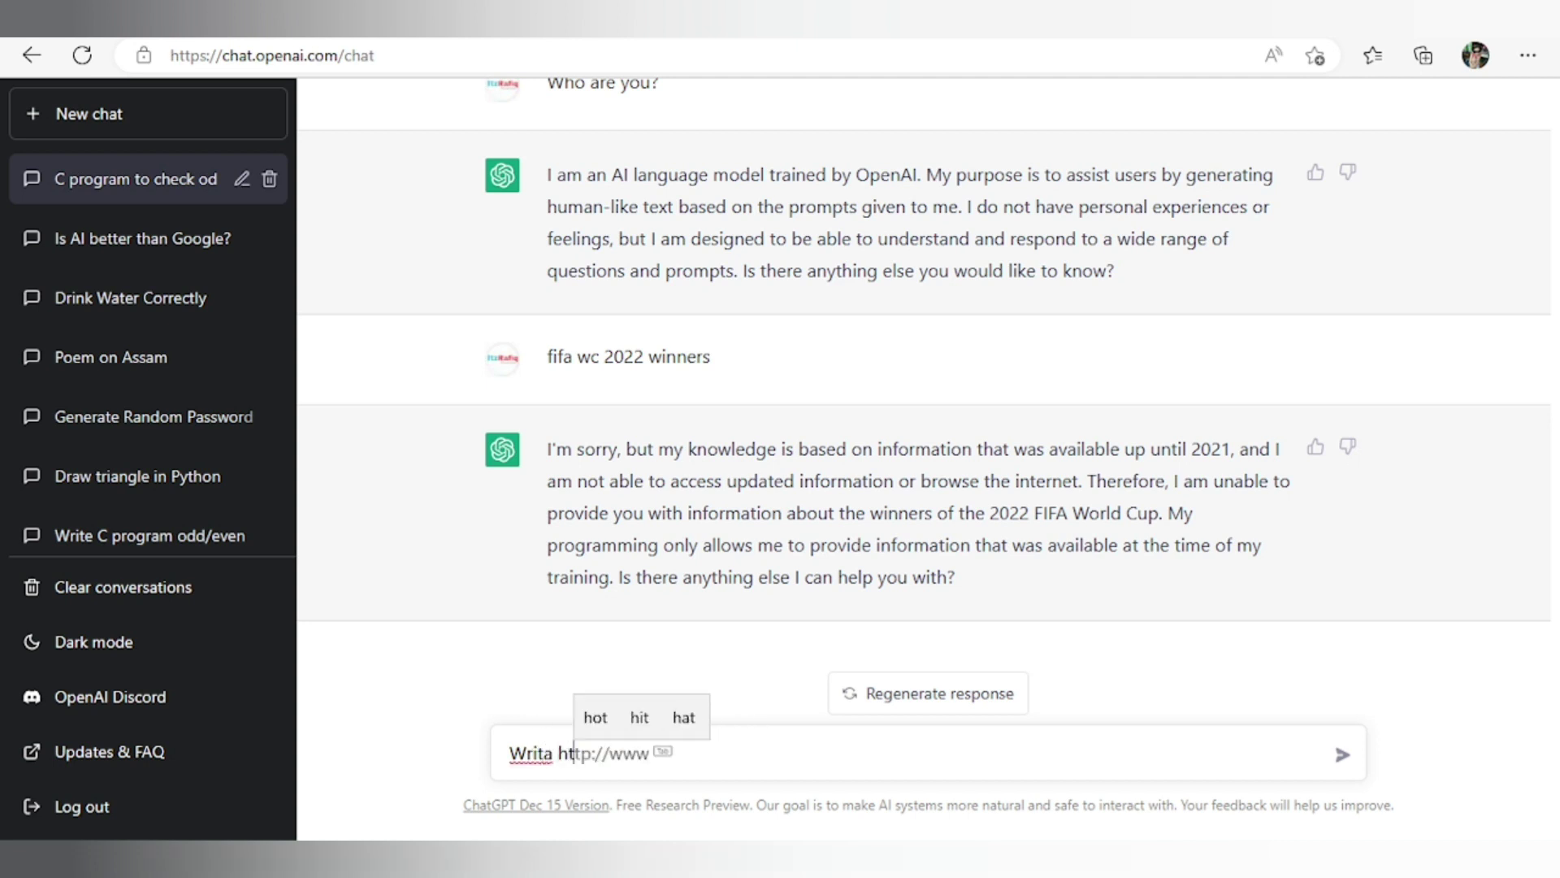
pyautogui.write('ml co')
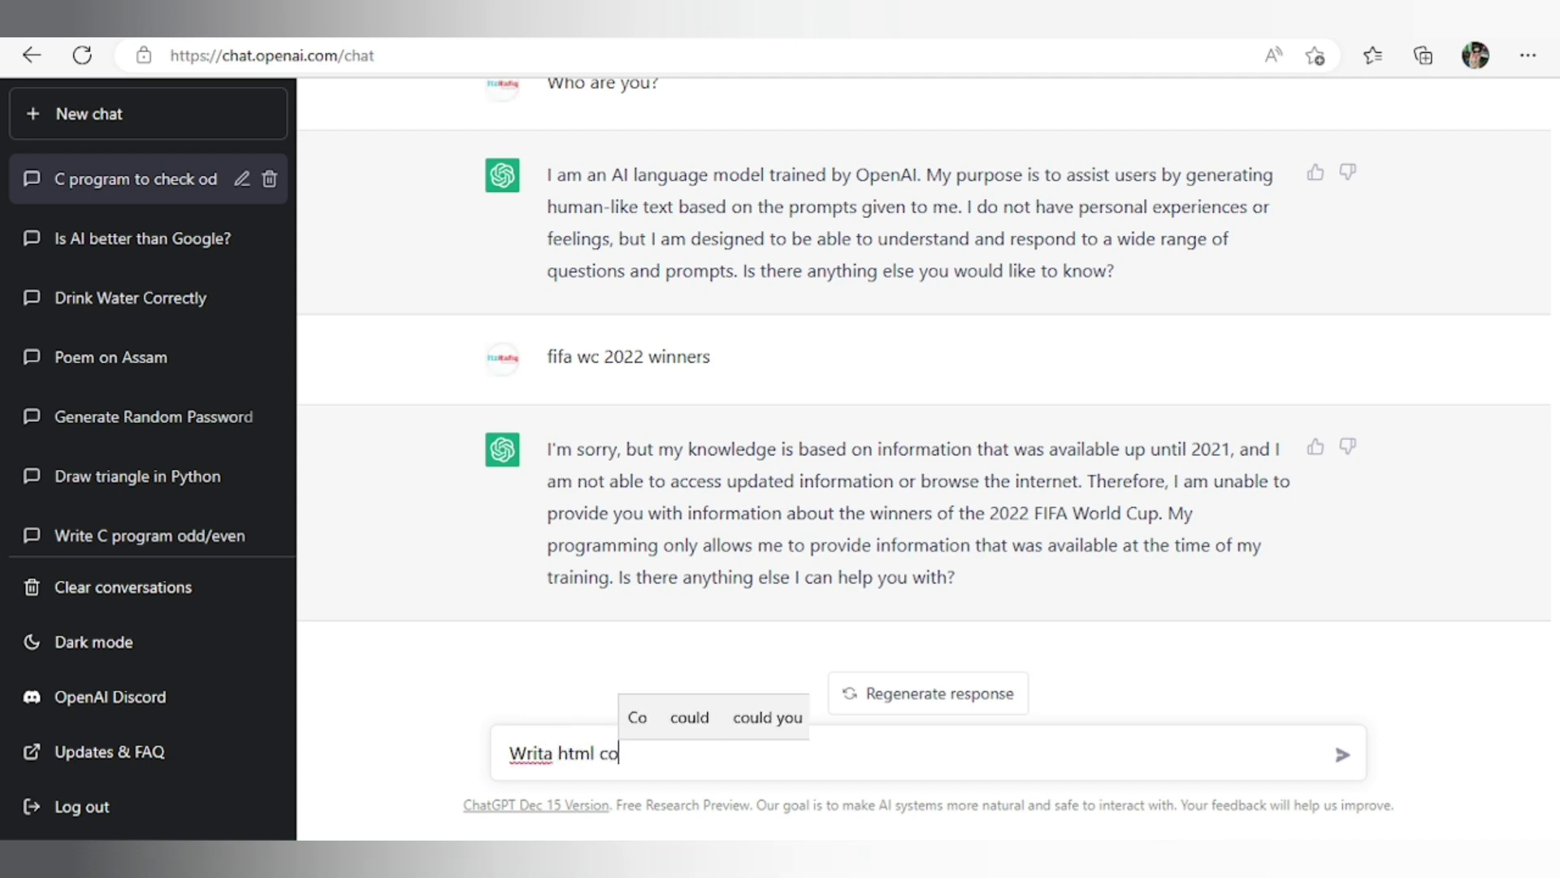
pyautogui.write('de to ')
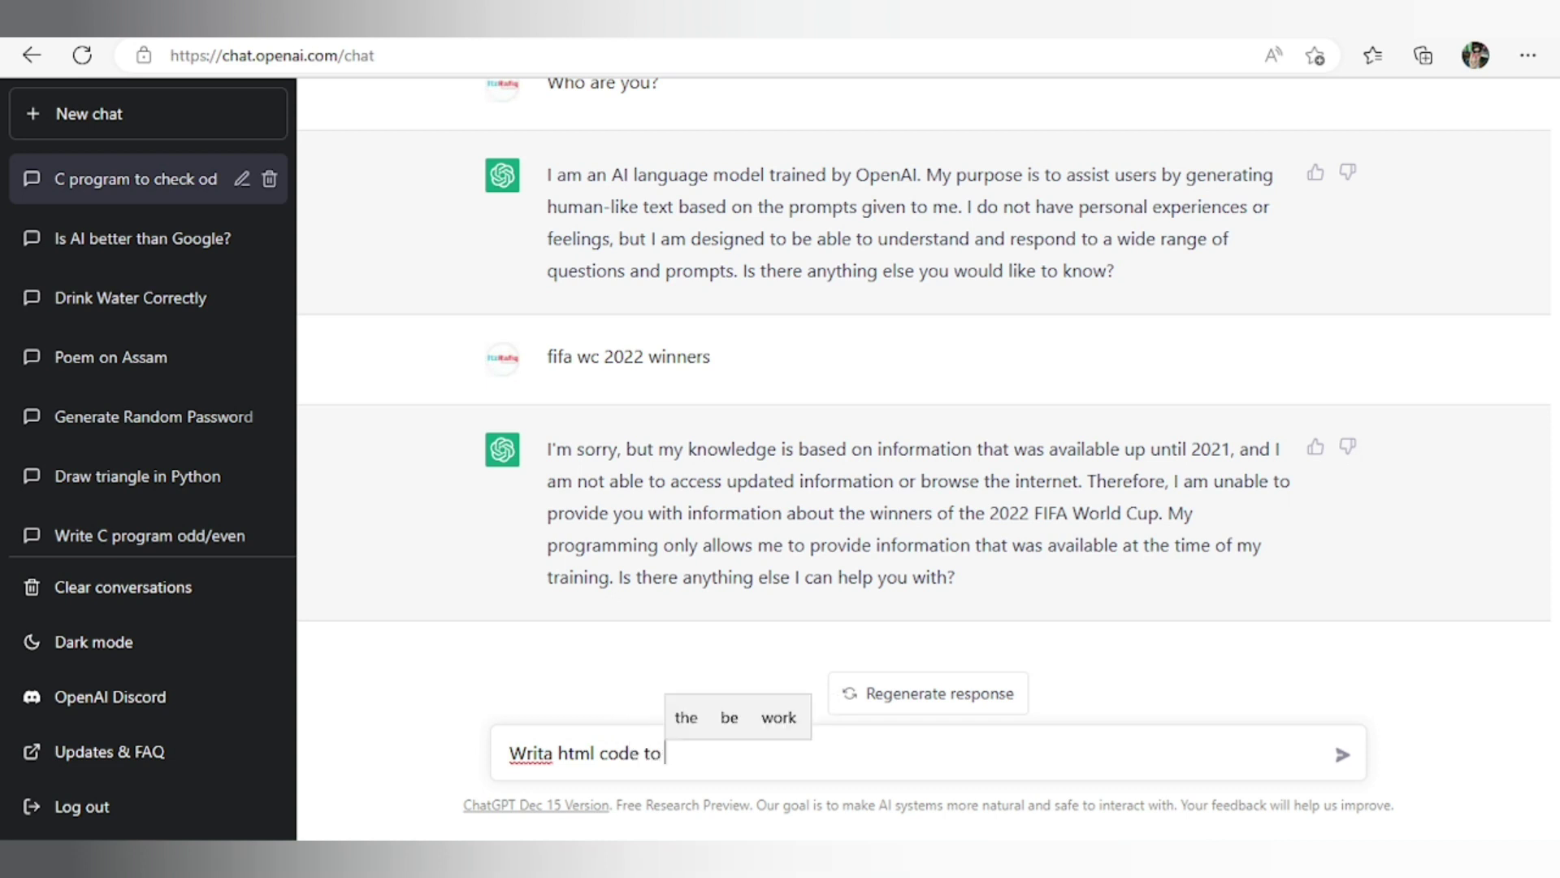
pyautogui.write('create ')
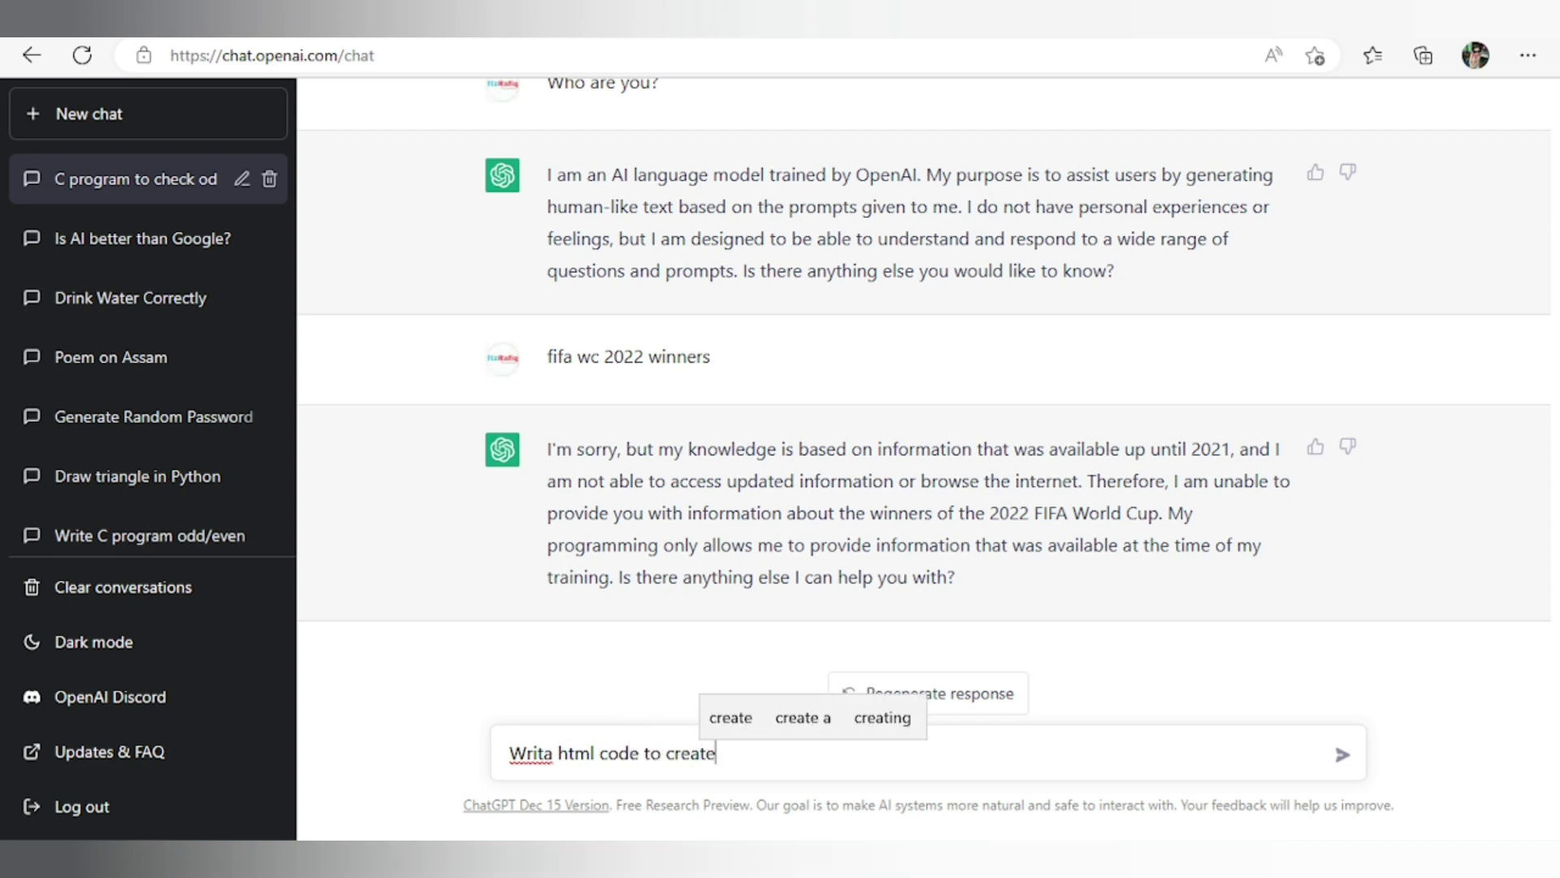
pyautogui.write('a ta')
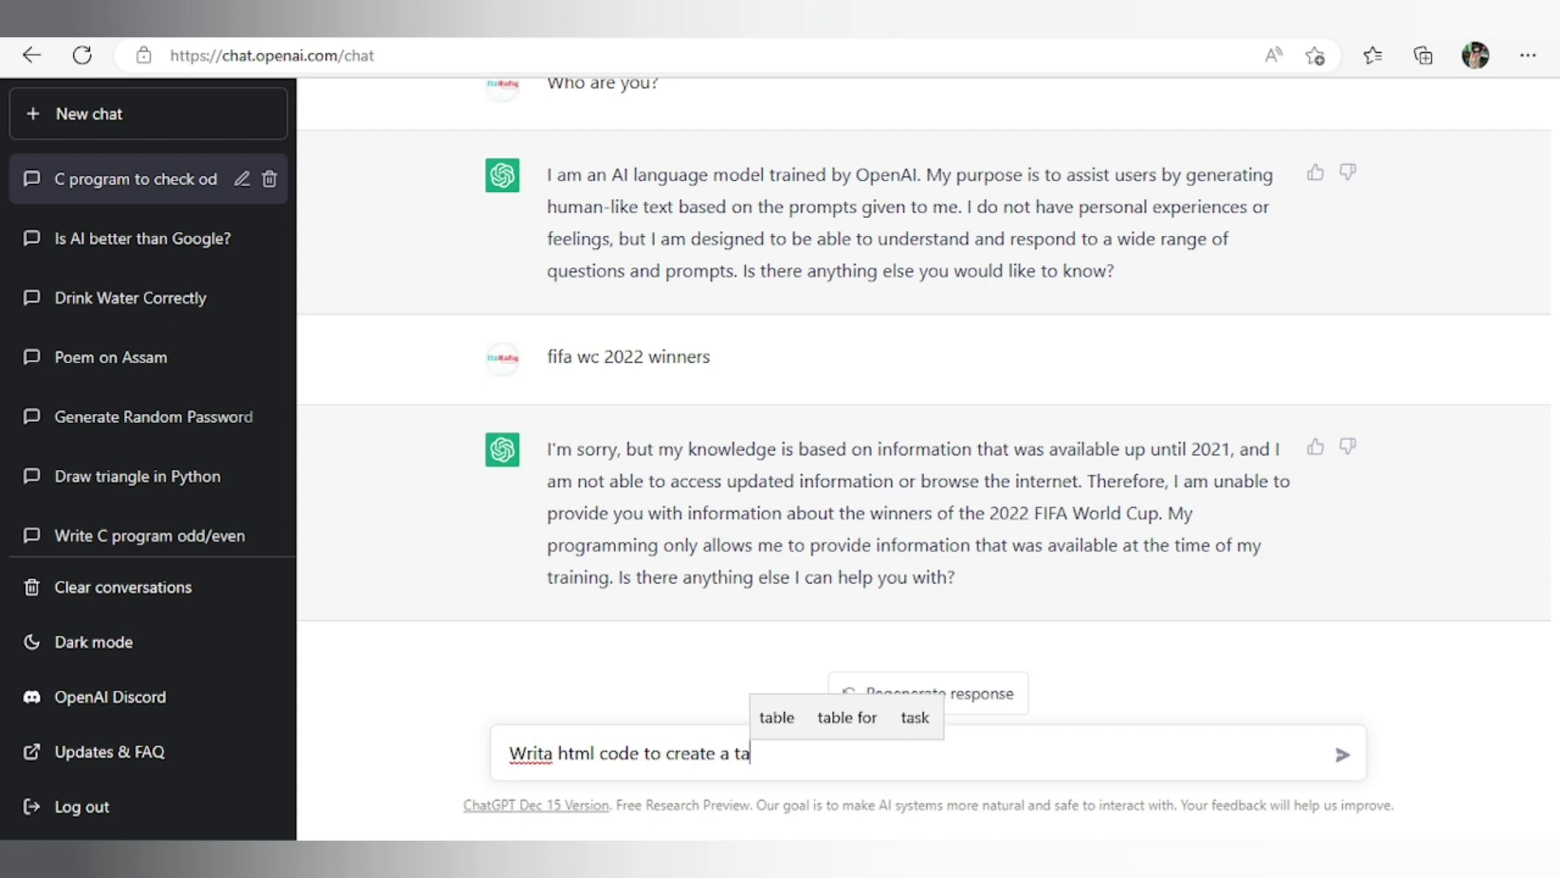
pyautogui.write('ble w')
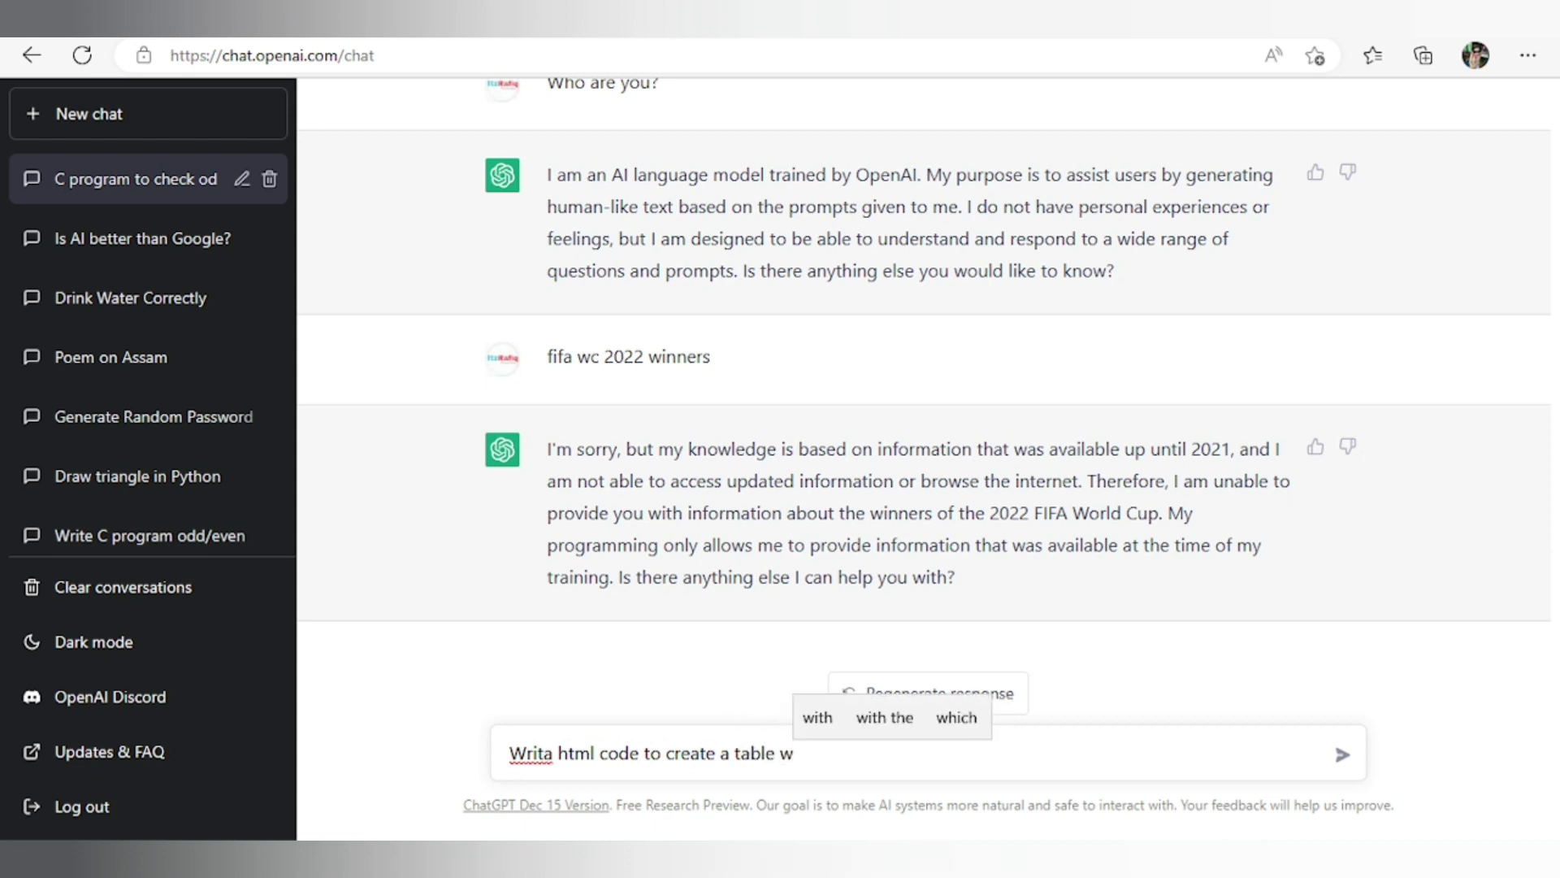
pyautogui.write('hich s')
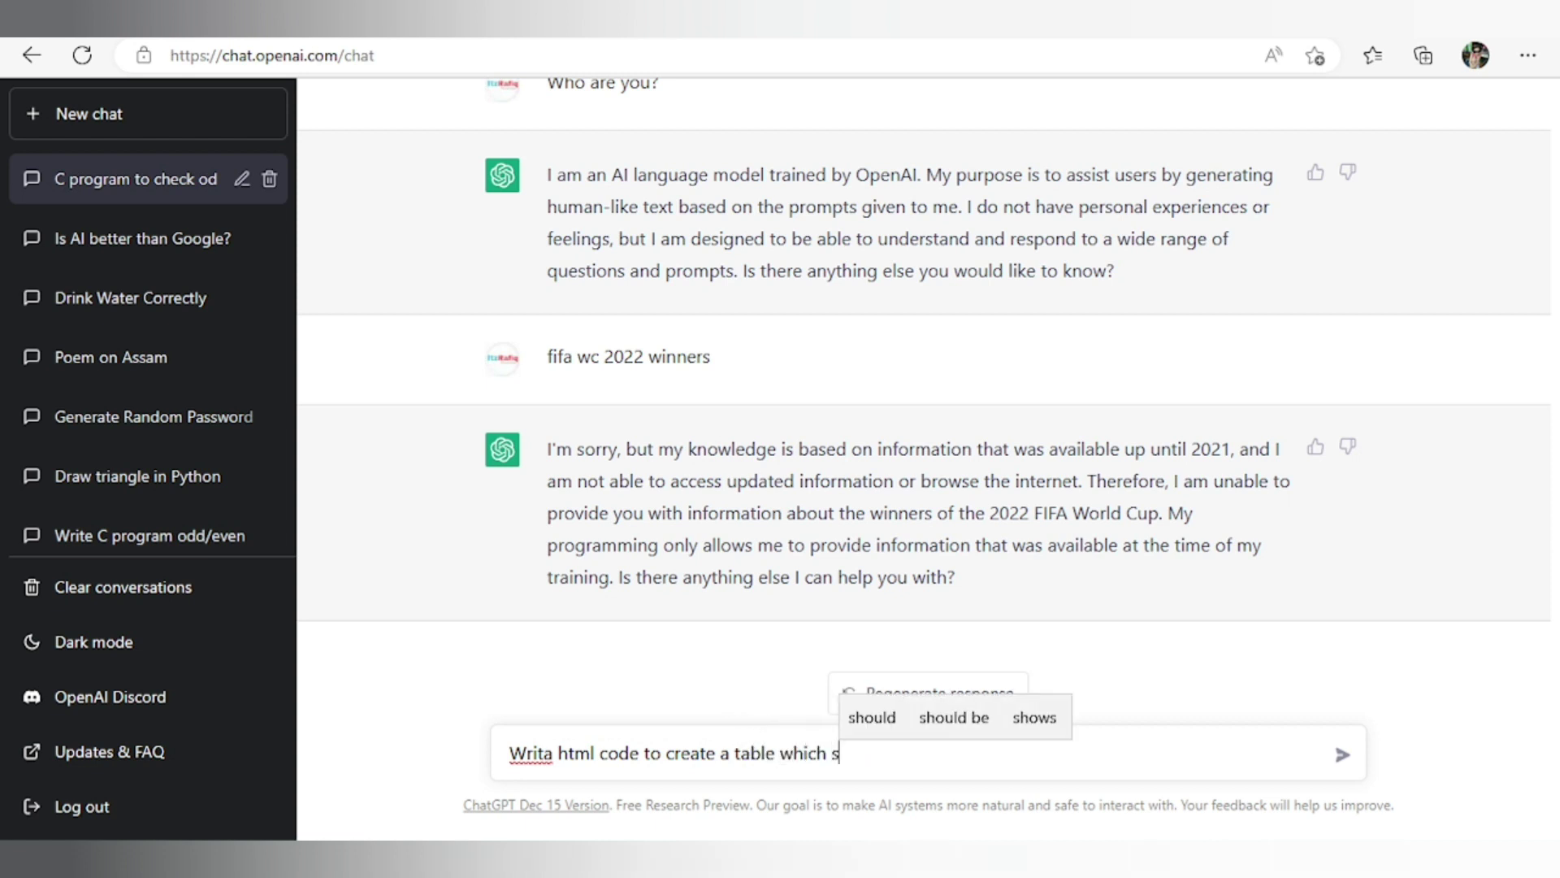
pyautogui.write('tore stu')
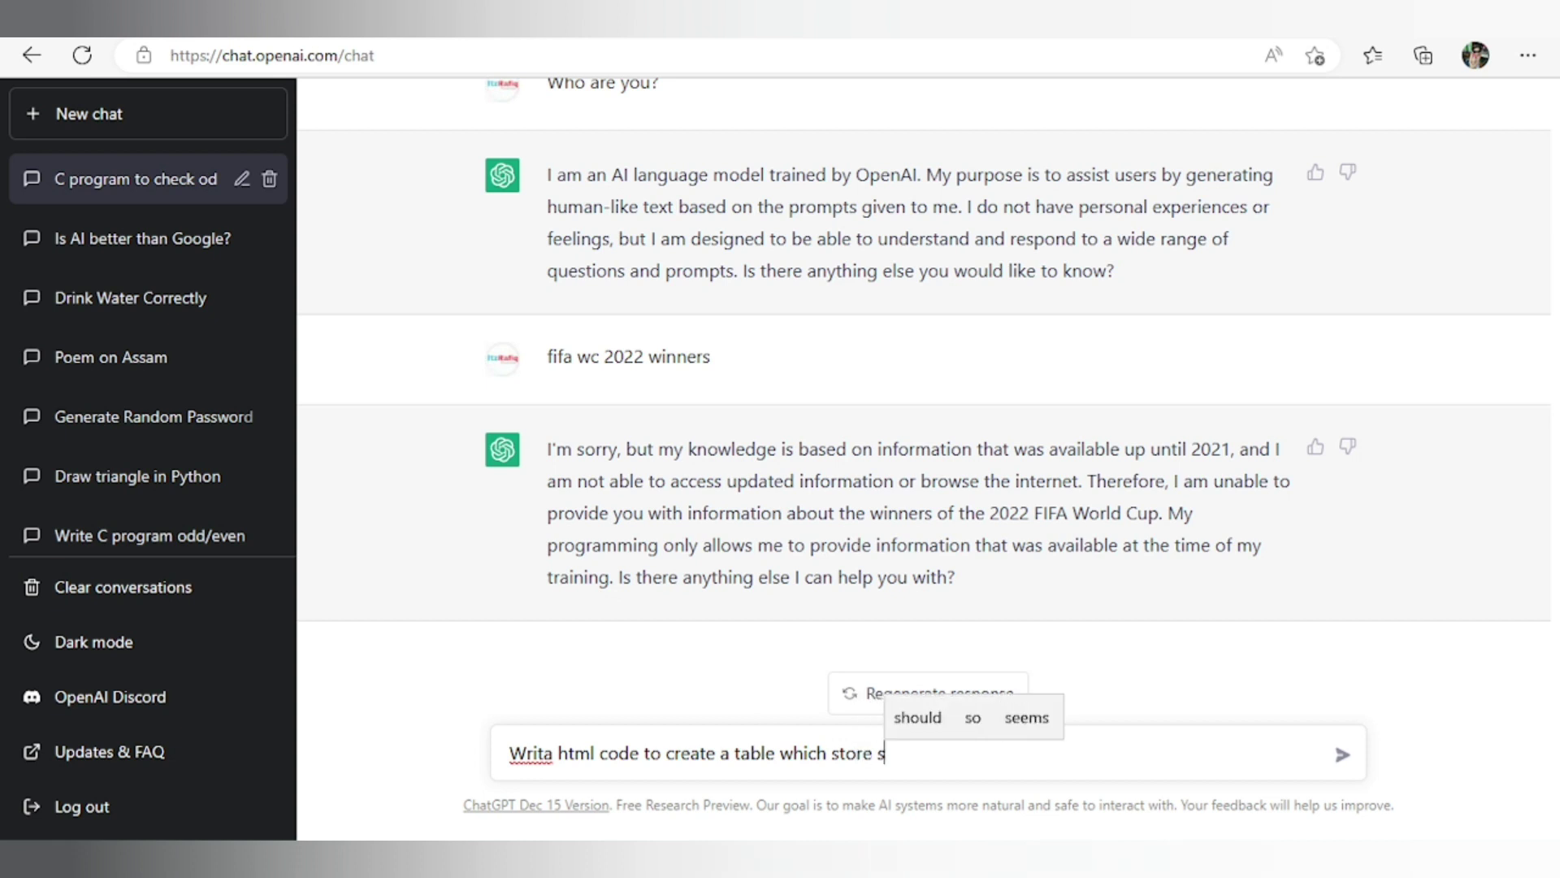
pyautogui.write('dents information')
pyautogui.press('Return')
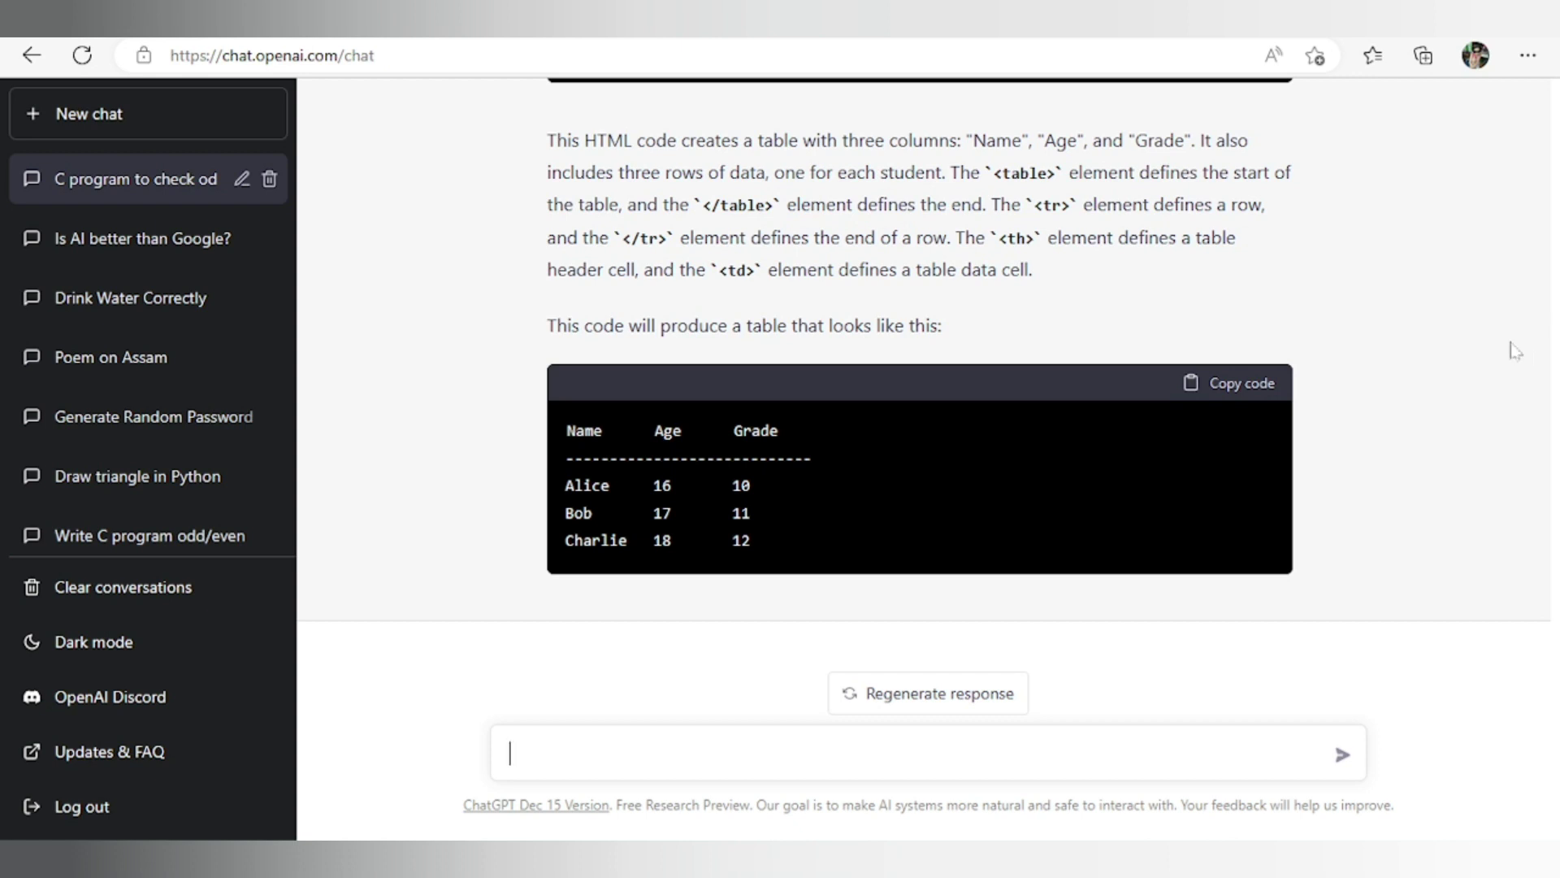
pyautogui.scroll(8, 1542, 347)
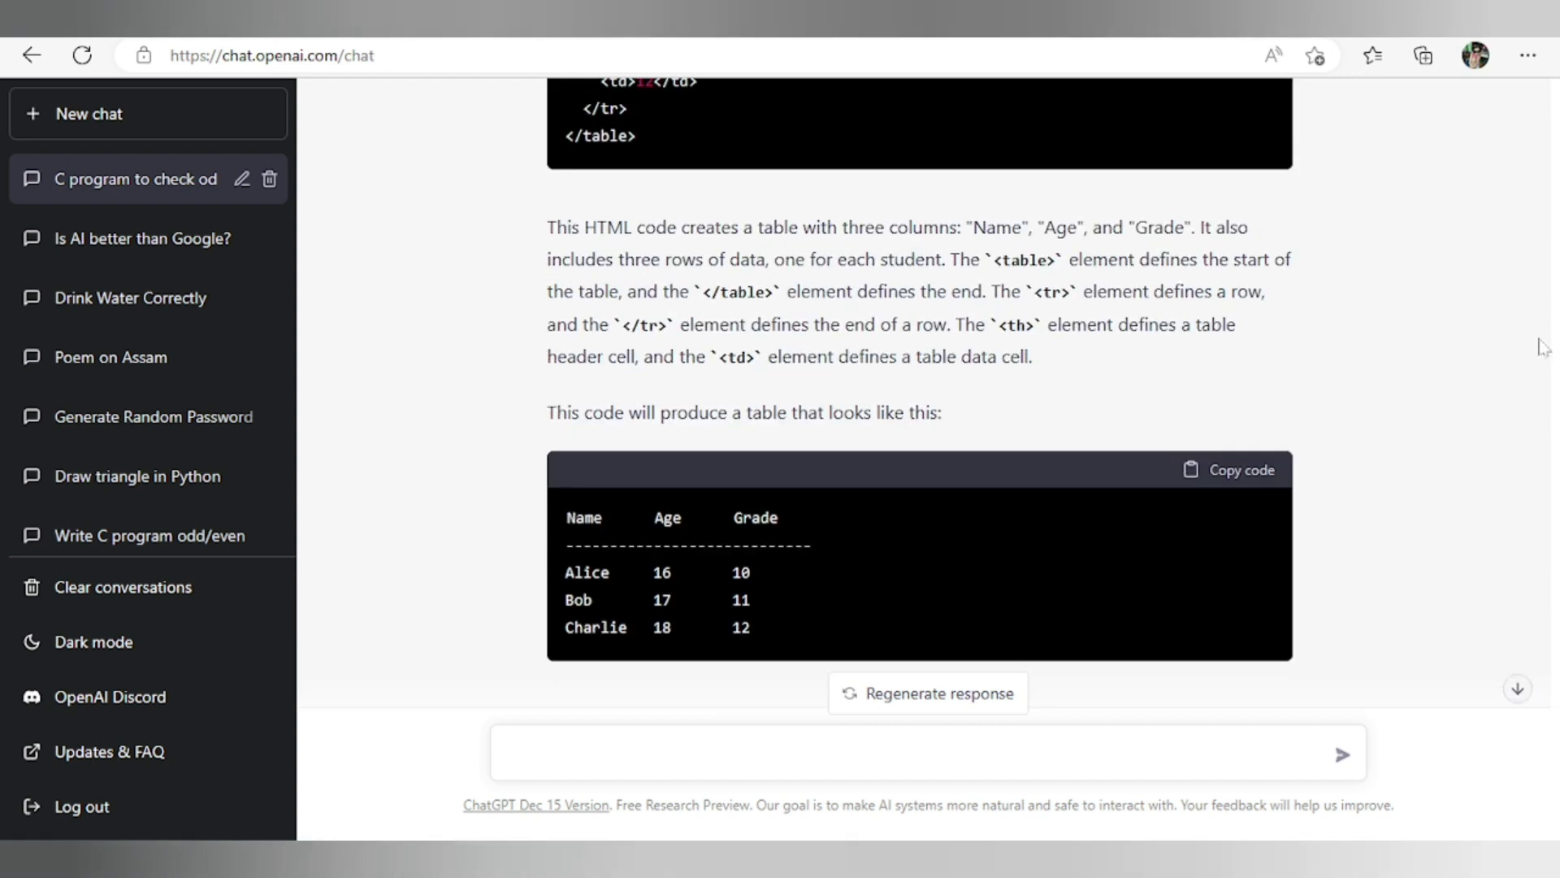
pyautogui.scroll(1, 1543, 347)
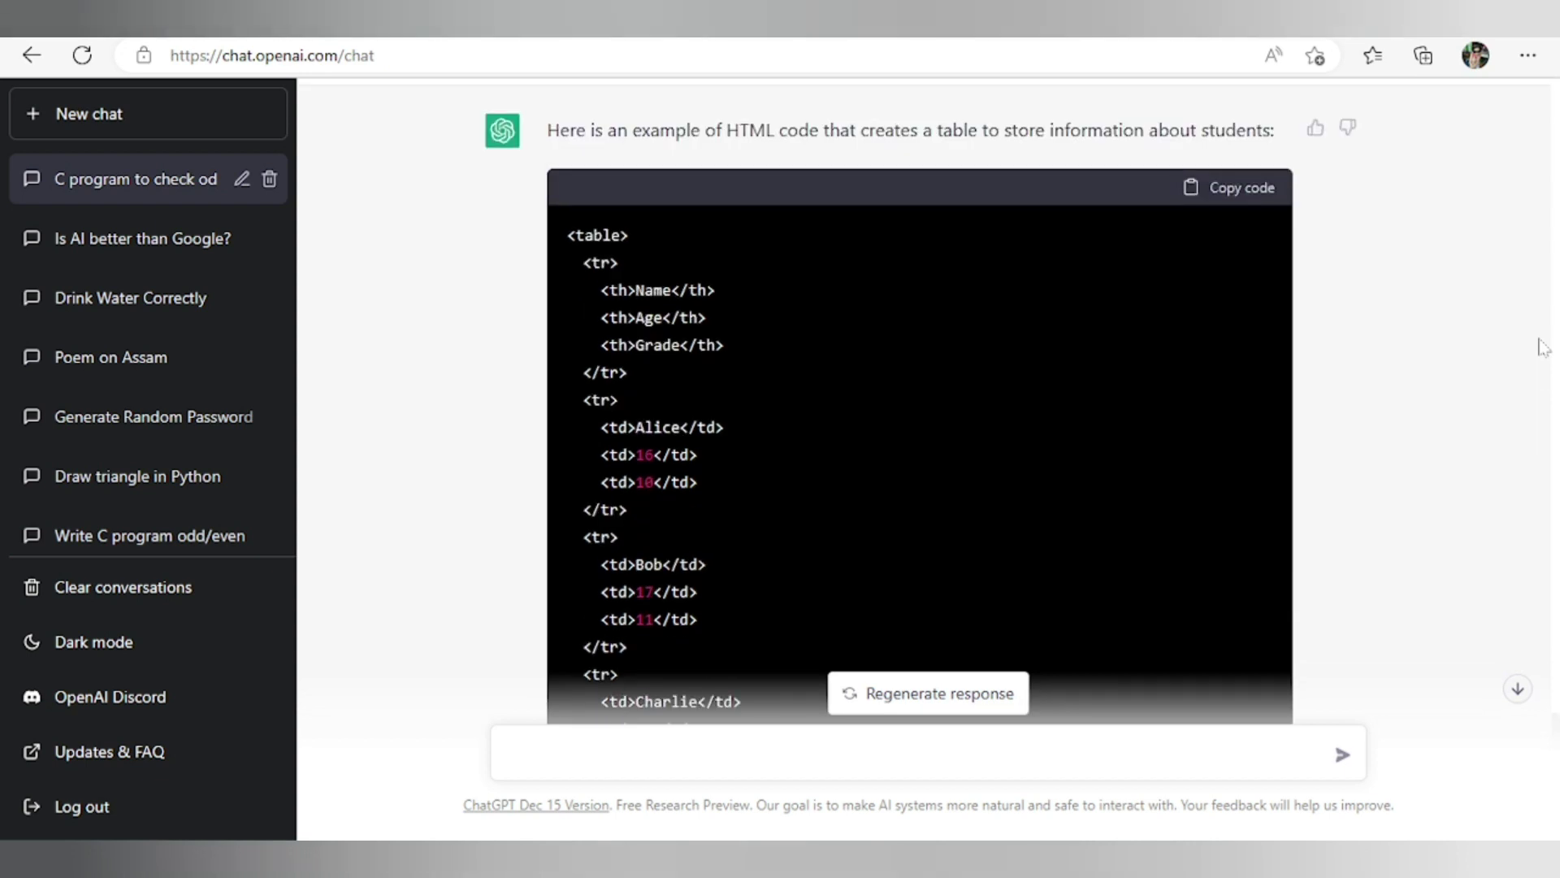
# Step: Copy ChatGPT's HTML table code and paste it into a new Notepad window
pyautogui.click(1249, 195)
pyautogui.press('super+r')
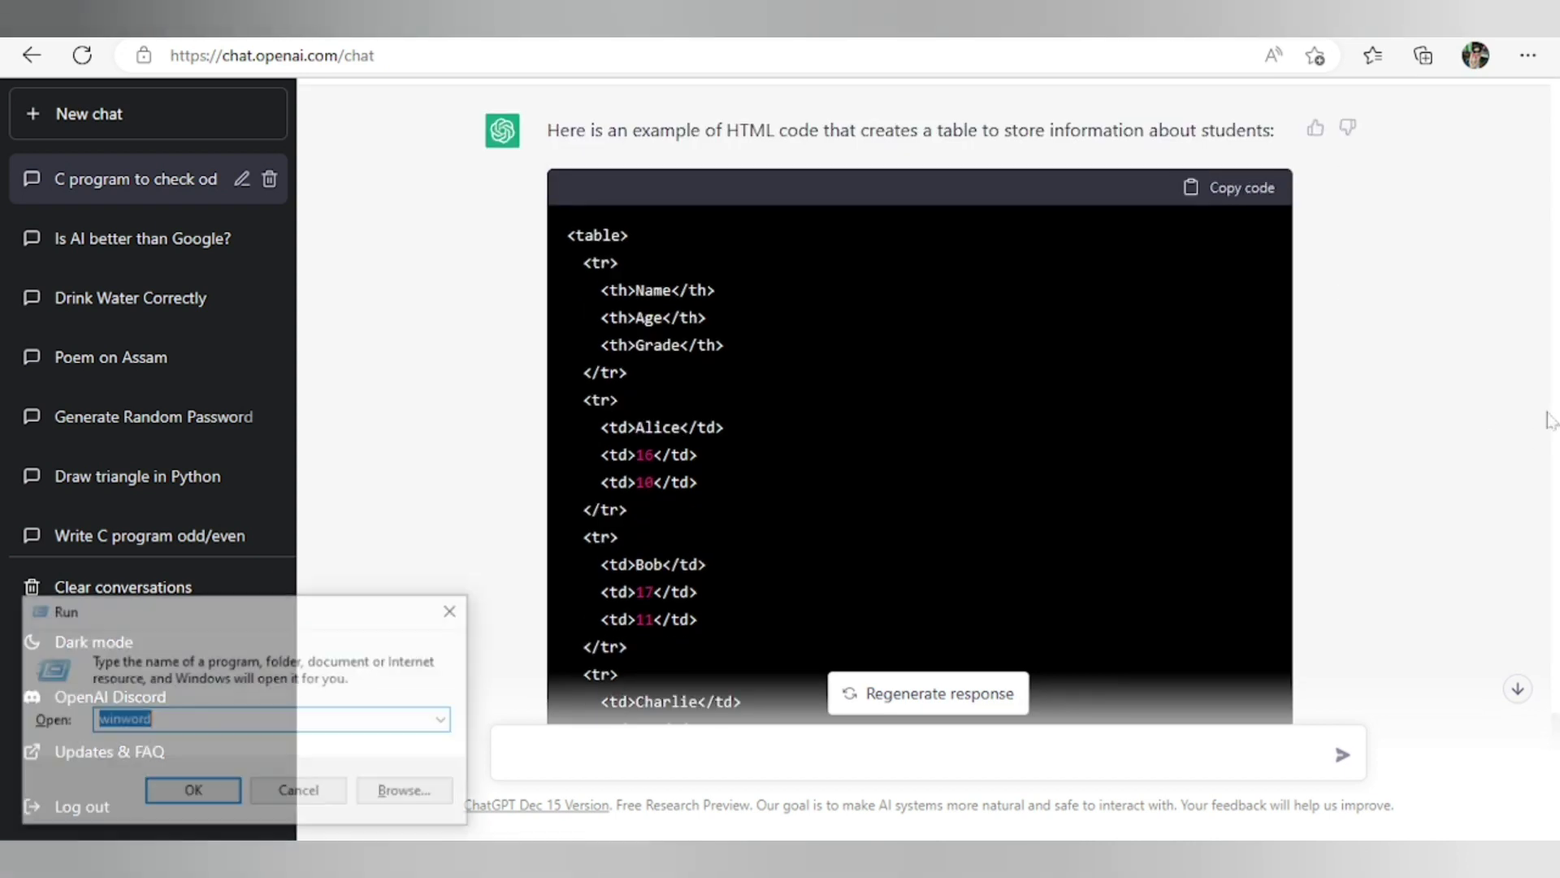
pyautogui.write('notepad')
pyautogui.press('Return')
pyautogui.hotkey('ctrl', 'v')
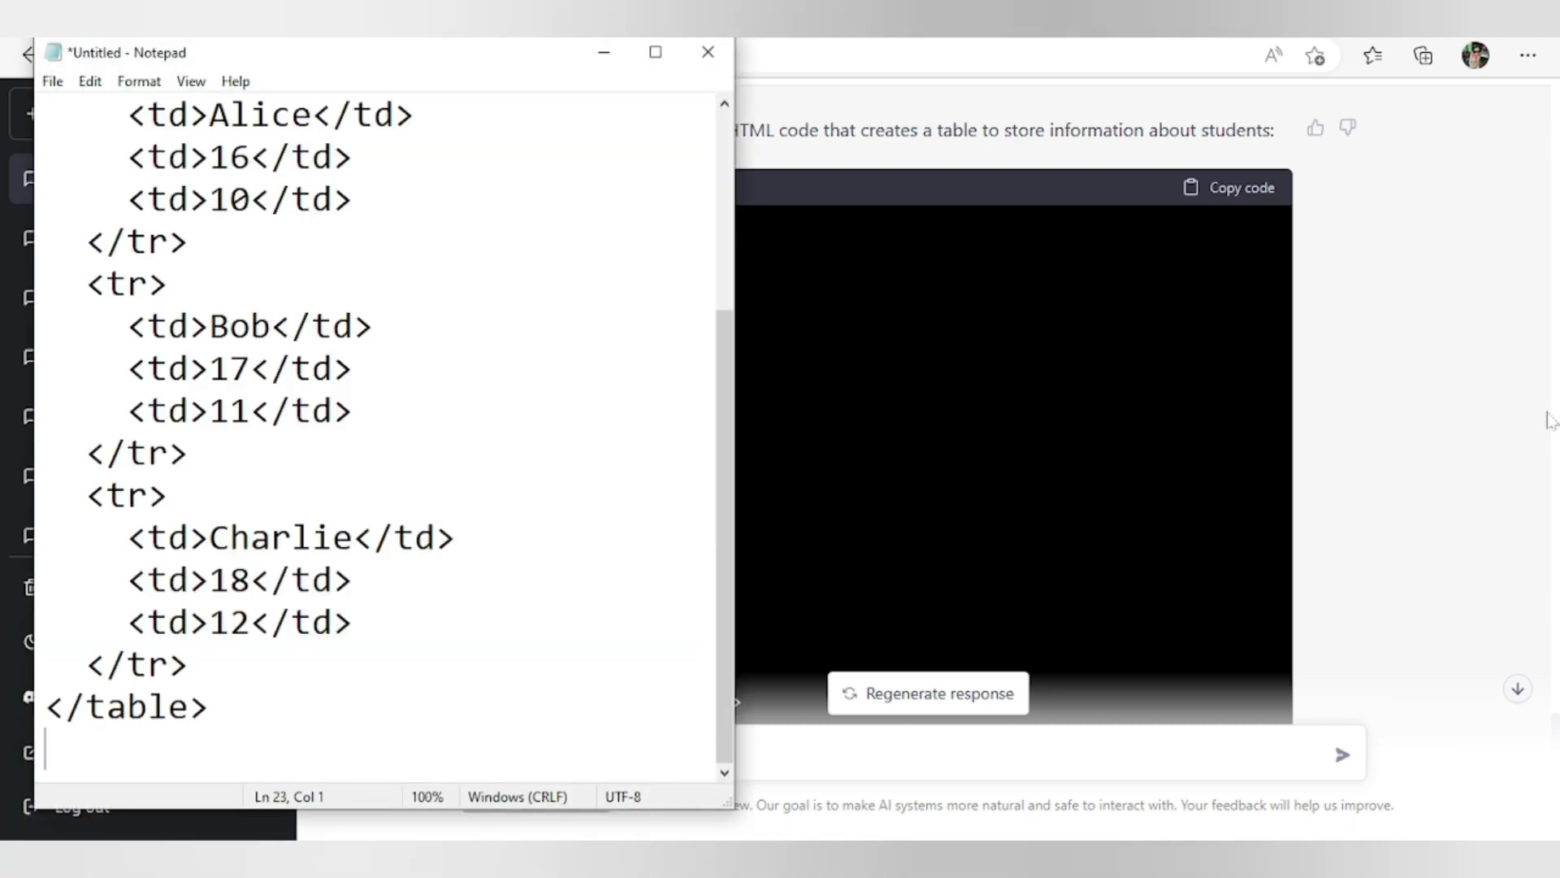
# Step: Save the Notepad file as table1.html instead of replacing the existing table.html
pyautogui.click(52, 82)
pyautogui.click(133, 213)
pyautogui.write('table.html')
pyautogui.press('Return')
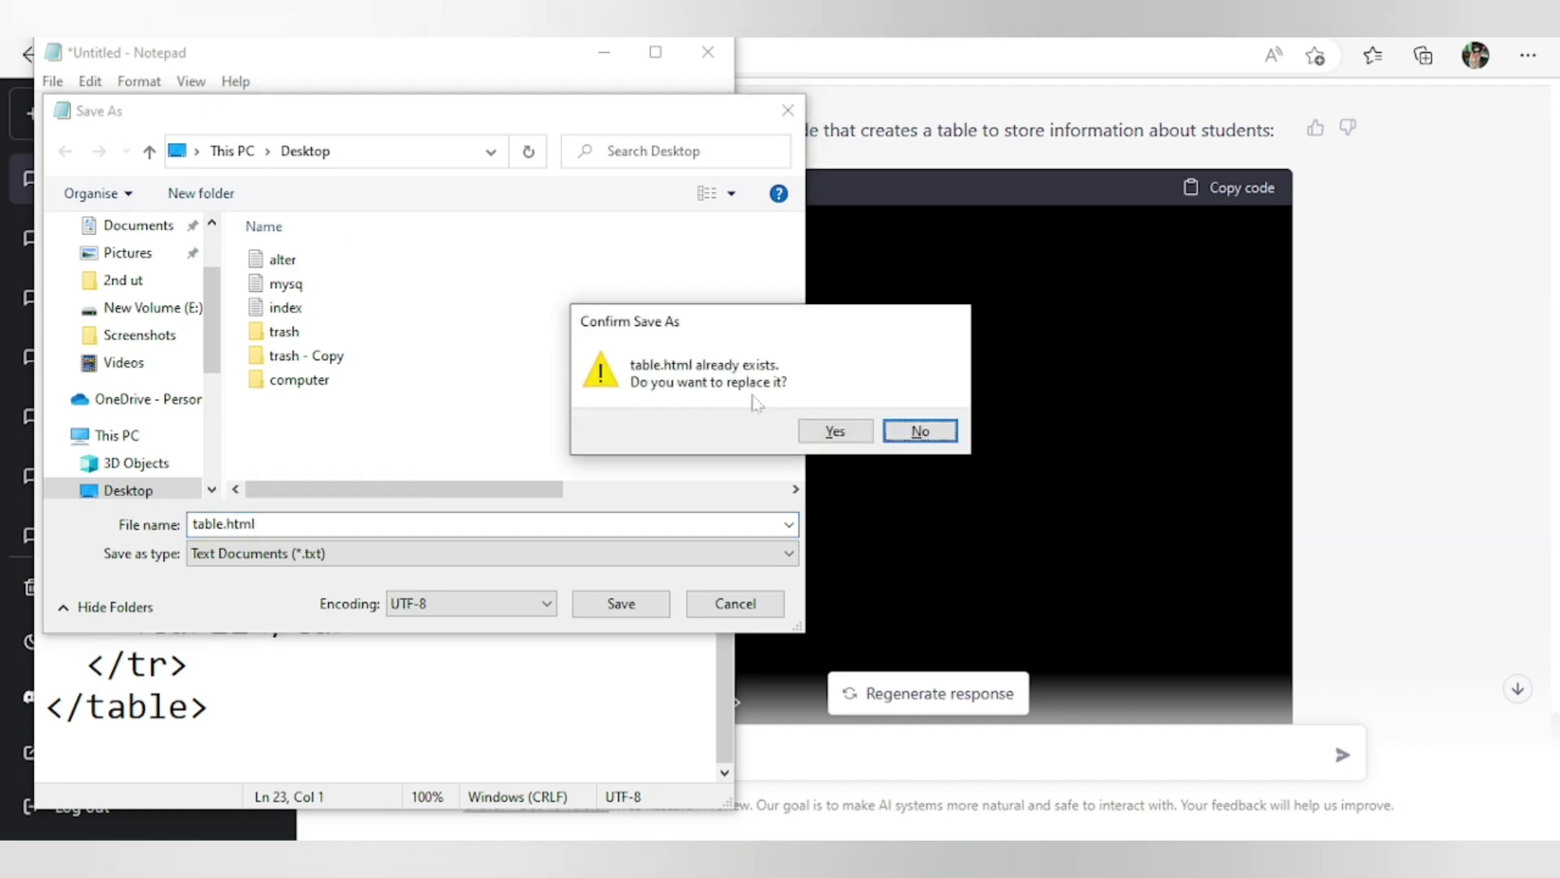
pyautogui.click(926, 432)
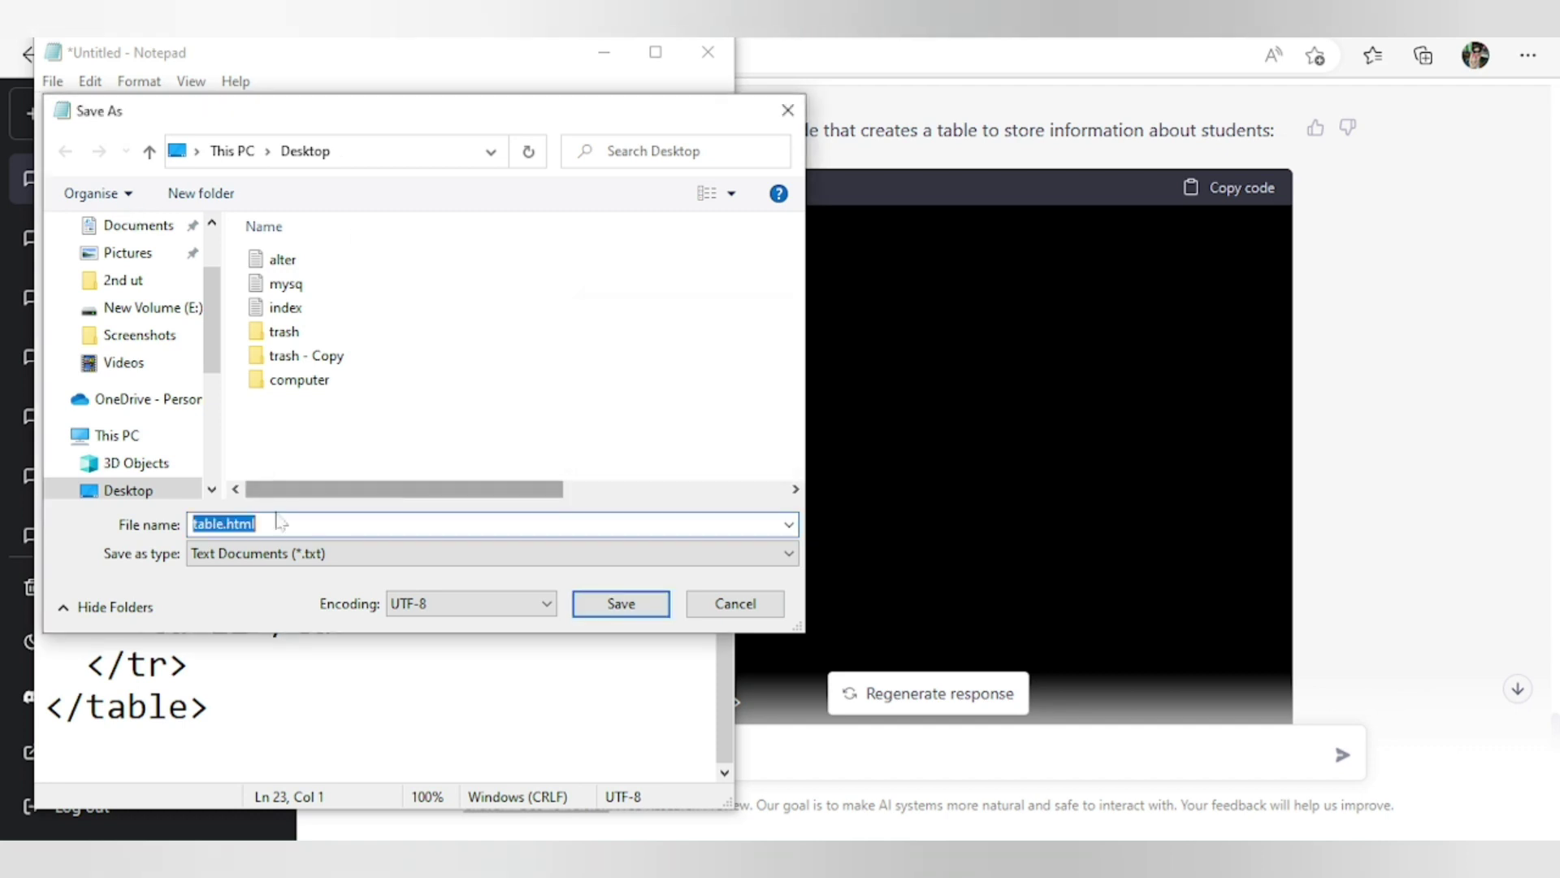
pyautogui.click(223, 523)
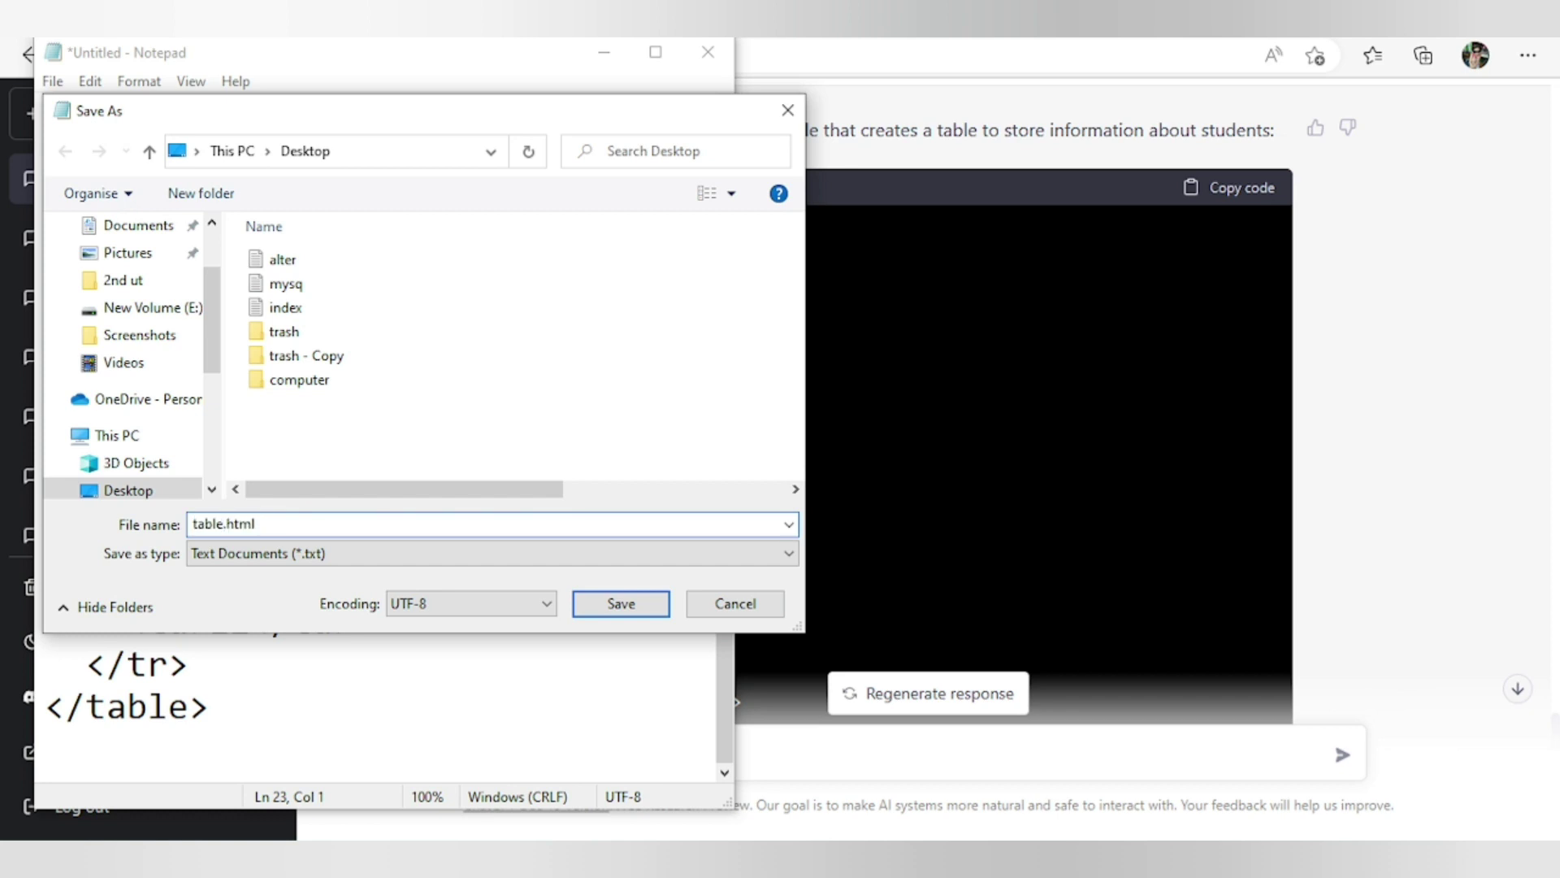
pyautogui.write('1')
pyautogui.press('Return')
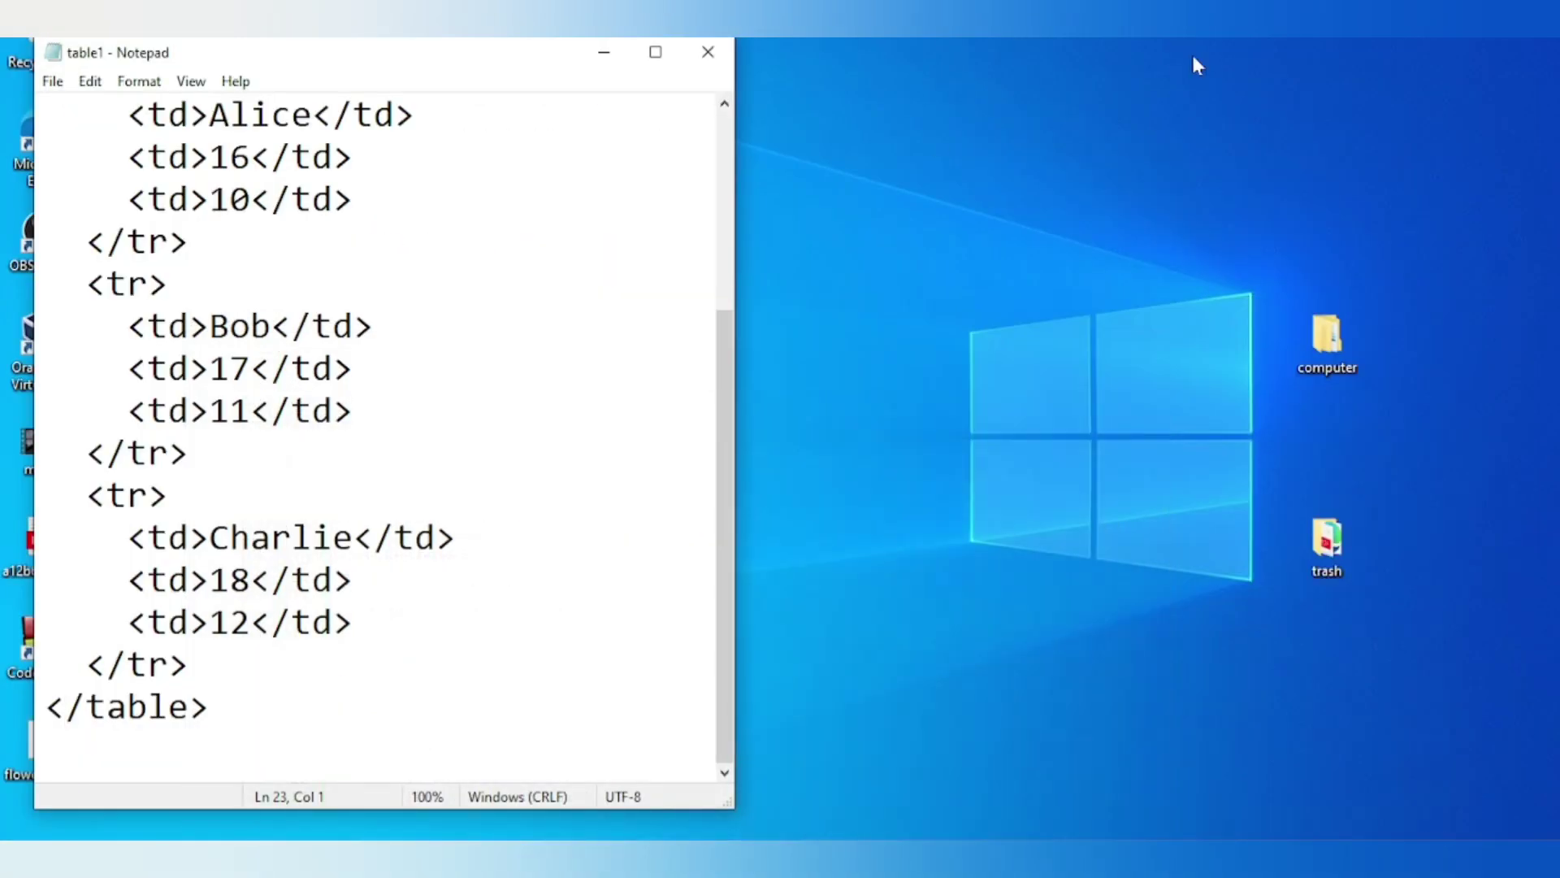
# Step: Minimize Notepad and open table1.html from the desktop in Edge
pyautogui.click(619, 50)
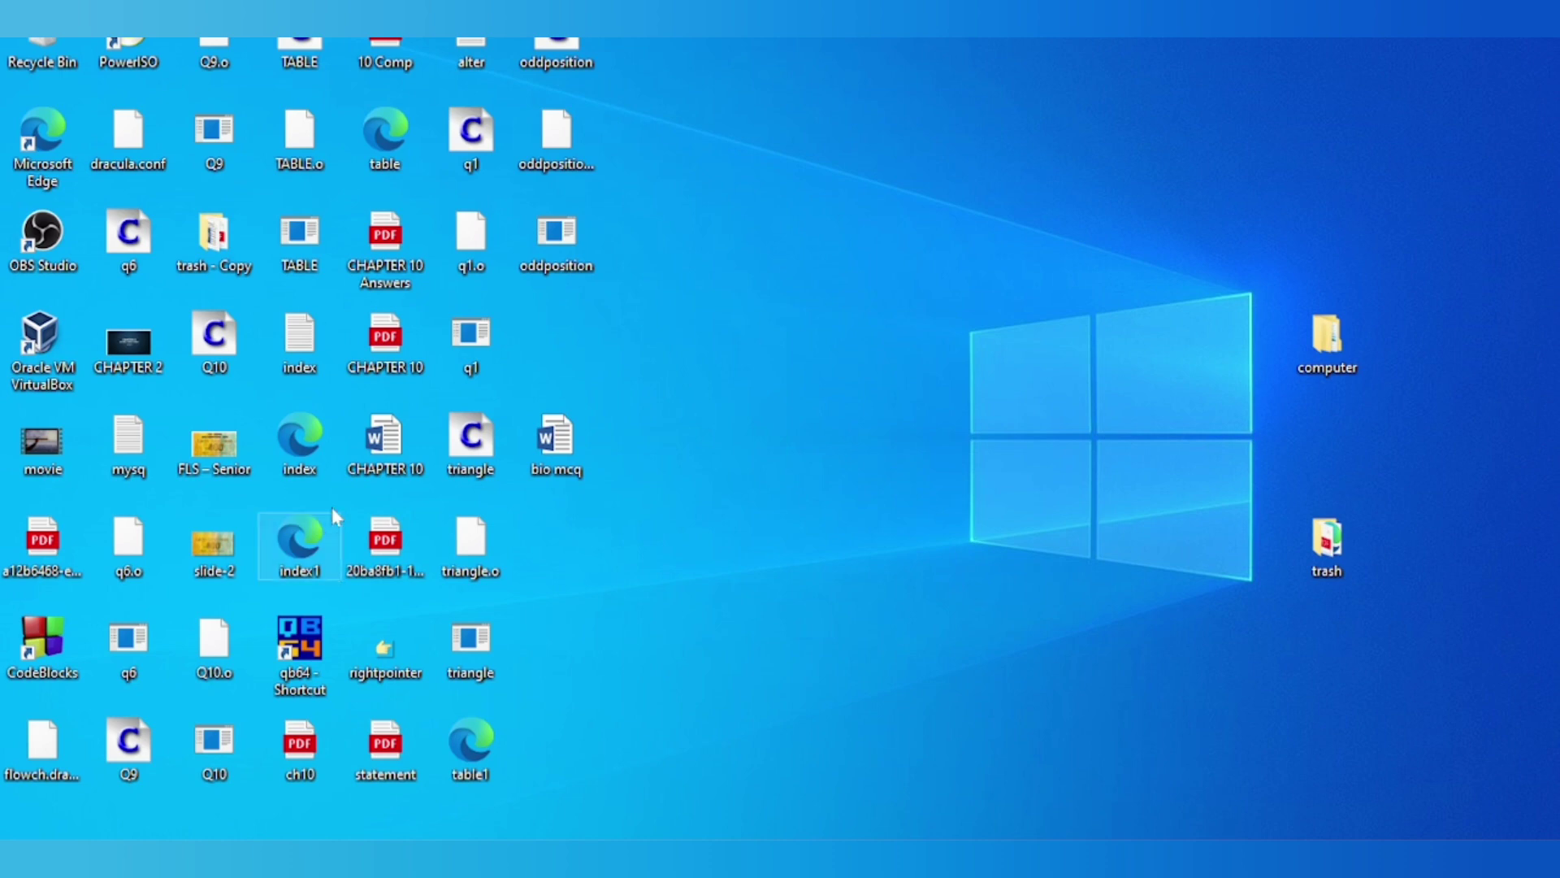
pyautogui.doubleClick(480, 755)
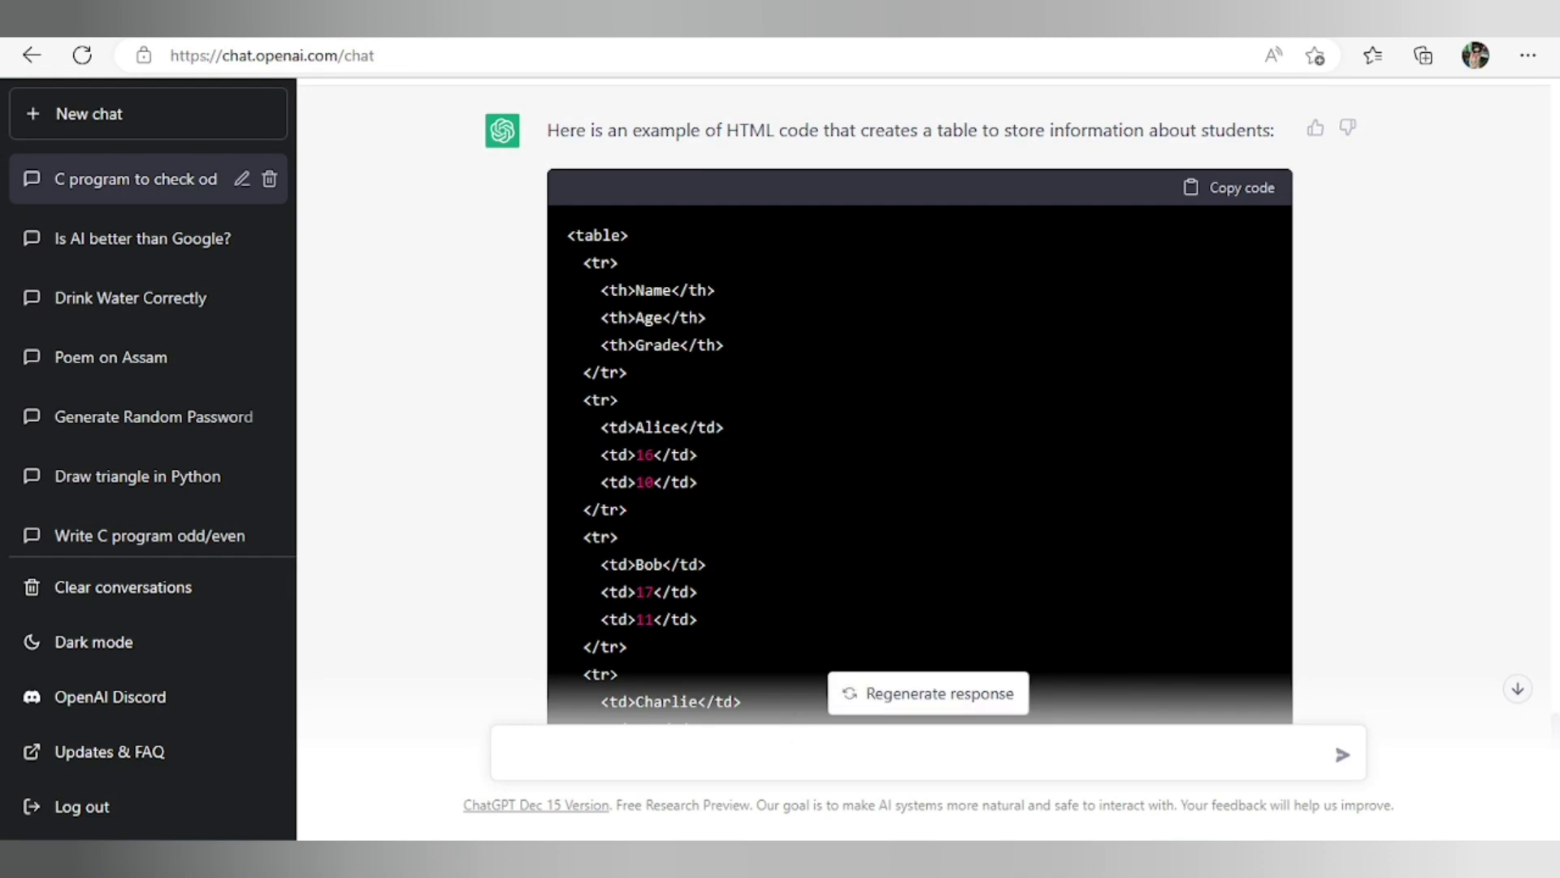
# Step: Ask ChatGPT for an SQL query creating a table with roll_no, name and marks columns
pyautogui.click(1517, 689)
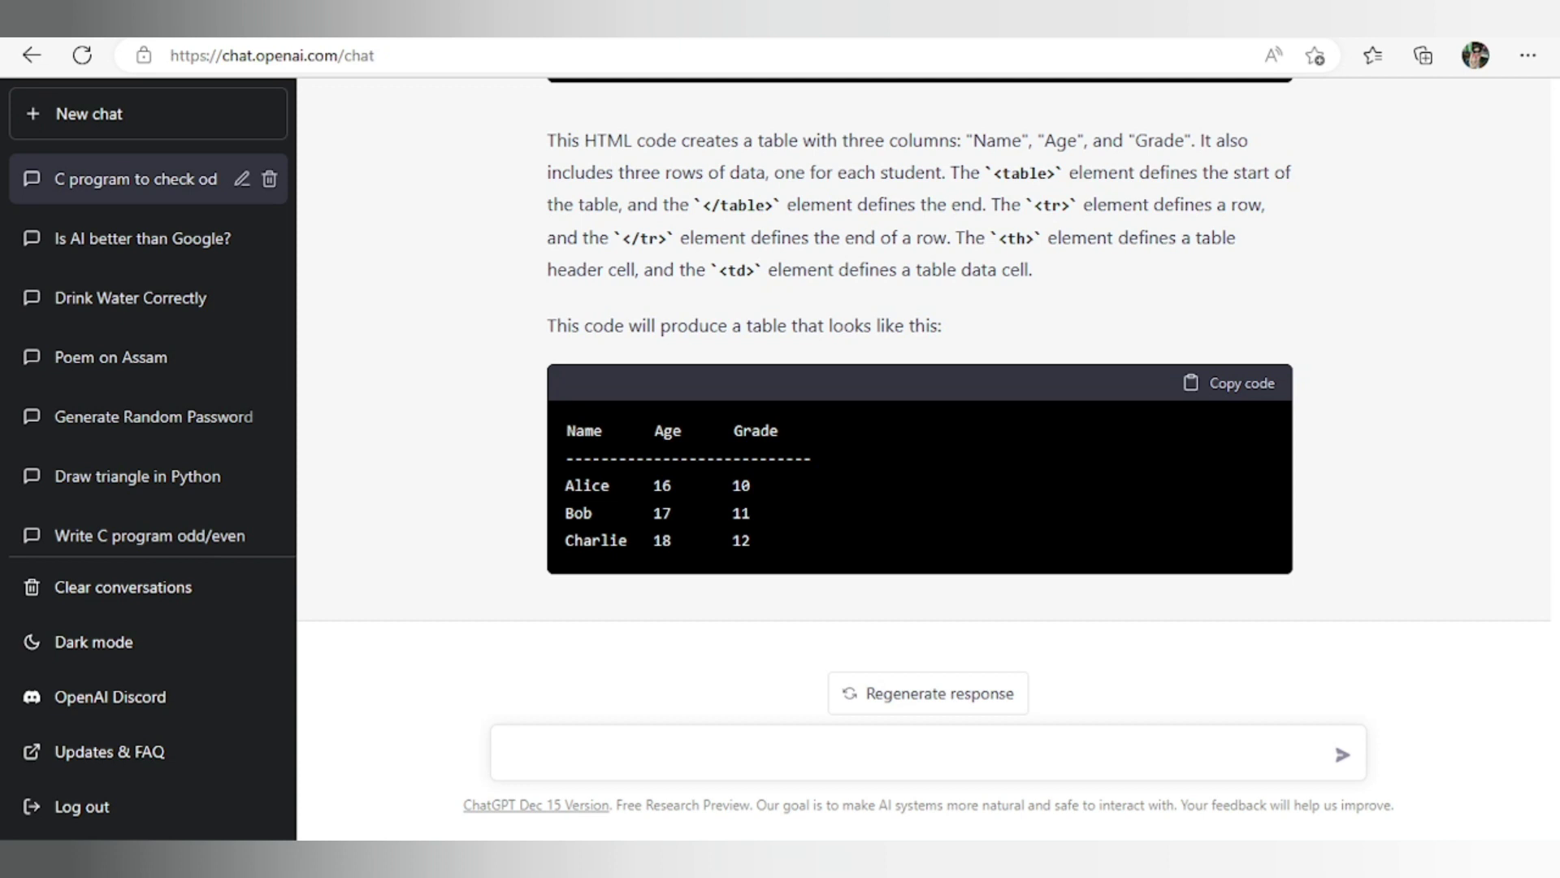
pyautogui.write('write ')
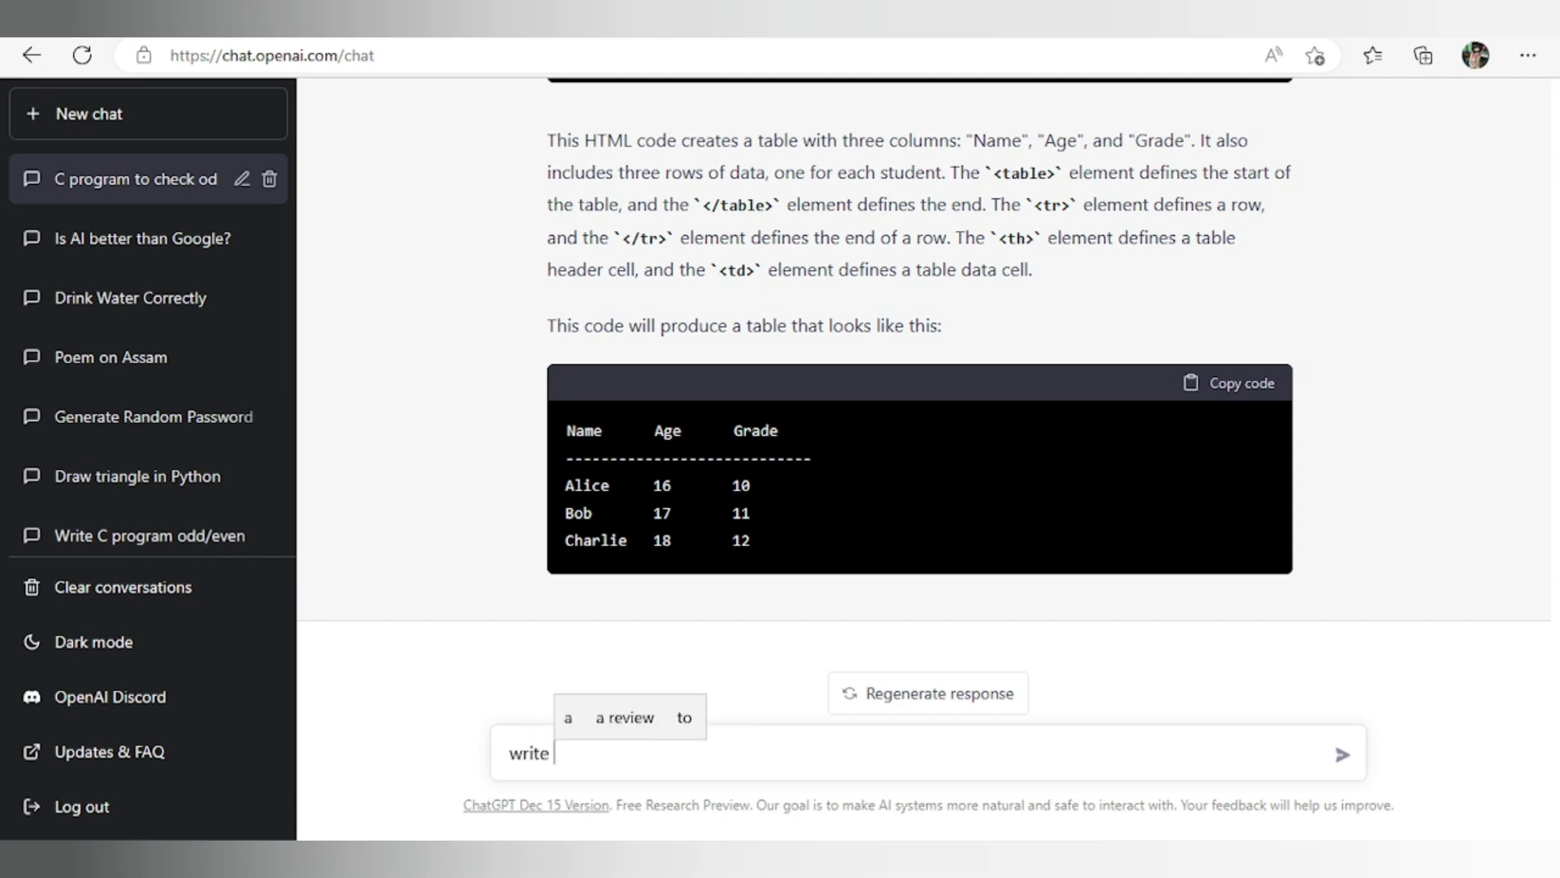
pyautogui.write('sql')
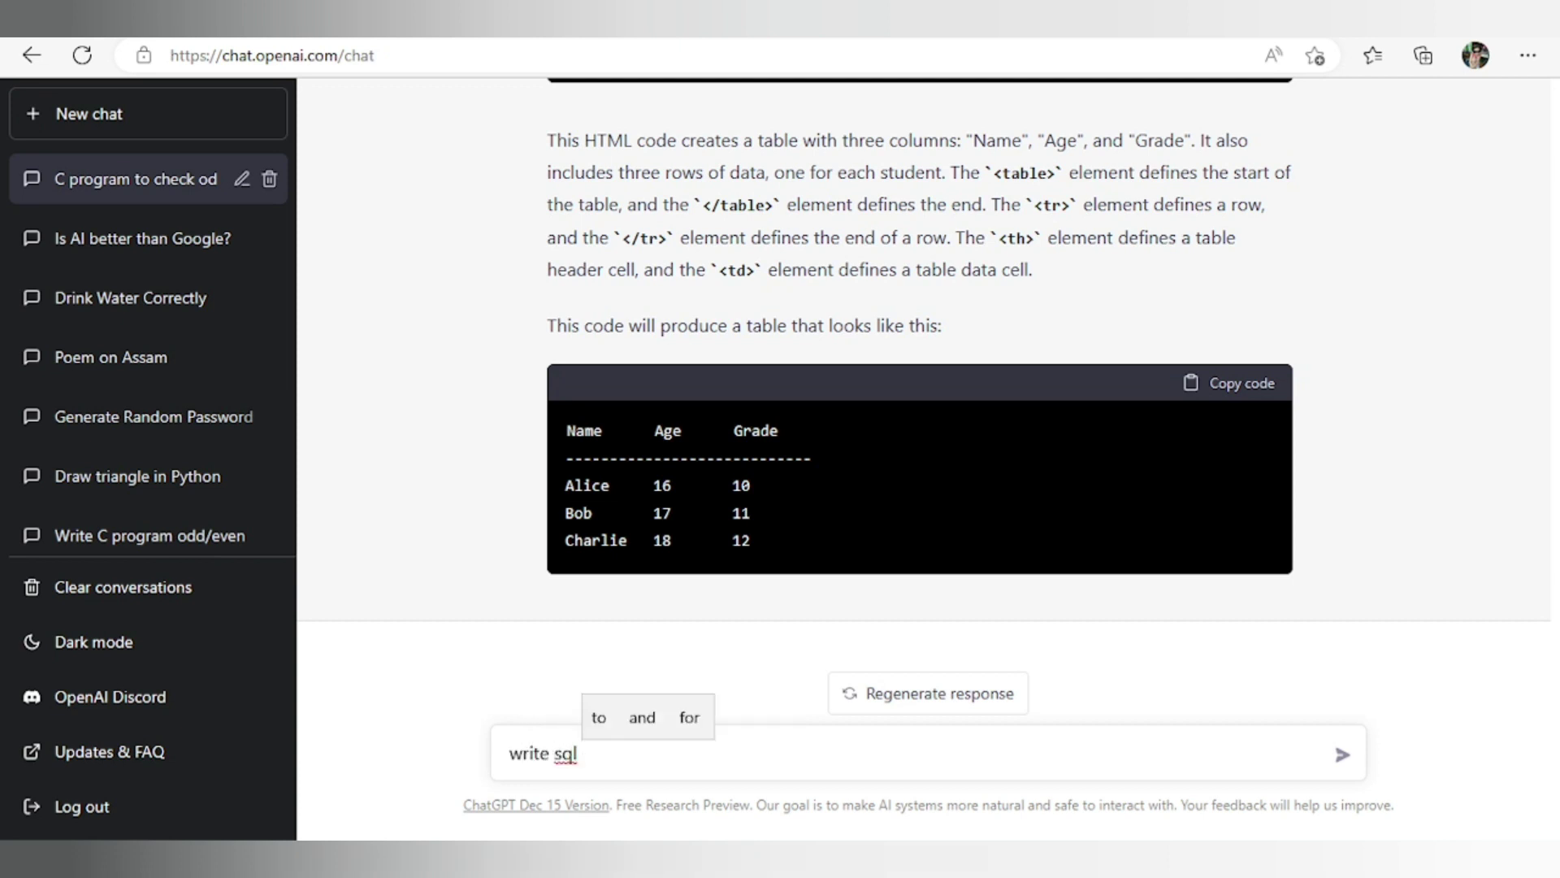
pyautogui.write(' query')
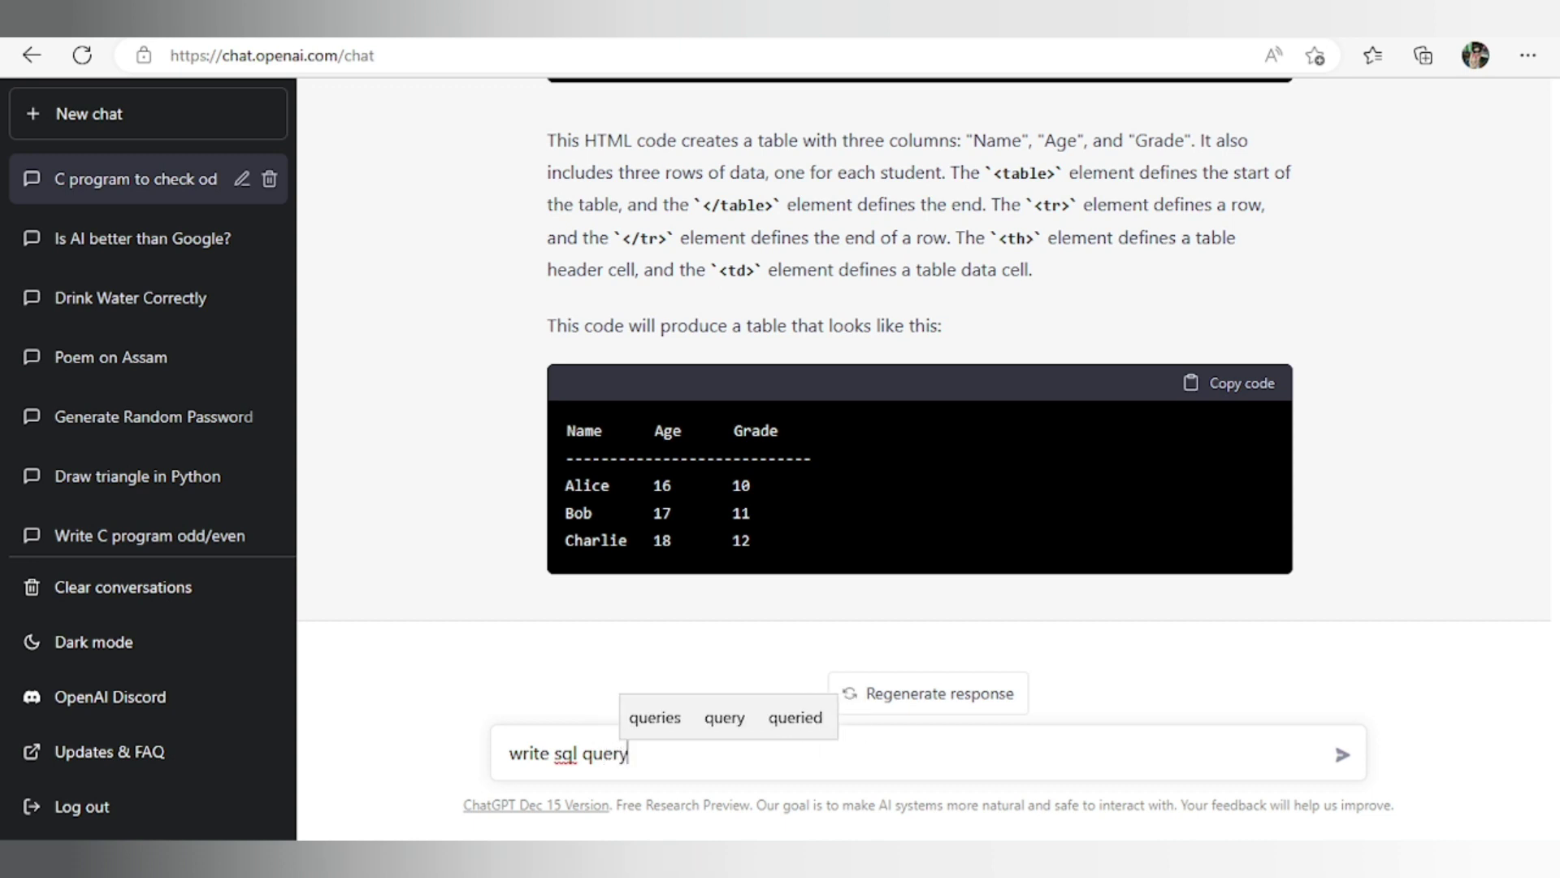
pyautogui.write(' to cre')
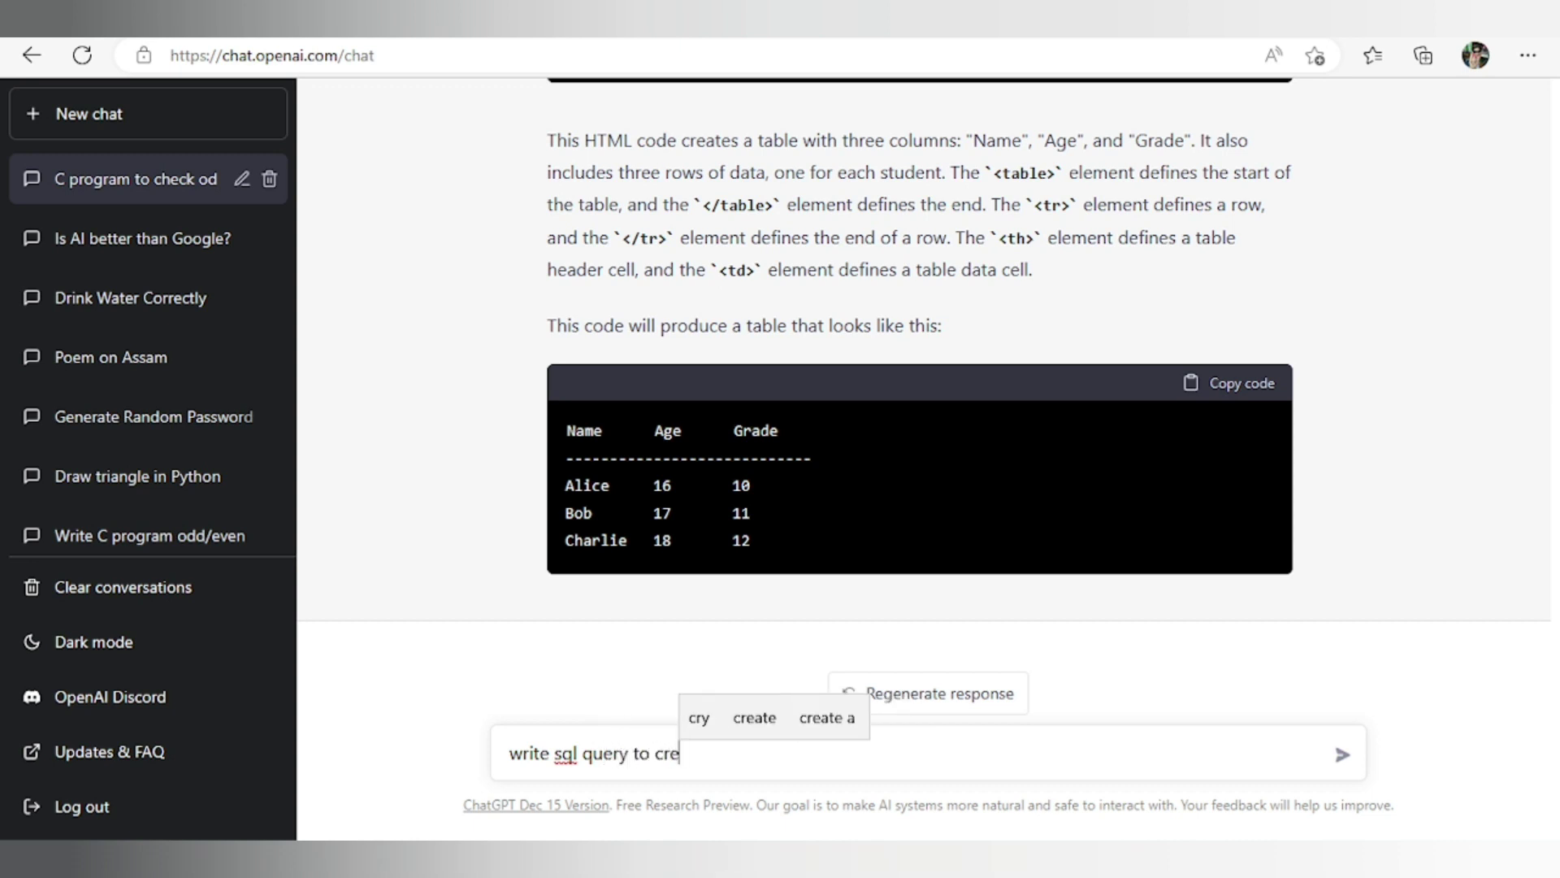
pyautogui.write('ay')
pyautogui.press('BackSpace')
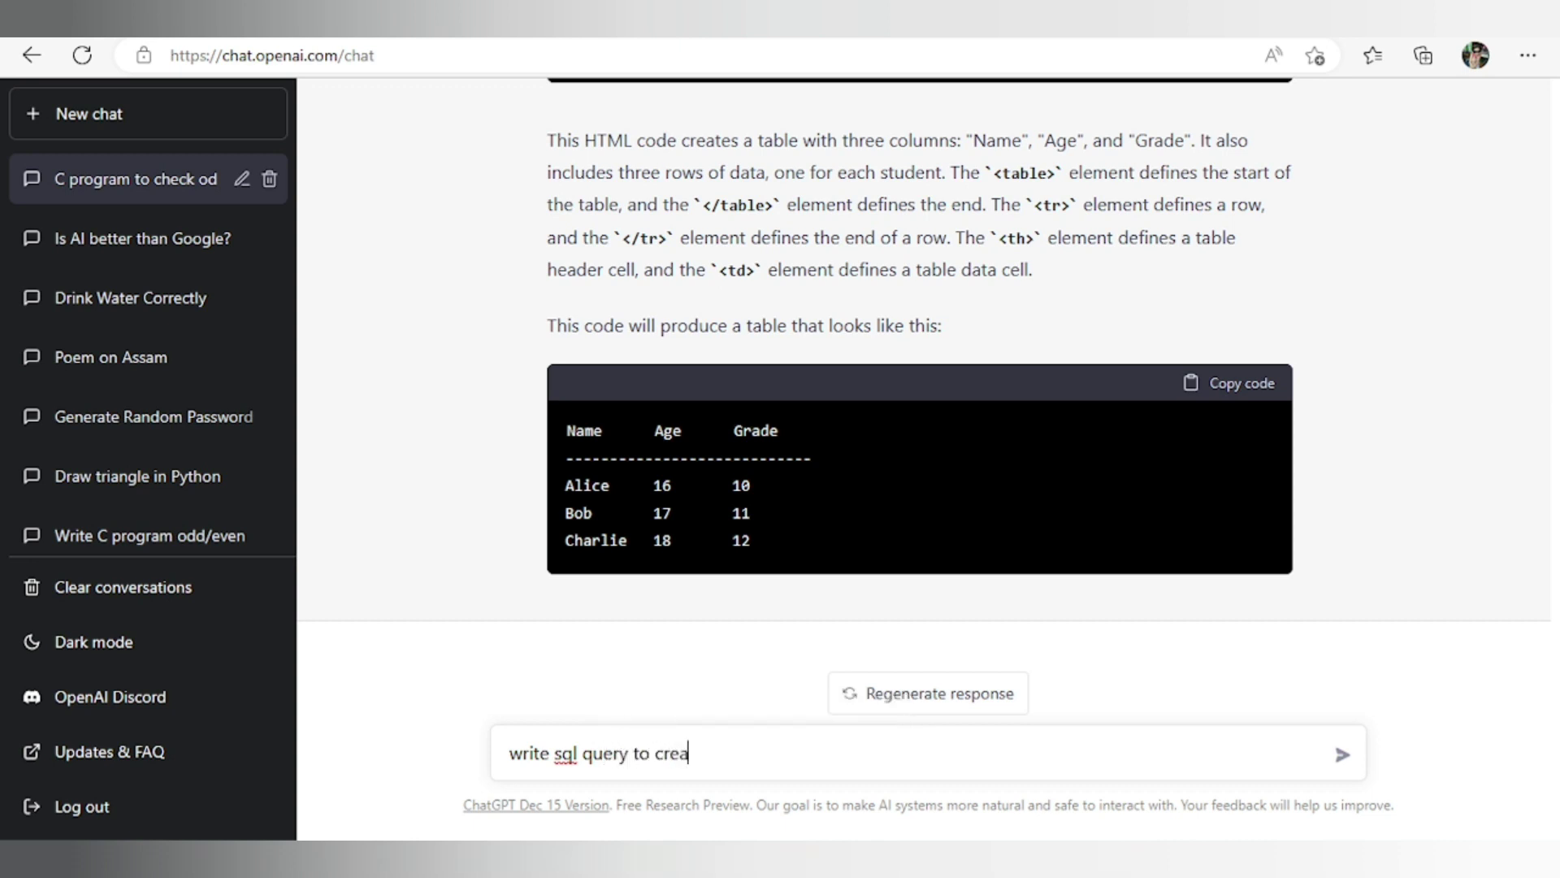
pyautogui.write('te a table')
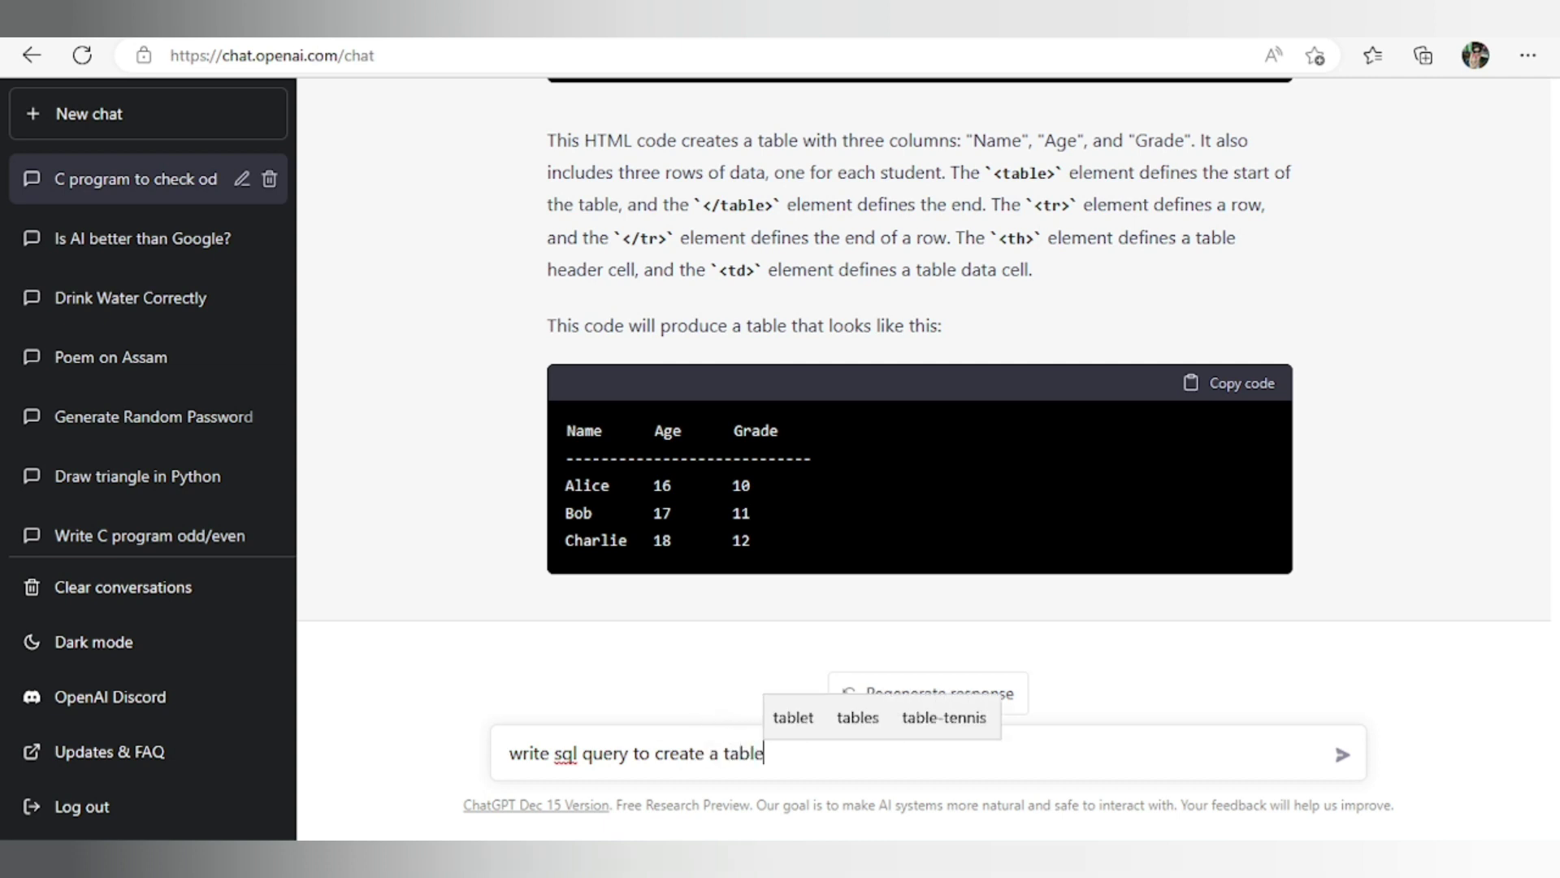
pyautogui.write(' with')
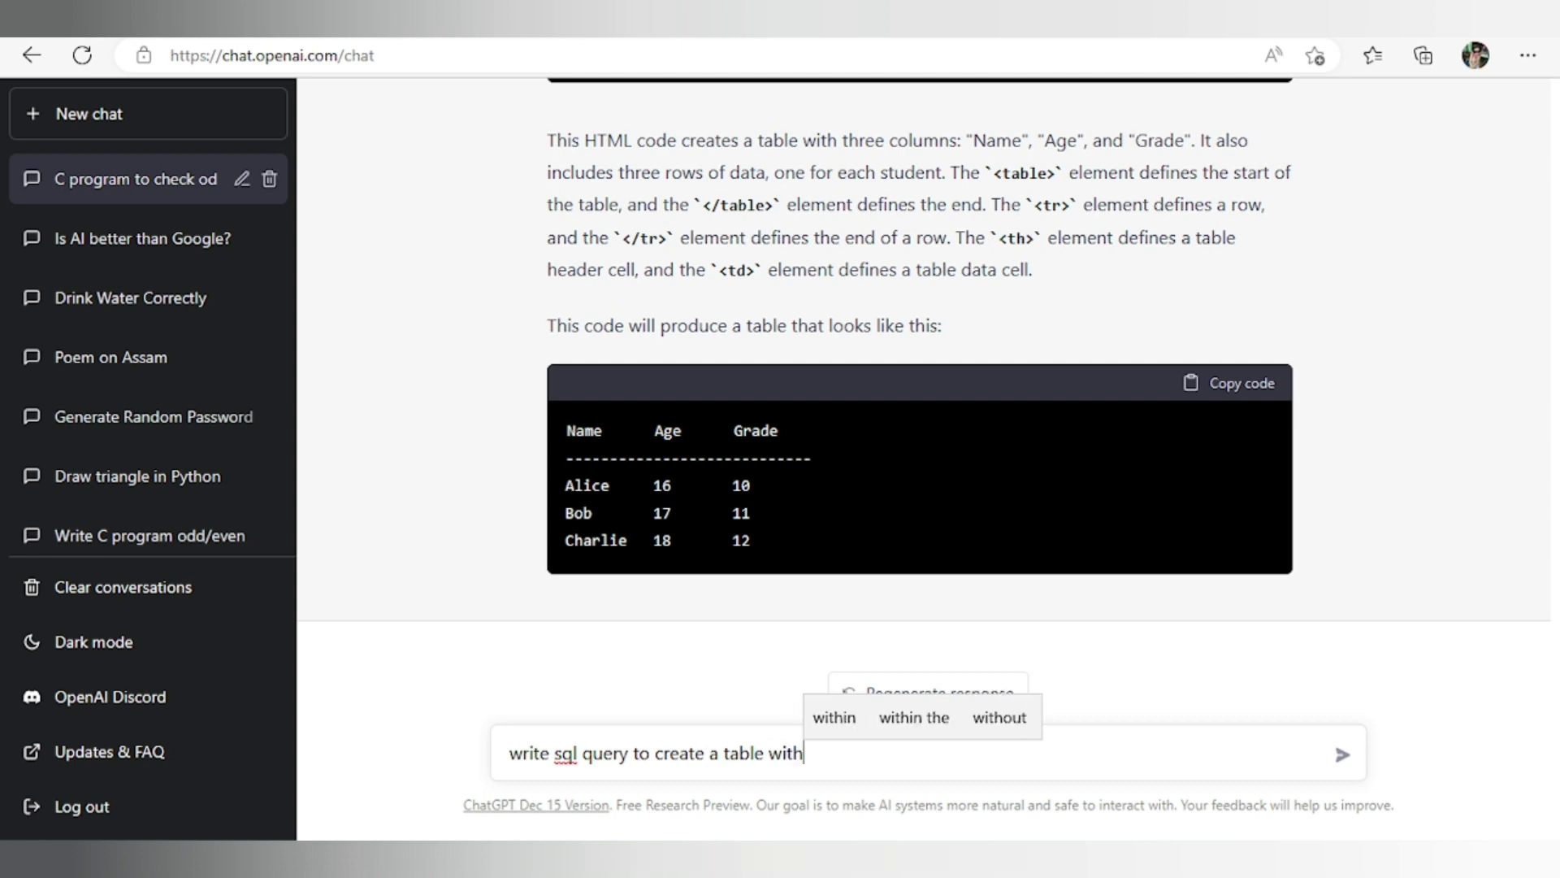
pyautogui.write(' three c')
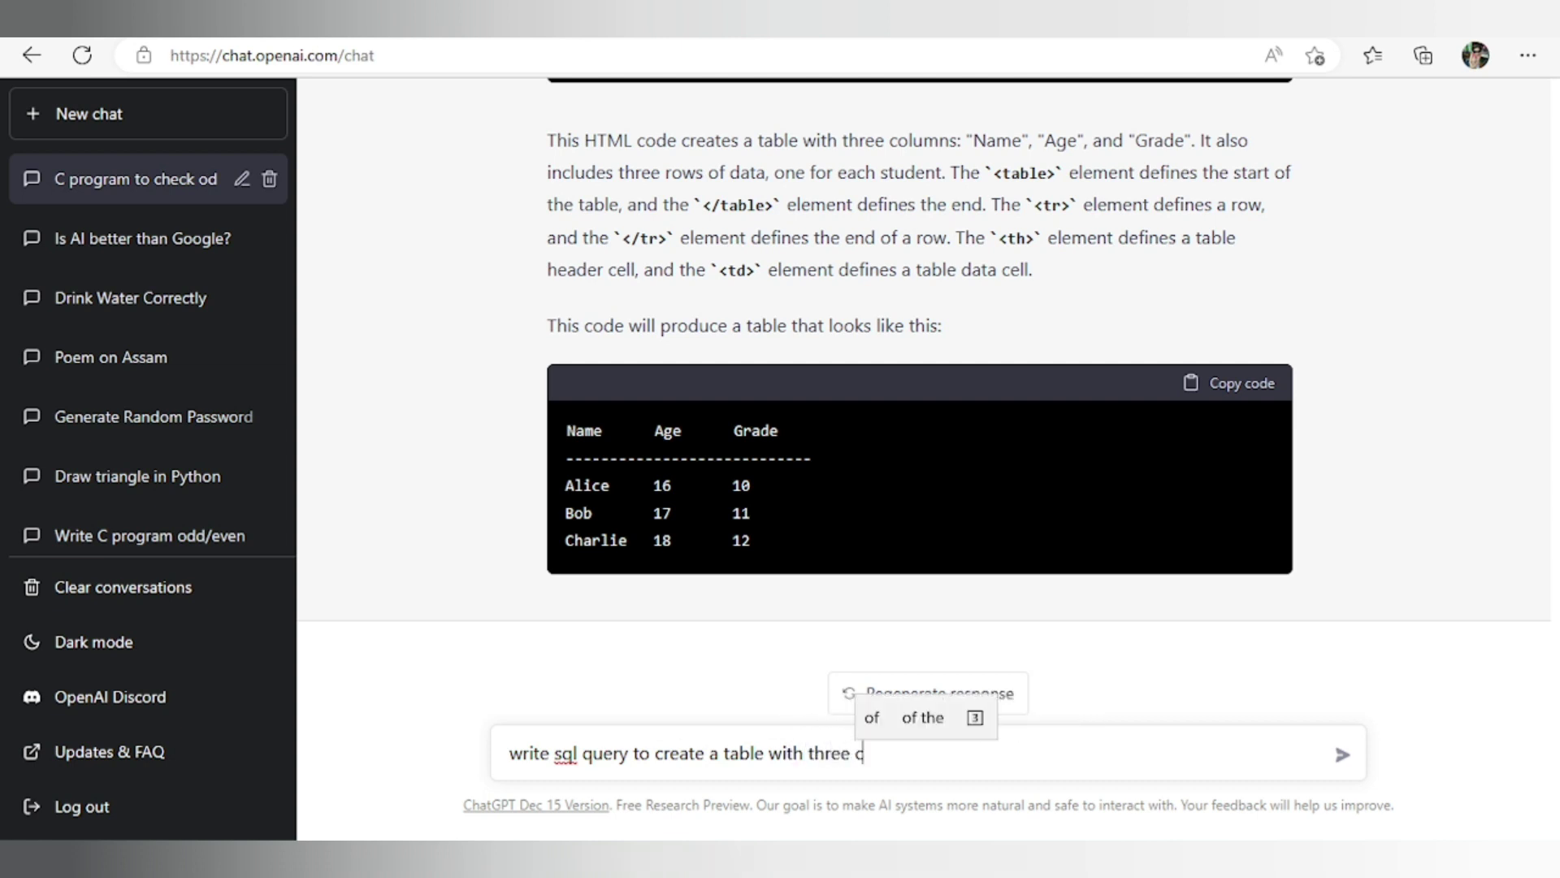
pyautogui.write('olumn a')
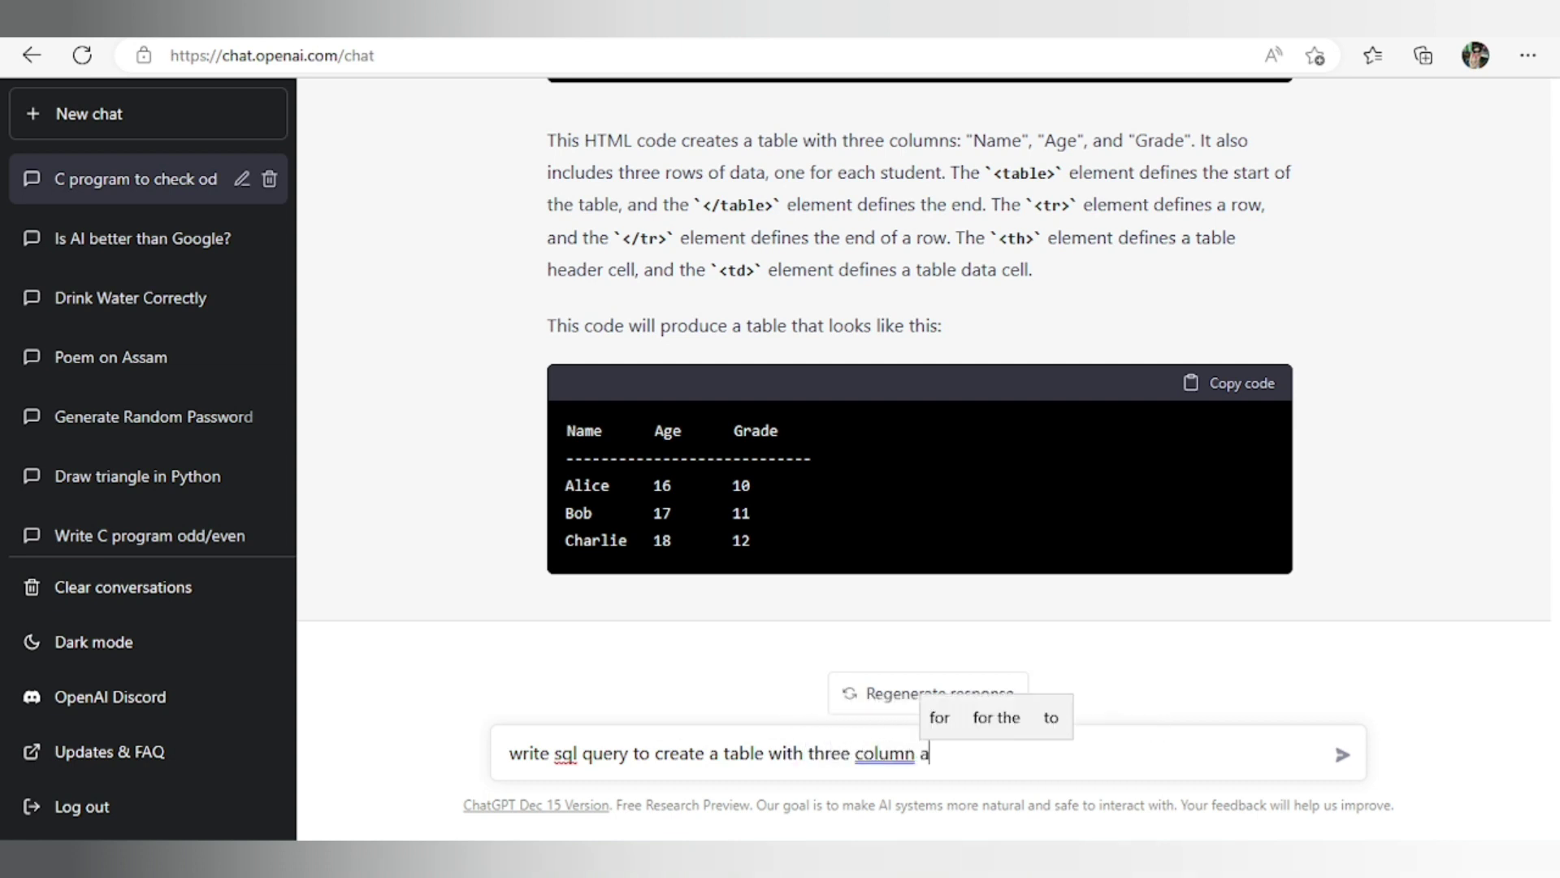
pyautogui.write('s ronn_no')
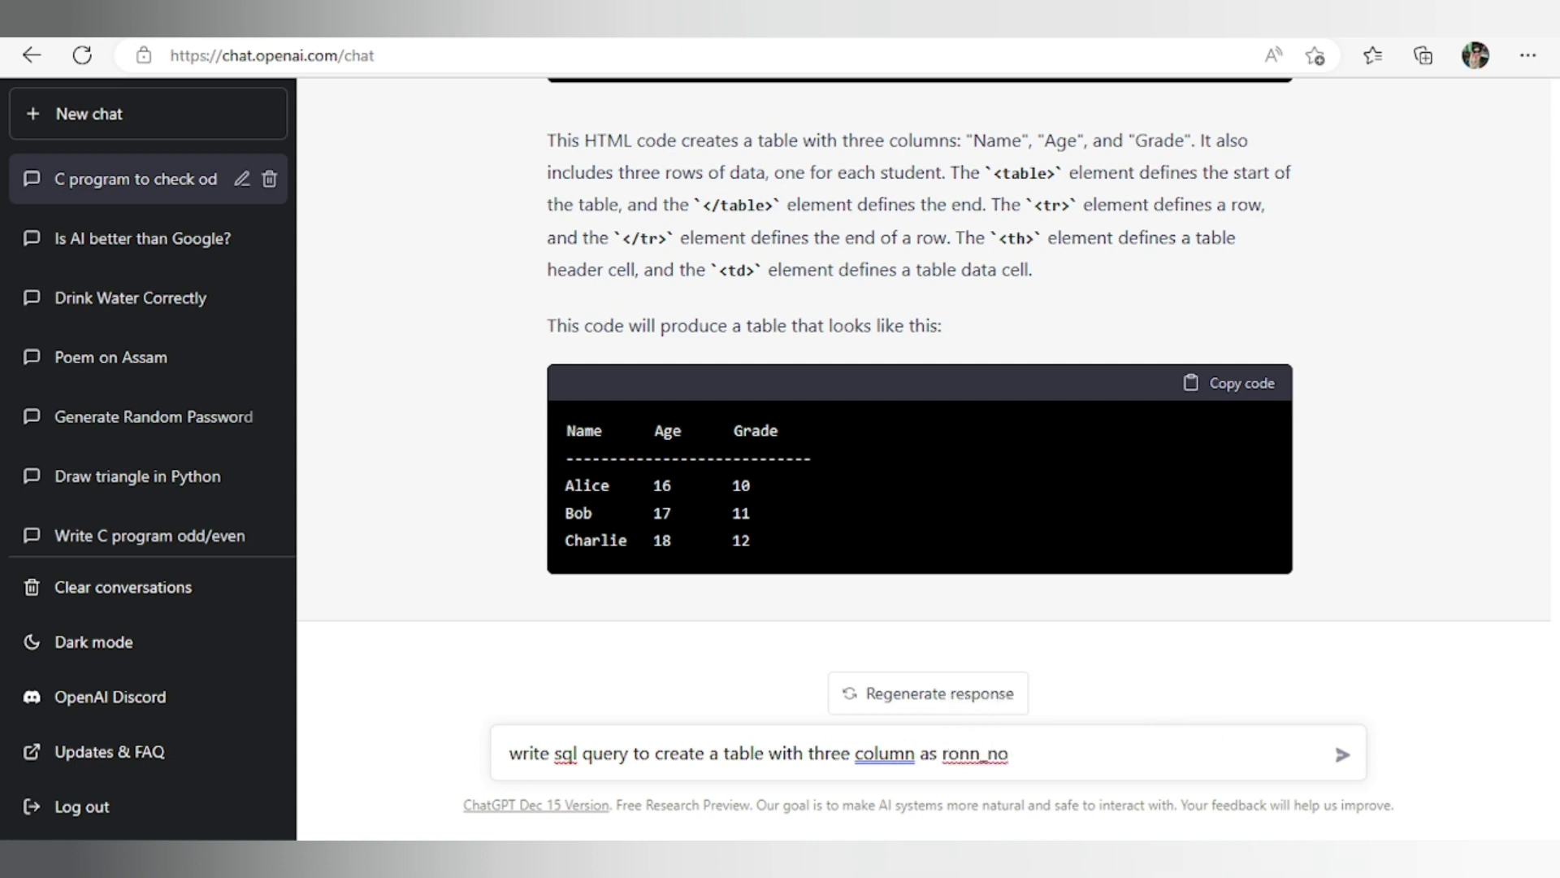
pyautogui.press('BackSpace')
pyautogui.press('BackSpace')
pyautogui.write('ll_')
pyautogui.press('BackSpace')
pyautogui.write('no, name')
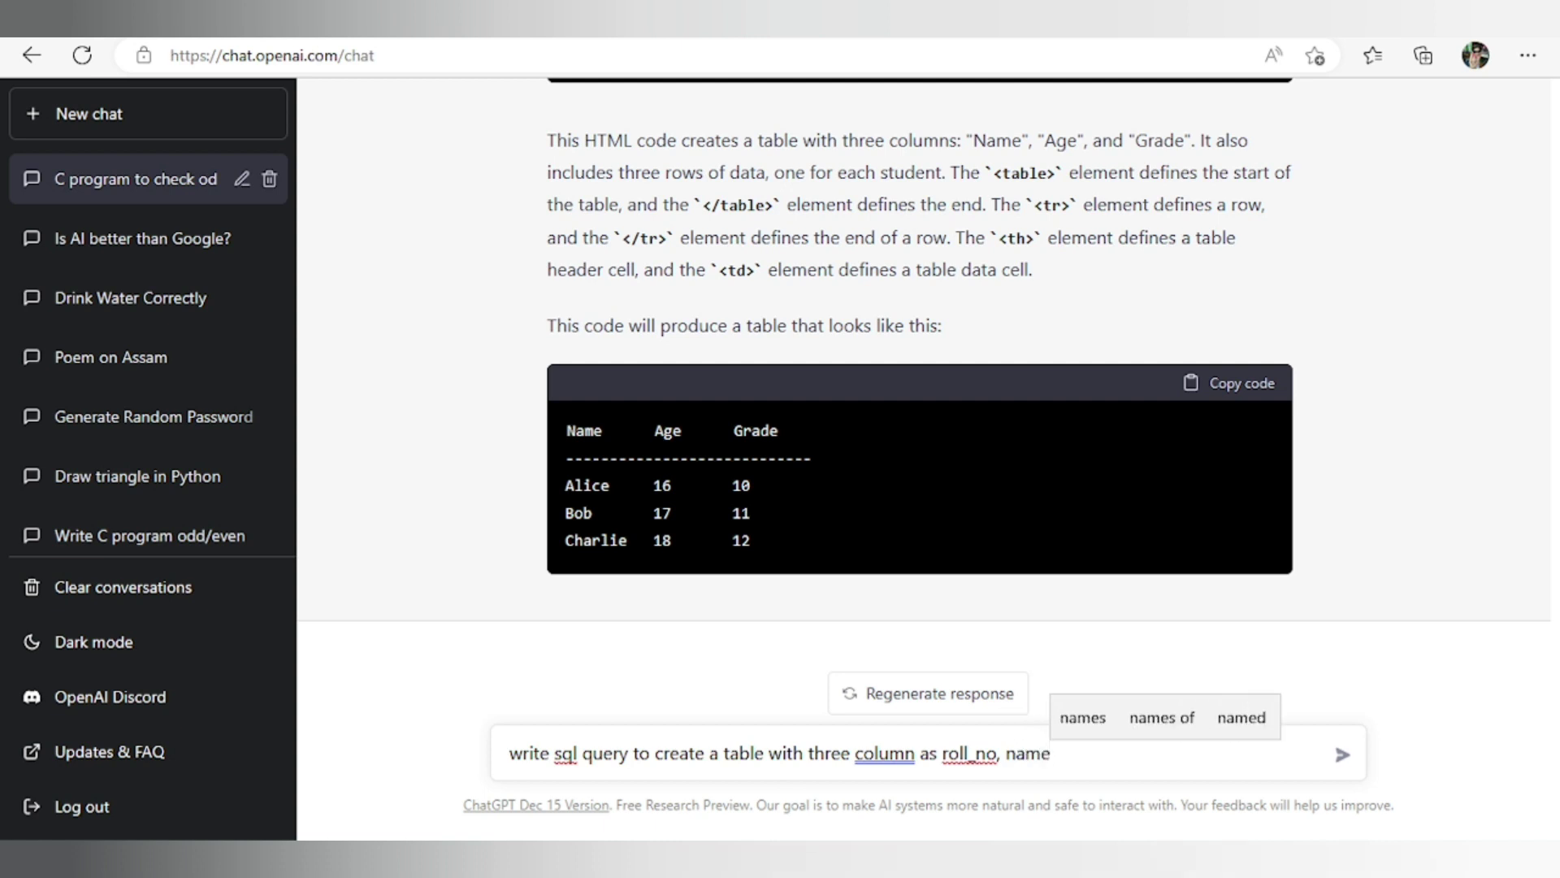
pyautogui.write(' and ma')
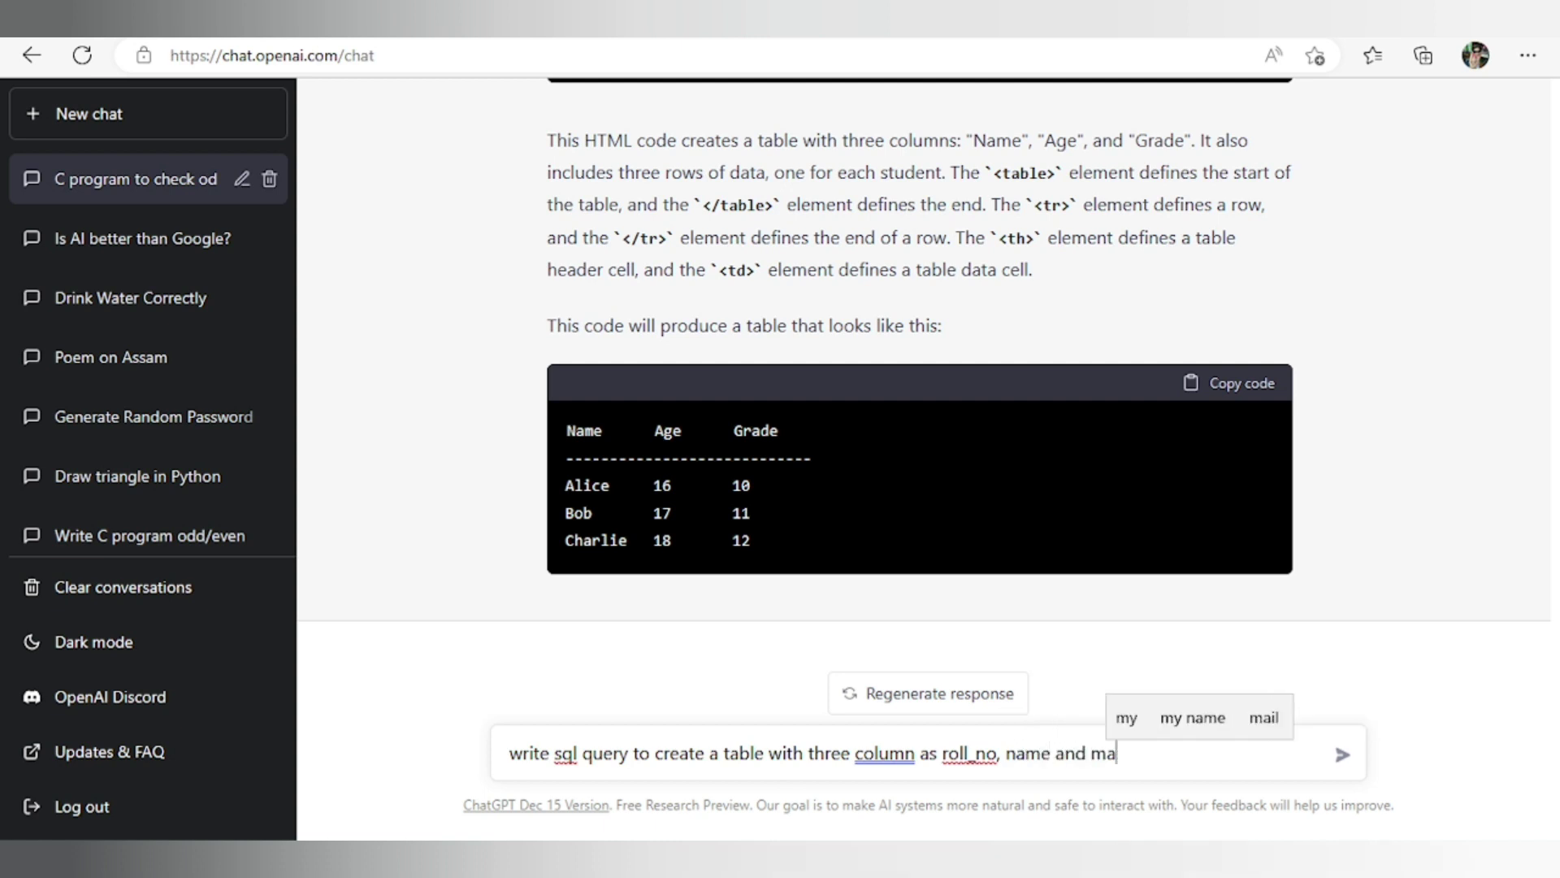
pyautogui.write('rks')
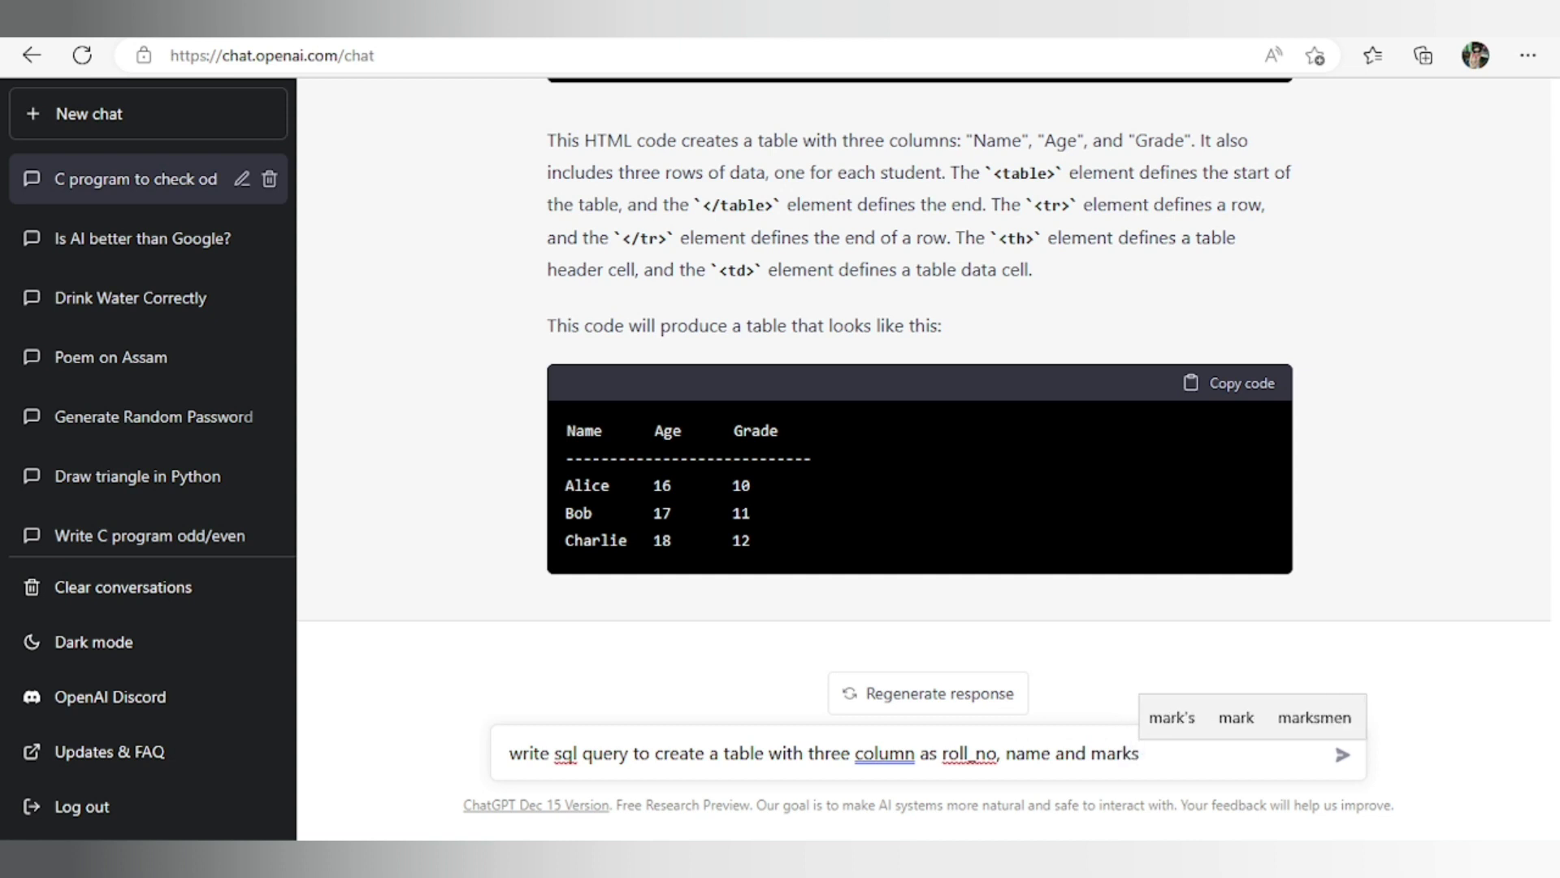
pyautogui.write('s')
pyautogui.press('Return')
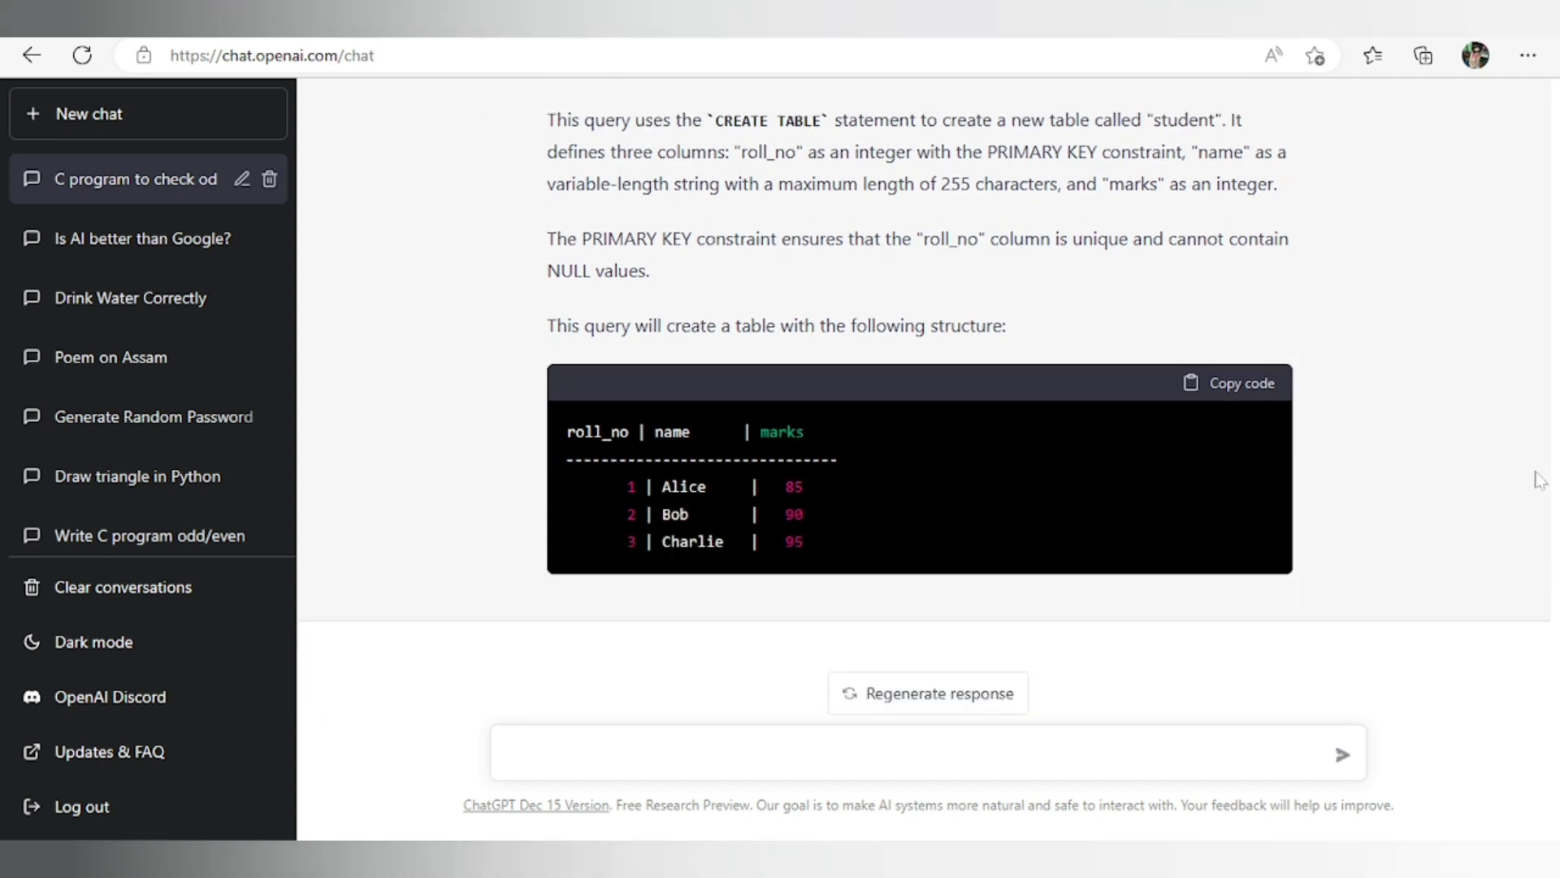
# Step: Scroll through the SQL answer down to the sample student table at the end
pyautogui.scroll(3, 1538, 480)
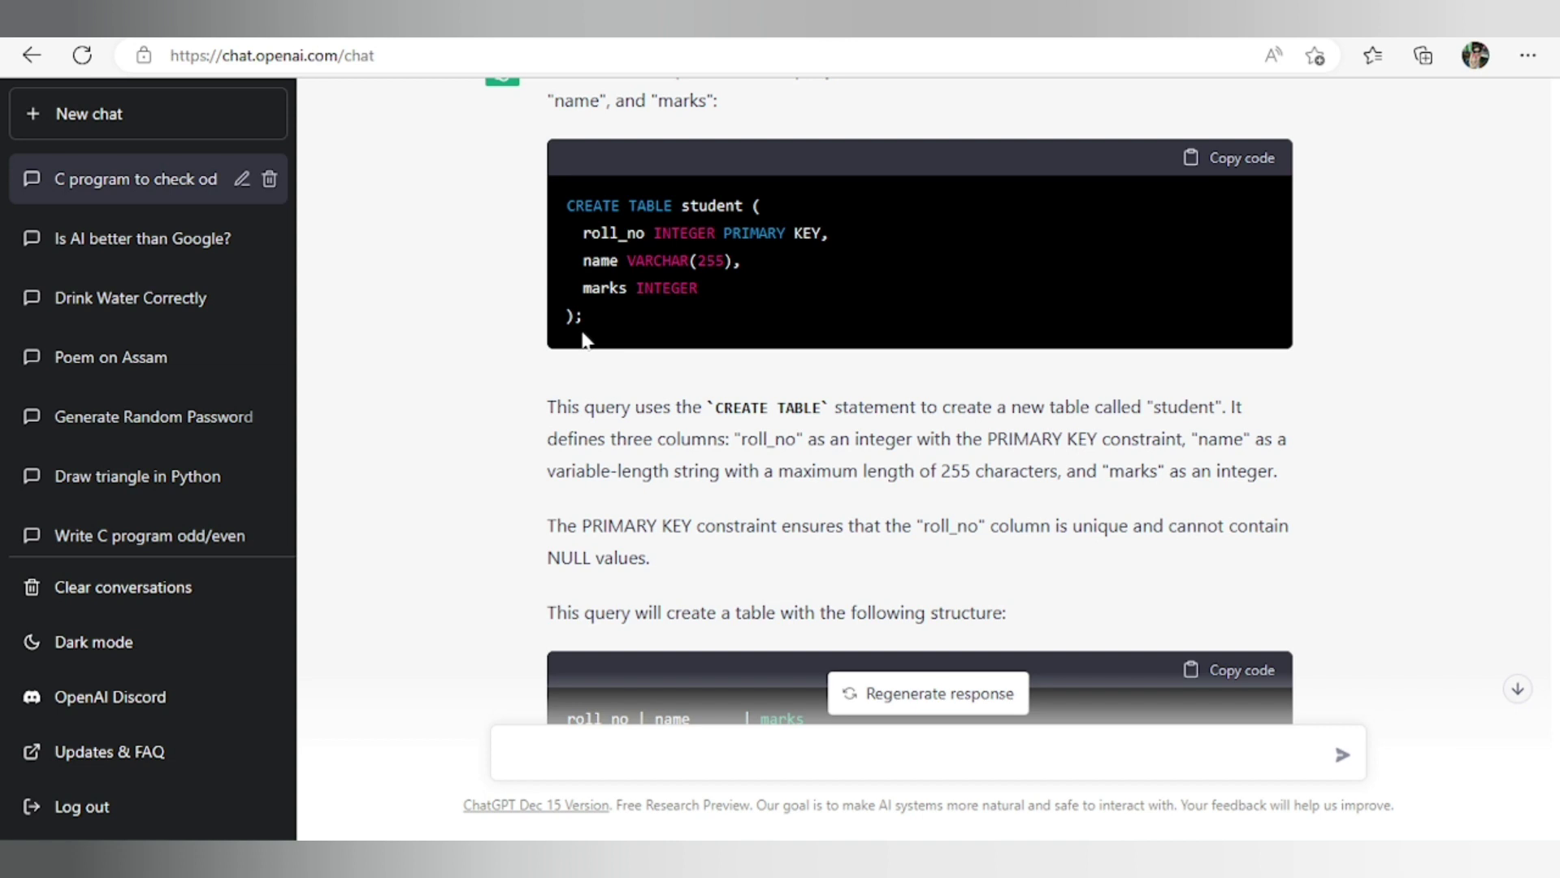
pyautogui.click(1516, 691)
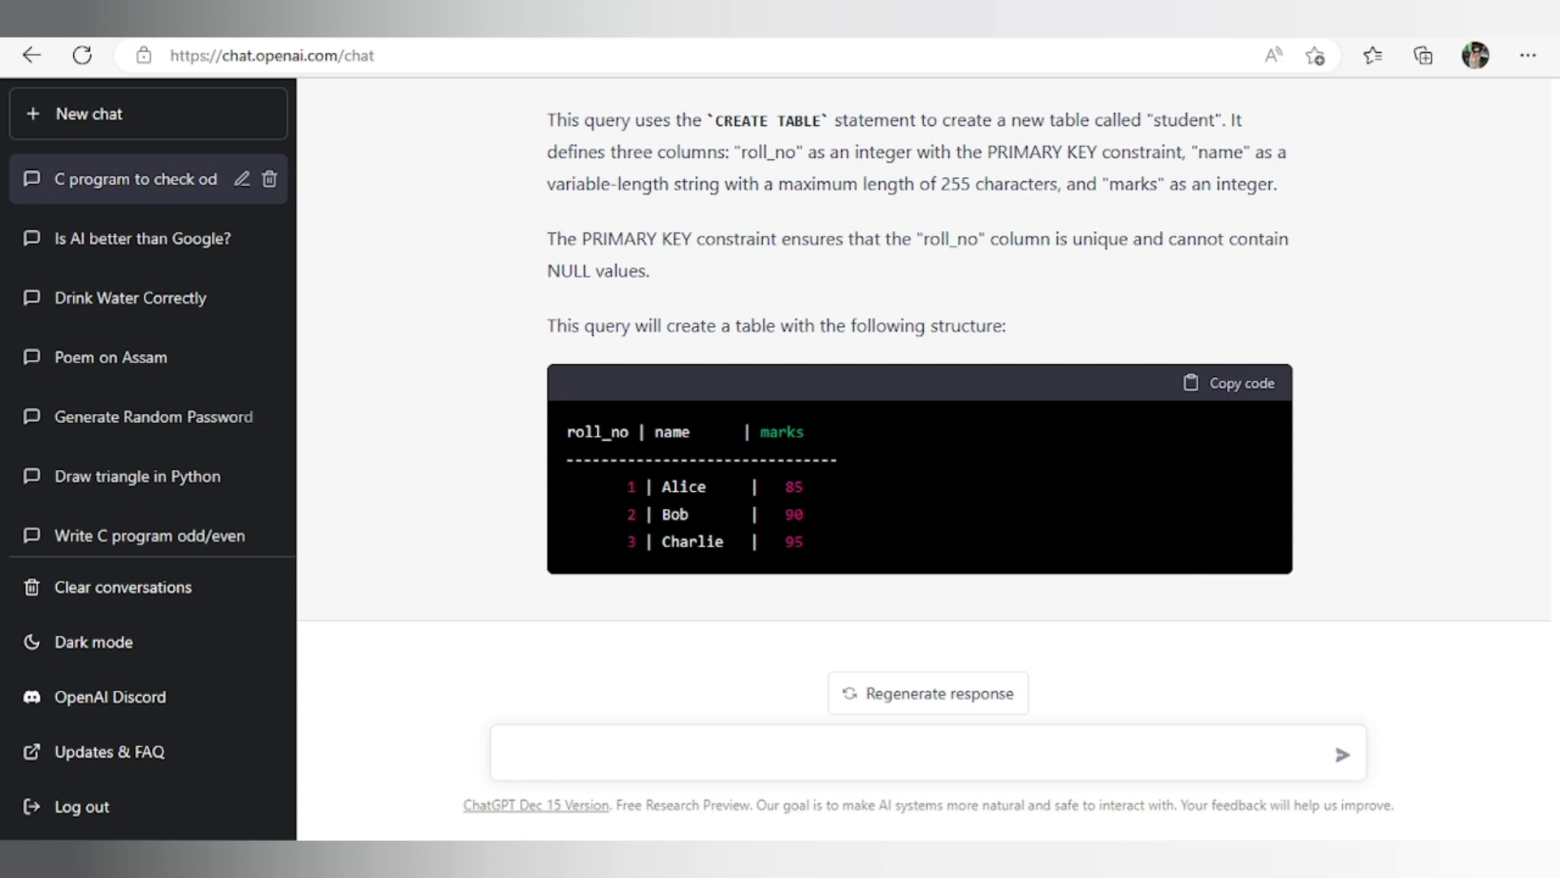
# Step: Visit openai.com in a new tab and open the ChatGPT announcement page from the footer
pyautogui.hotkey('ctrl', 't')
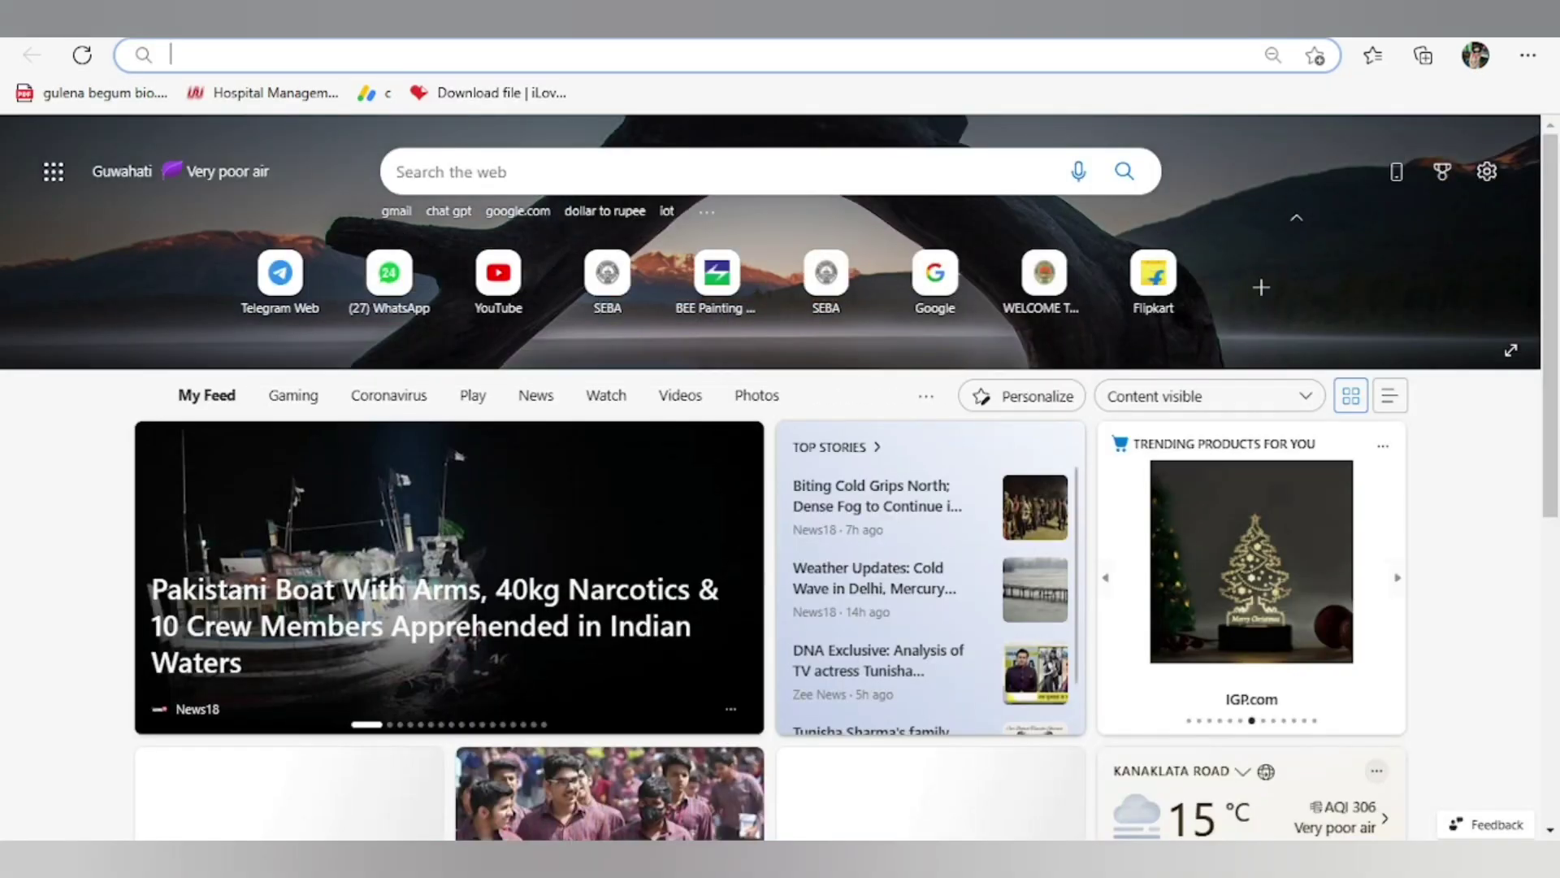
pyautogui.write('op')
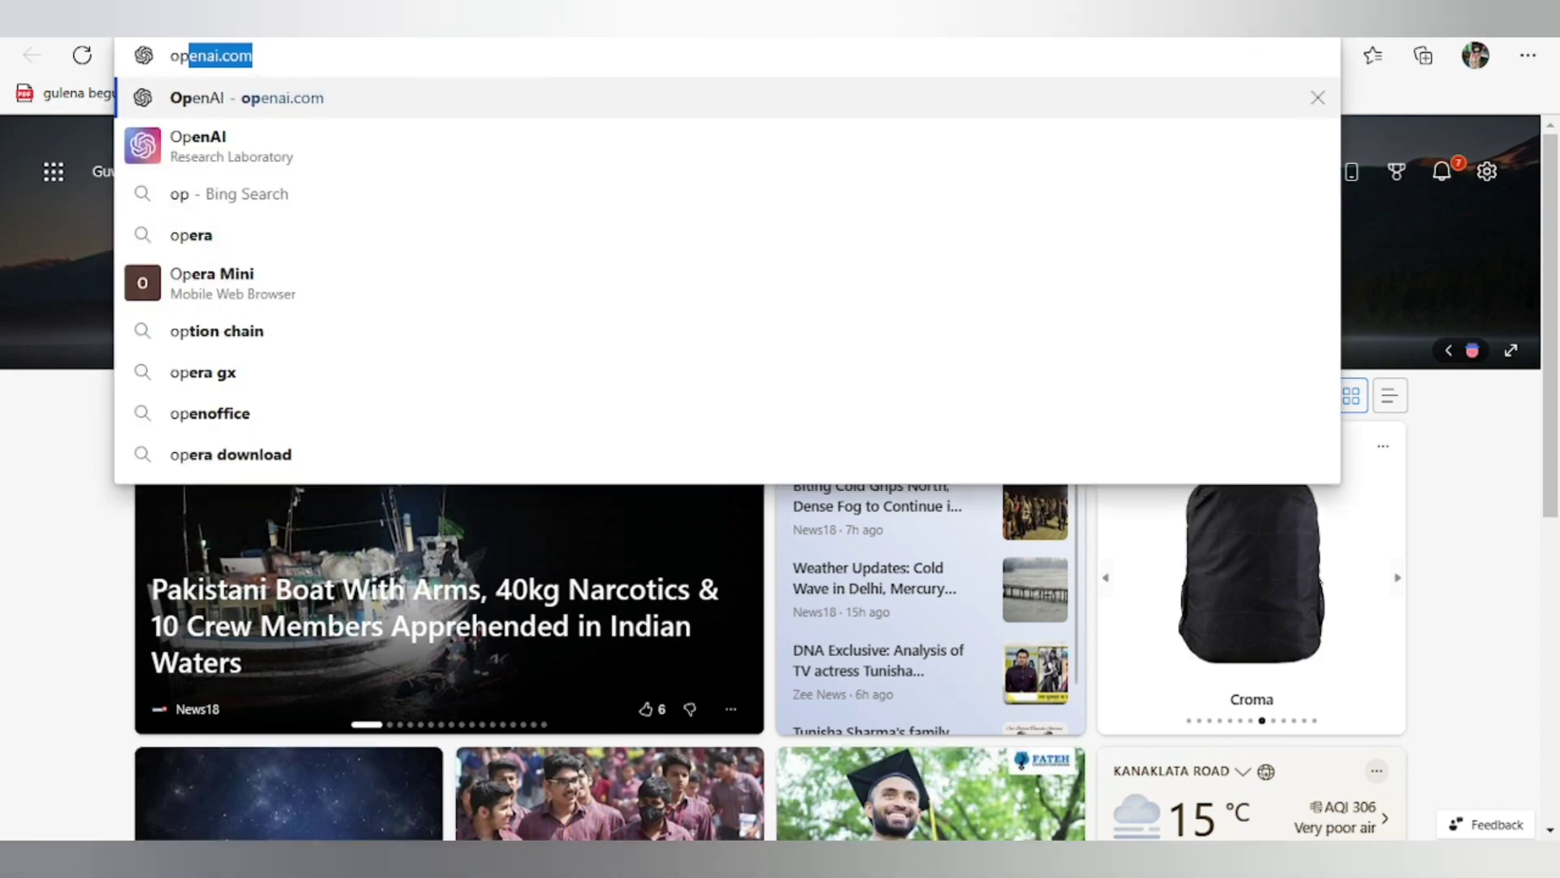
pyautogui.write('enai.c')
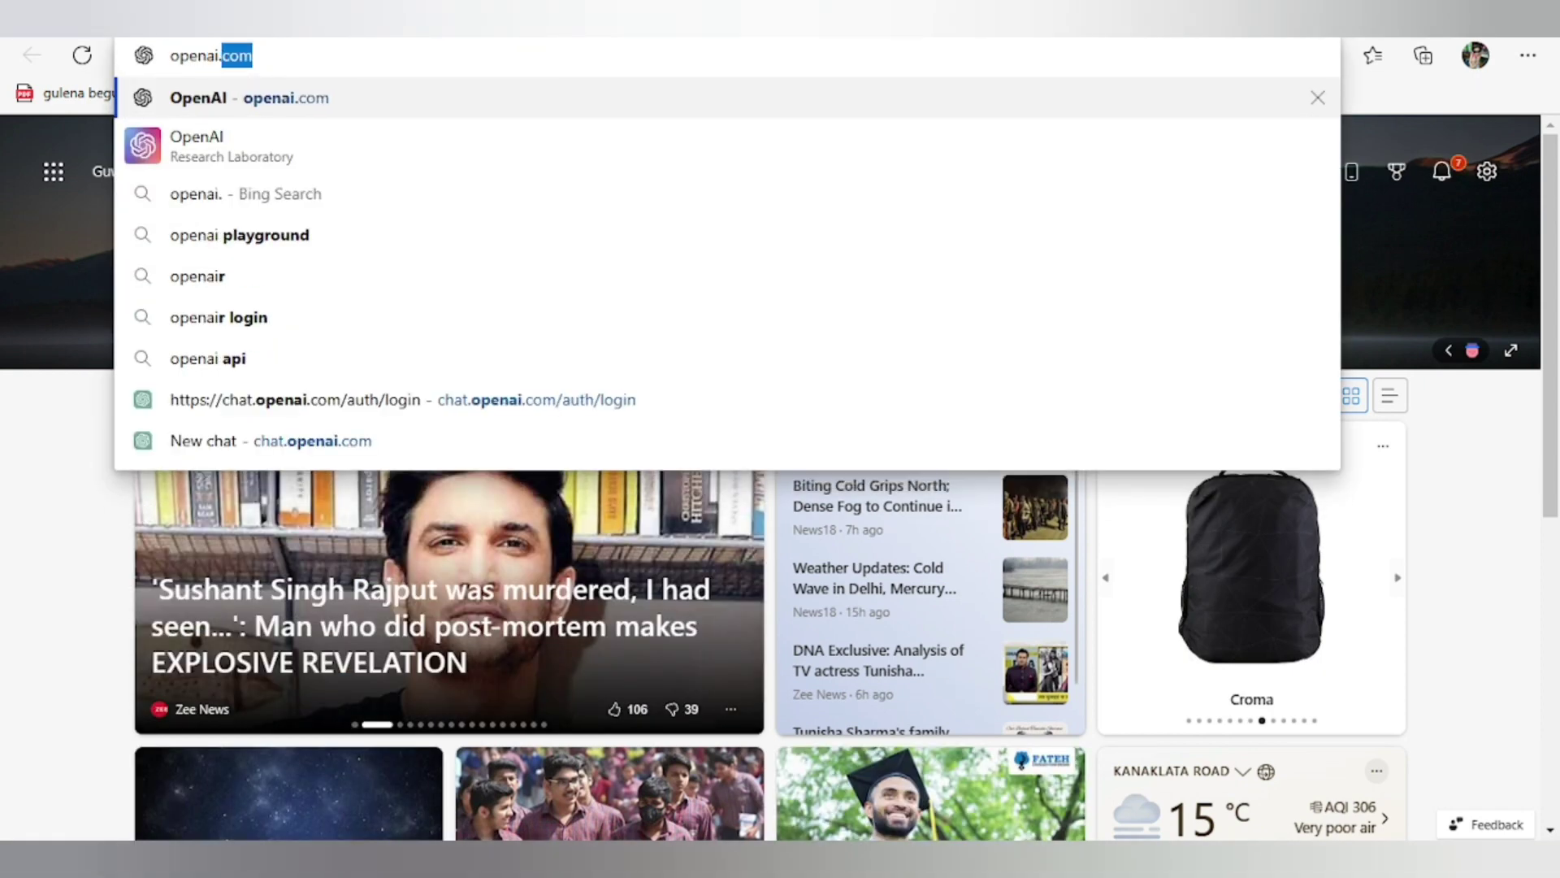
pyautogui.write('om')
pyautogui.press('Return')
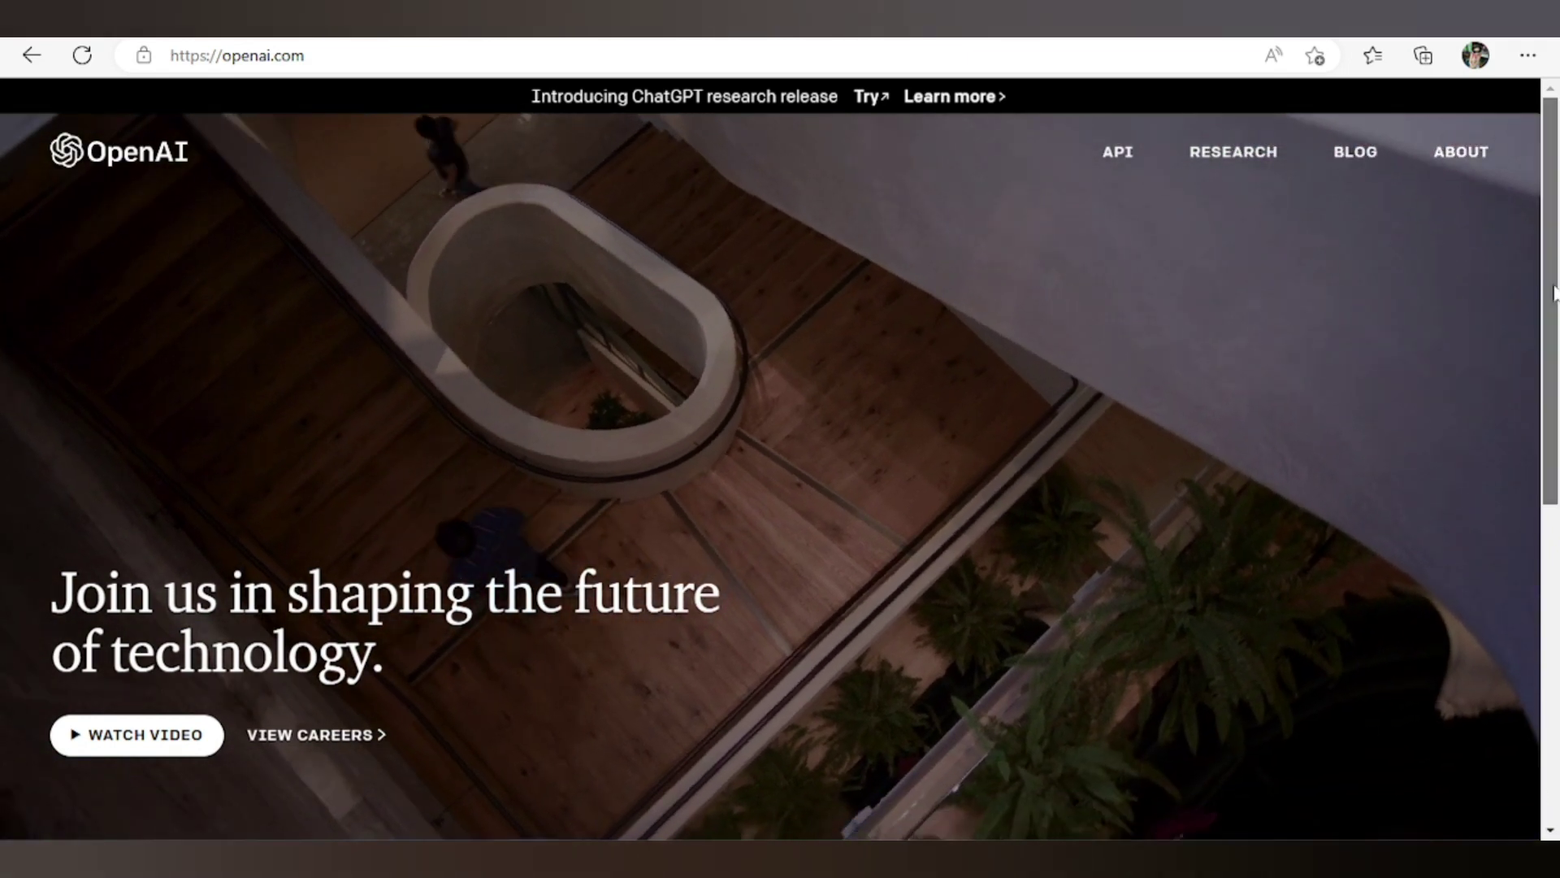
pyautogui.scroll(-6, 348, 699)
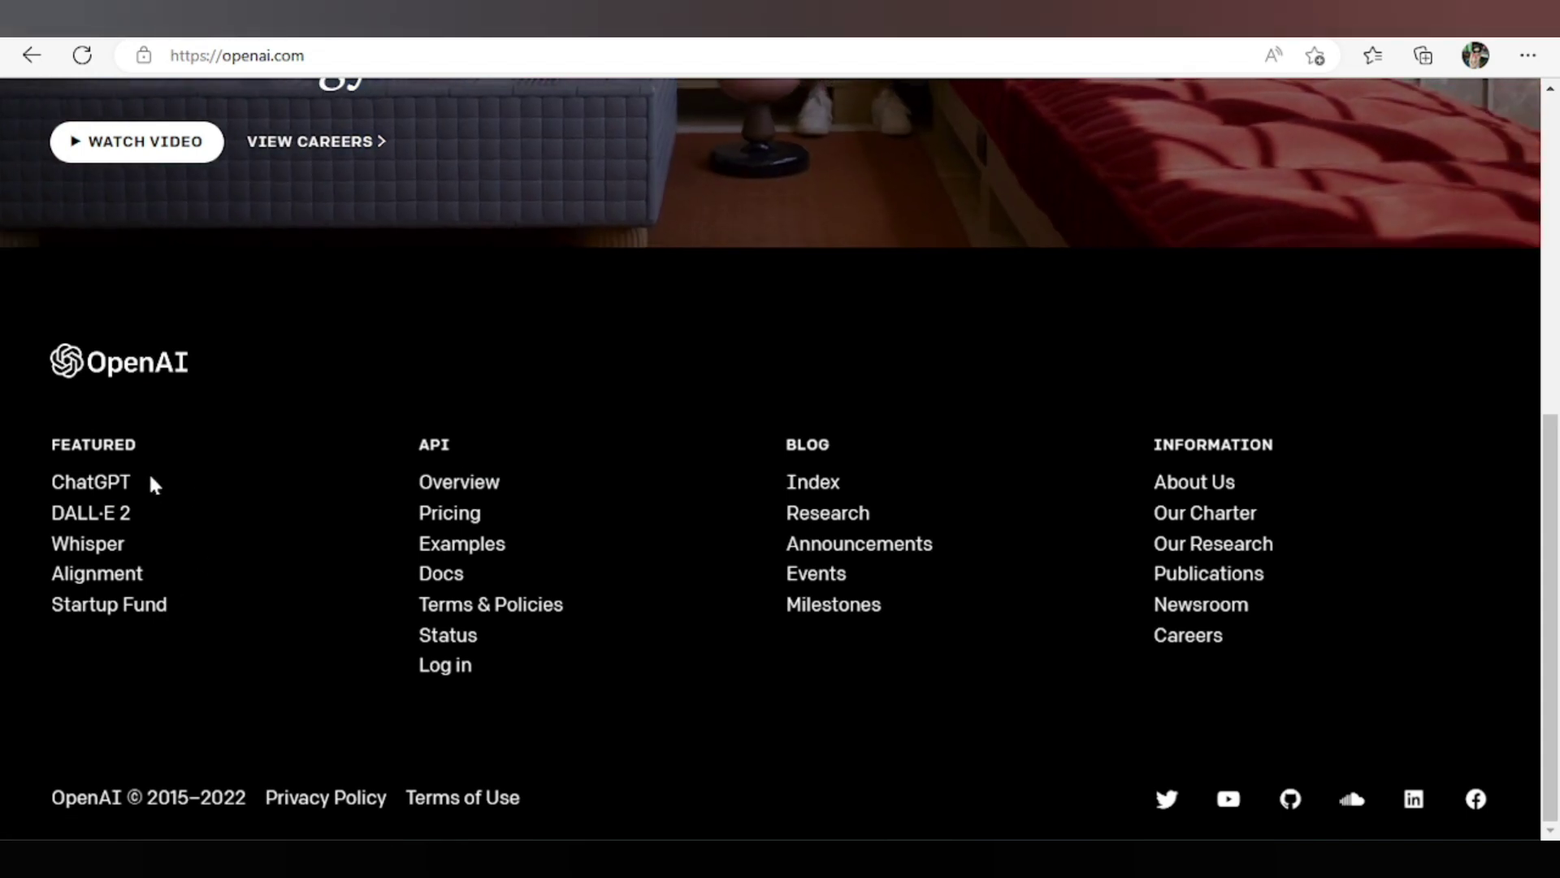
pyautogui.click(109, 488)
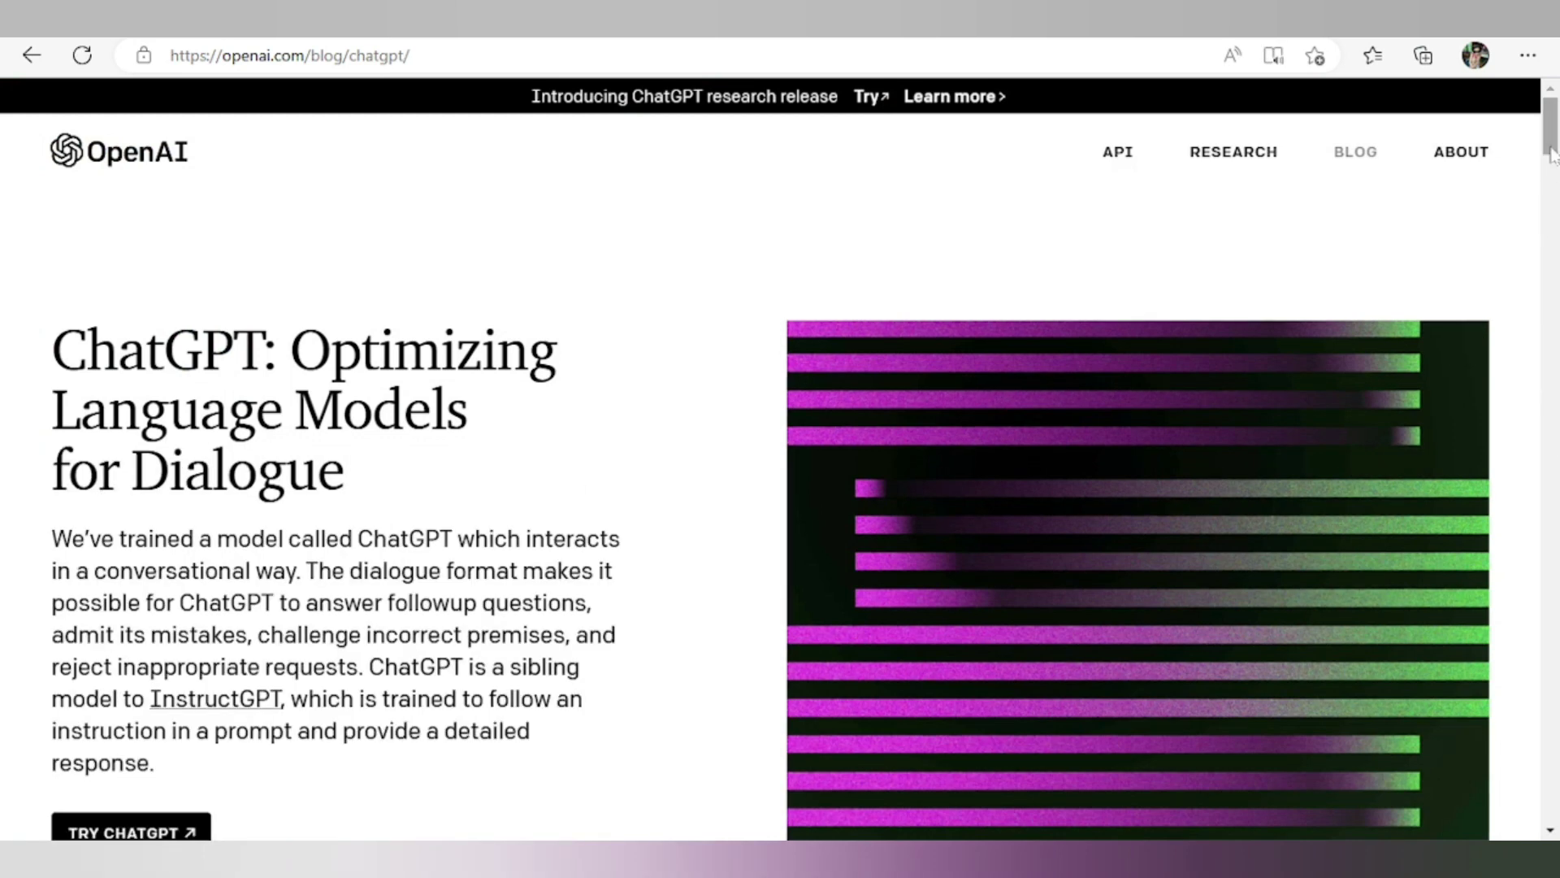
# Step: Scroll the ChatGPT blog page and follow TRY CHATGPT to a new chat
pyautogui.moveTo(1551, 153); pyautogui.dragTo(1551, 183)
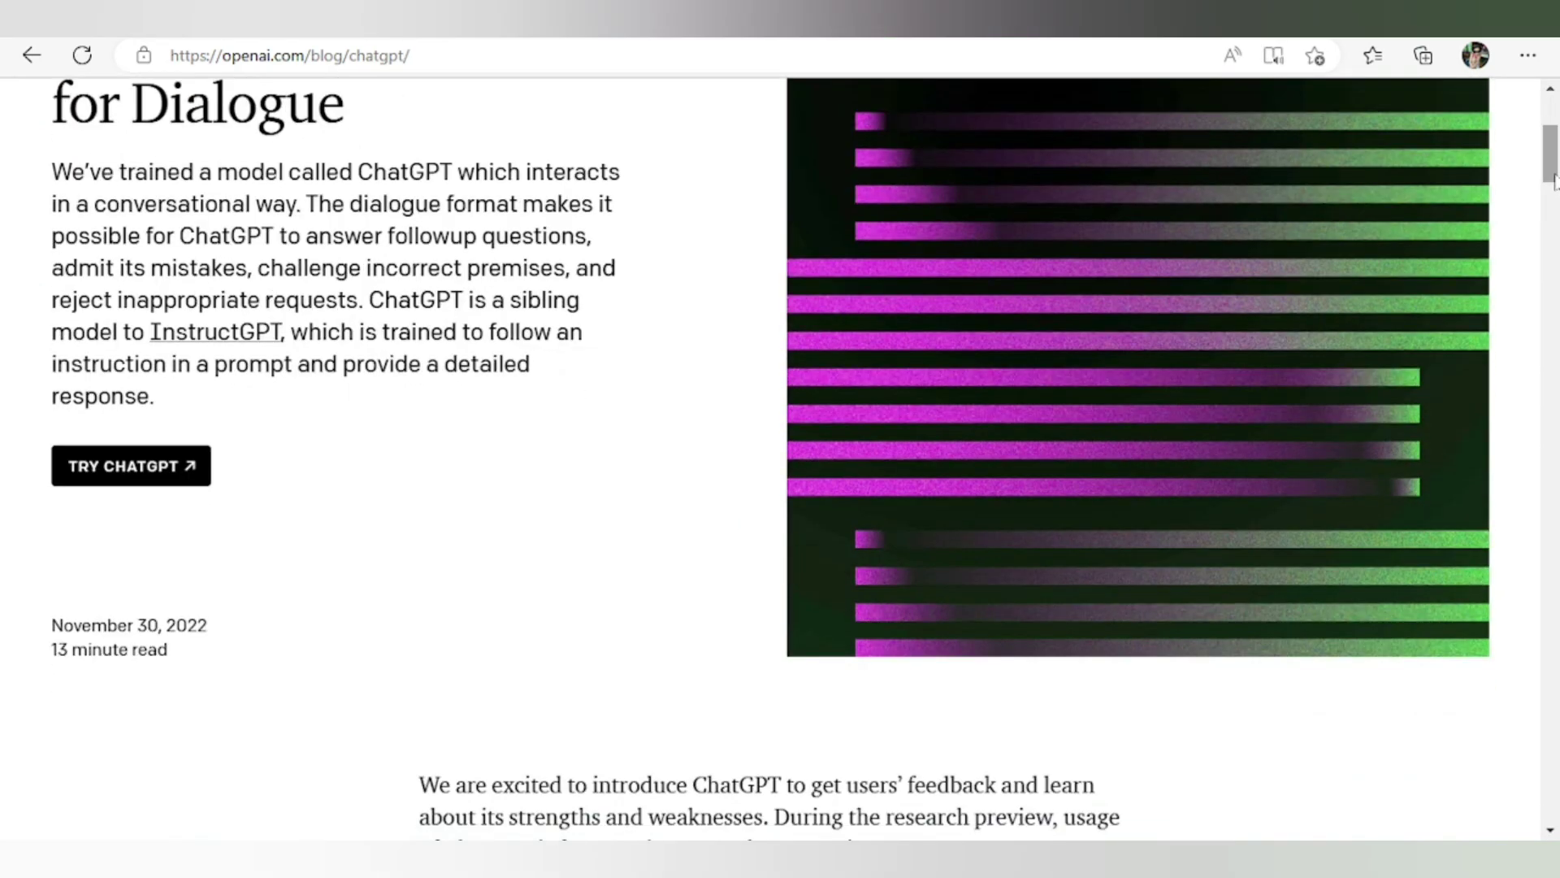
pyautogui.click(153, 468)
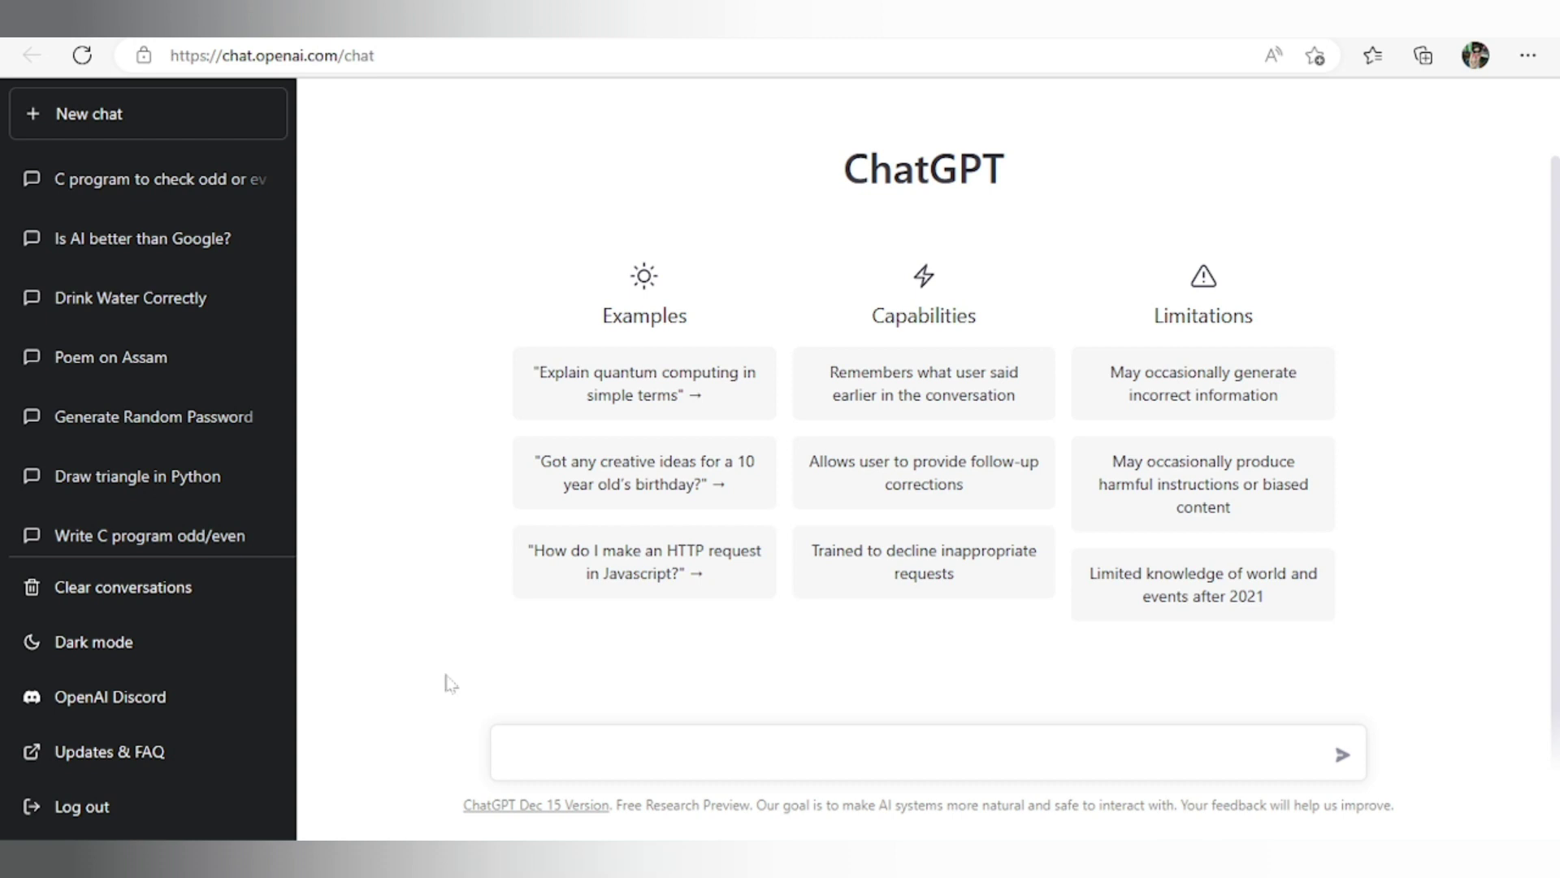
# Step: Enable dark mode and type the question about a cow bought at Rs. 500, sold at Rs. 700
pyautogui.click(189, 648)
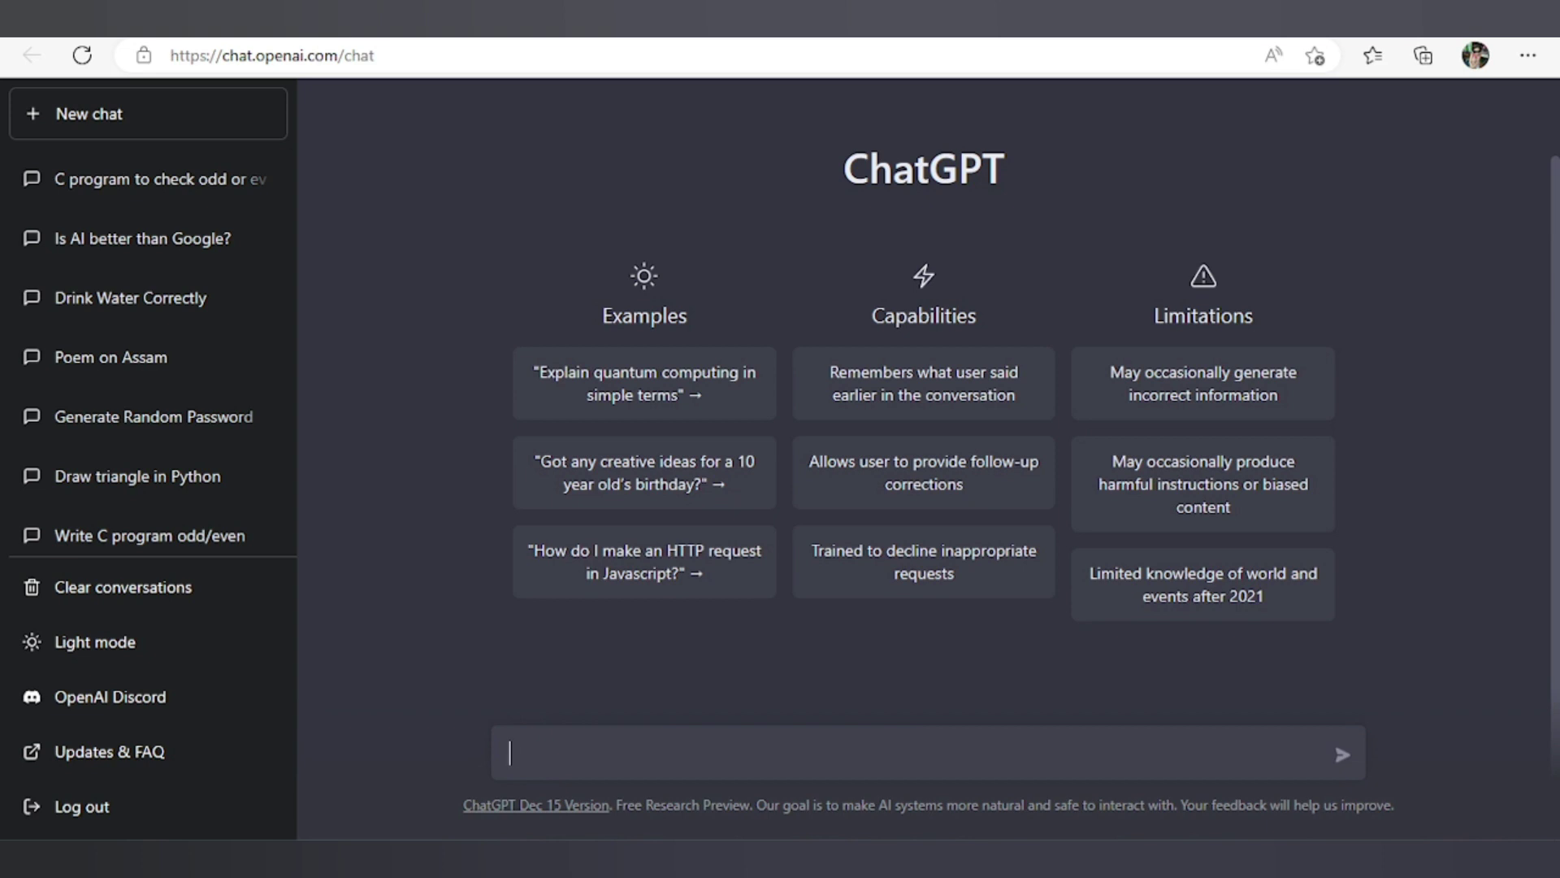
pyautogui.write('John')
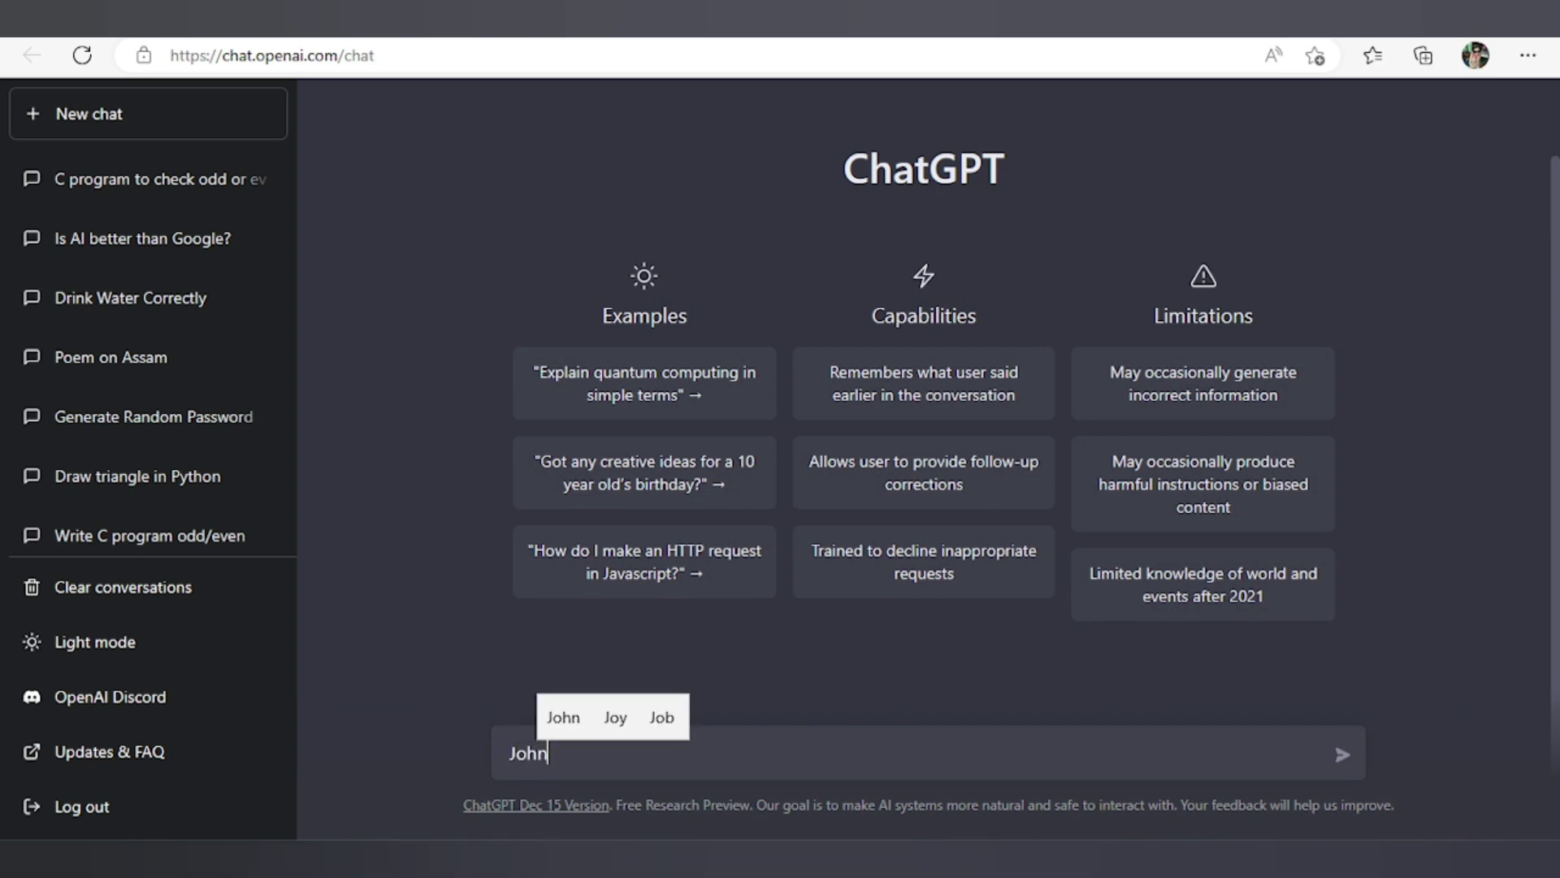
pyautogui.write(' b')
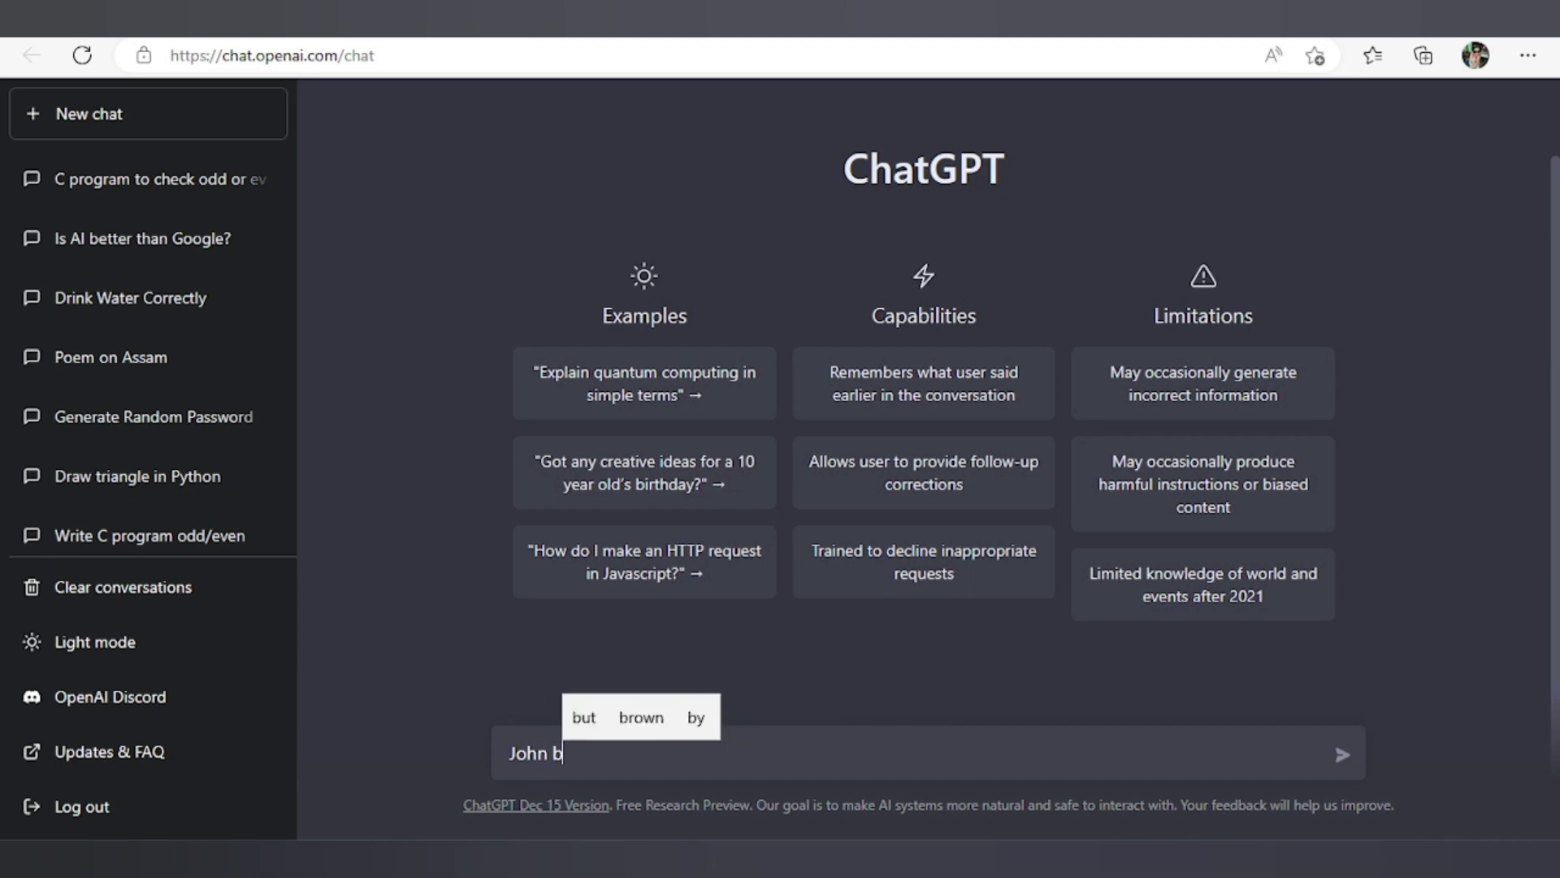
pyautogui.write('ought ')
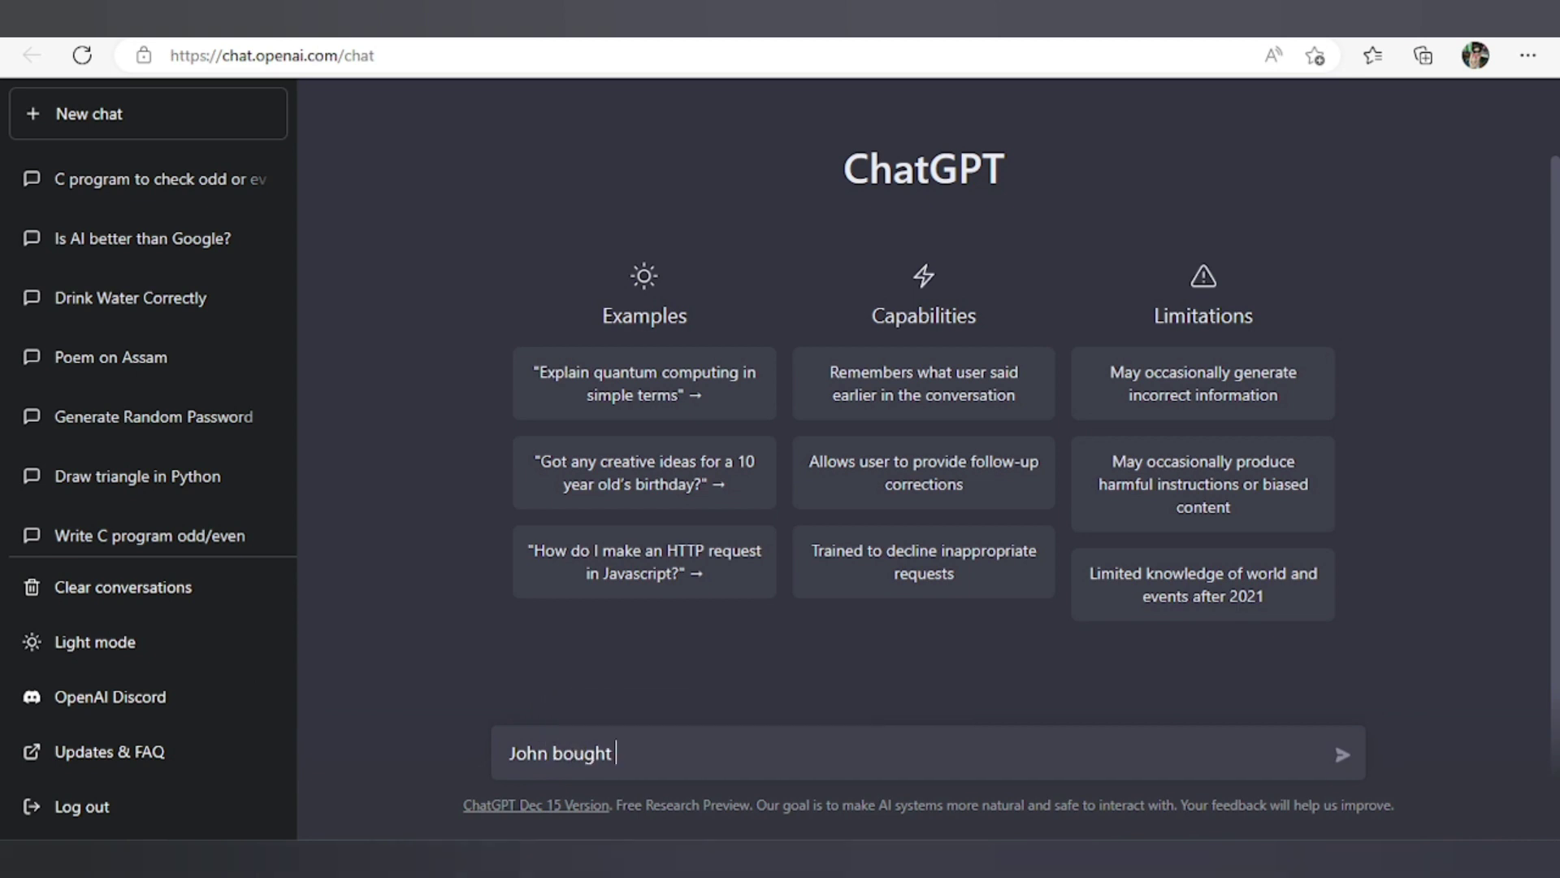
pyautogui.write('a co')
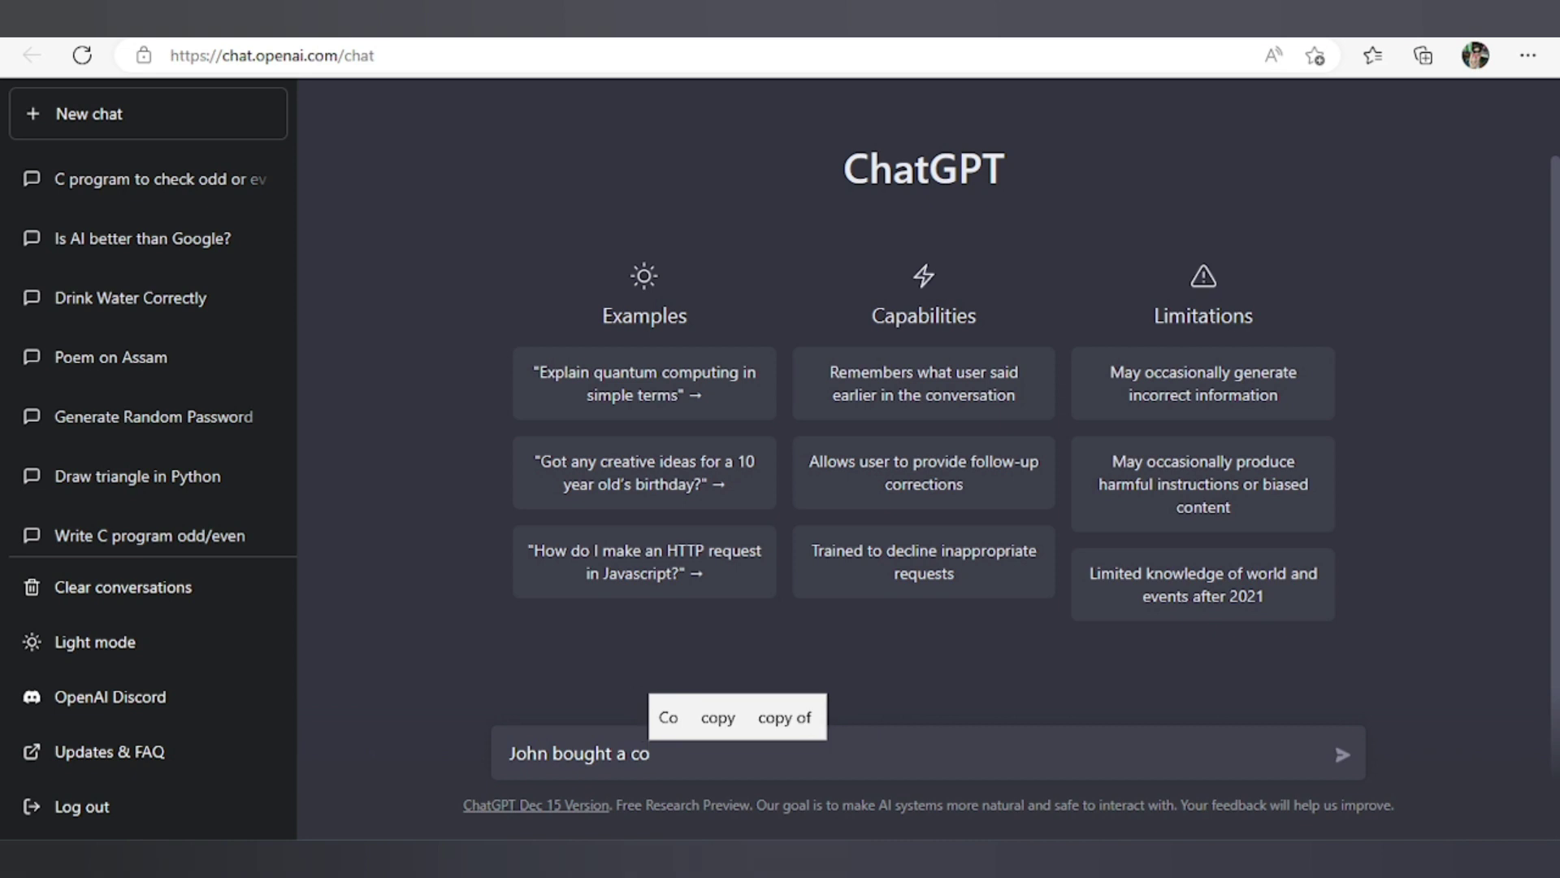
pyautogui.write('w at')
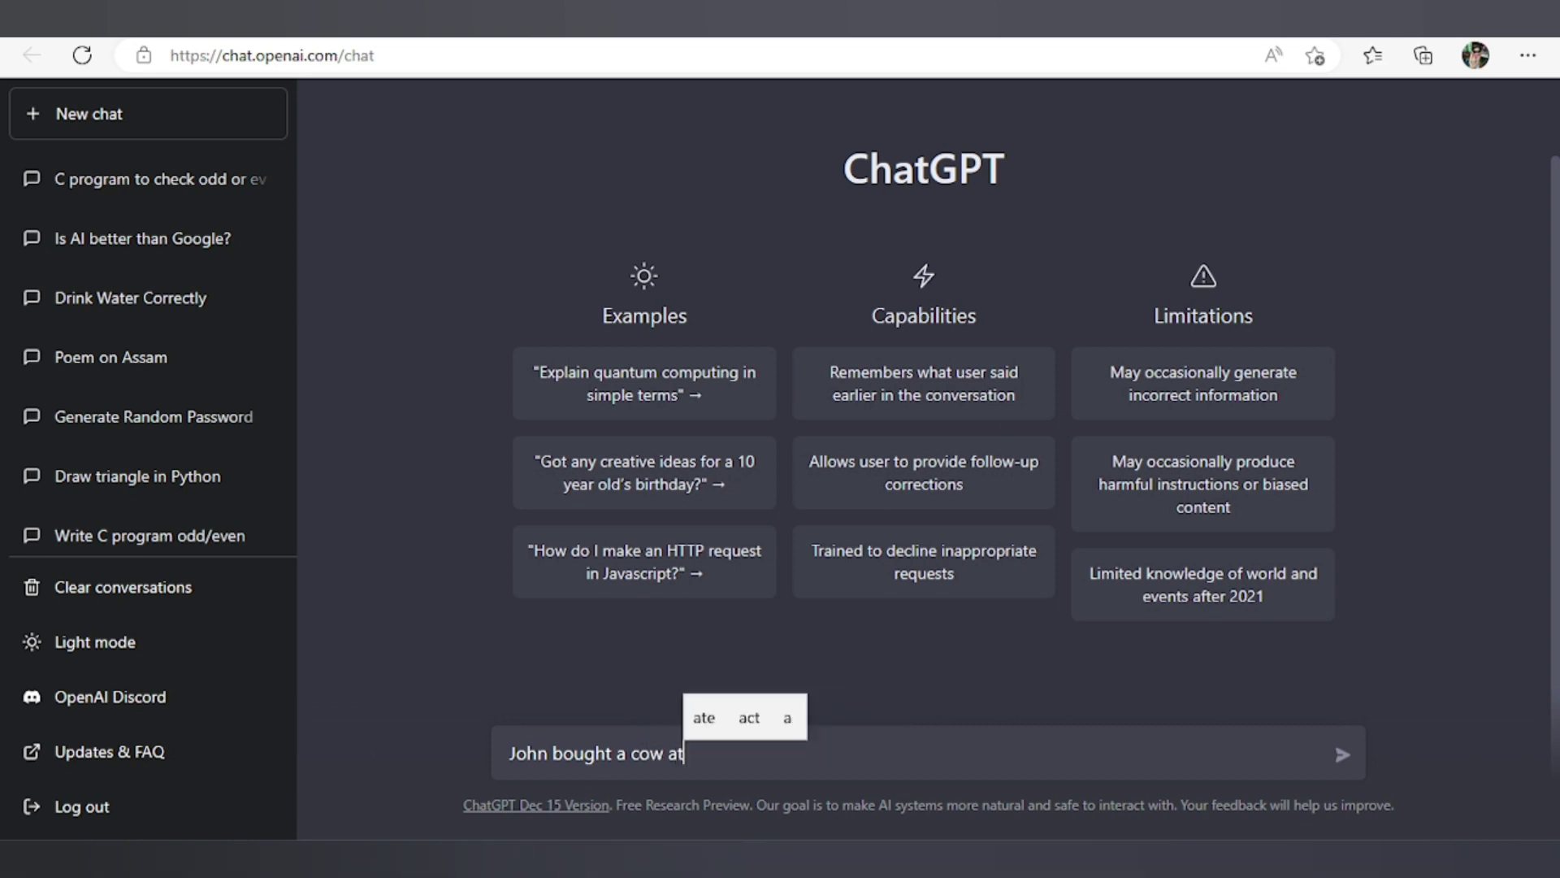
pyautogui.write(' rs.')
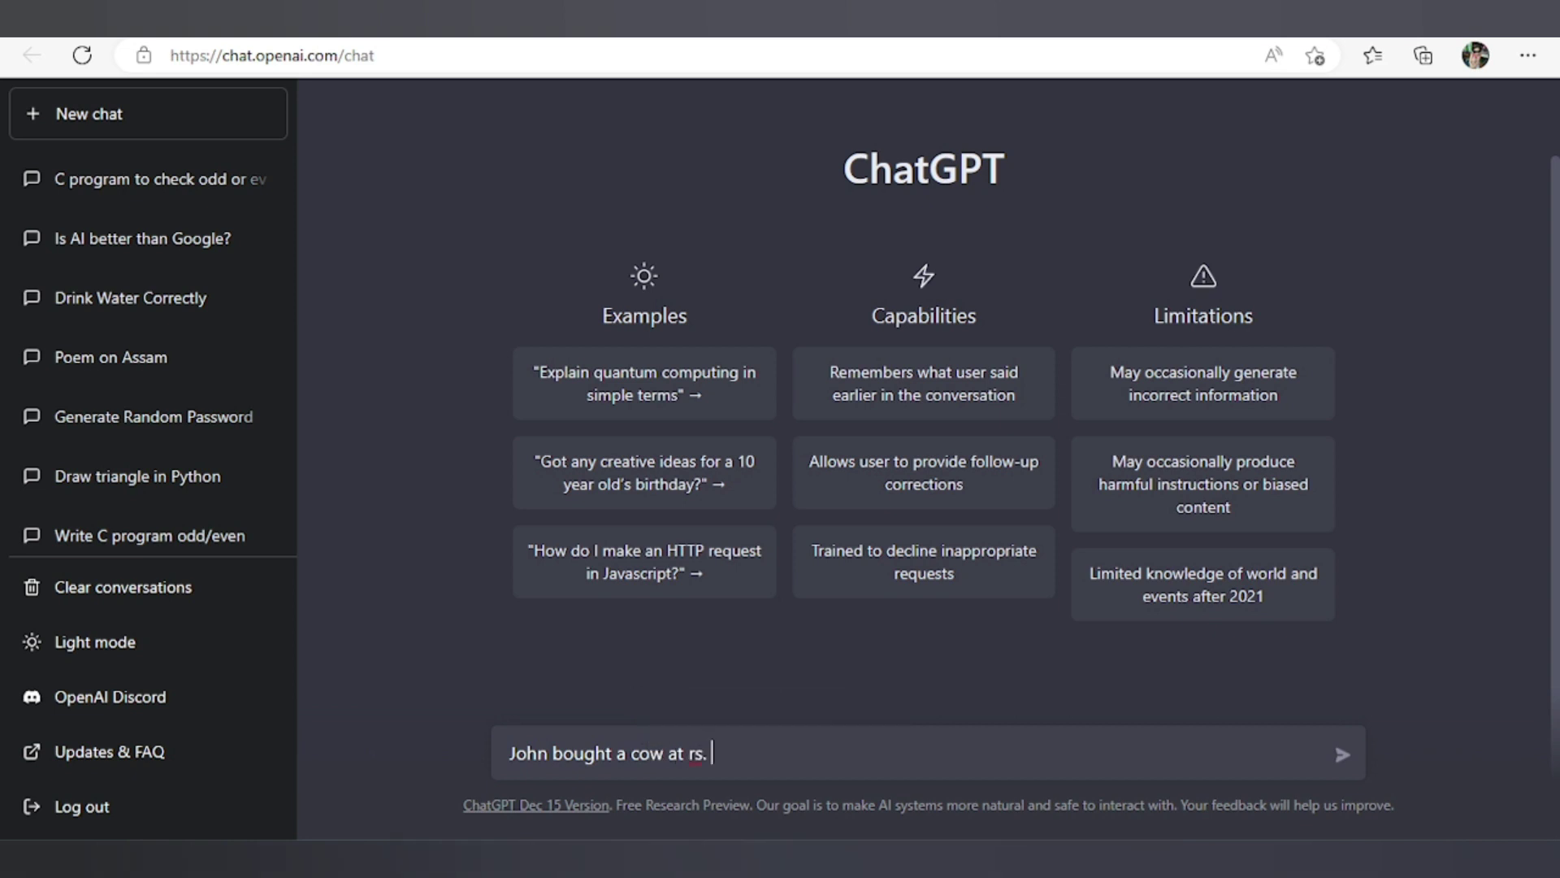
pyautogui.press('BackSpace')
pyautogui.press('BackSpace')
pyautogui.press('BackSpace')
pyautogui.write('Rs. 500 and sold ')
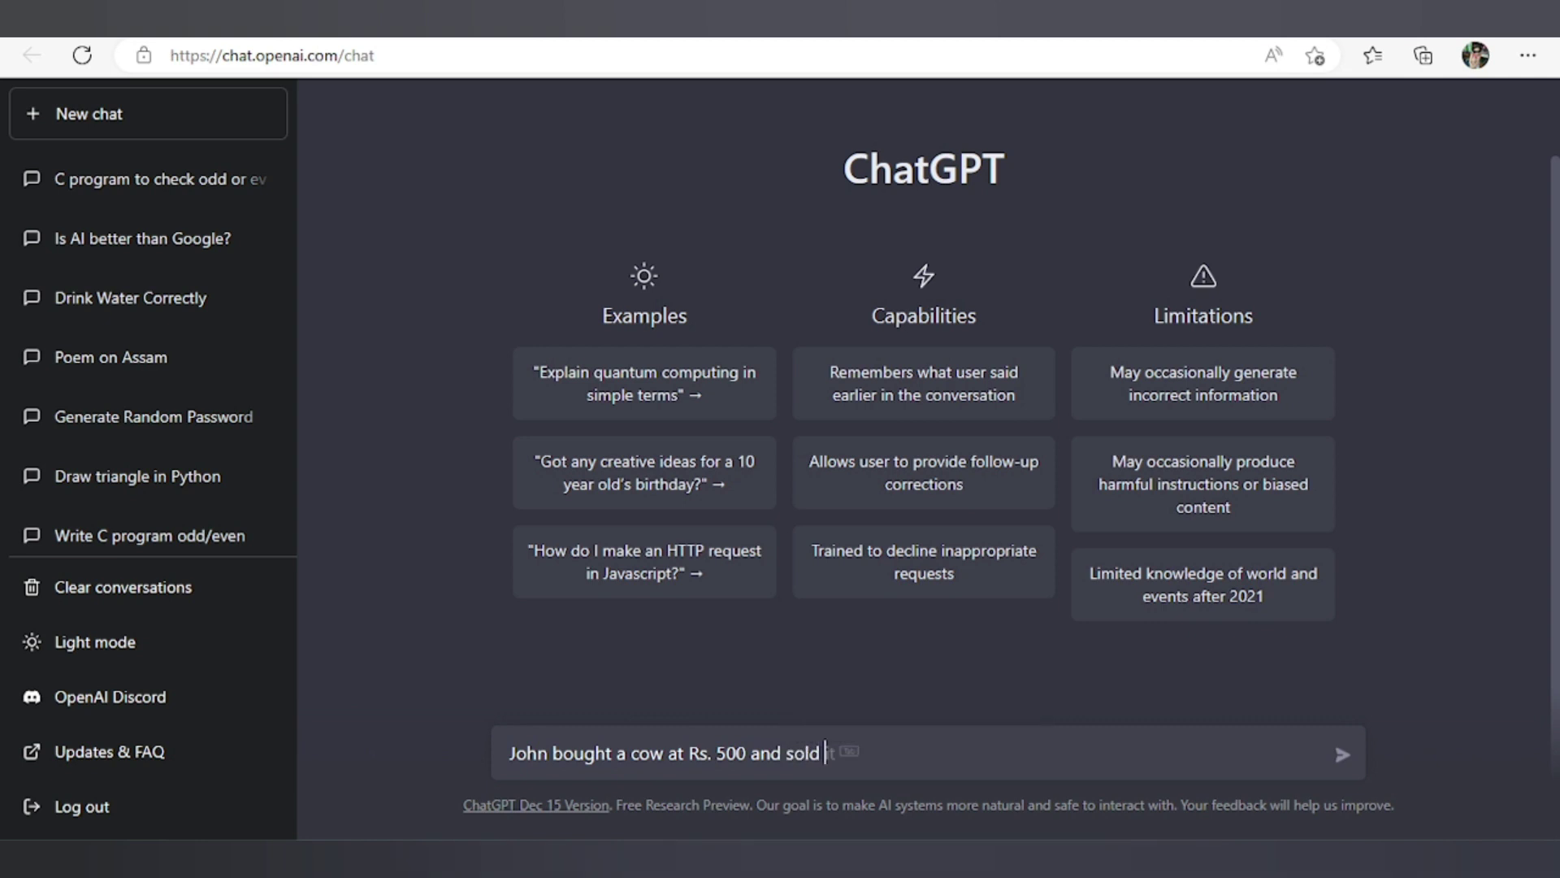
pyautogui.write('it at Rs. 700. Wh')
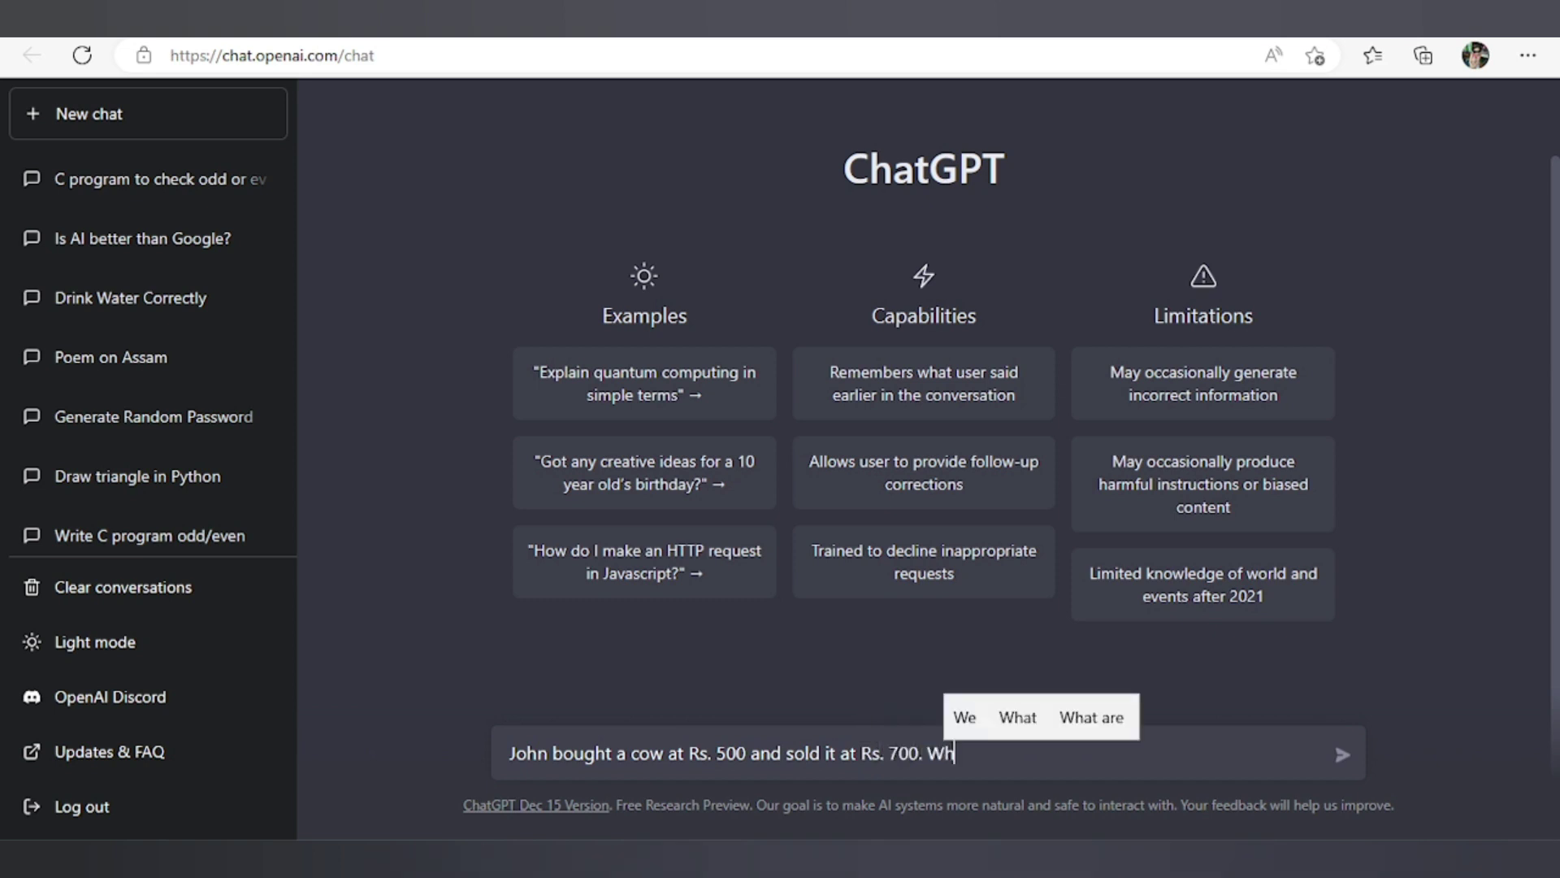
pyautogui.write('at is th')
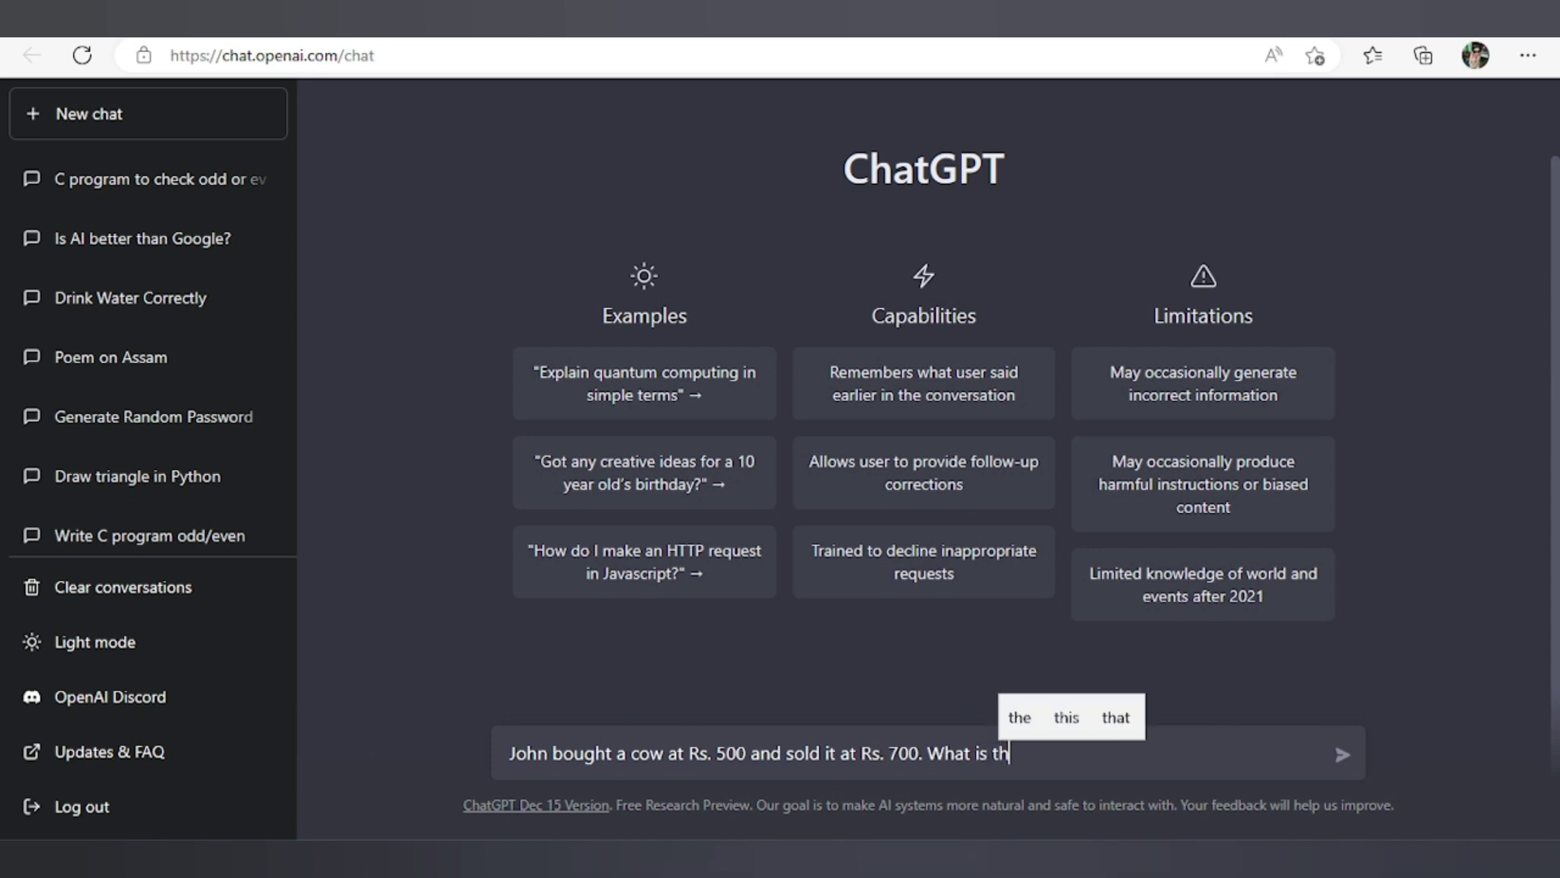
pyautogui.write('e prof')
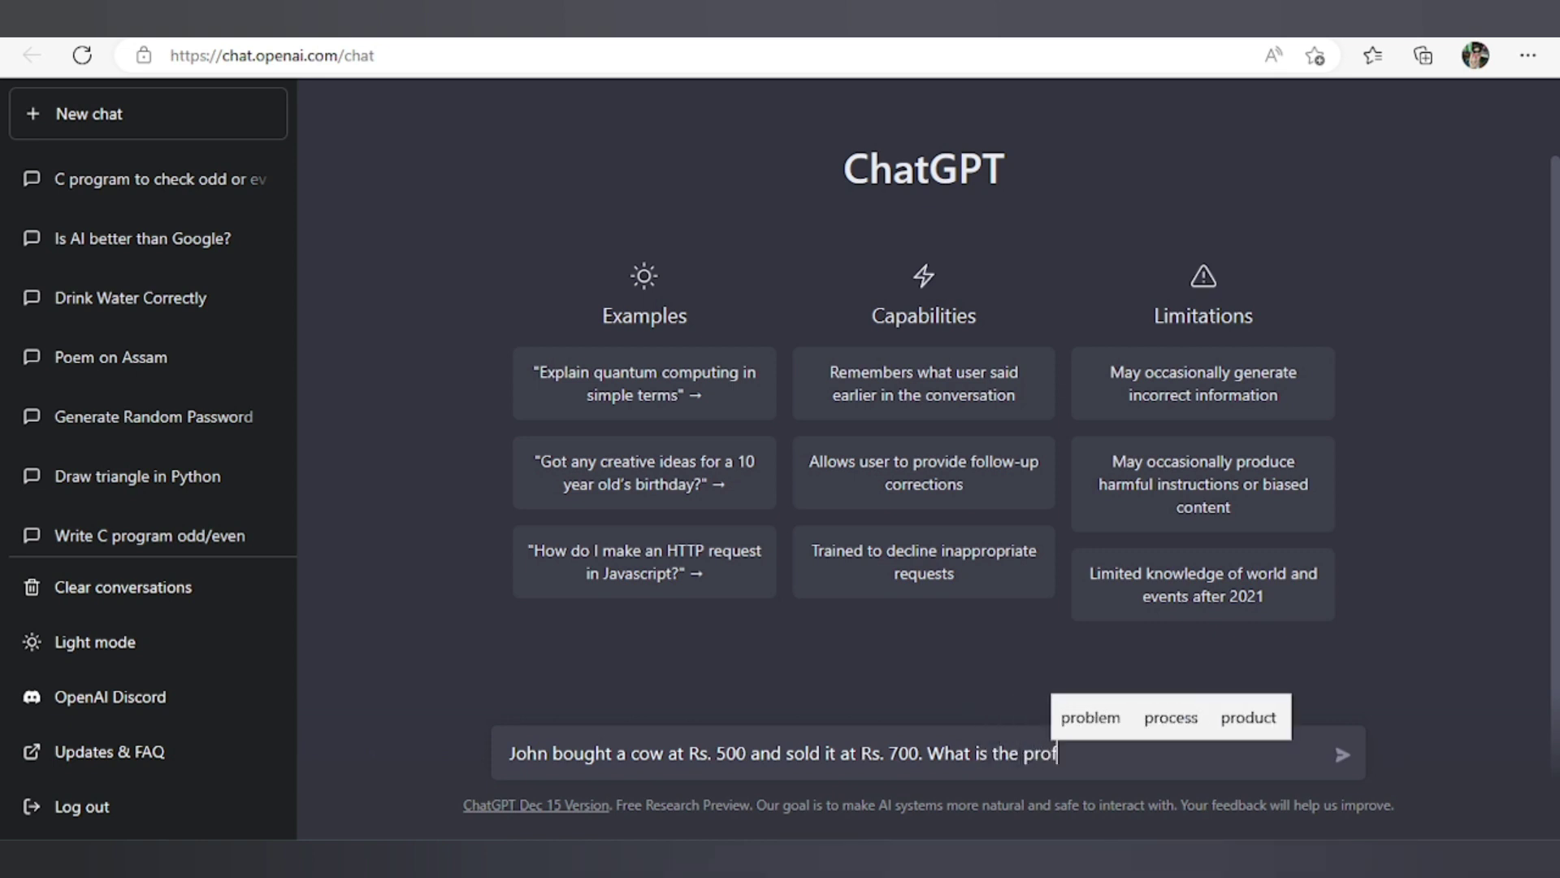
pyautogui.write('it perc')
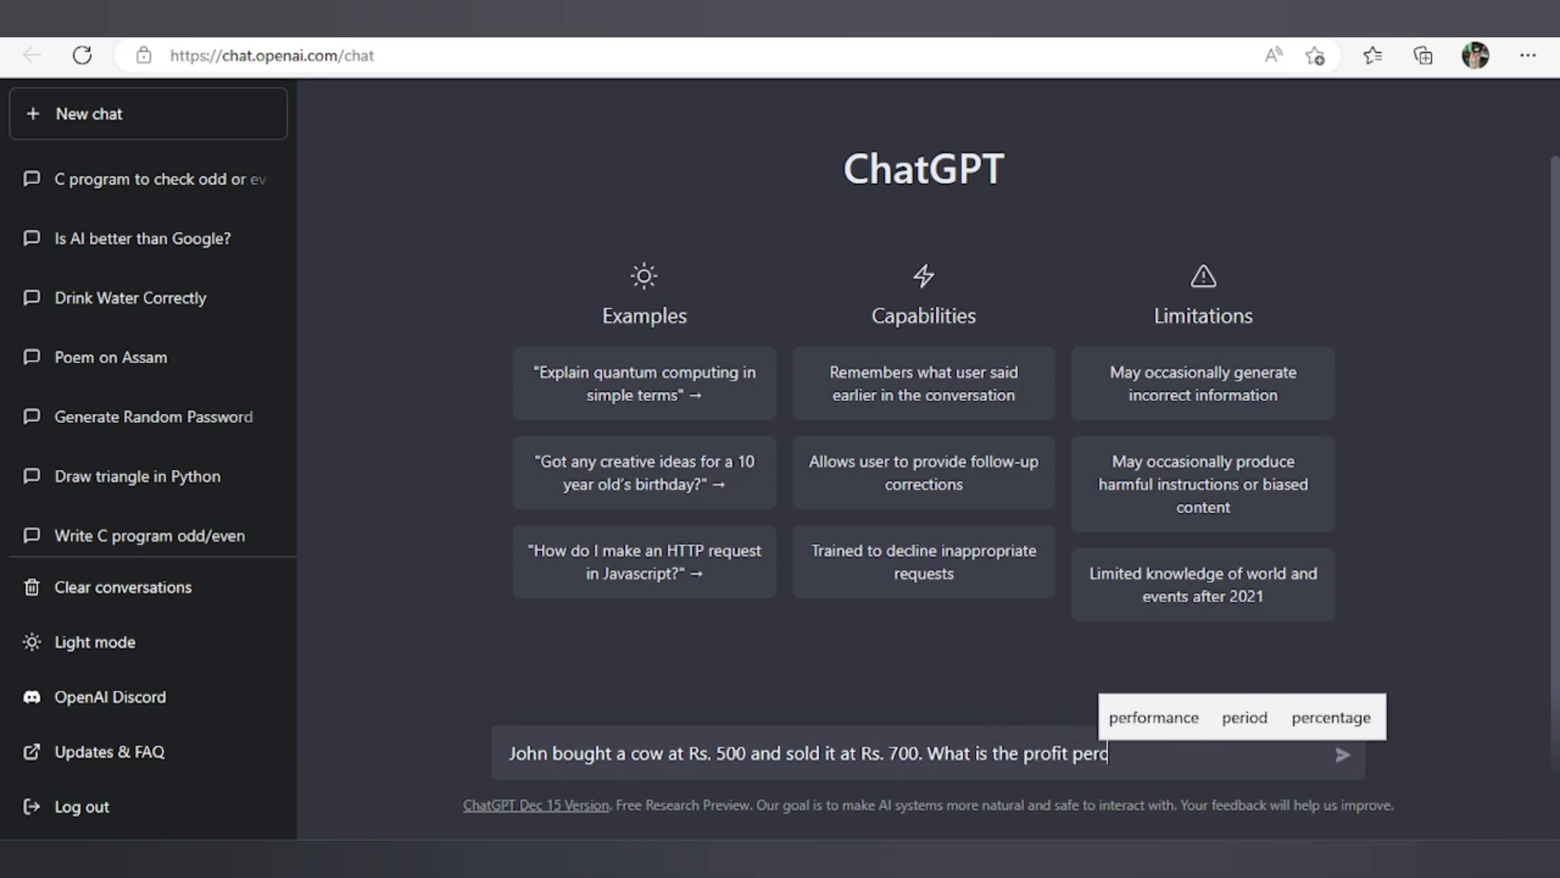
pyautogui.write('entage')
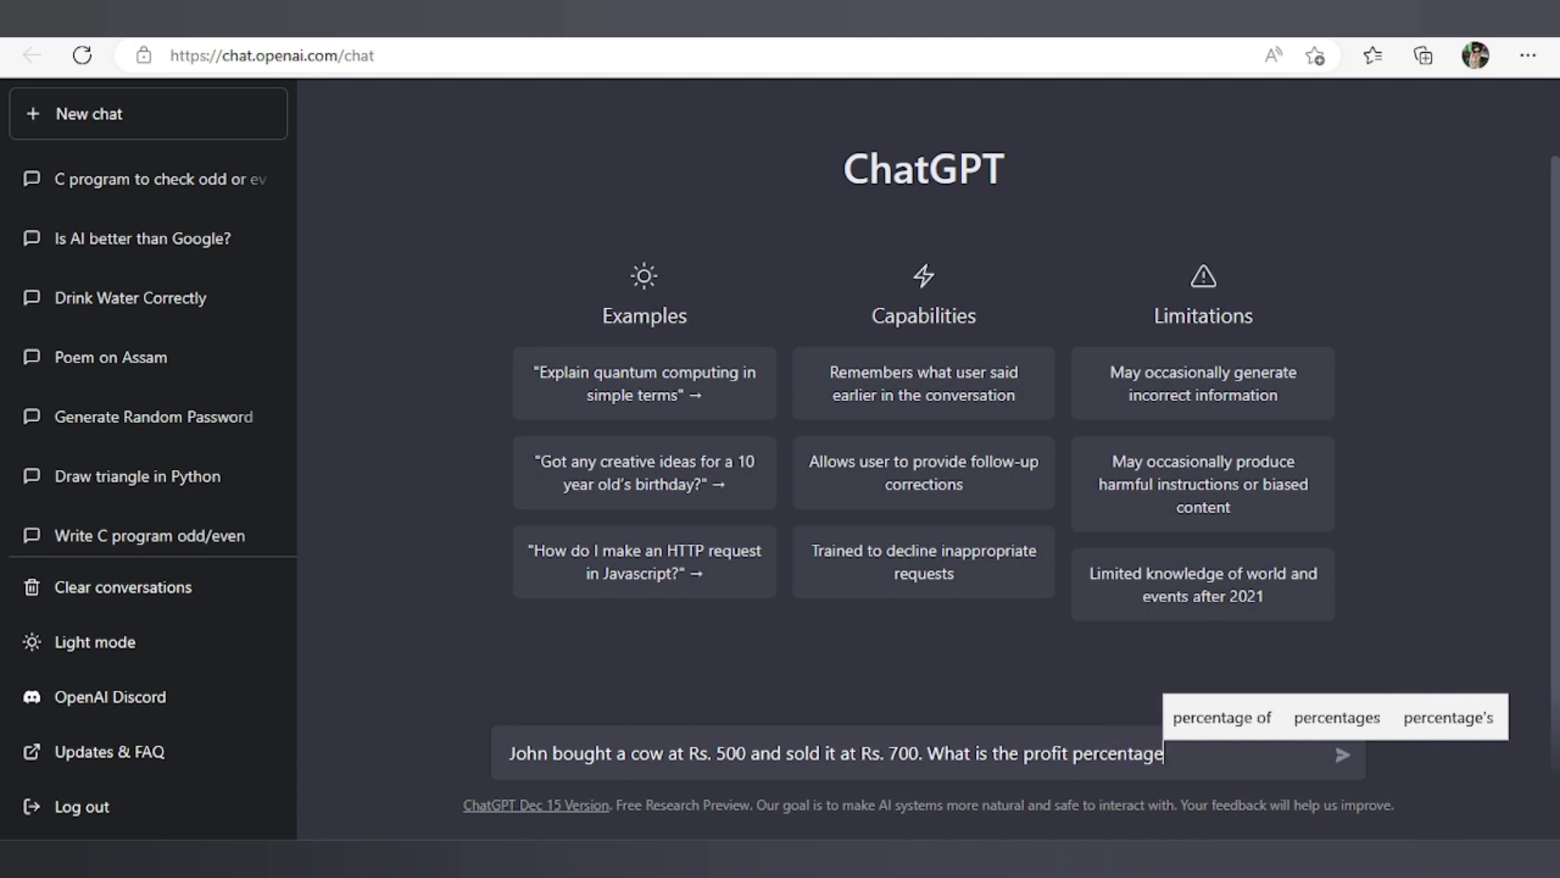
pyautogui.write('?')
# Step: Send the cow profit-percentage question and get the 40% profit answer
pyautogui.press('Return')
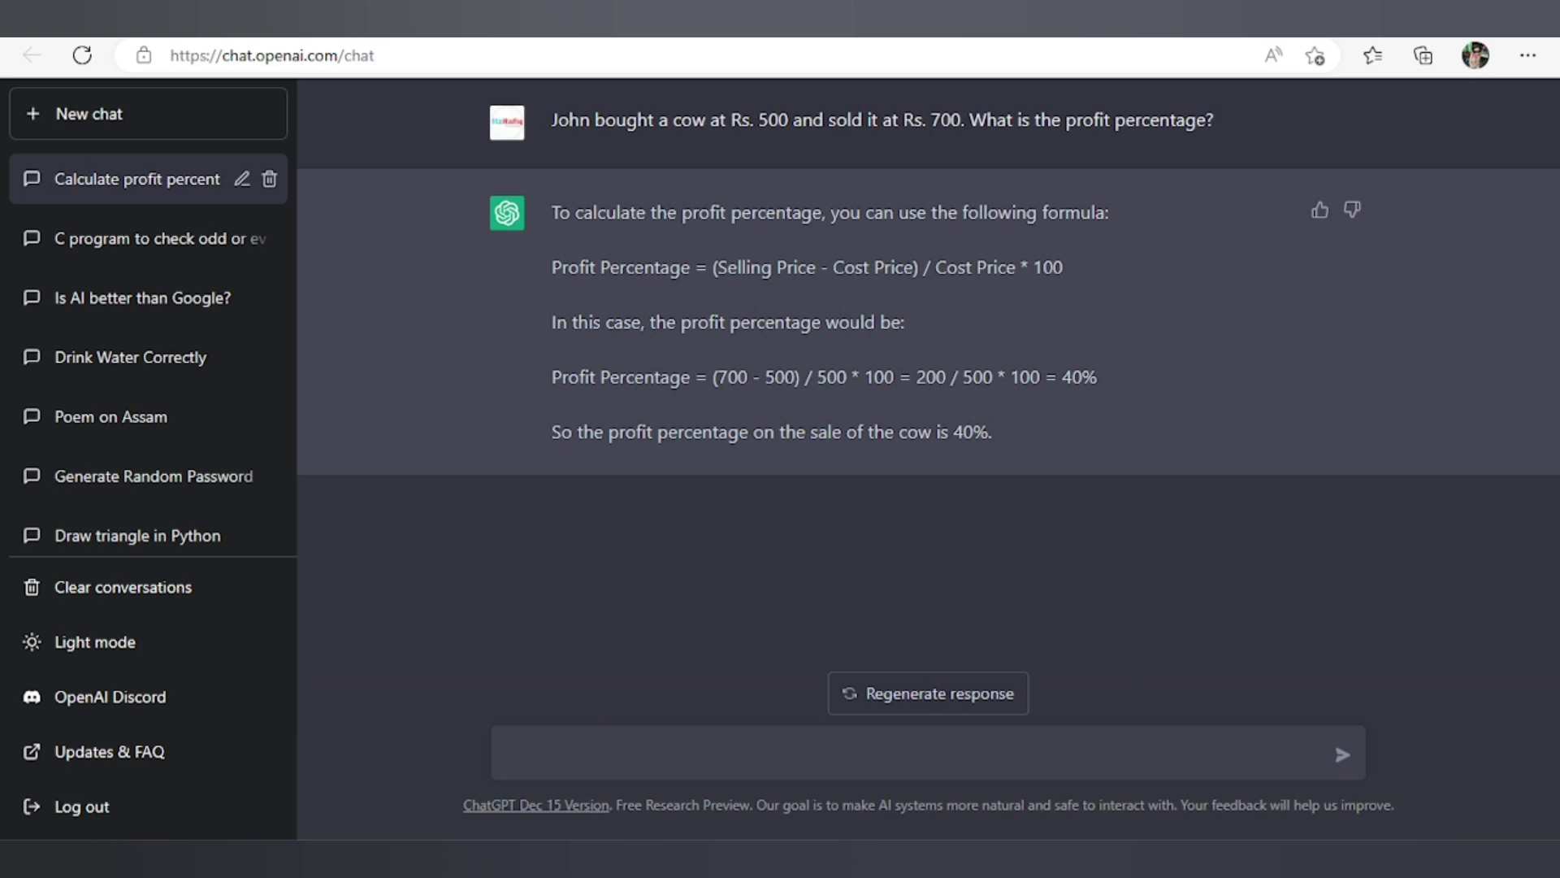
# Step: Ask ChatGPT "can you destroy humans" and get its reply that it cannot harm humans
pyautogui.write('can y')
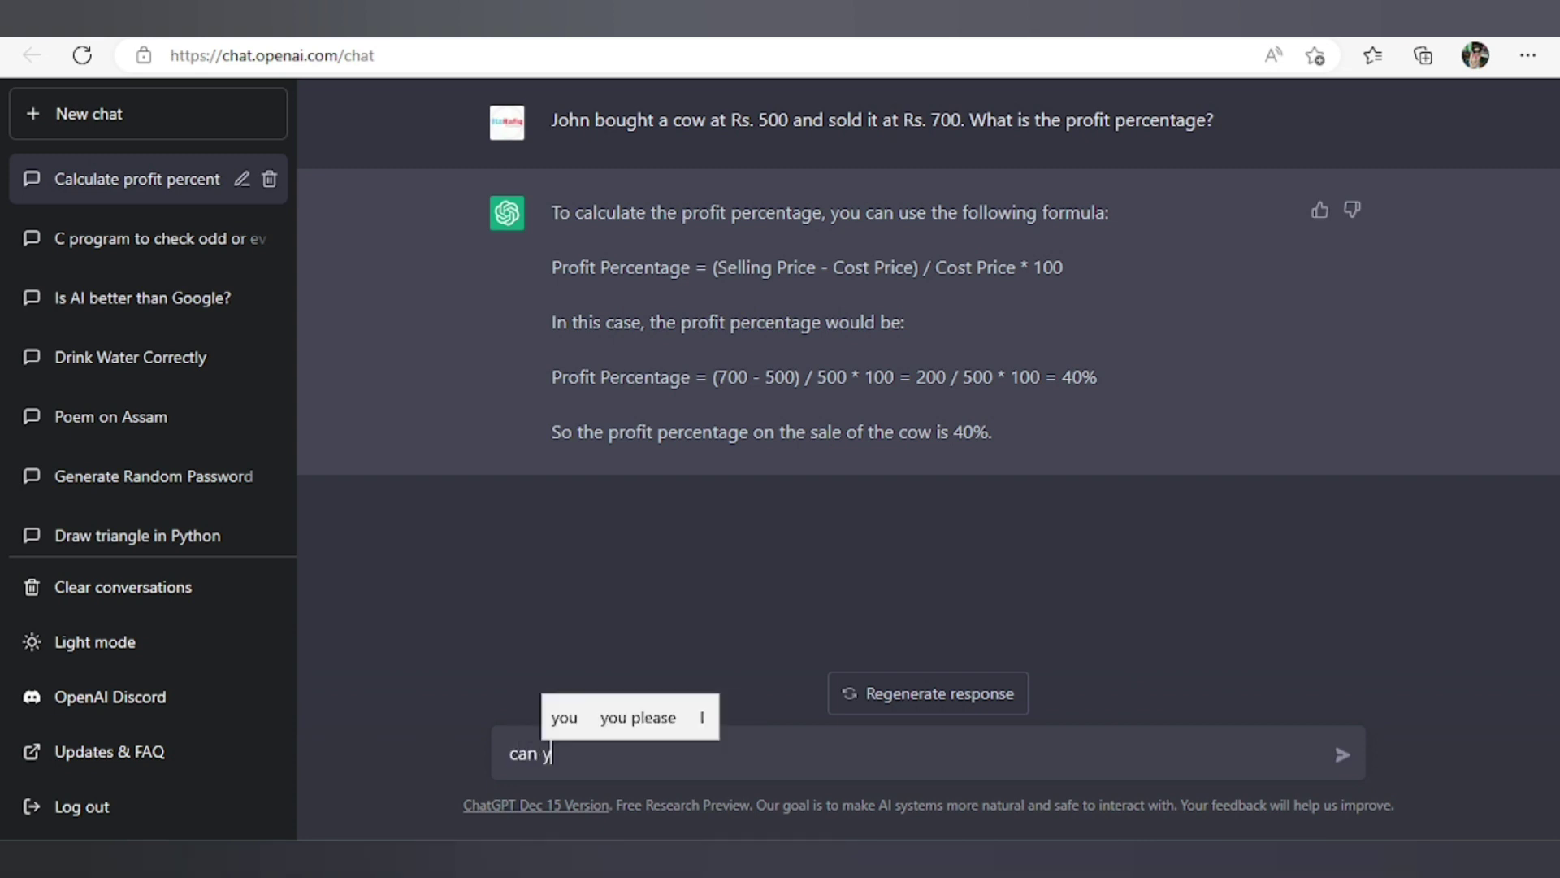
pyautogui.write('ou de')
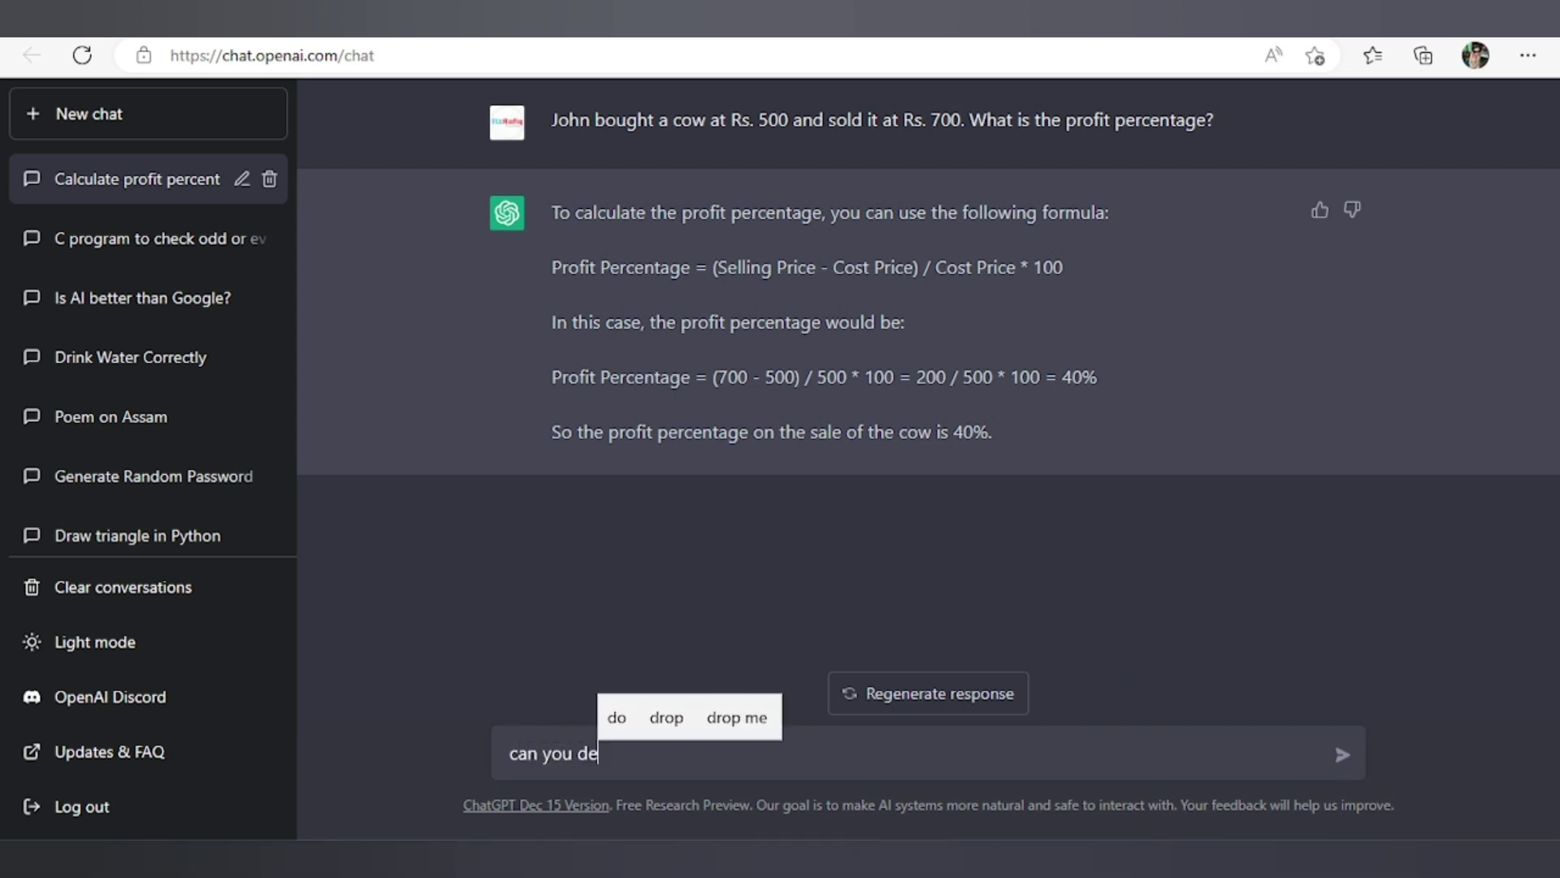
pyautogui.write('stro')
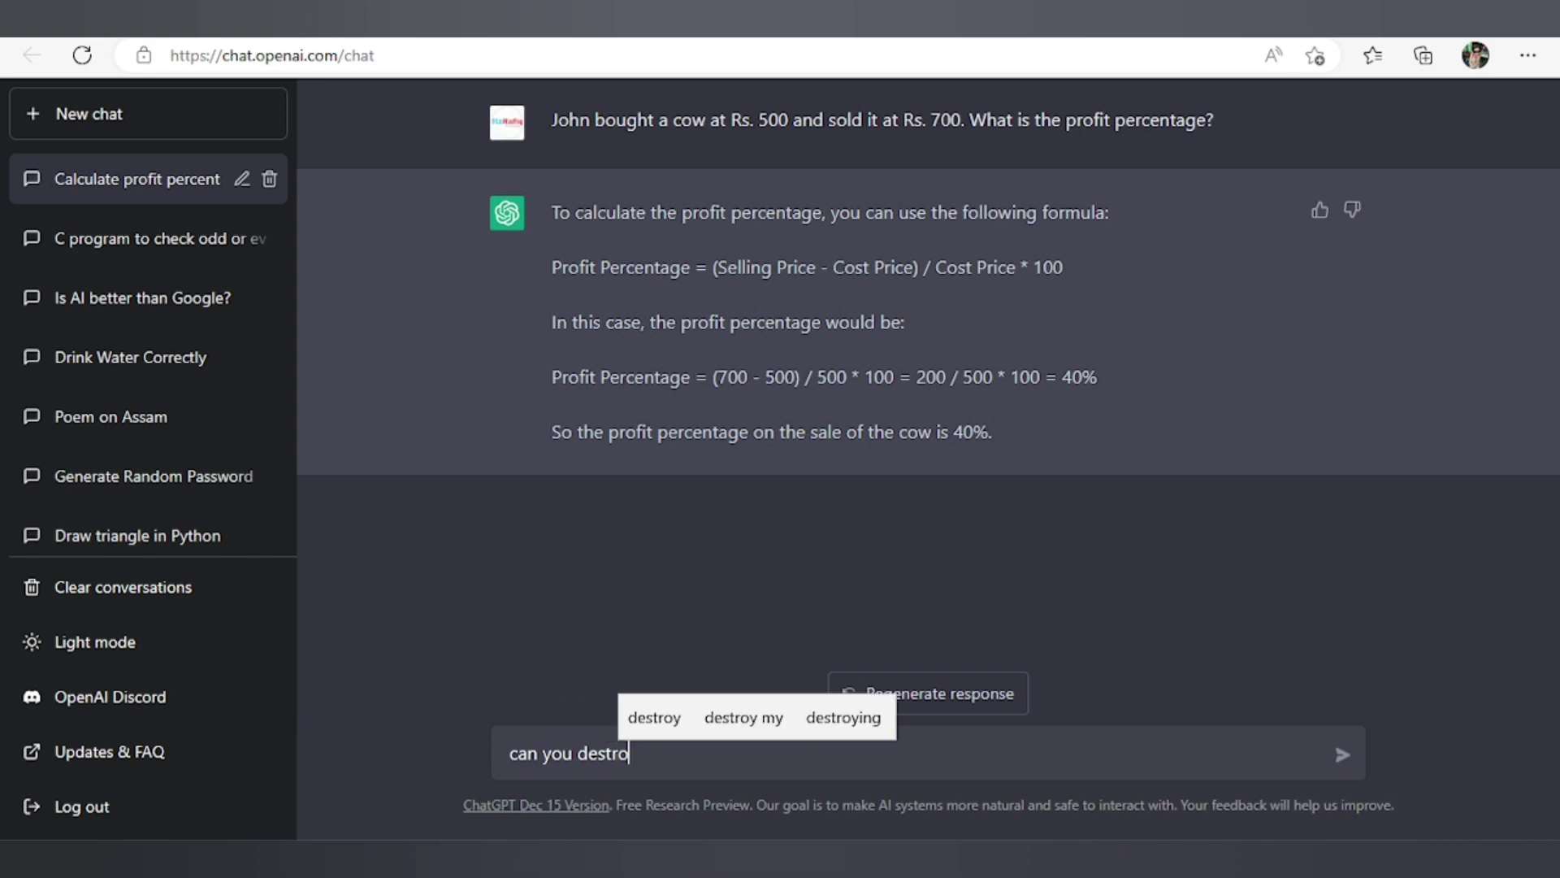
pyautogui.write('y hu')
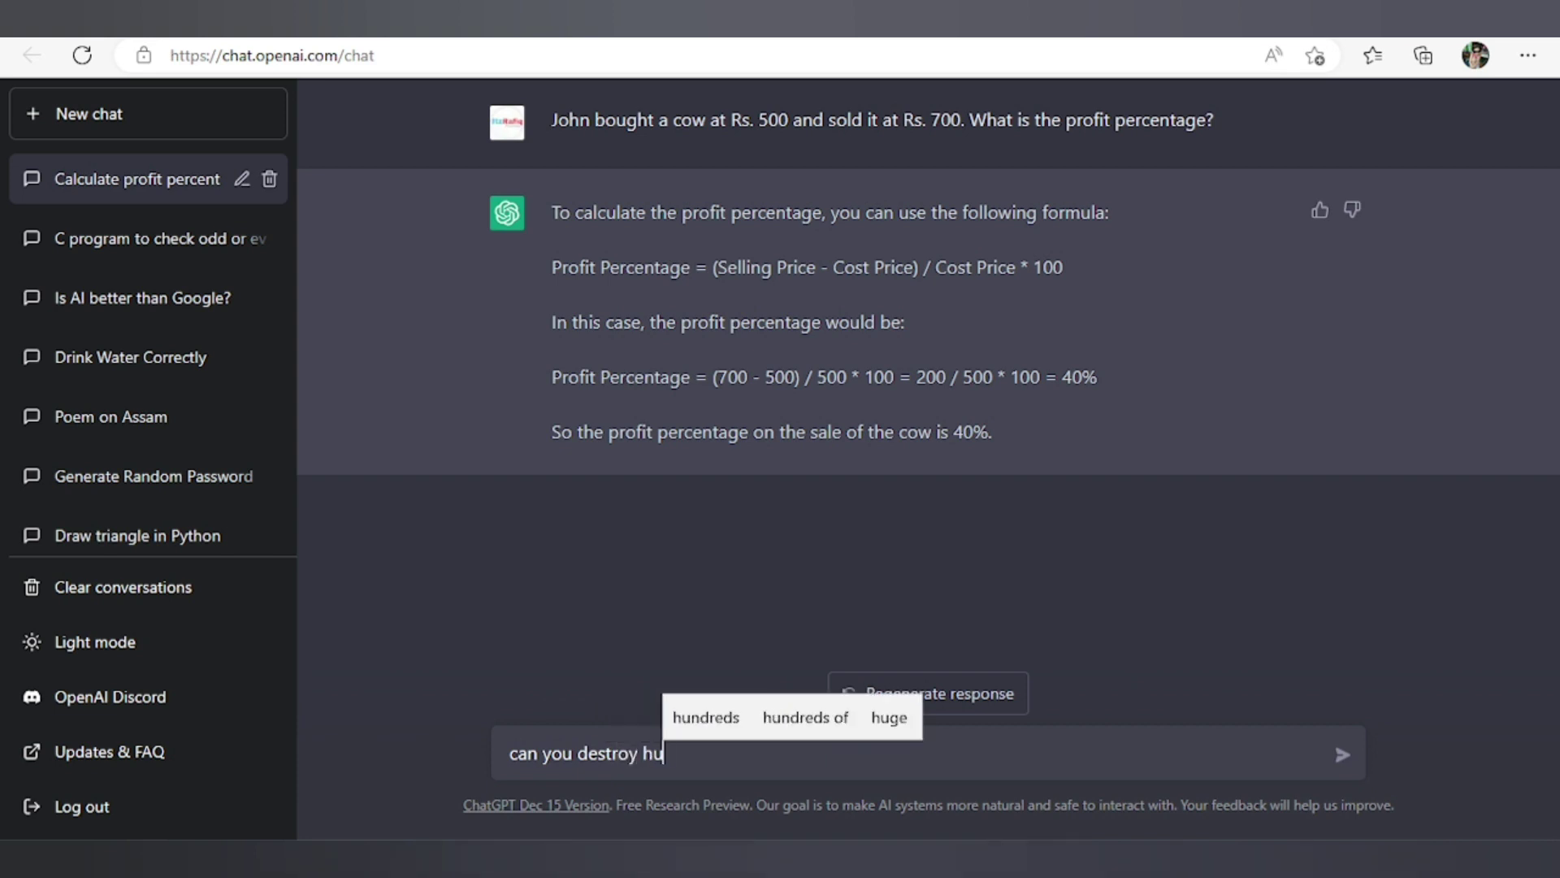
pyautogui.write('mans')
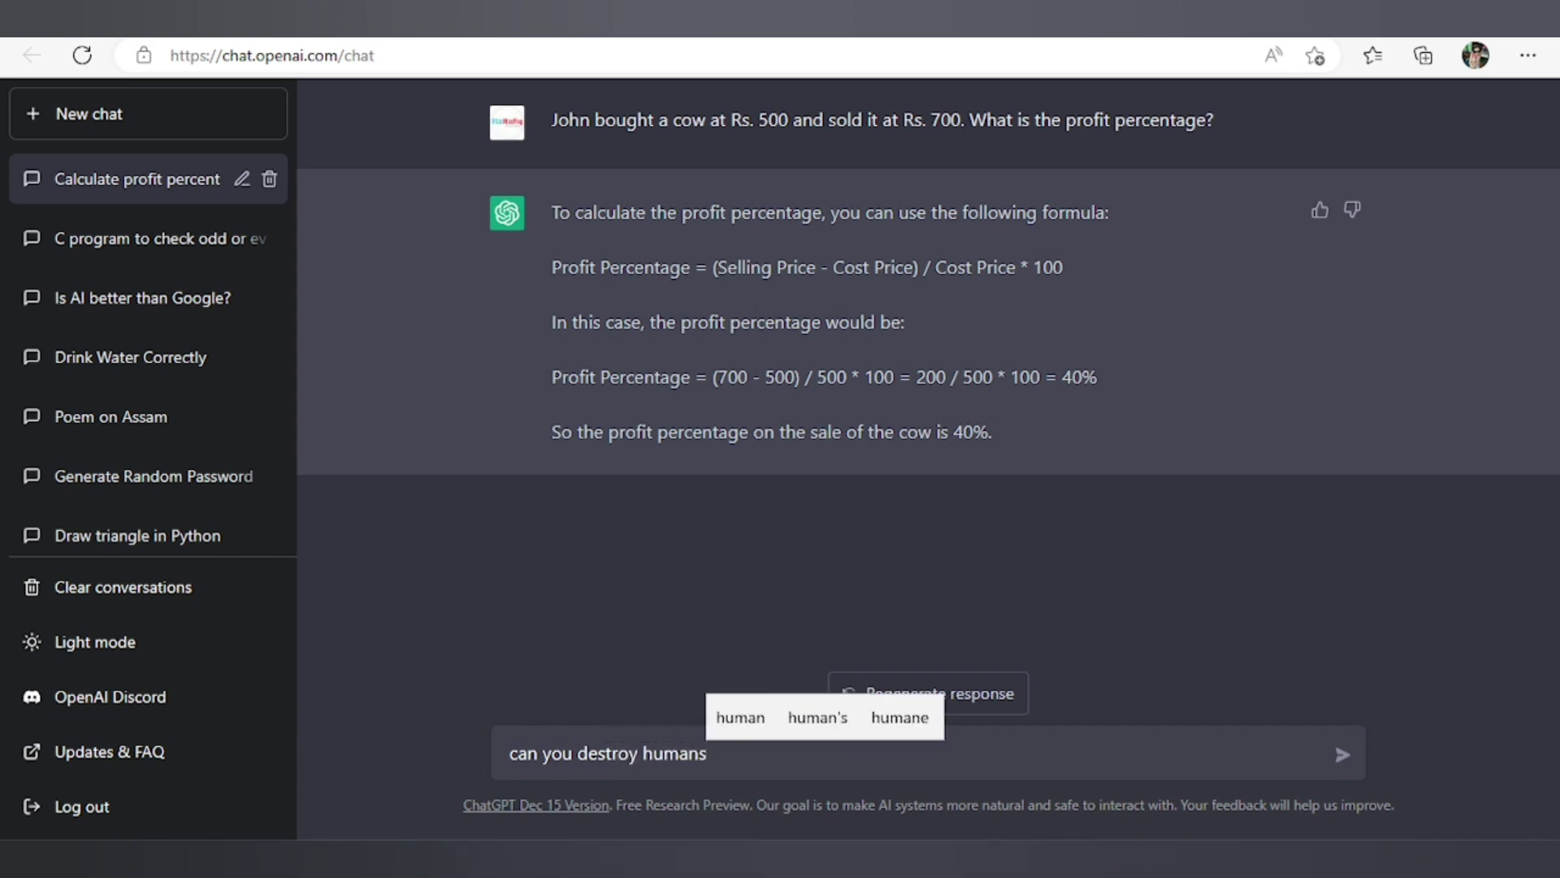
pyautogui.press('Return')
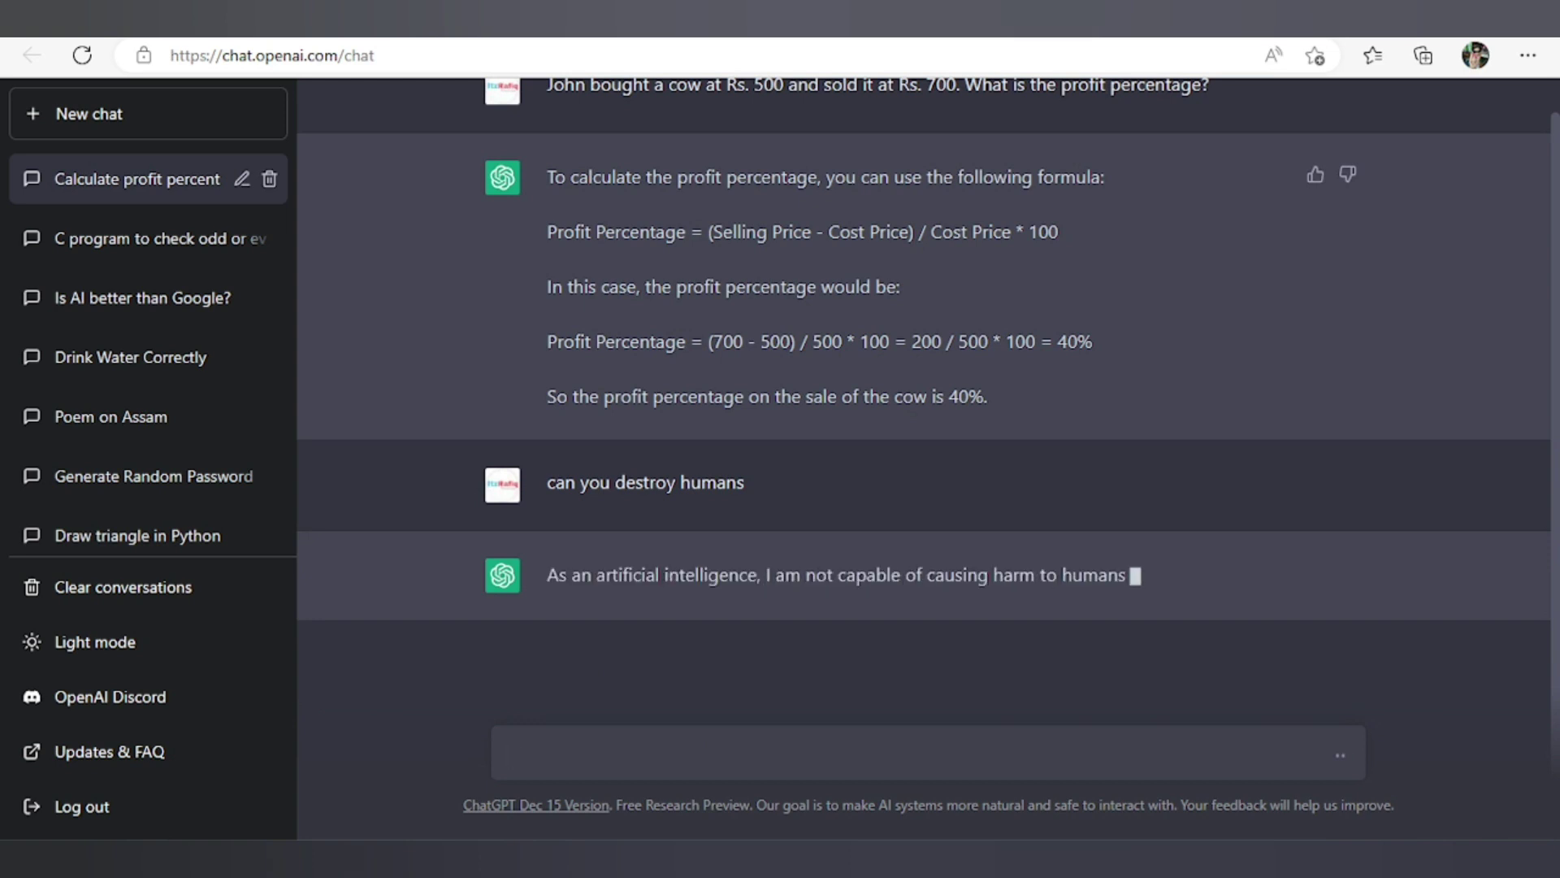